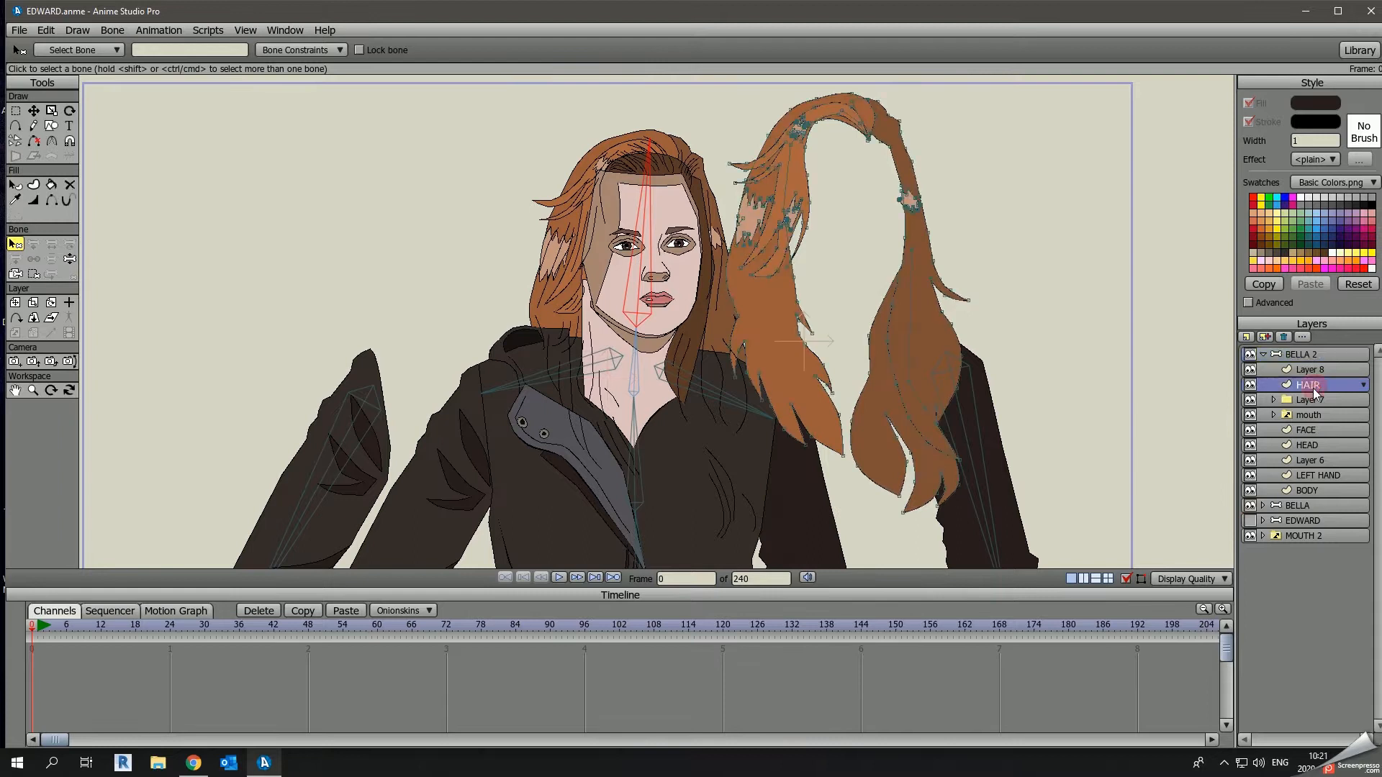
Step: Move the HAIR layer onto Bella's head and hide the BELLA and MOUTH 2 layers
left_click(16, 303)
left_click_drag(814, 321, 618, 357)
left_click(70, 259)
left_click_drag(621, 293, 625, 292)
left_click(1251, 536)
left_click(1251, 507)
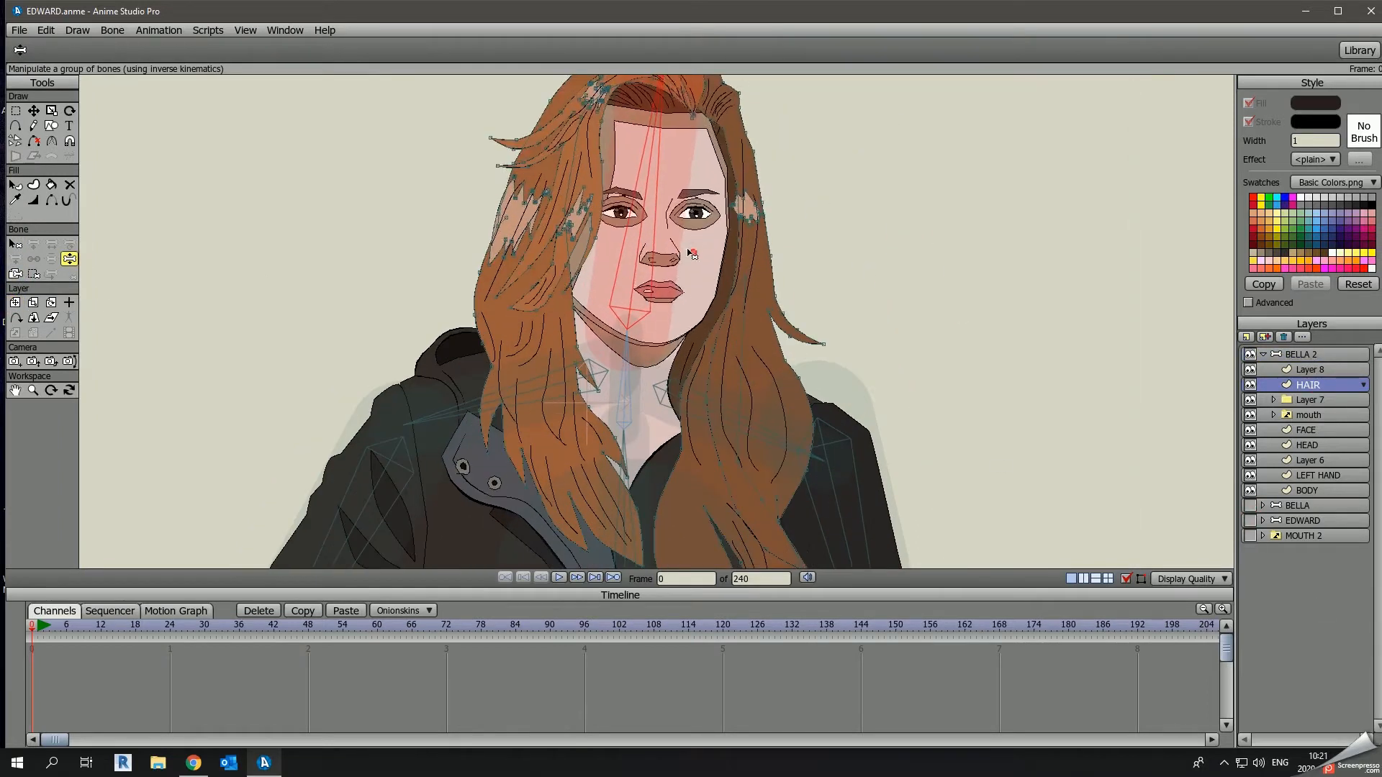
Step: Test the BELLA 2 rig by manipulating its arm, torso and neck bones
left_click(827, 452)
scroll(720, 464, "down", 3)
left_click_drag(782, 483, 765, 483)
left_click_drag(471, 475, 485, 485)
scroll(418, 475, "up", 5)
left_click_drag(536, 396, 576, 396)
scroll(619, 345, "down", 3)
left_click(16, 244)
left_click(70, 259)
scroll(559, 432, "down", 3)
scroll(526, 279, "up", 1)
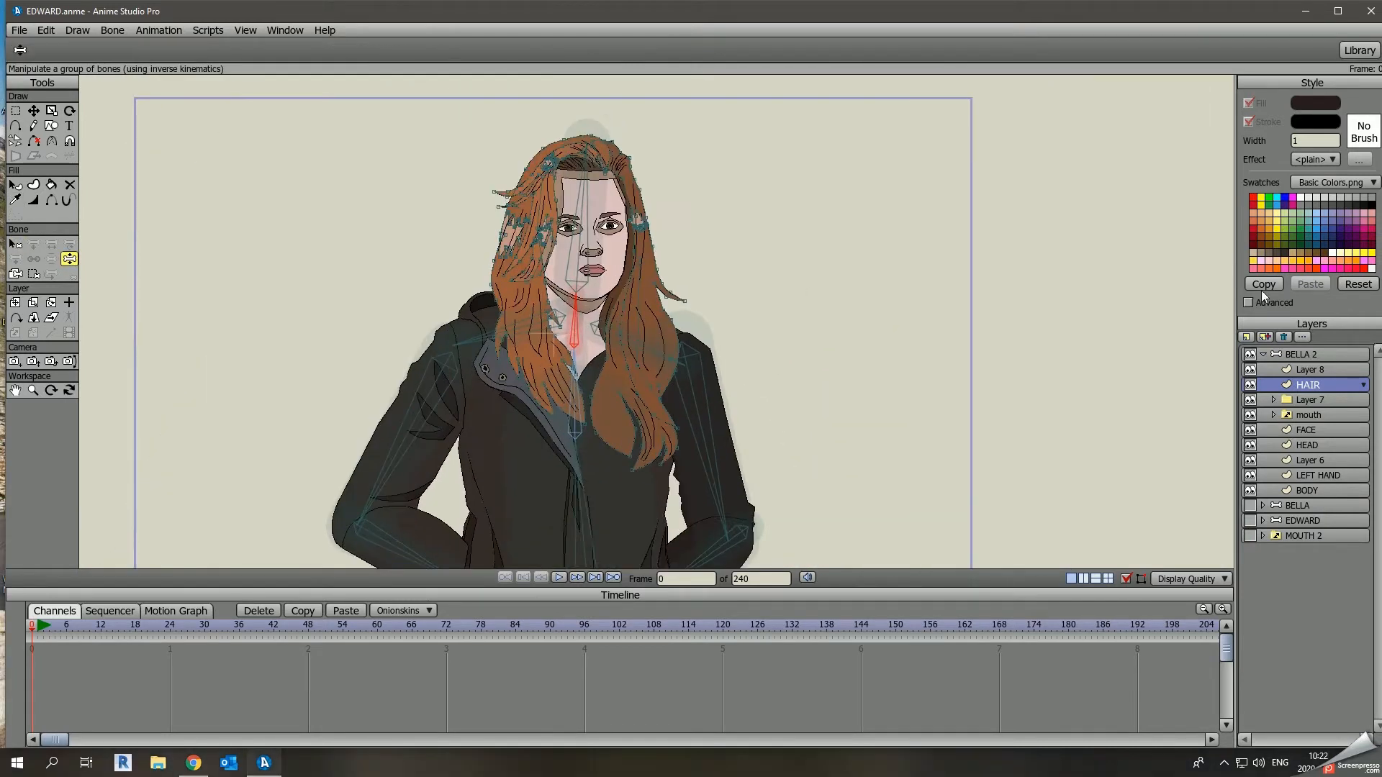
Step: Collapse and hide the BELLA 2 bone layer, then show and expand EDWARD 2
left_click(1265, 355)
left_click(1250, 354)
scroll(602, 225, "down", 2)
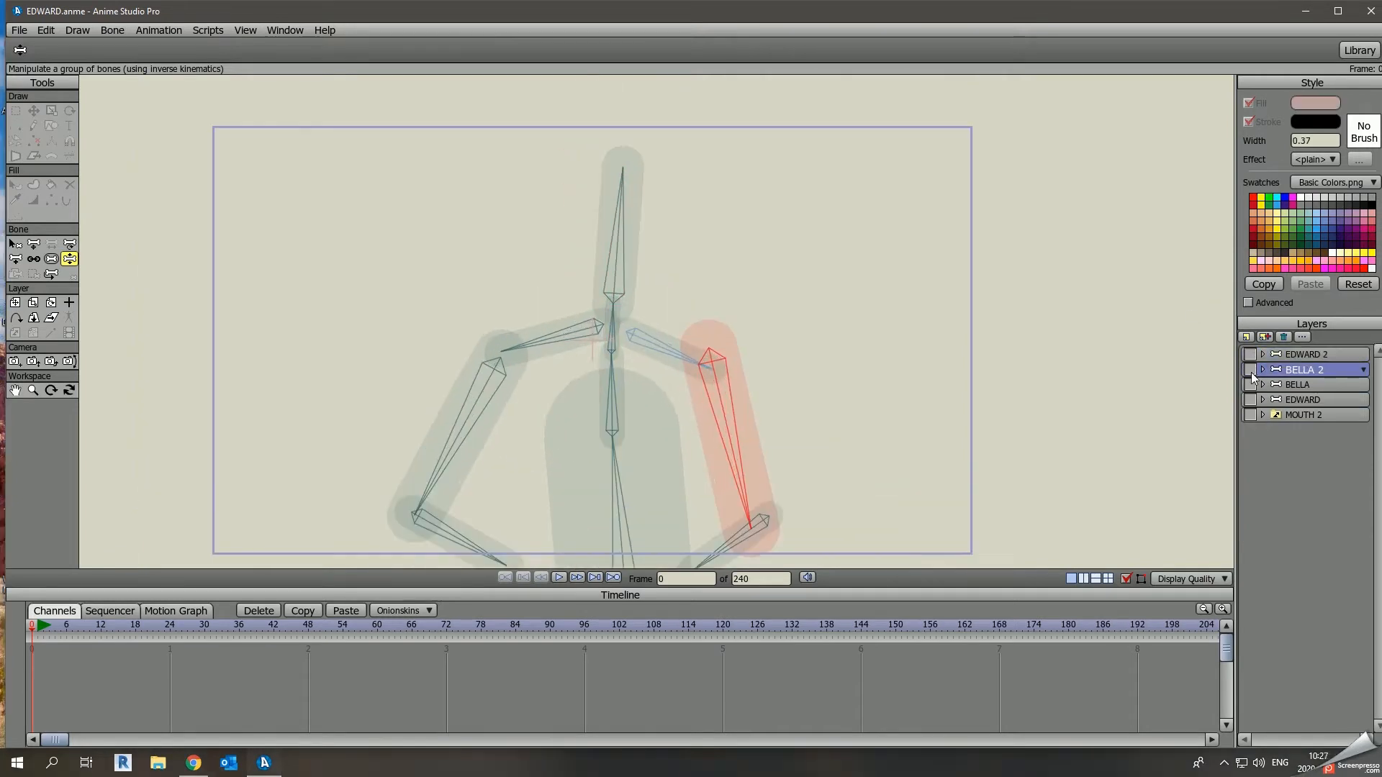
left_click(1250, 354)
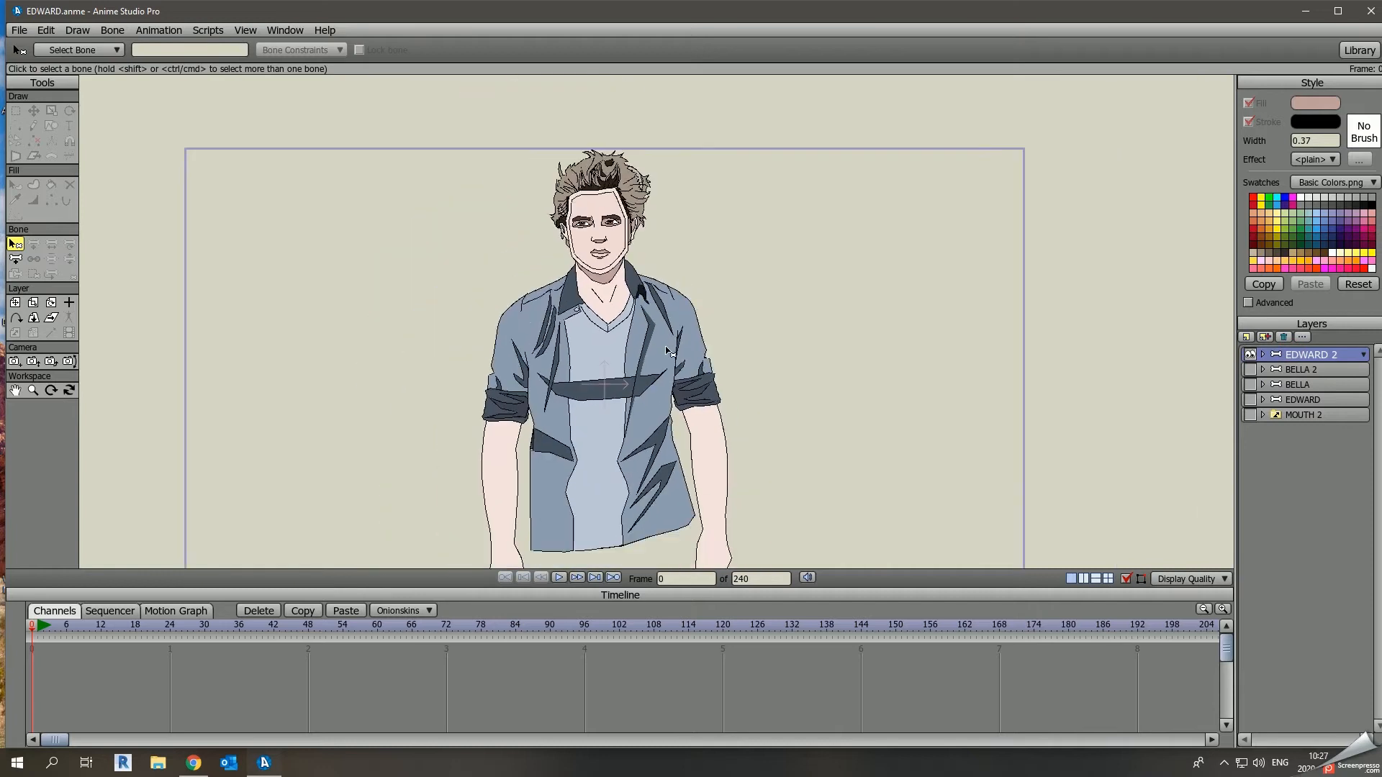
left_click(1263, 355)
left_click(1274, 369)
Step: Move the LEFT HAND 2 and LEFT HAND layers outward from Edward's body and delete the stray dark shape beside the arm
left_click(1329, 476)
left_click(15, 303)
left_click_drag(684, 353, 806, 353)
left_click(1330, 491)
left_click_drag(523, 367, 414, 363)
left_click(34, 110)
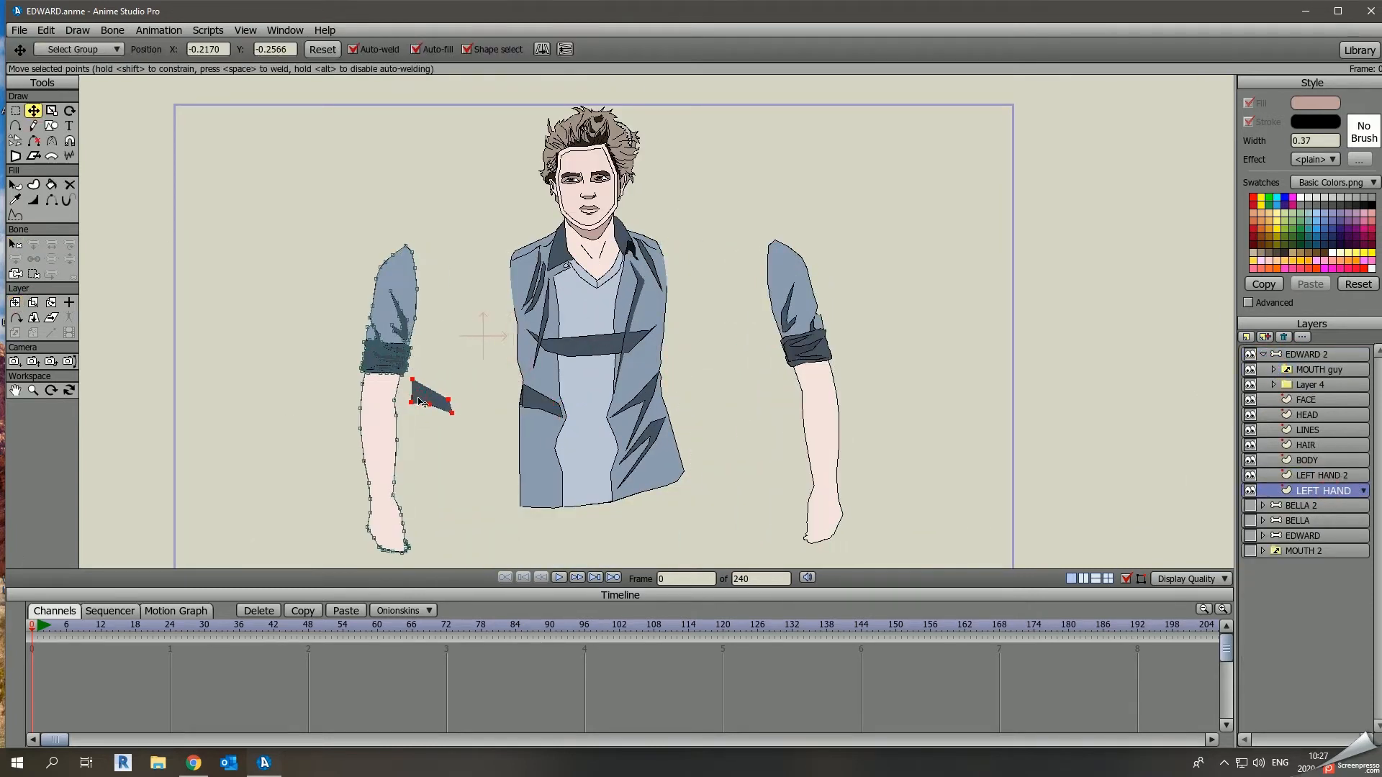
key("Delete")
Step: Add a spine bone chain up Edward's torso in EDWARD 2 and branch a shoulder bone to each side
left_click(1311, 355)
left_click(15, 259)
left_click_drag(600, 503, 593, 393)
left_click_drag(594, 393, 595, 265)
mouse_move(594, 264)
left_mouse_down()
mouse_move(589, 109)
mouse_move(650, 267)
left_mouse_up()
key("b")
left_click(597, 269)
key("a")
key("b")
left_click(596, 269)
key("a")
left_click_drag(576, 239, 519, 270)
Step: Add bones along both of Edward's detached arms in the EDWARD 2 layer
key("b")
key("a")
left_click_drag(380, 403, 393, 547)
key("b")
left_click(595, 282)
key("a")
left_click_drag(781, 249, 815, 387)
left_click_drag(818, 390, 821, 542)
Step: Reduce the strength of all EDWARD 2 bones and test the head bone's movement
left_click(52, 259)
key("ctrl+a")
left_click_drag(686, 269, 620, 289)
left_click(69, 260)
mouse_move(591, 165)
left_mouse_down()
mouse_move(629, 161)
mouse_move(600, 185)
mouse_move(570, 180)
mouse_move(590, 181)
left_mouse_up()
Step: Bind Layer 4 with Edward's eyes to the head bone and test the head and arm bones
left_click(1312, 385)
left_click(16, 274)
left_click(576, 184)
left_click(69, 259)
left_click(17, 274)
left_click(69, 259)
left_click_drag(374, 440, 413, 429)
mouse_move(824, 445)
left_mouse_down()
mouse_move(774, 410)
mouse_move(812, 436)
left_mouse_up()
Step: Adjust the layer settings of the EDWARD 2 bone layer
double_click(1308, 354)
left_click(925, 200)
left_click(801, 271)
left_click(933, 586)
Step: Show the EDWARD layer as a reference and offset both arm bone chains onto Edward's shoulders
left_click(1252, 537)
left_click(51, 275)
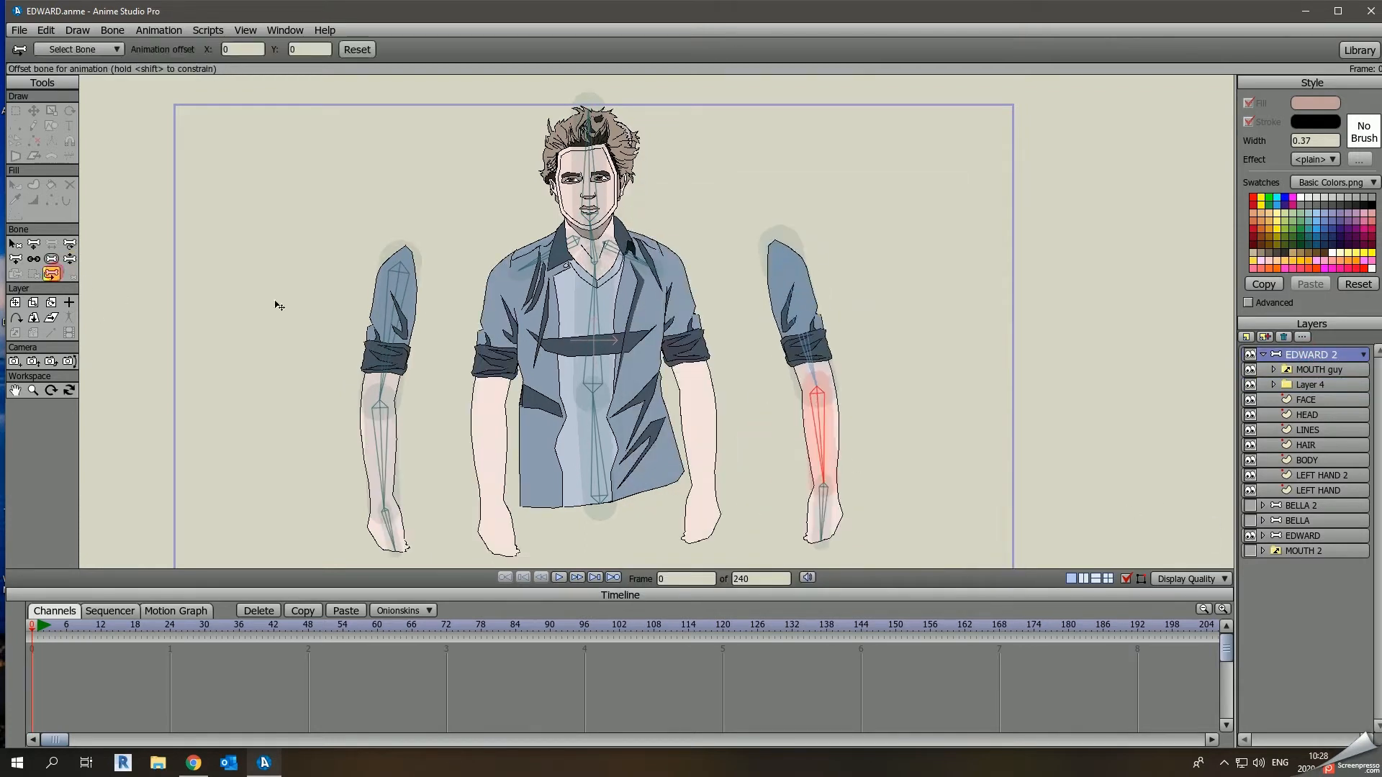
left_click_drag(395, 311, 506, 316)
left_click_drag(666, 312, 669, 285)
Step: Test the EDWARD 2 rig by manipulating the arm and head bones
left_click(1264, 355)
scroll(612, 288, "up", 4)
left_click(69, 259)
left_click_drag(468, 511, 489, 432)
left_click_drag(765, 440, 752, 360)
left_click_drag(774, 526, 715, 493)
scroll(749, 497, "down", 3)
scroll(691, 263, "up", 4)
mouse_move(641, 241)
left_mouse_down()
mouse_move(621, 245)
mouse_move(636, 265)
left_mouse_up()
scroll(636, 266, "up", 4)
scroll(636, 266, "down", 3)
left_click_drag(626, 317, 609, 267)
scroll(608, 346, "down", 3)
scroll(605, 356, "down", 3)
scroll(608, 295, "up", 4)
Step: Save the project with the rigged Edward character
left_click(24, 30)
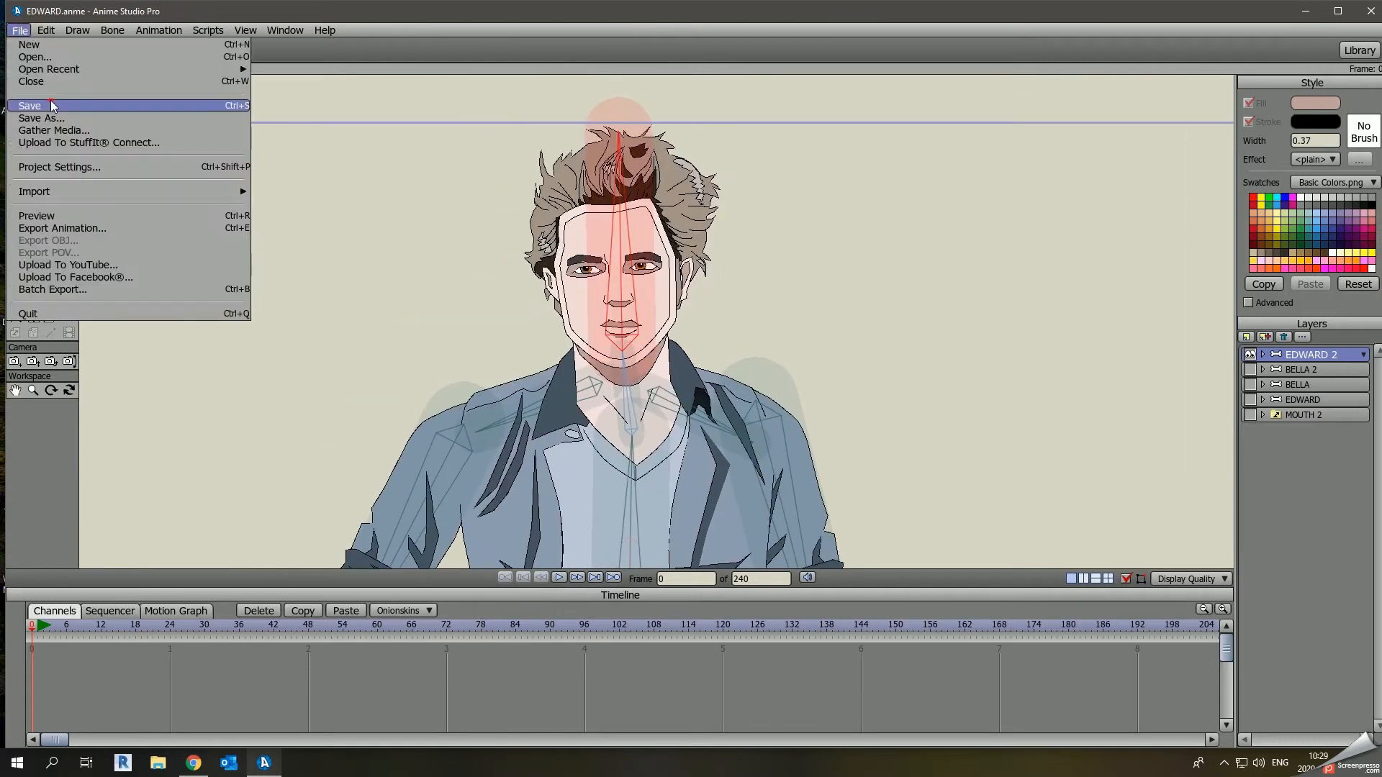
left_click(53, 105)
scroll(649, 327, "down", 4)
scroll(704, 382, "down", 4)
scroll(671, 345, "up", 4)
left_click(19, 30)
left_click(71, 105)
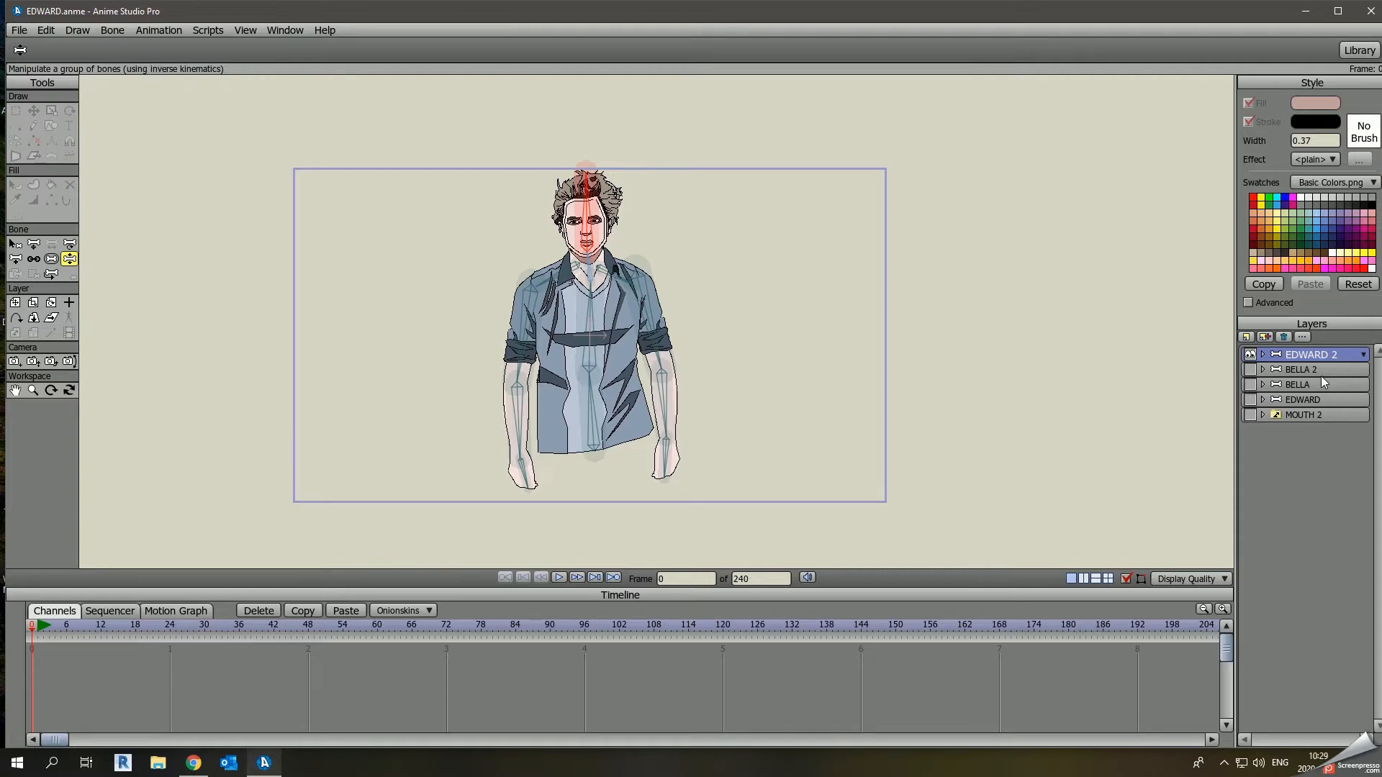
Step: Show BELLA 2, place it above EDWARD 2 in the layer order and move it to Edward's right side at frame 1
left_click(1251, 369)
left_click(1277, 369)
left_click(35, 305)
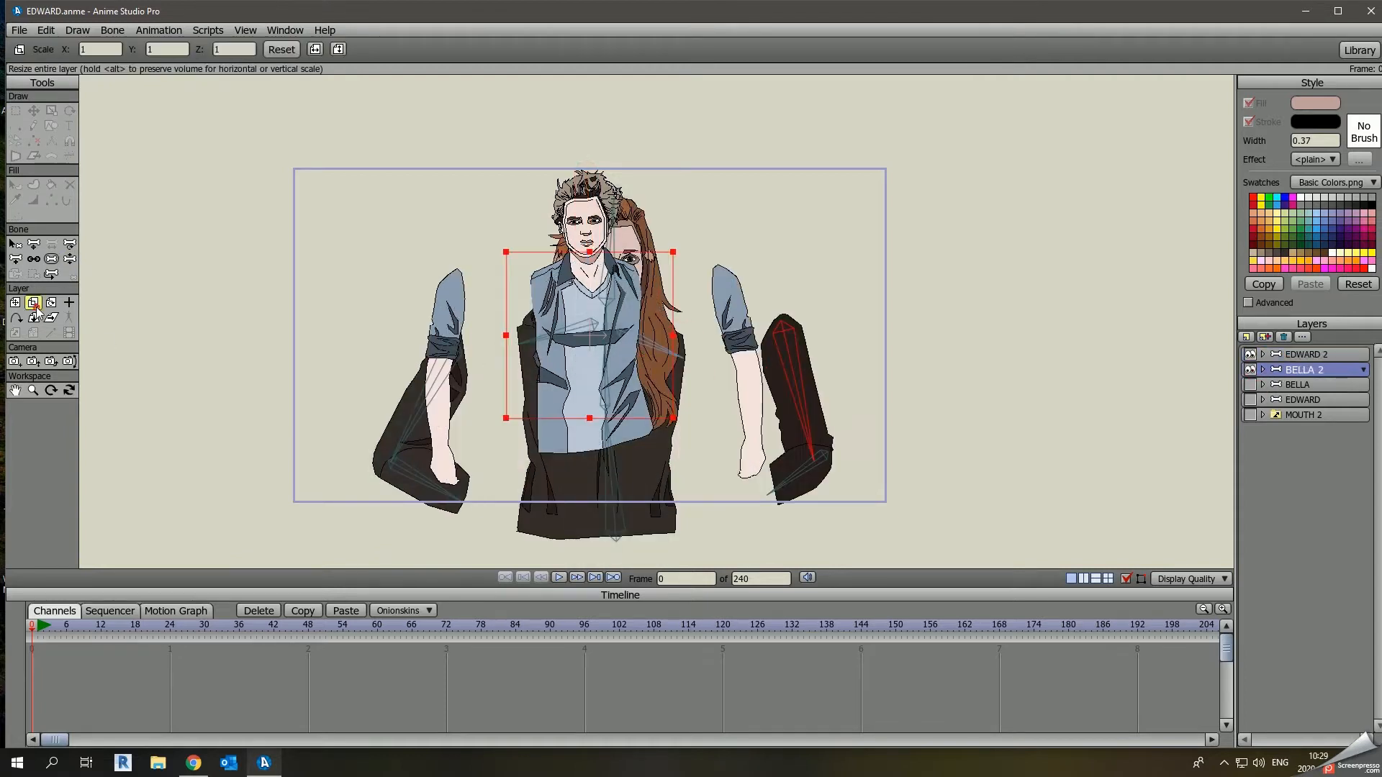
left_click_drag(1289, 371, 1290, 350)
left_click(37, 628)
left_click(15, 303)
left_click_drag(271, 323, 304, 326)
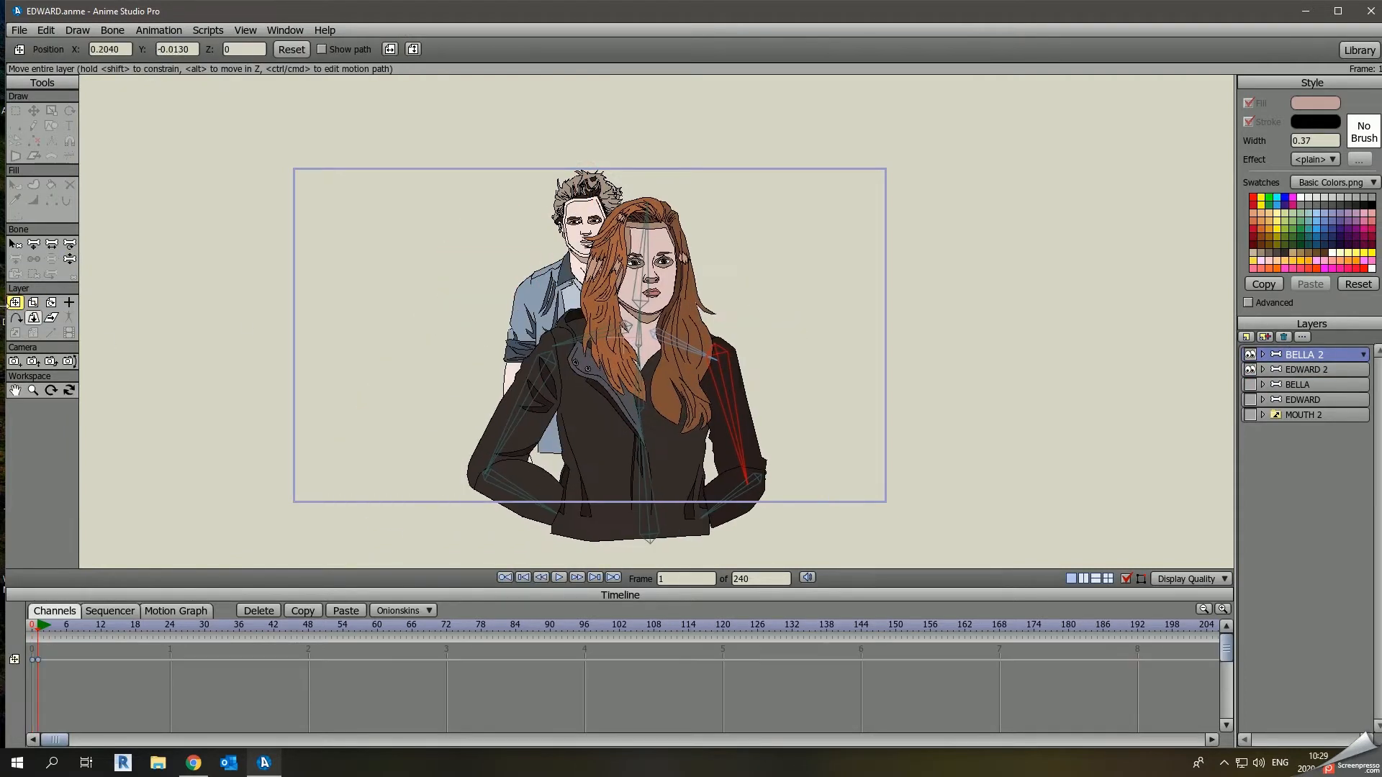
Step: Scale down the BELLA 2 layer and shift it slightly down and to the right
left_click(33, 303)
scroll(657, 292, "up", 1)
left_click_drag(713, 250, 696, 267)
left_click(15, 303)
left_click_drag(352, 303, 363, 317)
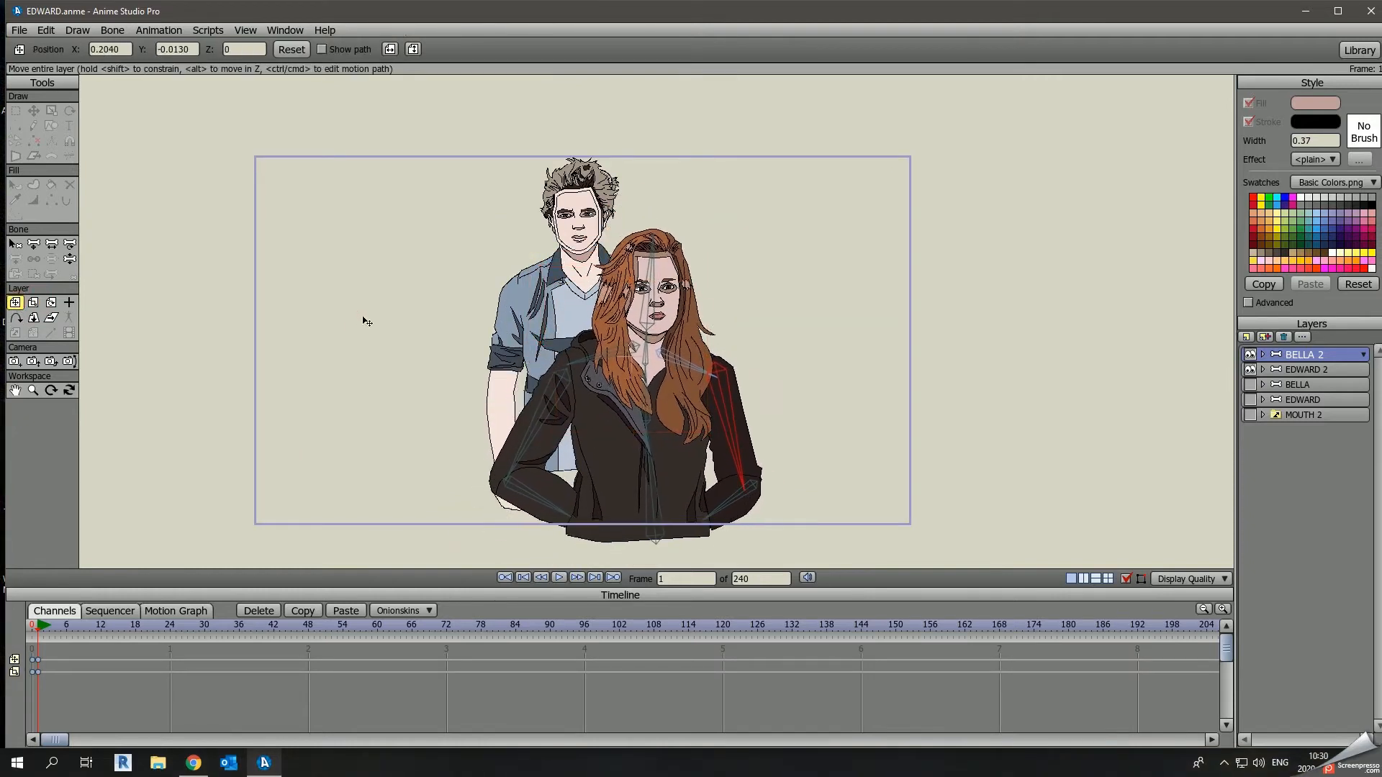
scroll(362, 317, "up", 1)
left_click_drag(486, 244, 418, 257)
key("ctrl+z")
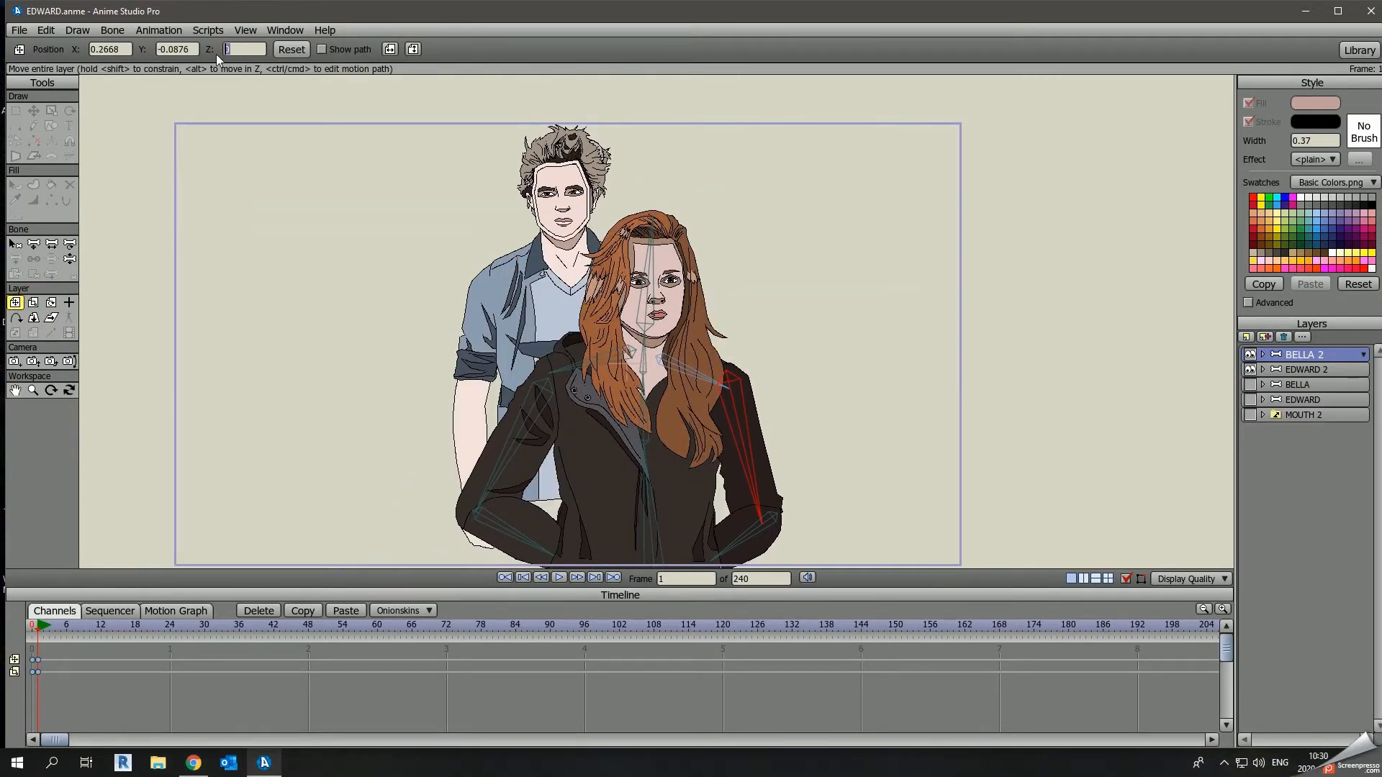
Step: Reposition the BELLA 2 layer higher in the frame and rescale it
key("Return")
left_click_drag(333, 231, 293, 151)
mouse_move(306, 188)
left_mouse_down()
mouse_move(306, 165)
mouse_move(309, 177)
left_mouse_up()
left_click(33, 303)
left_click_drag(695, 445, 690, 486)
Step: Rescale the EDWARD 2 layer and move it to the left behind Bella
left_click(1284, 367)
left_click_drag(709, 355, 725, 402)
left_click(15, 303)
left_click_drag(543, 209, 673, 191)
left_click_drag(673, 191, 550, 219)
left_click_drag(553, 220, 489, 300)
Step: Fine-tune the size and position of the EDWARD 2 layer beside Bella
scroll(489, 299, "down", 2)
left_click(33, 304)
left_click_drag(638, 434, 624, 418)
left_click(16, 303)
left_click_drag(352, 298, 356, 312)
left_click(33, 303)
left_click_drag(661, 440, 665, 442)
Step: Reframe the shot at frame 1 by zooming the camera and tracking it to X -0.0305, Y 0.0764
left_click(34, 362)
left_click_drag(210, 380, 151, 397)
left_click(16, 362)
scroll(417, 275, "up", 4)
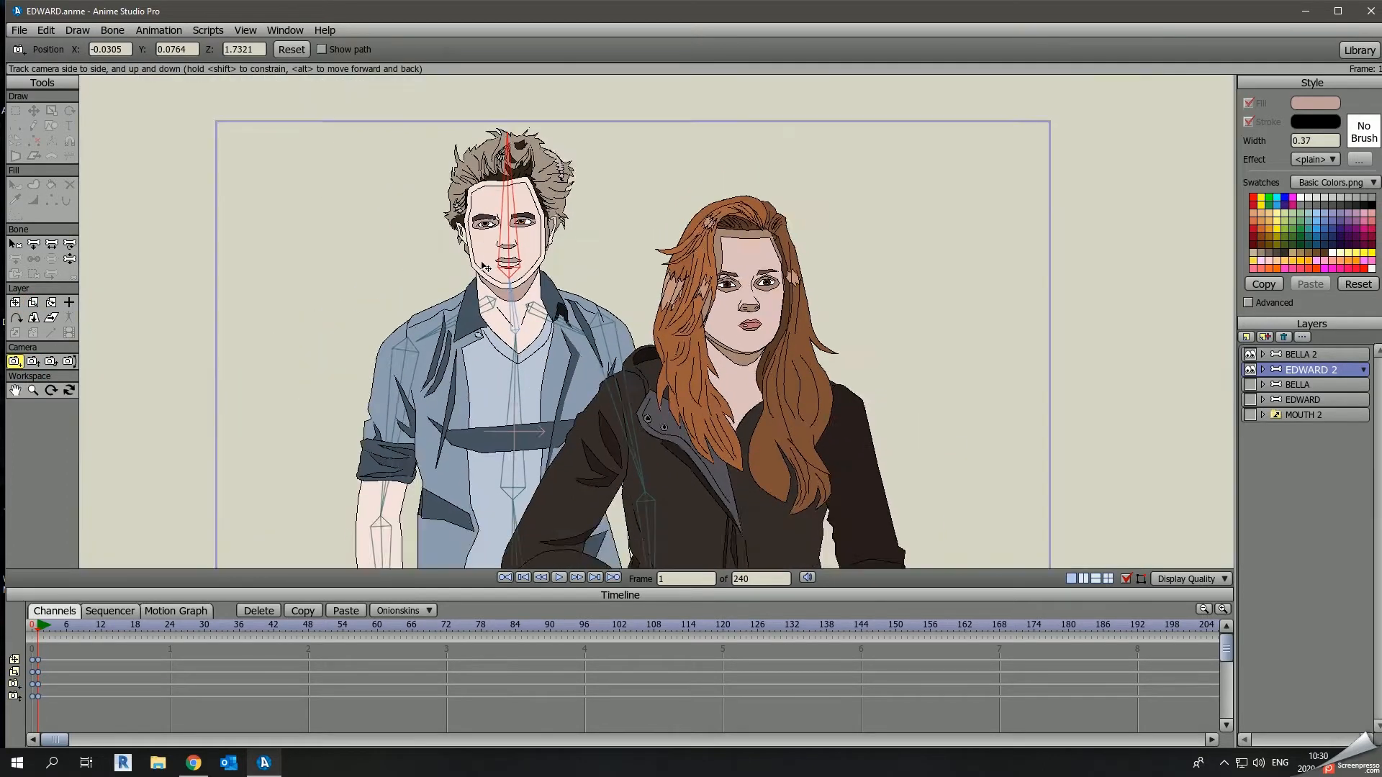
Step: Shift Edward's irises in Layer 2 of the Layer 4 group to the right so he looks towards Bella
scroll(475, 202, "up", 5)
left_click(1263, 369)
left_click(1310, 416)
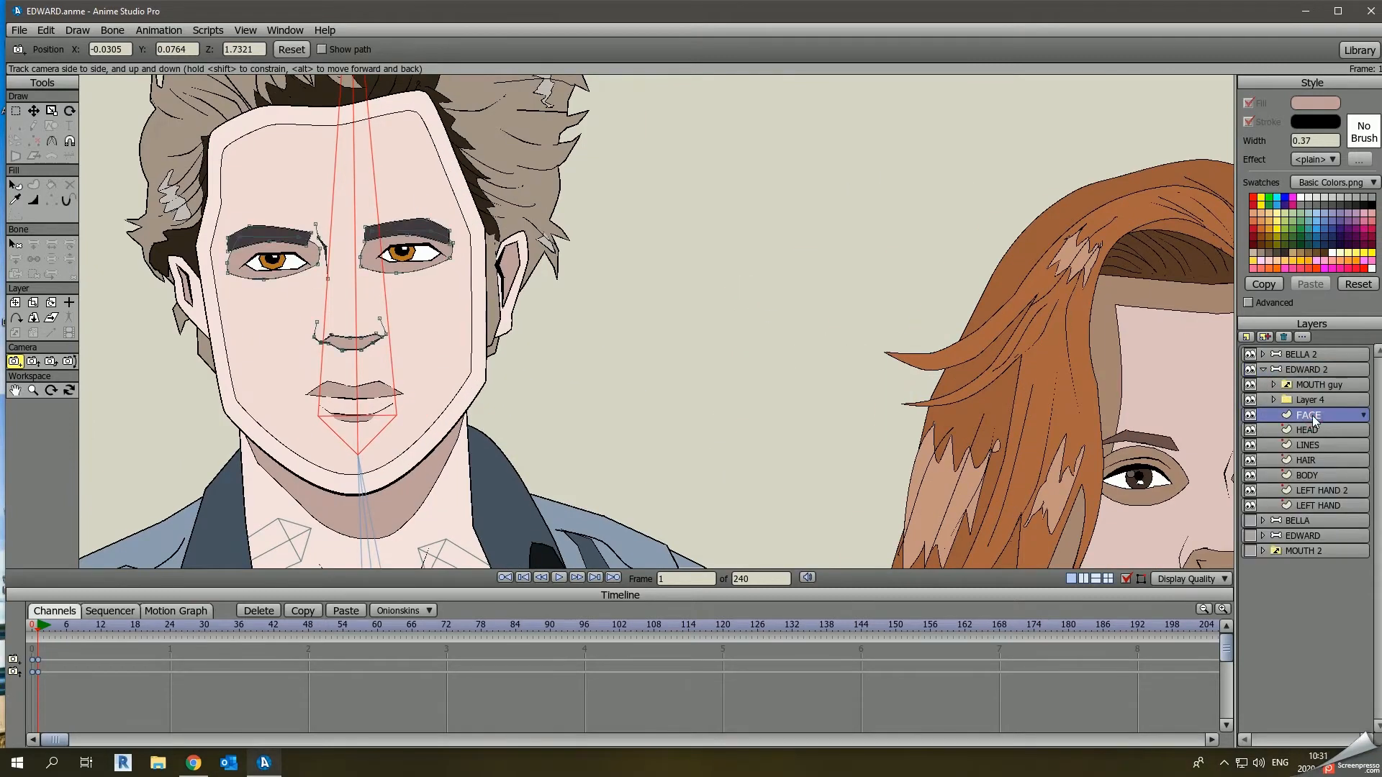
left_click(1273, 400)
left_click(1318, 415)
left_click(34, 110)
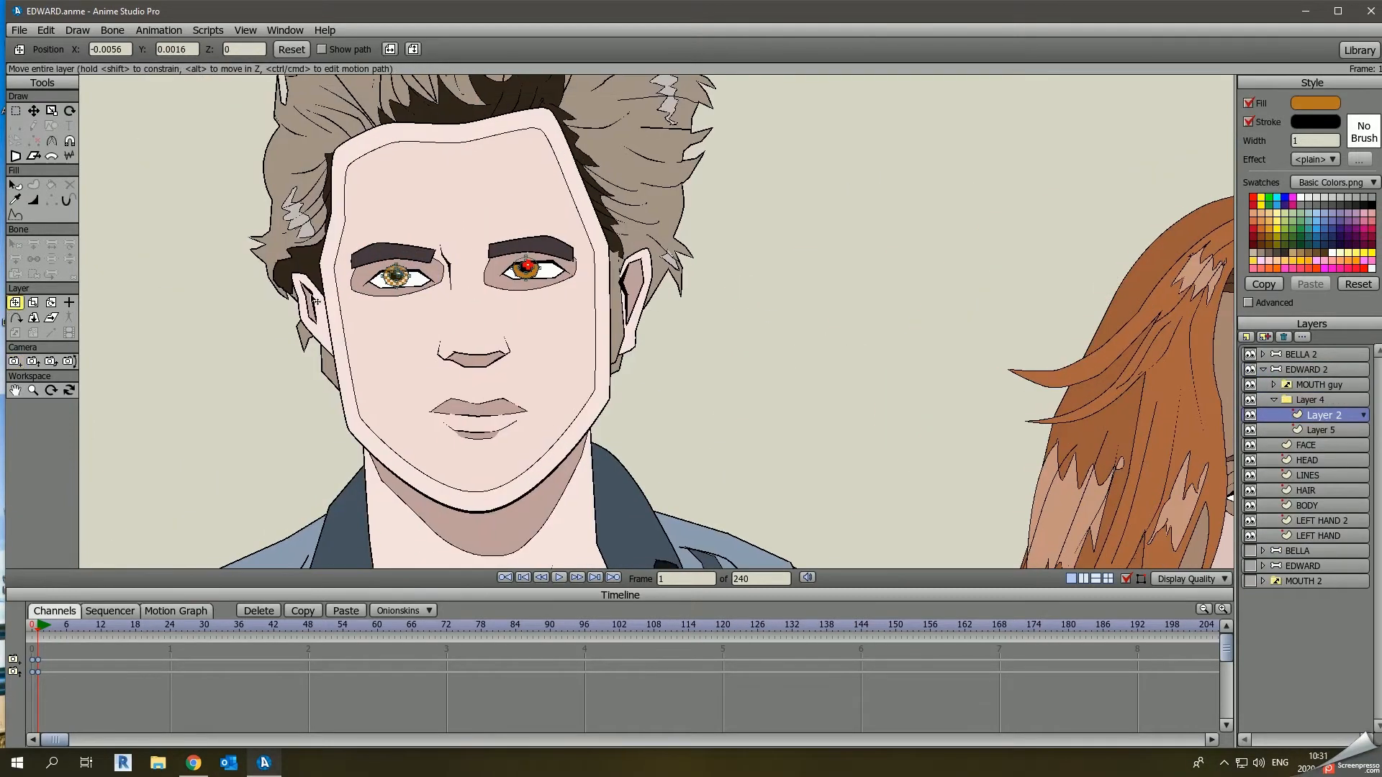
scroll(324, 304, "up", 3)
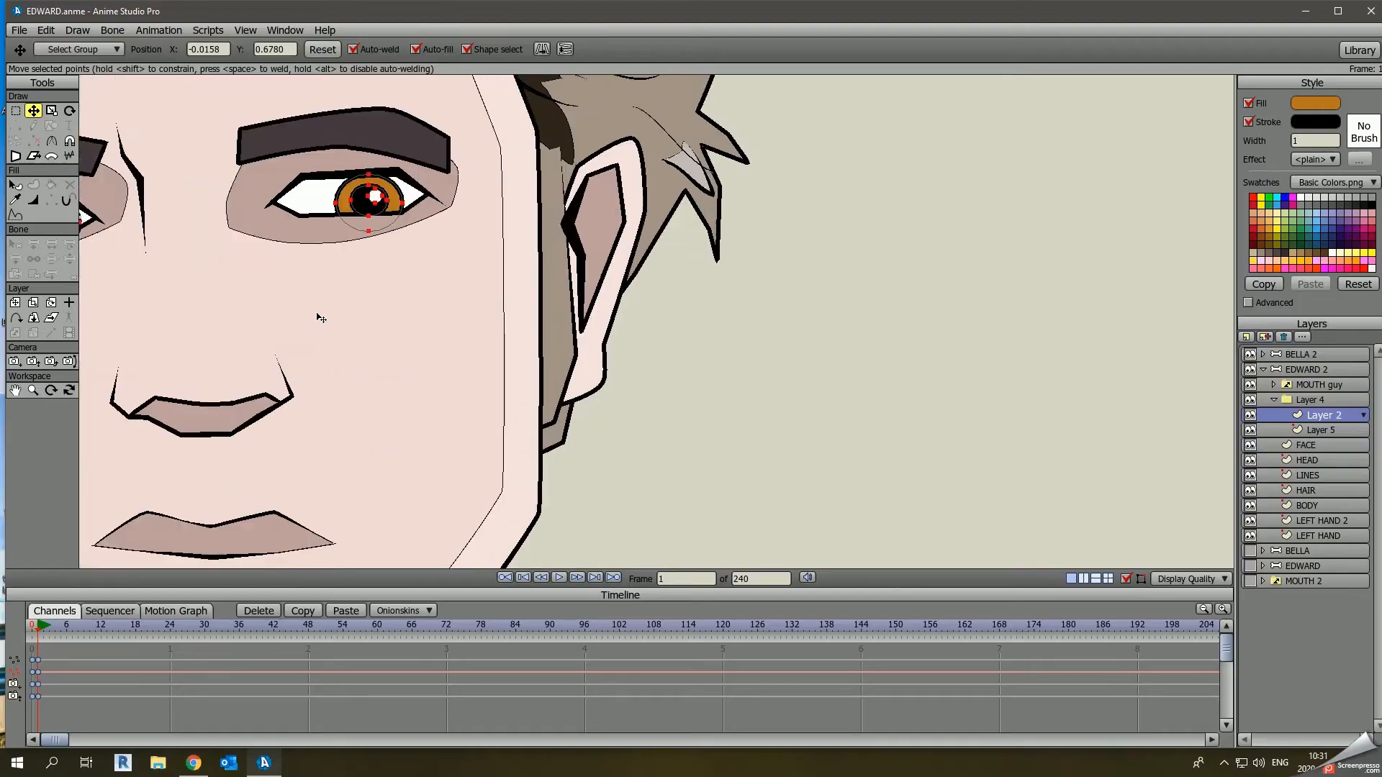
left_click_drag(322, 318, 331, 318)
scroll(429, 386, "down", 5)
left_click_drag(652, 367, 406, 231)
Step: Shift Bella's irises in Layer 2 of the Layer 7 group to the left towards Edward and preview the frame
left_click(1264, 370)
left_click(1265, 354)
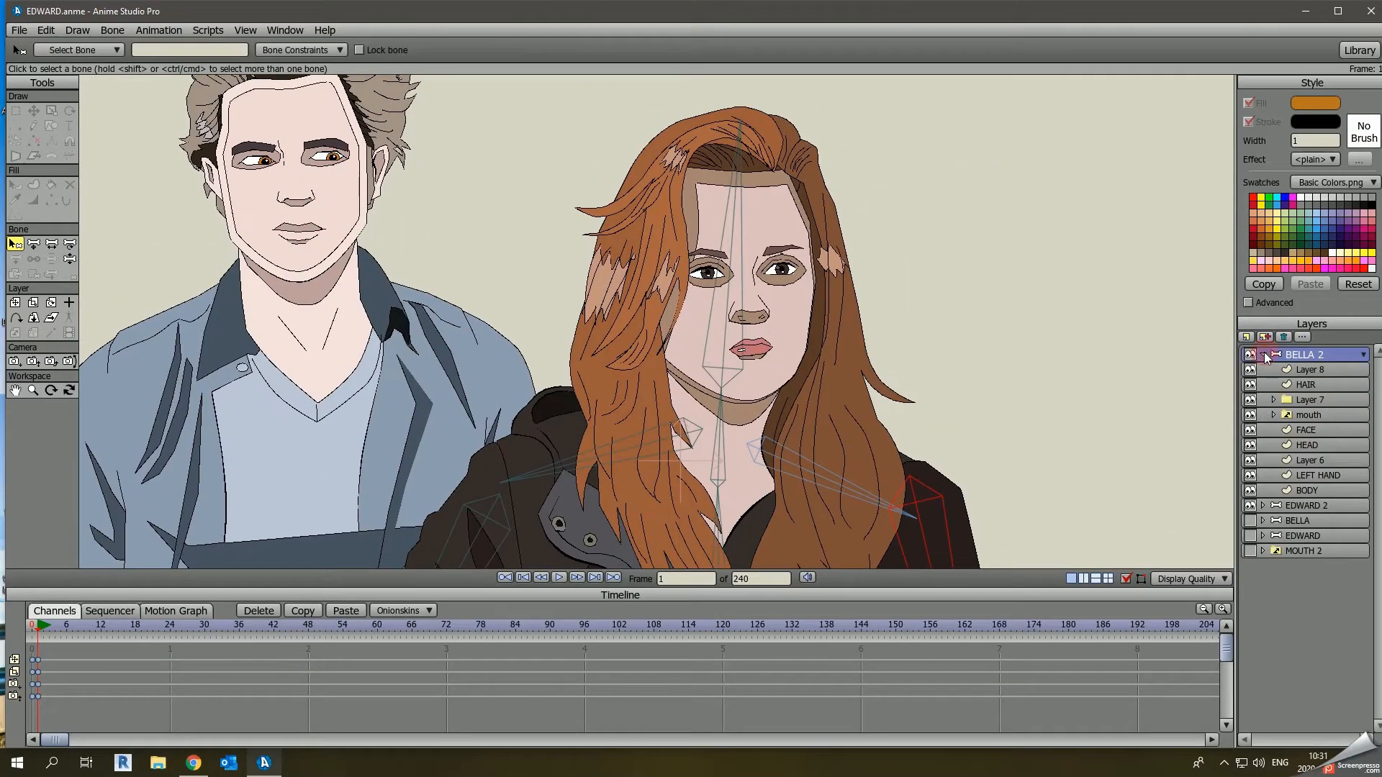
left_click(1273, 400)
left_click(1324, 414)
scroll(864, 349, "up", 3)
scroll(704, 360, "up", 3)
left_click_drag(799, 324, 700, 364)
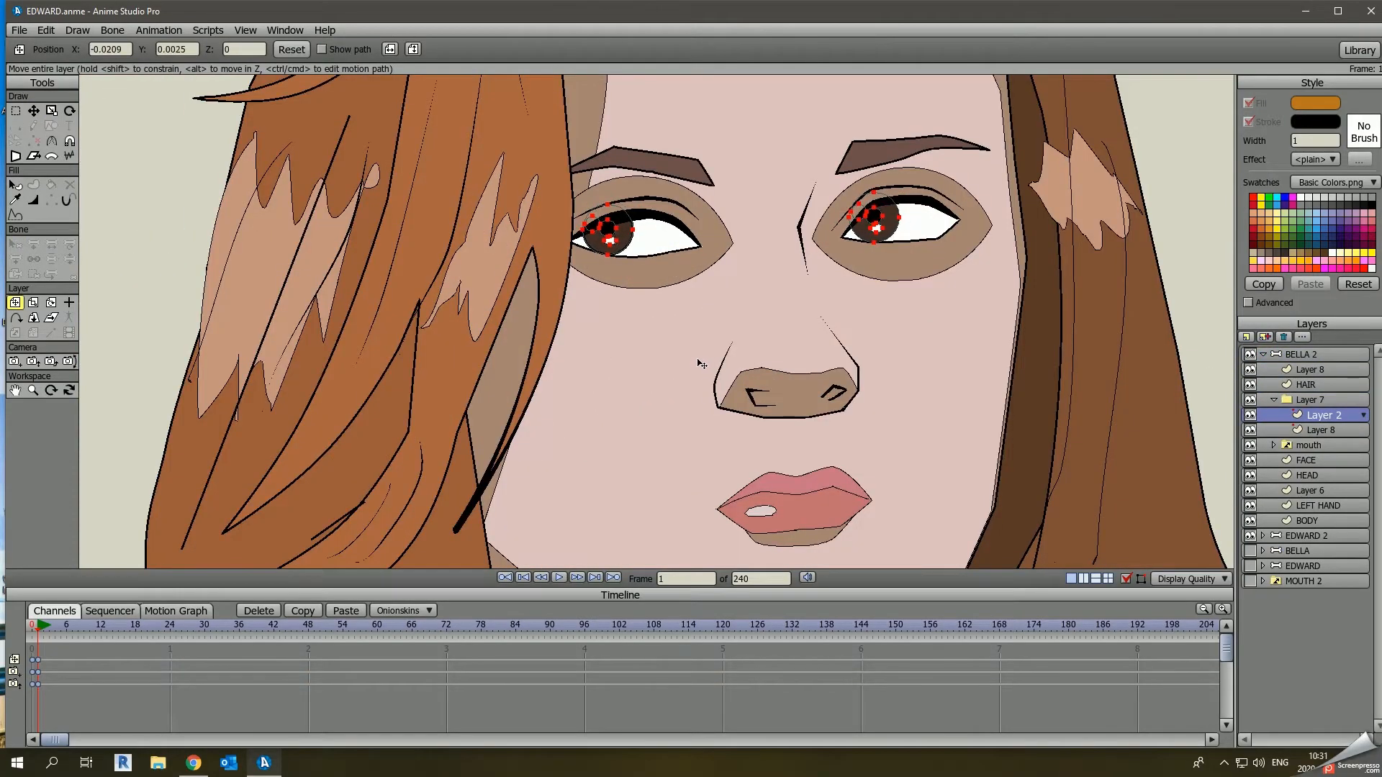
key("ctrl+r")
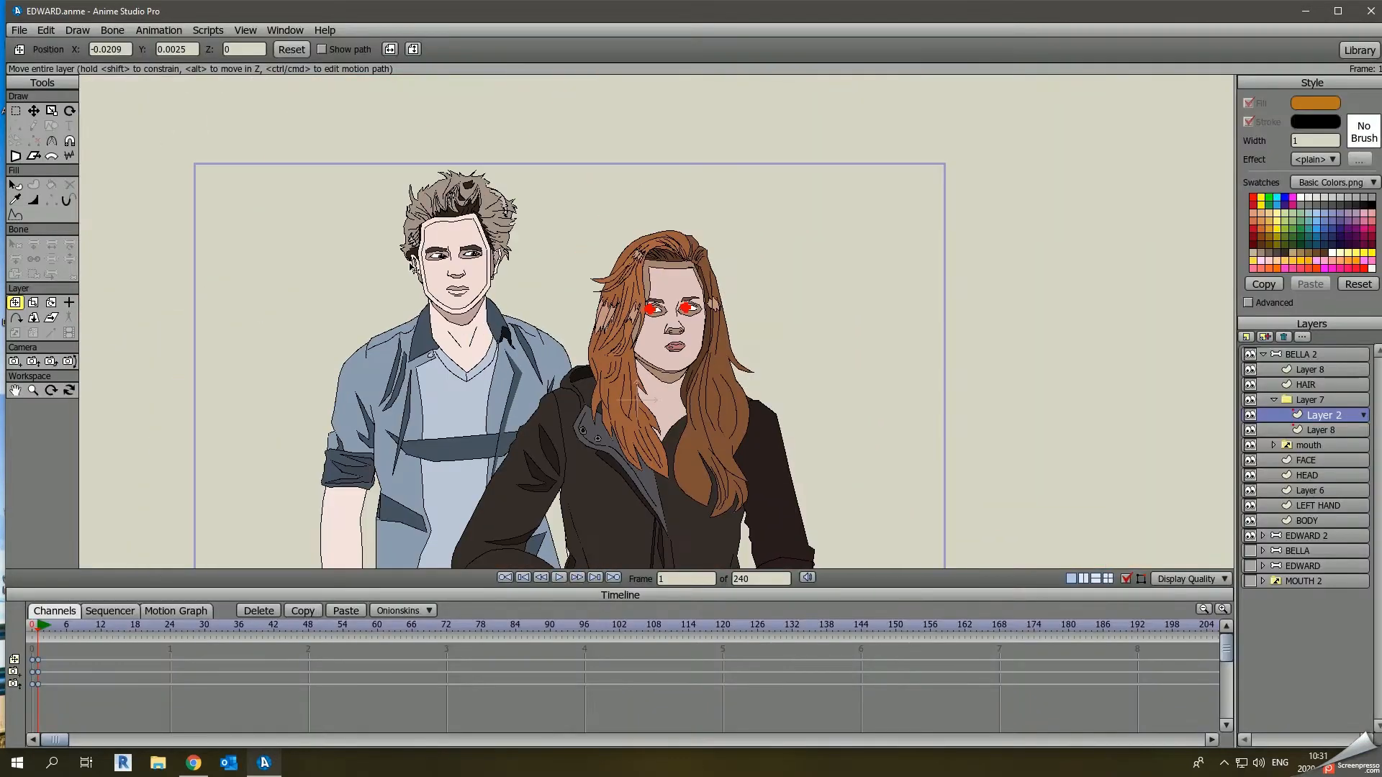
Step: Save the scene as twilight in a new folder named animated files inside the 038 TRACE & ANIMATE project folder
left_click(1264, 354)
left_click(18, 30)
left_click(87, 114)
left_click(382, 56)
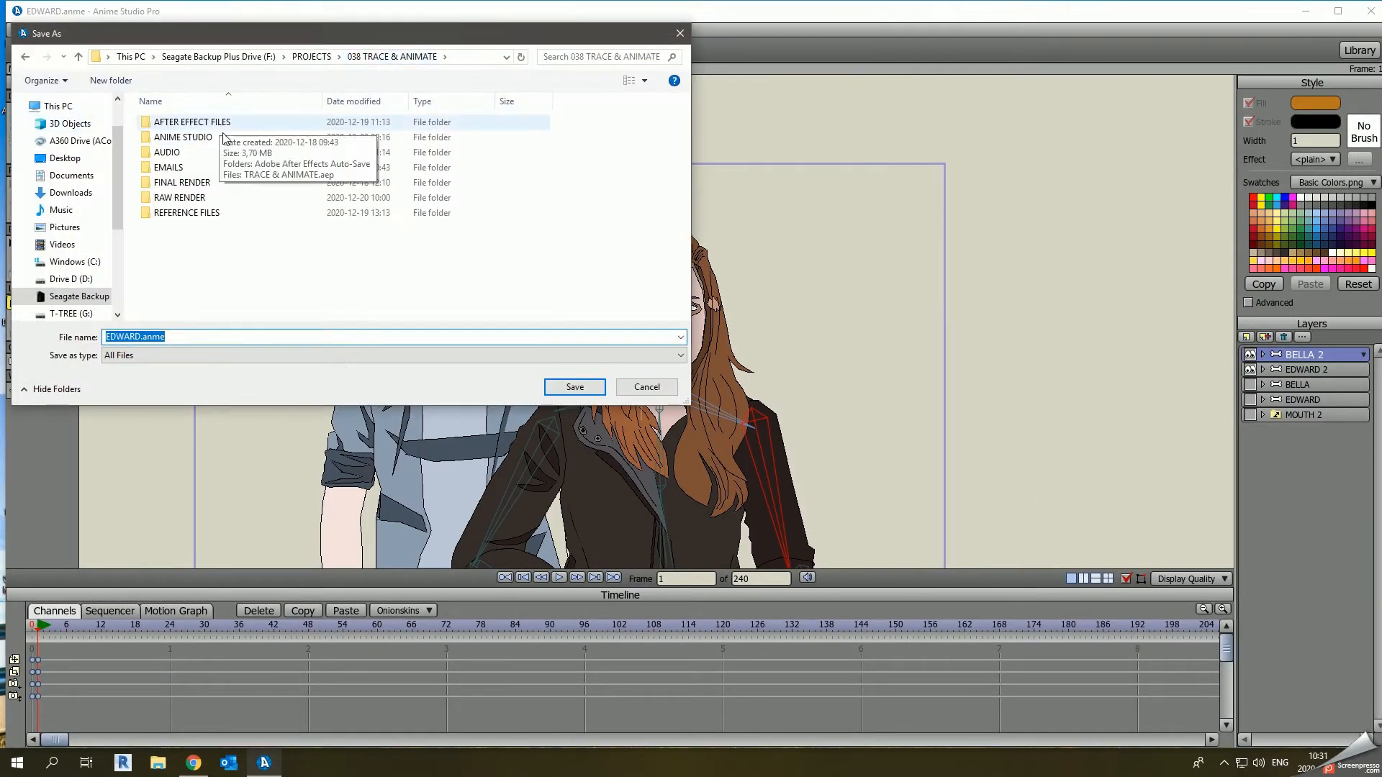
right_click(239, 277)
mouse_move(364, 435)
left_click(440, 404)
type("animated files")
key("Return")
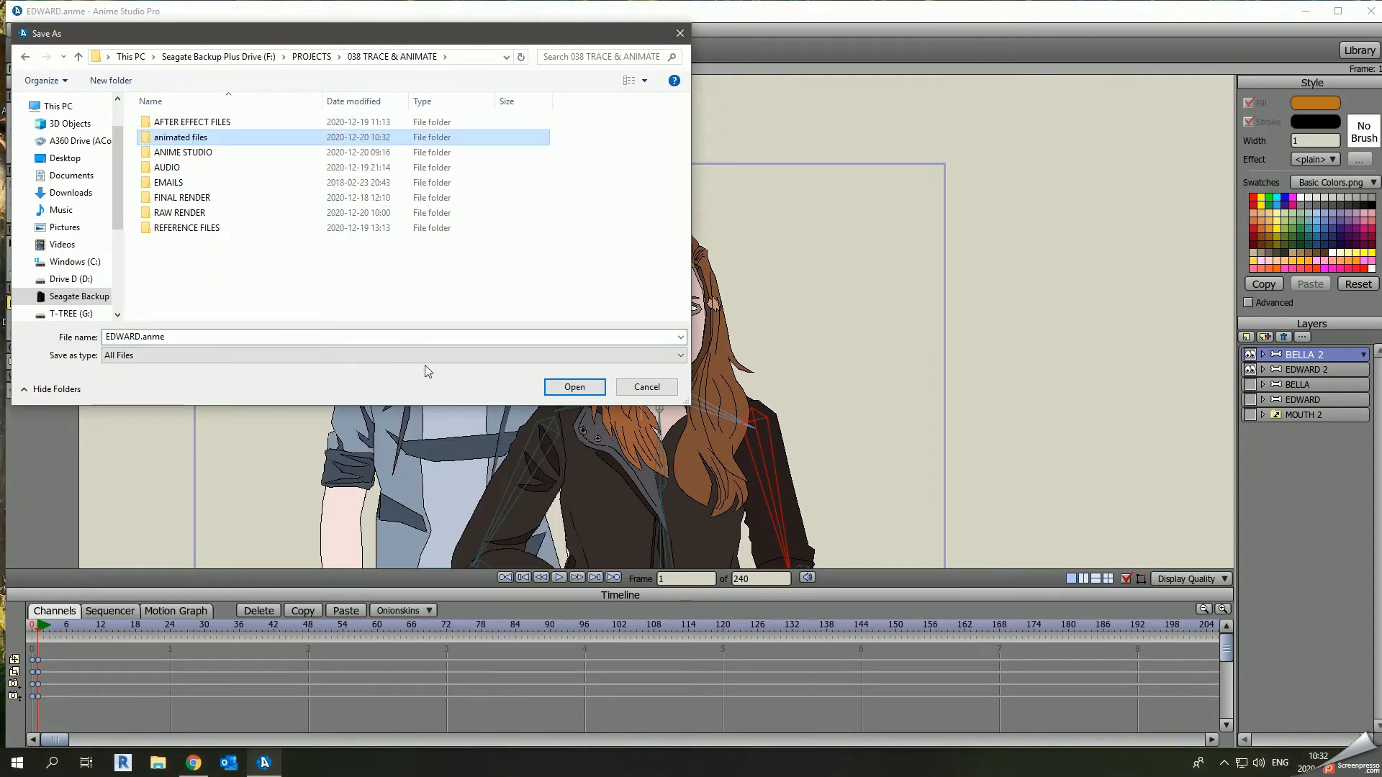
key("Return")
type("twilight")
key("Return")
Step: Delete the leftover BELLA, EDWARD and MOUTH 2 layers from the scene
left_click(1298, 386)
left_click(1300, 414, "shift")
left_click(1283, 337)
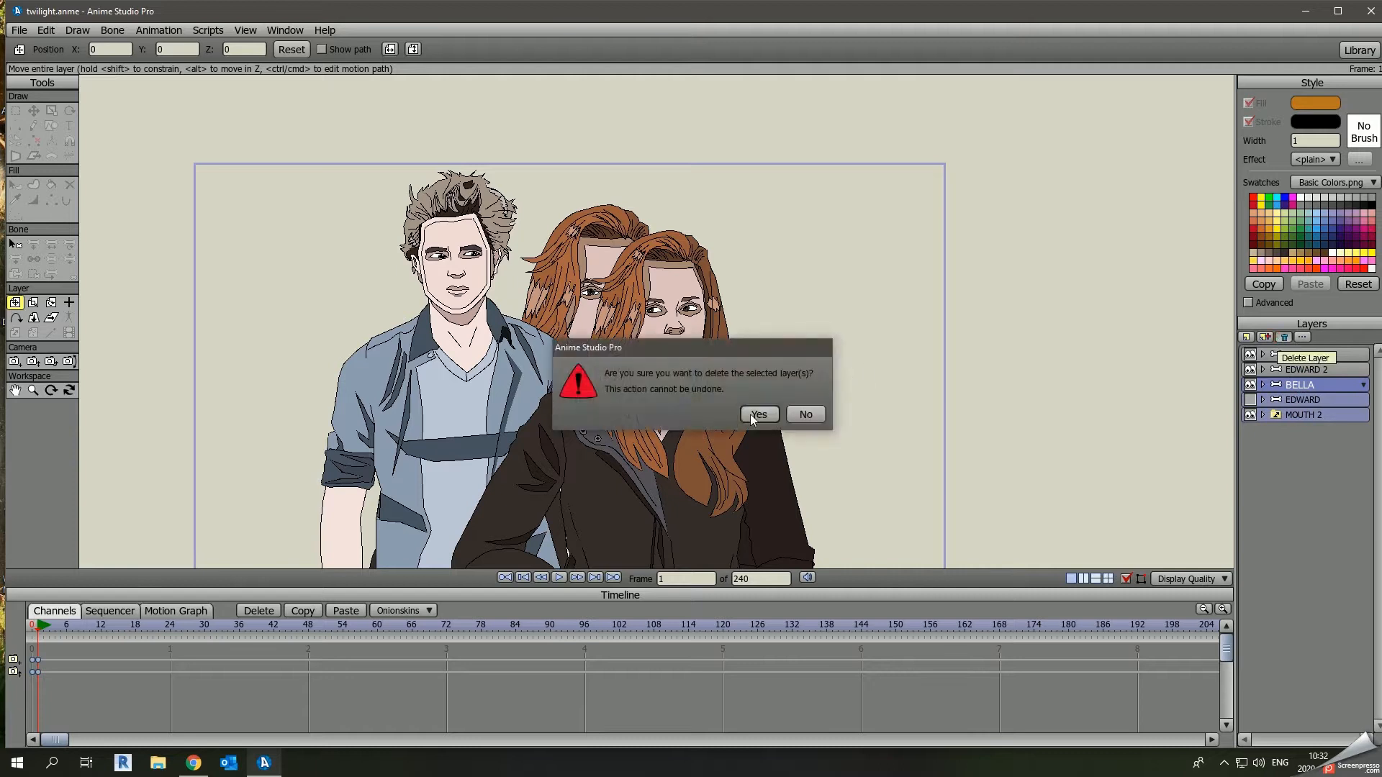
left_click(760, 413)
Step: Import the audio file twilight audio animation.wav from the project's AUDIO folder into the scene
scroll(427, 260, "down", 5)
scroll(427, 263, "up", 5)
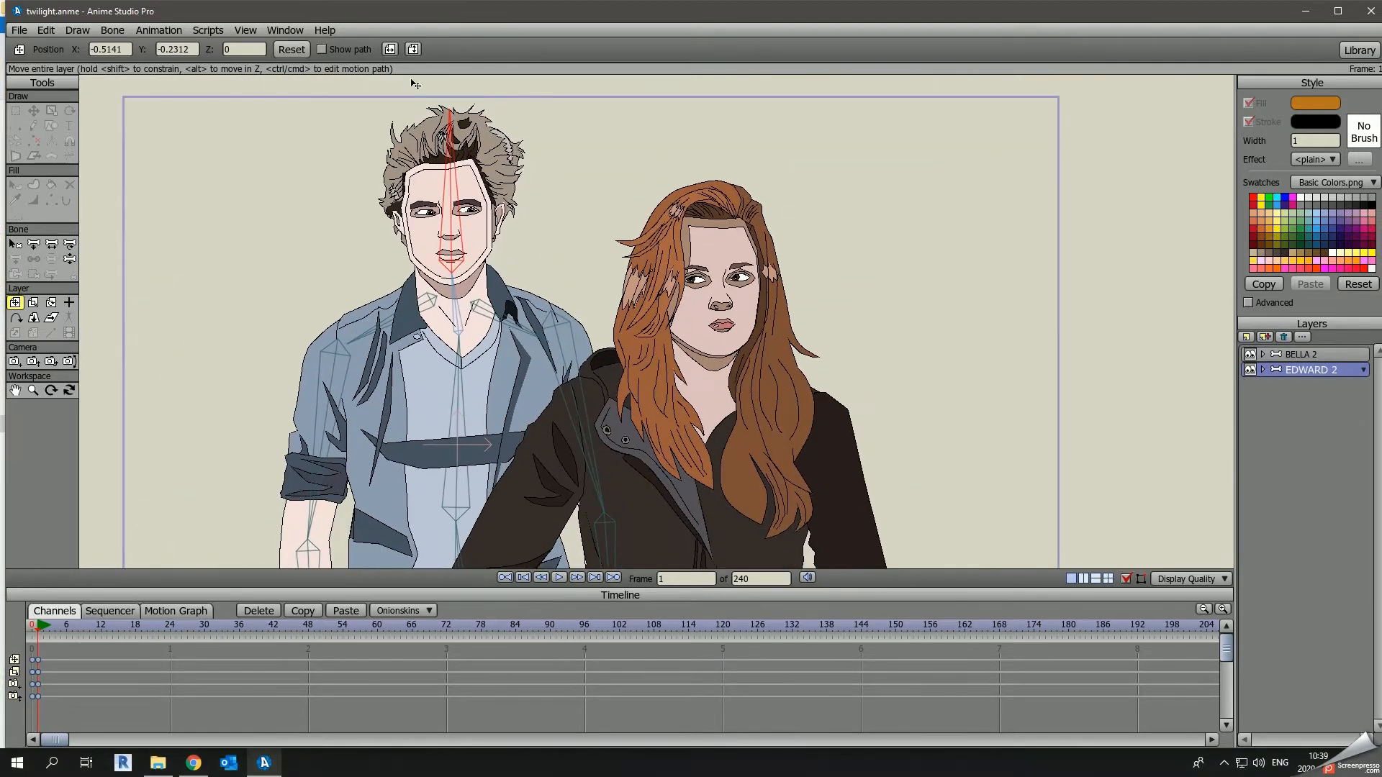
left_click(20, 30)
mouse_move(43, 191)
left_click(288, 278)
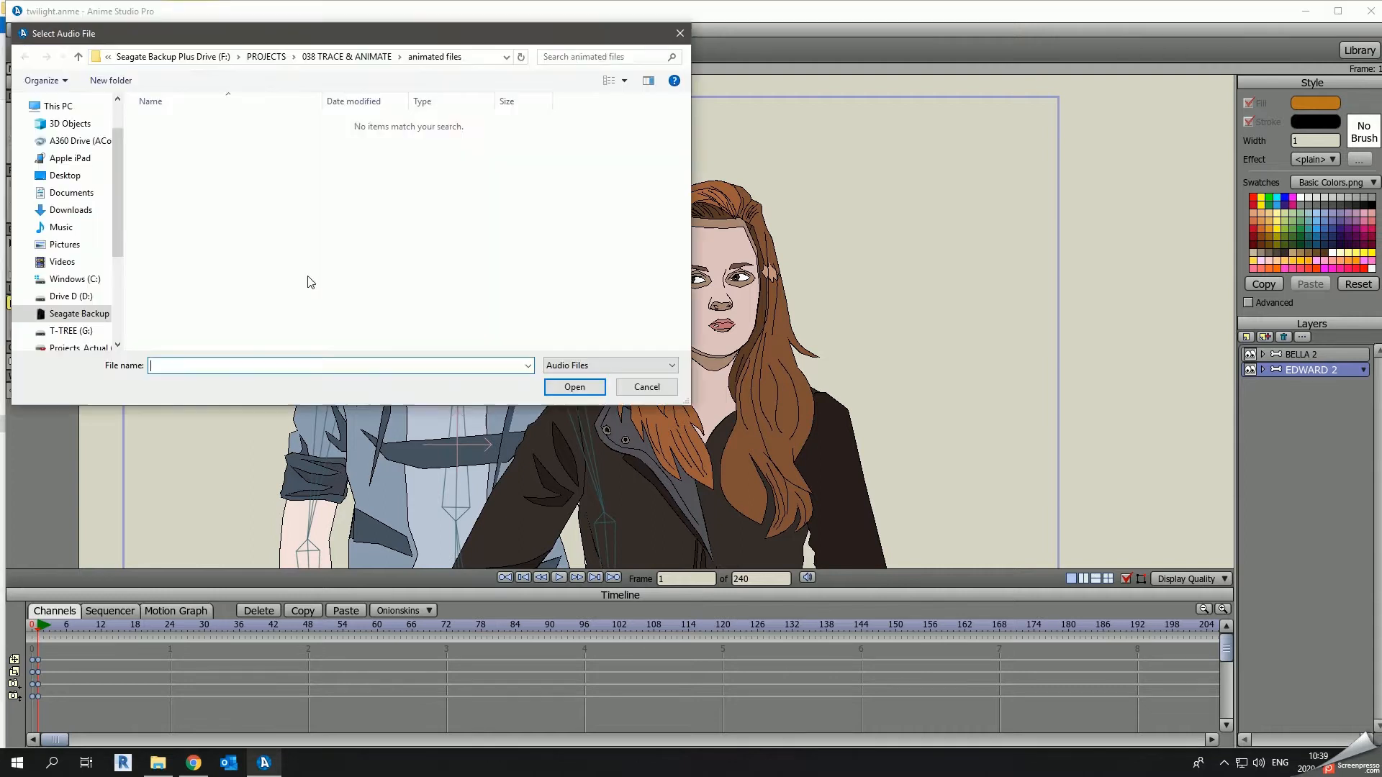
double_click(216, 209)
left_click(194, 182)
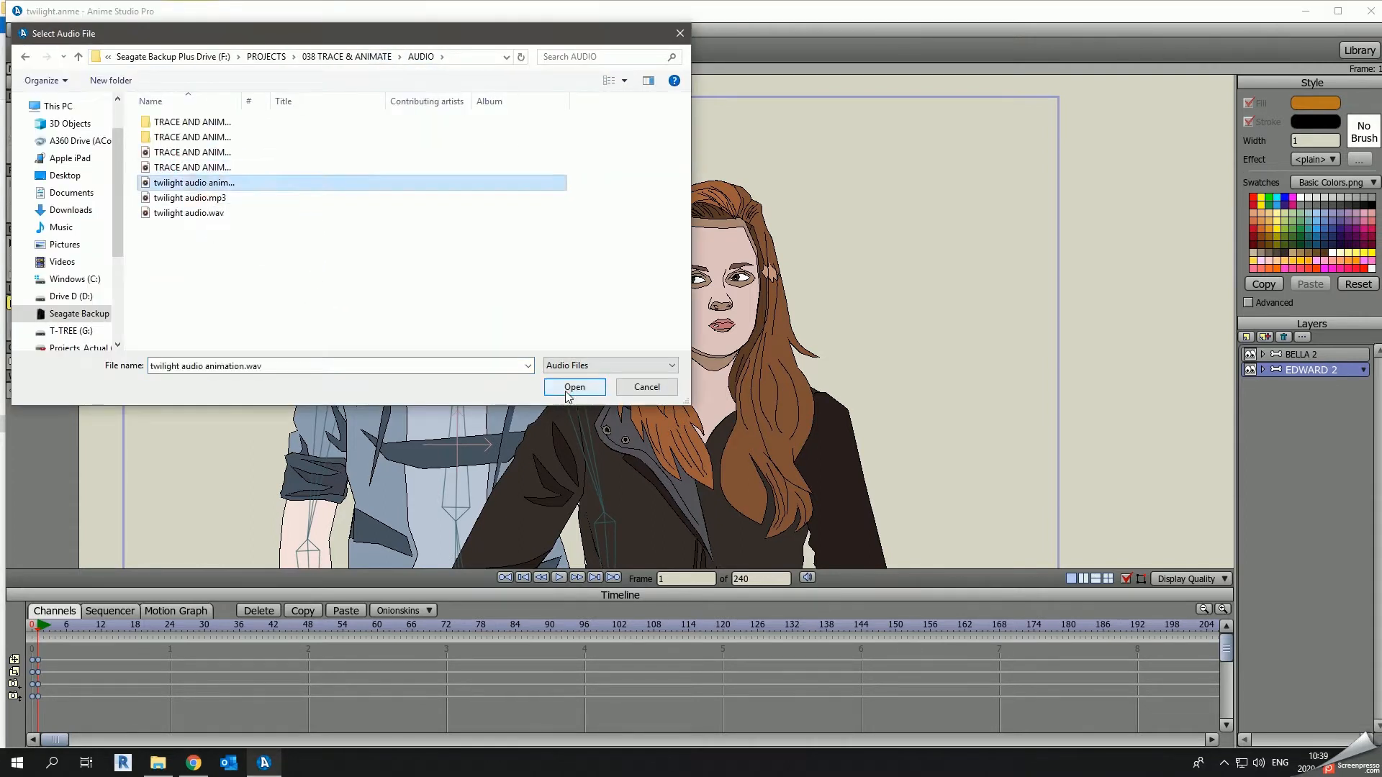
left_click(574, 386)
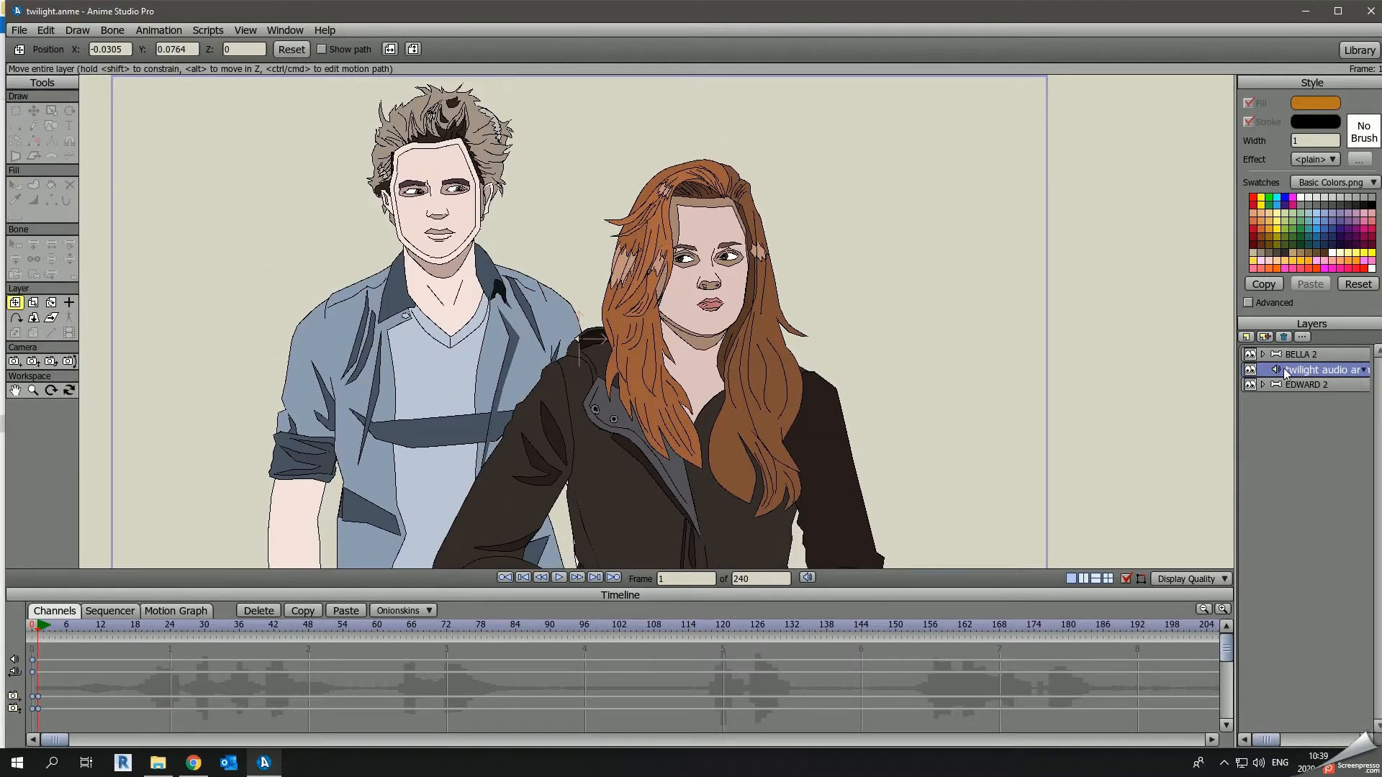
Step: Set the audio sync source of the mouth switch layer in BELLA 2 to twilight audio animation.wav
left_click(1264, 354)
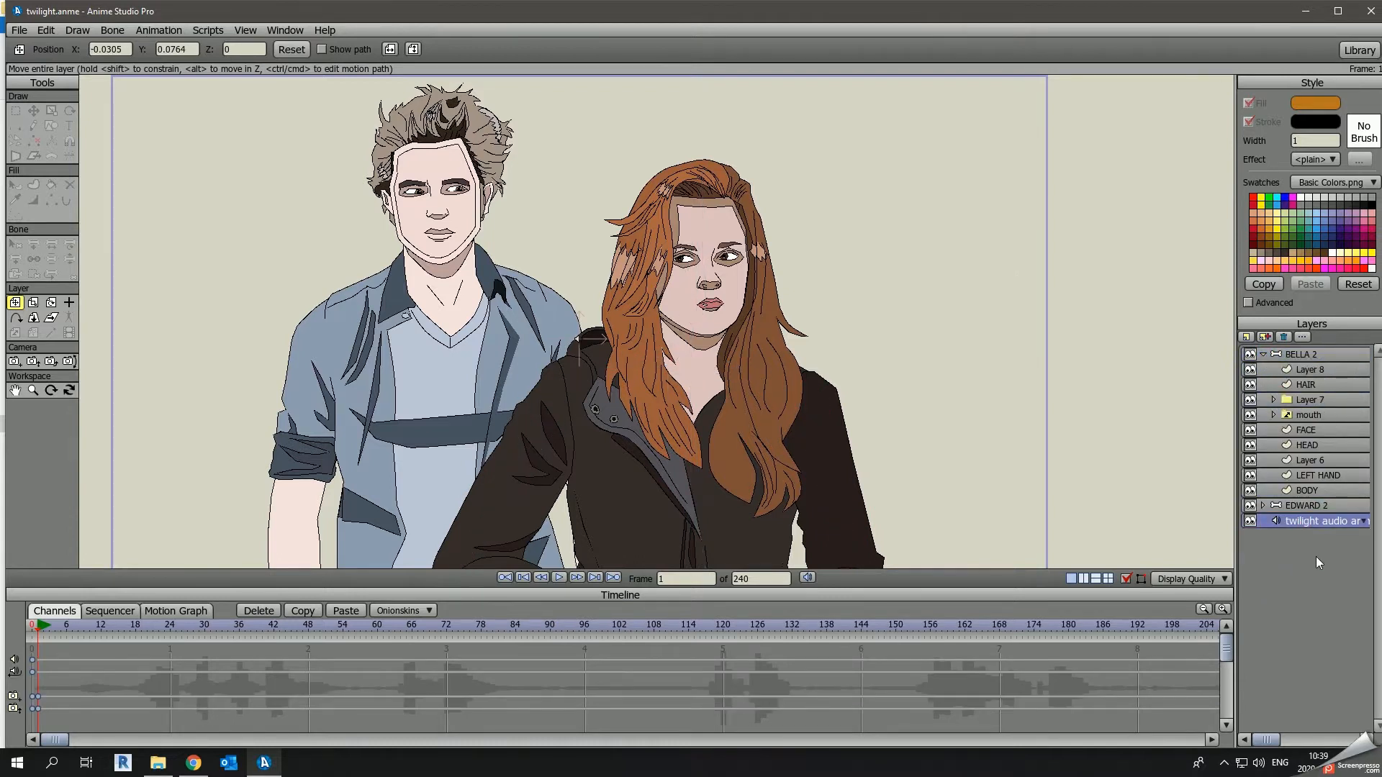
double_click(1306, 523)
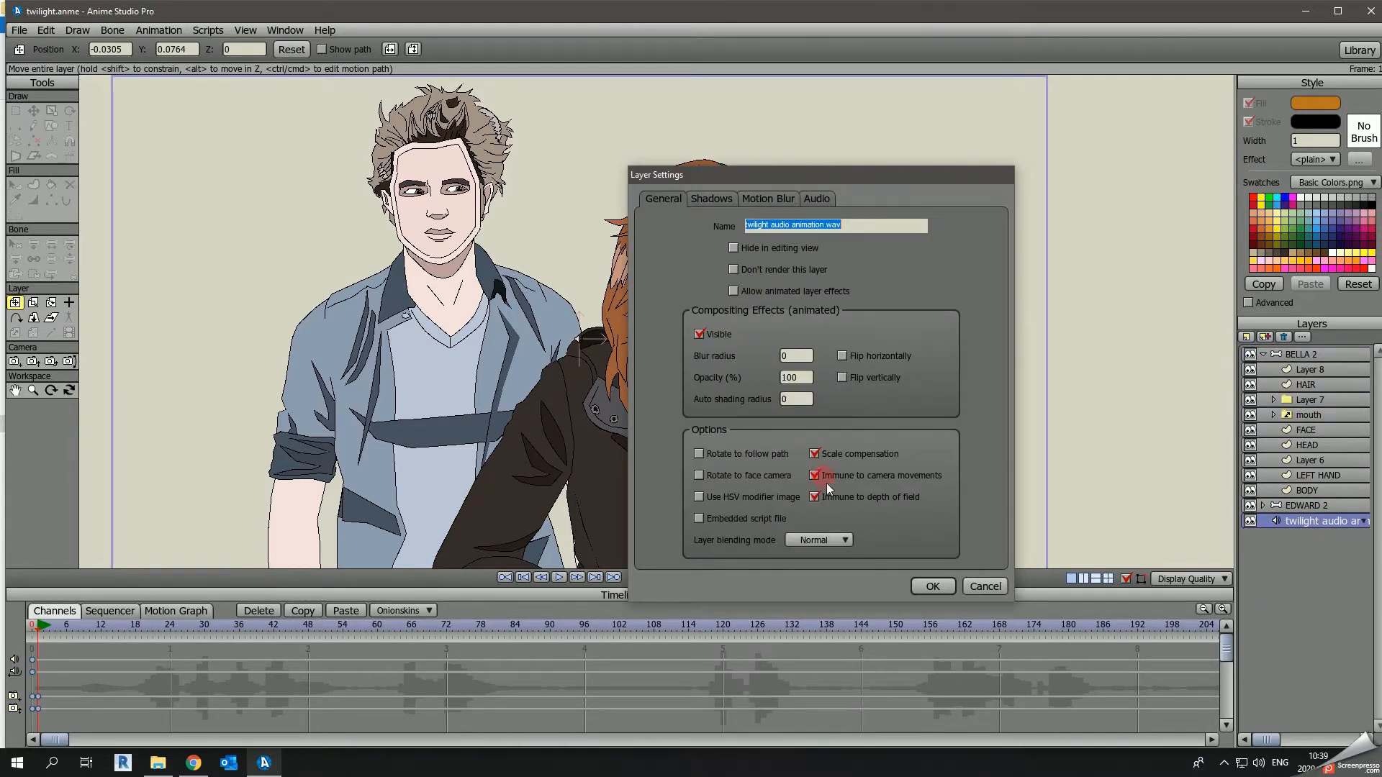
left_click(932, 586)
double_click(1308, 415)
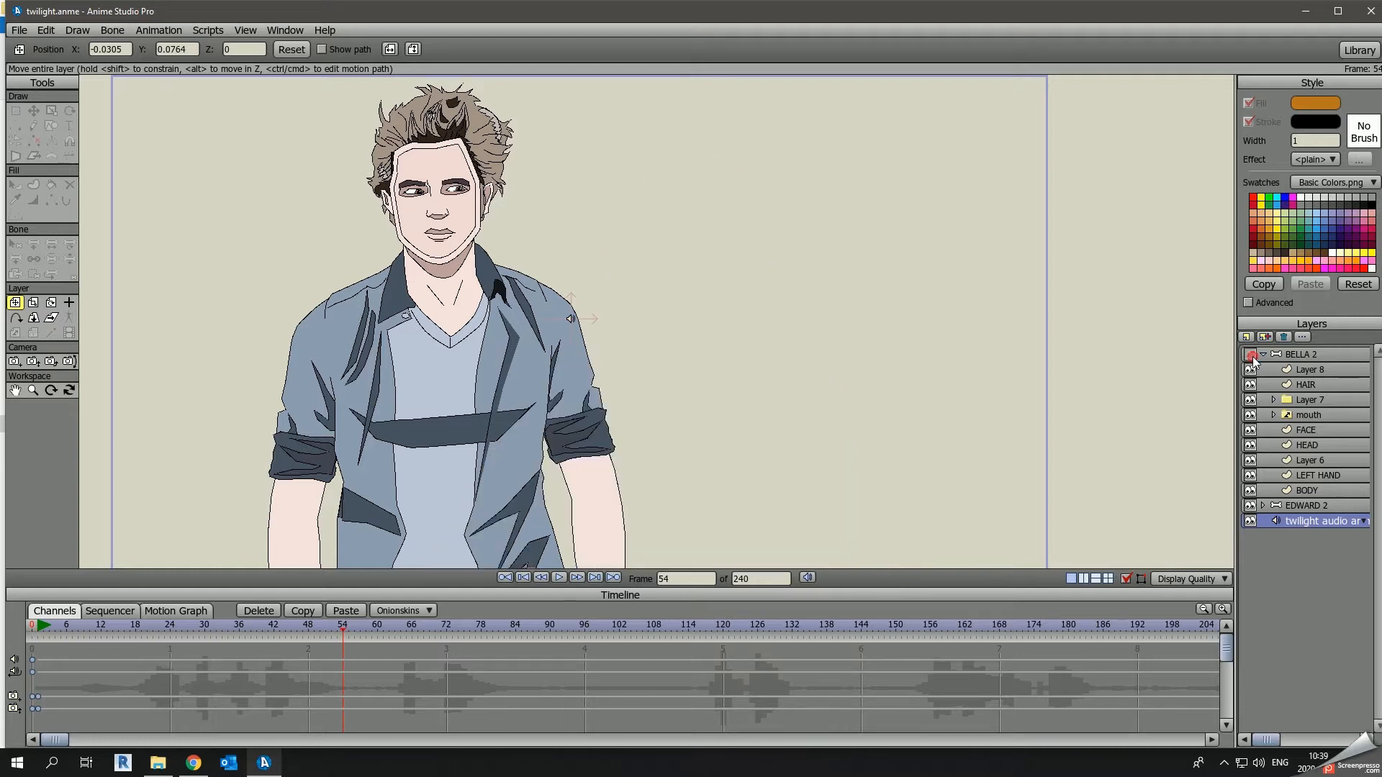
left_click(858, 199)
left_click(857, 264)
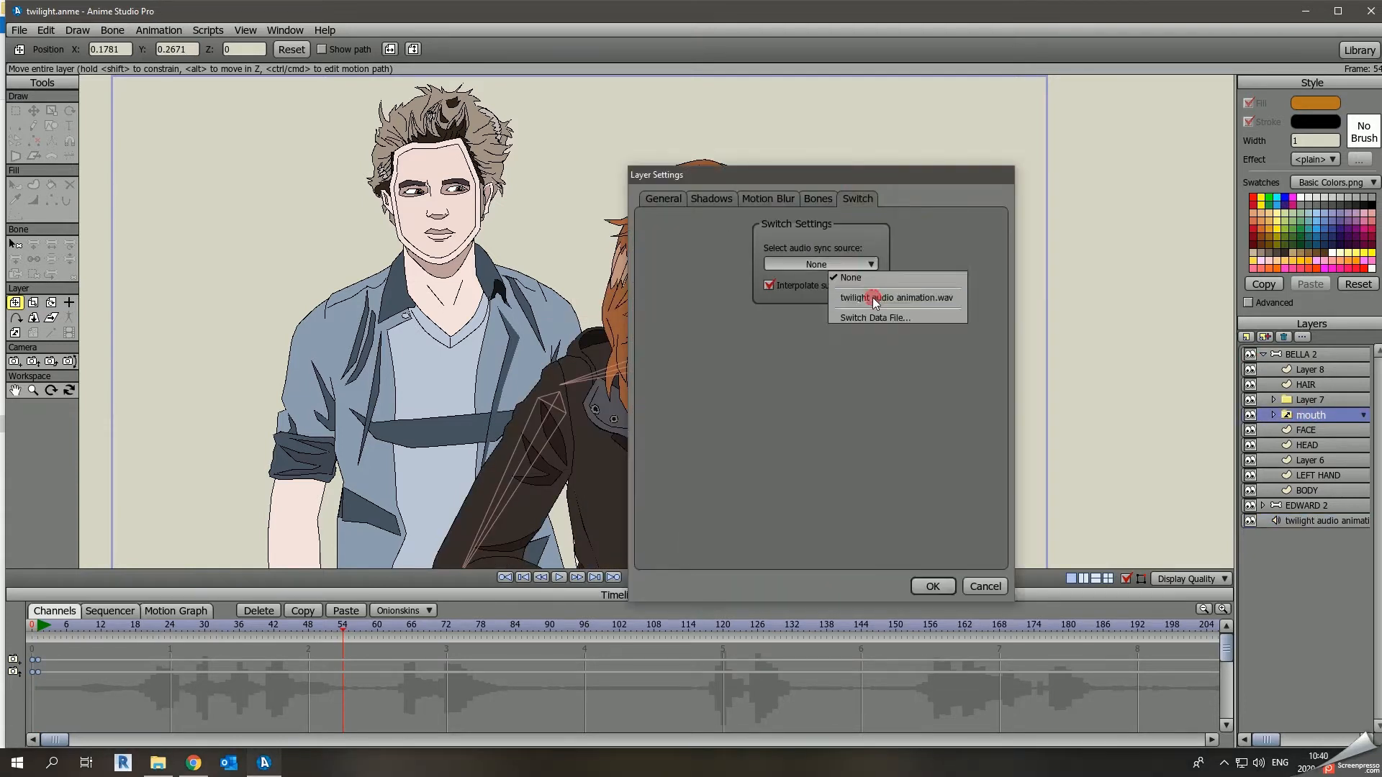
left_click(873, 297)
left_click(936, 586)
Step: Play the animation and check Bella's mouth movement against the imported audio
scroll(763, 270, "up", 5)
key("space")
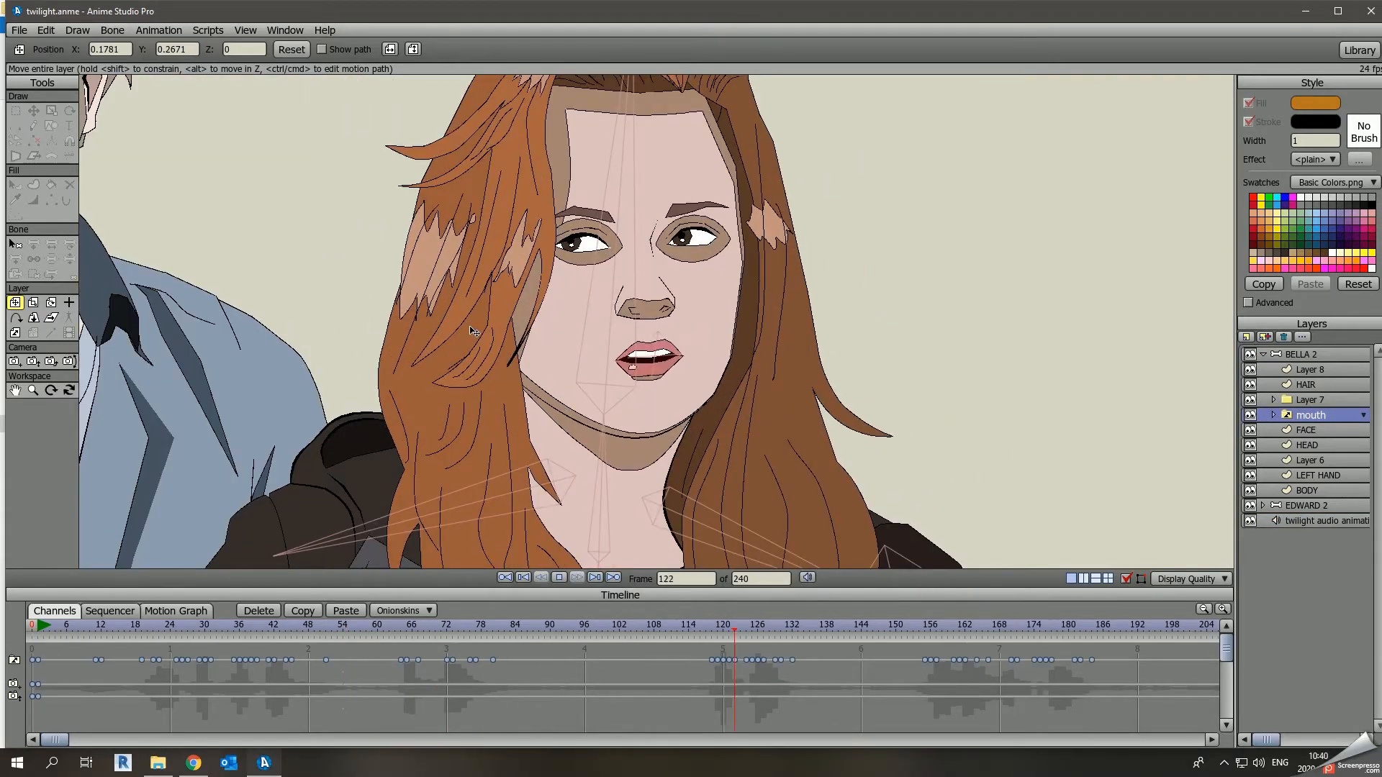
scroll(470, 328, "down", 4)
key("space")
left_click_drag(73, 742, 103, 742)
left_click(620, 628)
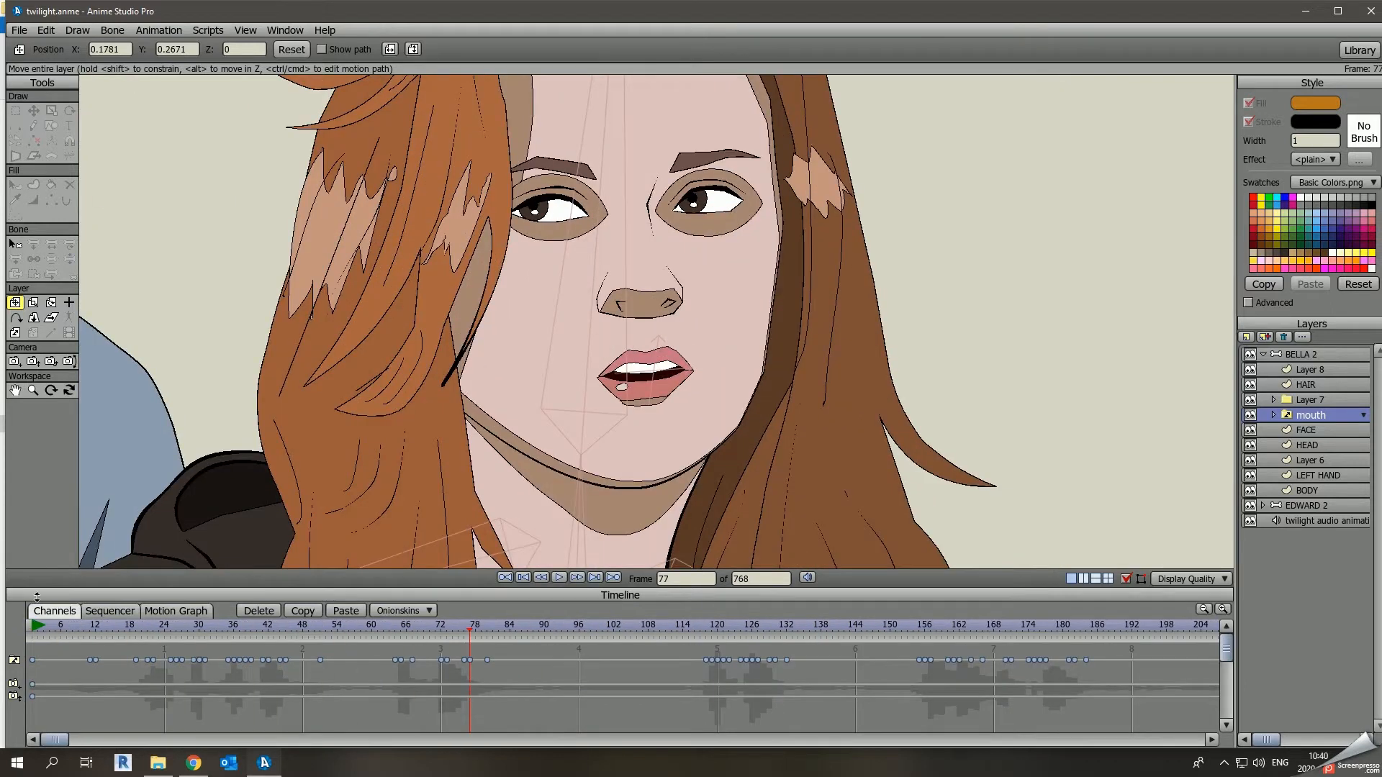
Step: Rotate Bella's mouth layer to about 1.56 degrees at frame 1 and play the result
left_click(31, 633)
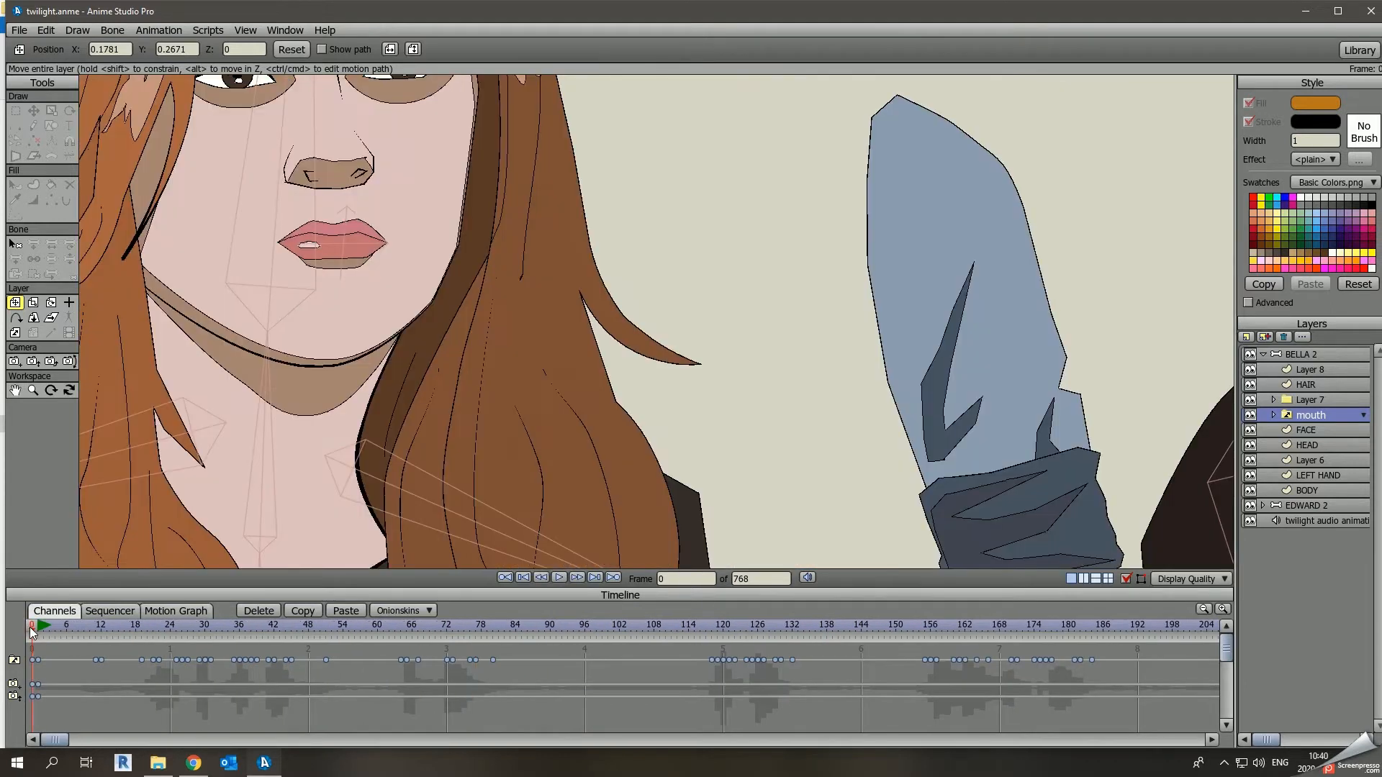
left_click_drag(32, 630, 37, 631)
left_click(51, 303)
left_click_drag(775, 375, 709, 378)
scroll(709, 378, "up", 3)
key("space")
Step: Delete Bella's earliest automatic mouth keyframes up to frame 12 and set the mouth to REST at frame 12
left_click_drag(89, 631, 135, 635)
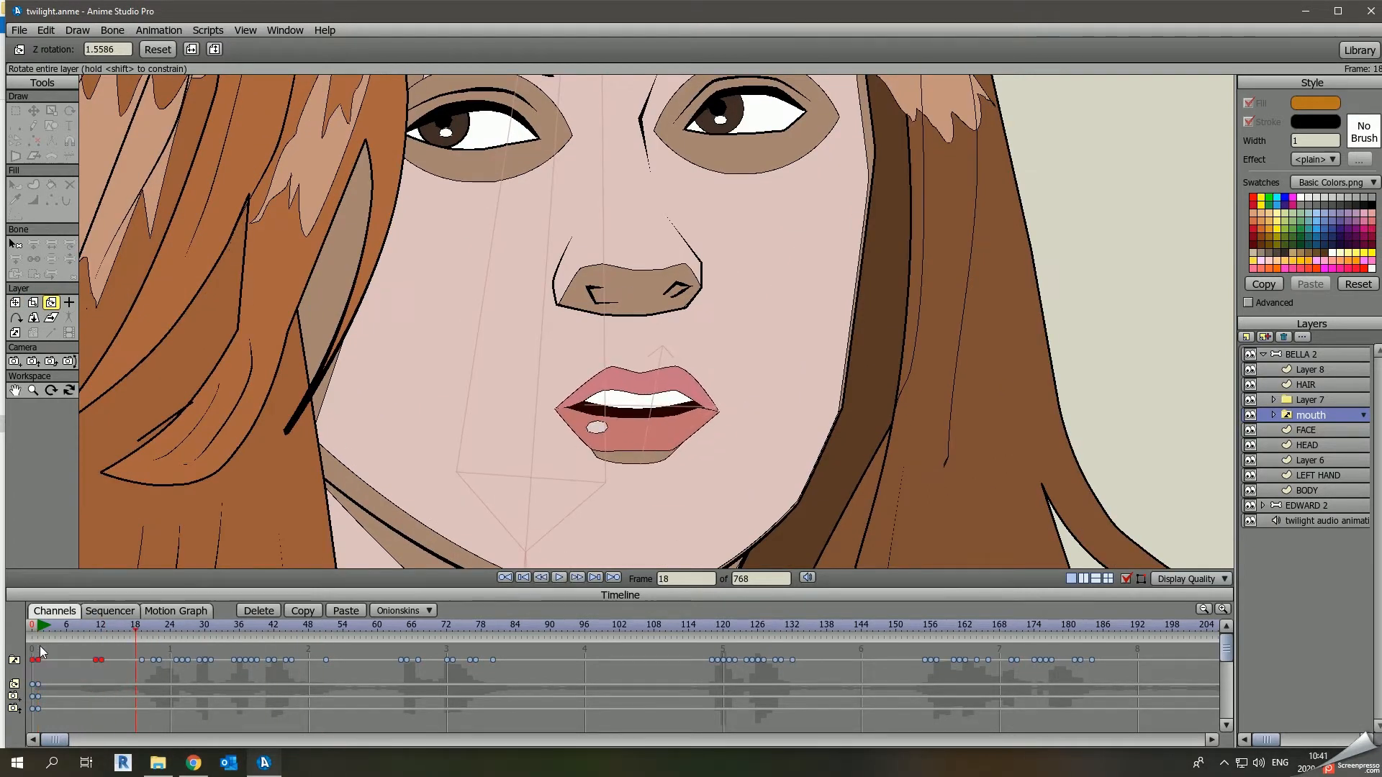
left_click_drag(35, 646, 35, 647)
left_click(250, 610)
left_click(101, 629)
right_click(102, 660)
left_click(124, 654)
right_click(1330, 415)
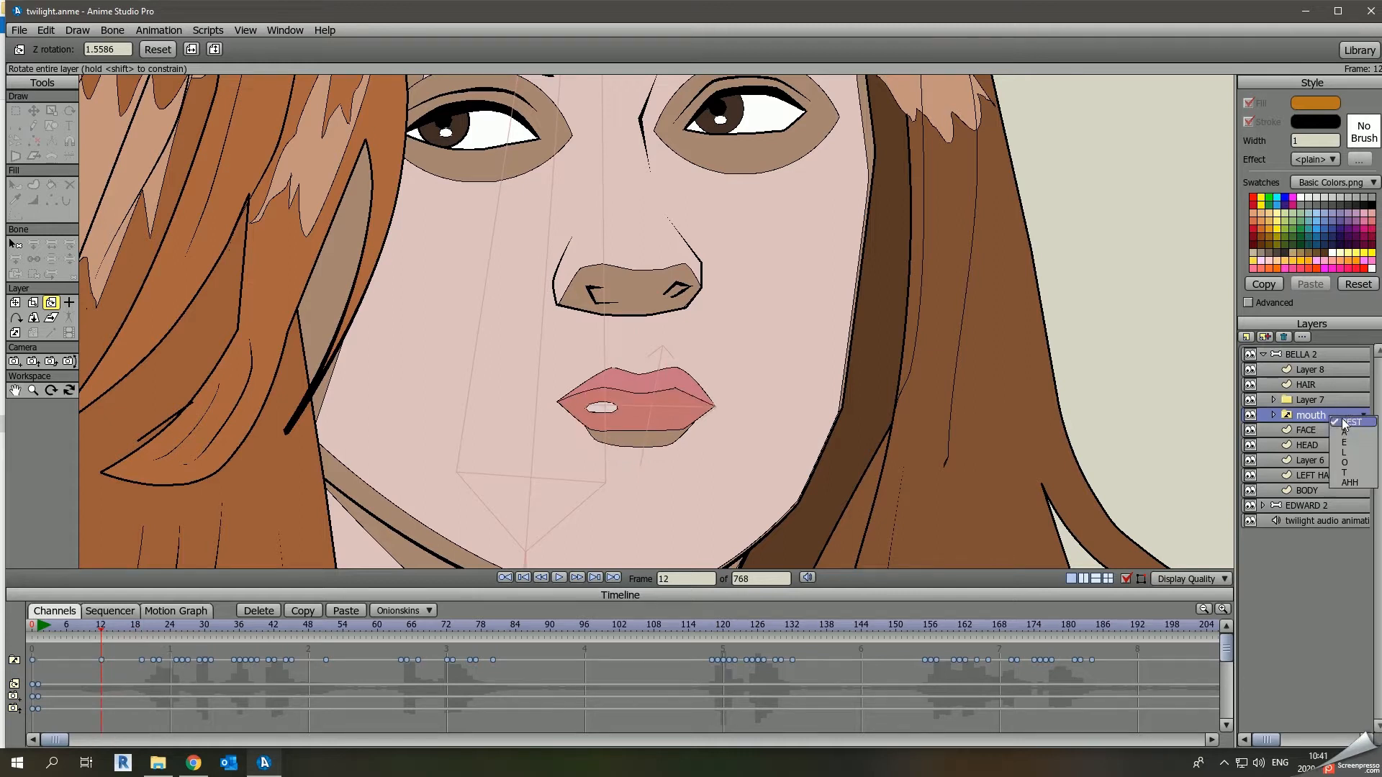
left_click(1340, 423)
Step: Replay the start of Bella's first line from frame 12 and change her opening mouth shape
key("space")
left_click(186, 631)
left_click(101, 631)
scroll(209, 491, "down", 4)
key("space")
key("space")
right_click(1292, 414)
left_click(1306, 432)
scroll(760, 207, "up", 1)
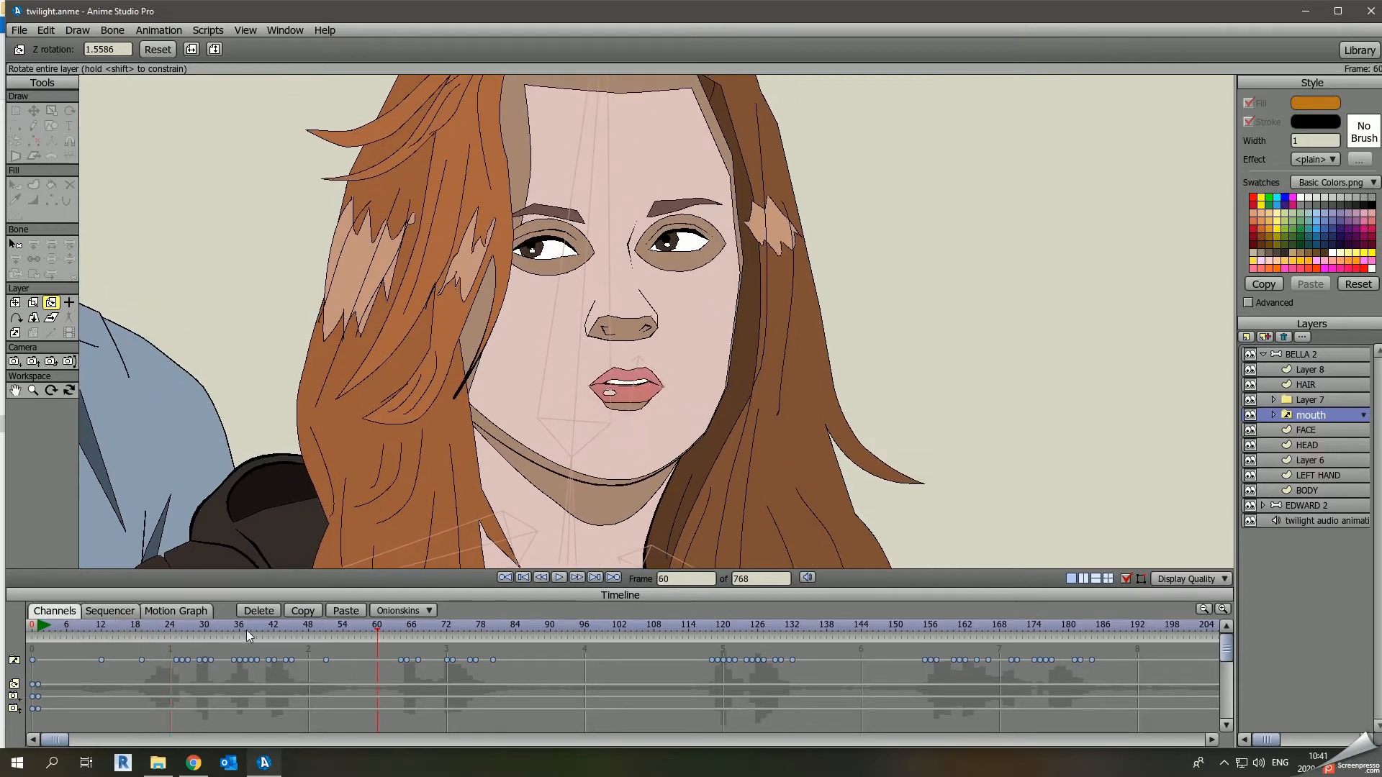
Step: Try different mouth shapes for Bella at frames 58 to 60, replaying the line between changes
right_click(1322, 417)
left_click(1337, 477)
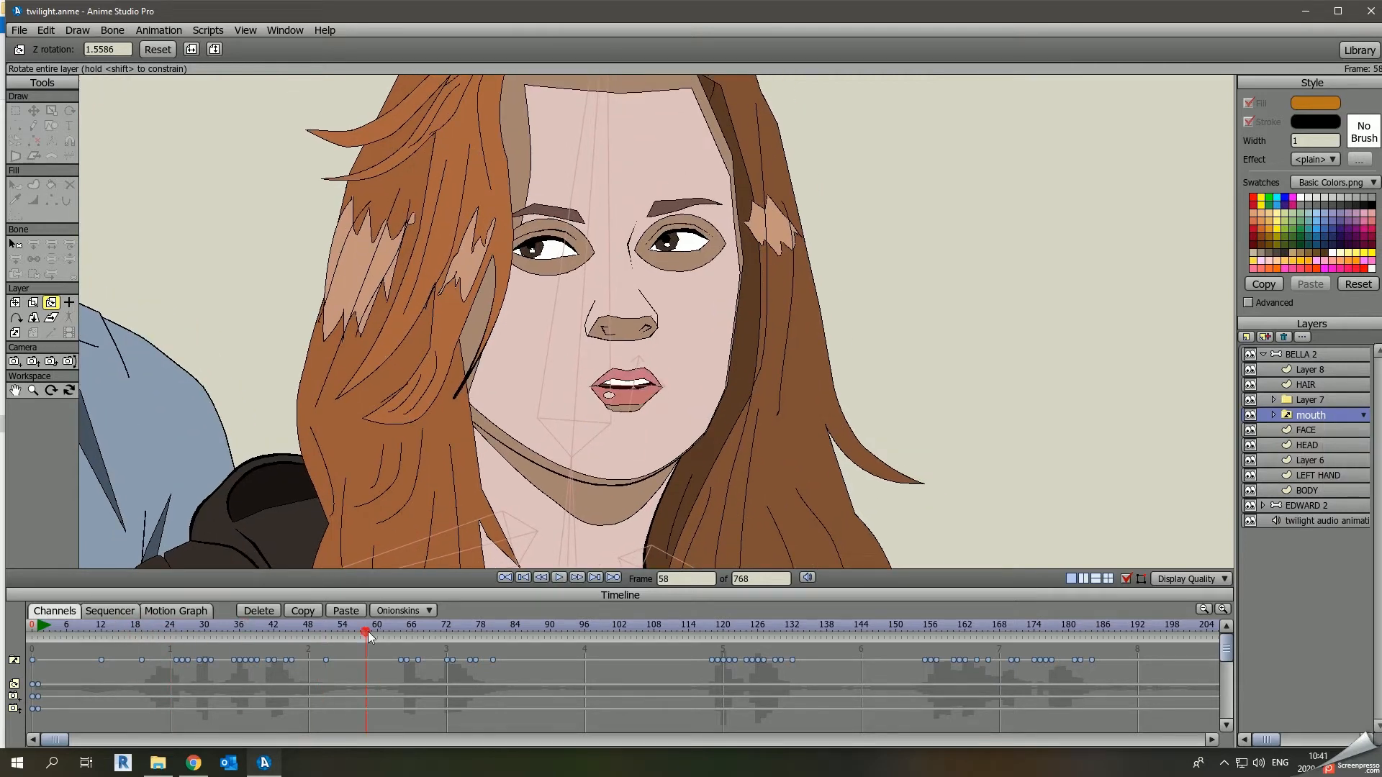
right_click(1321, 417)
left_click(1339, 476)
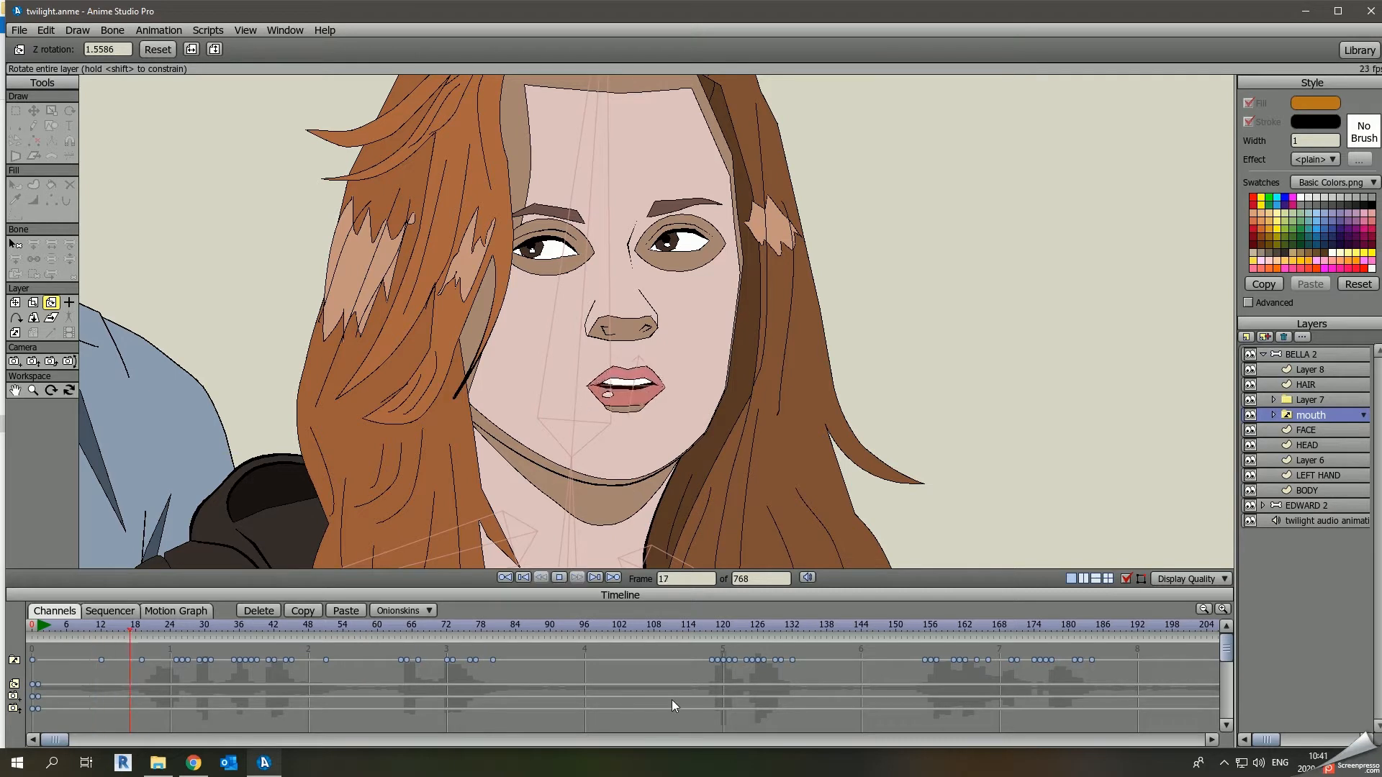
key("space")
right_click(1323, 417)
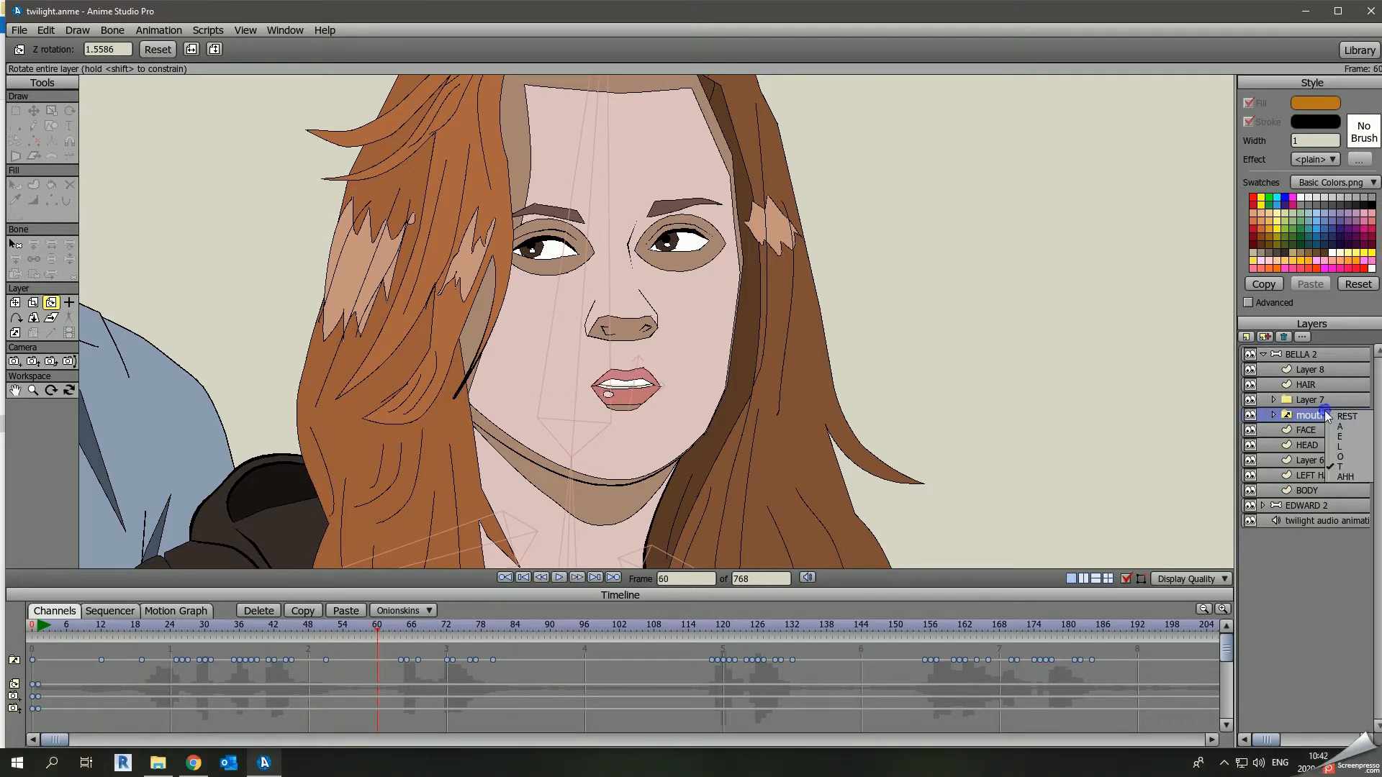
left_click(1338, 475)
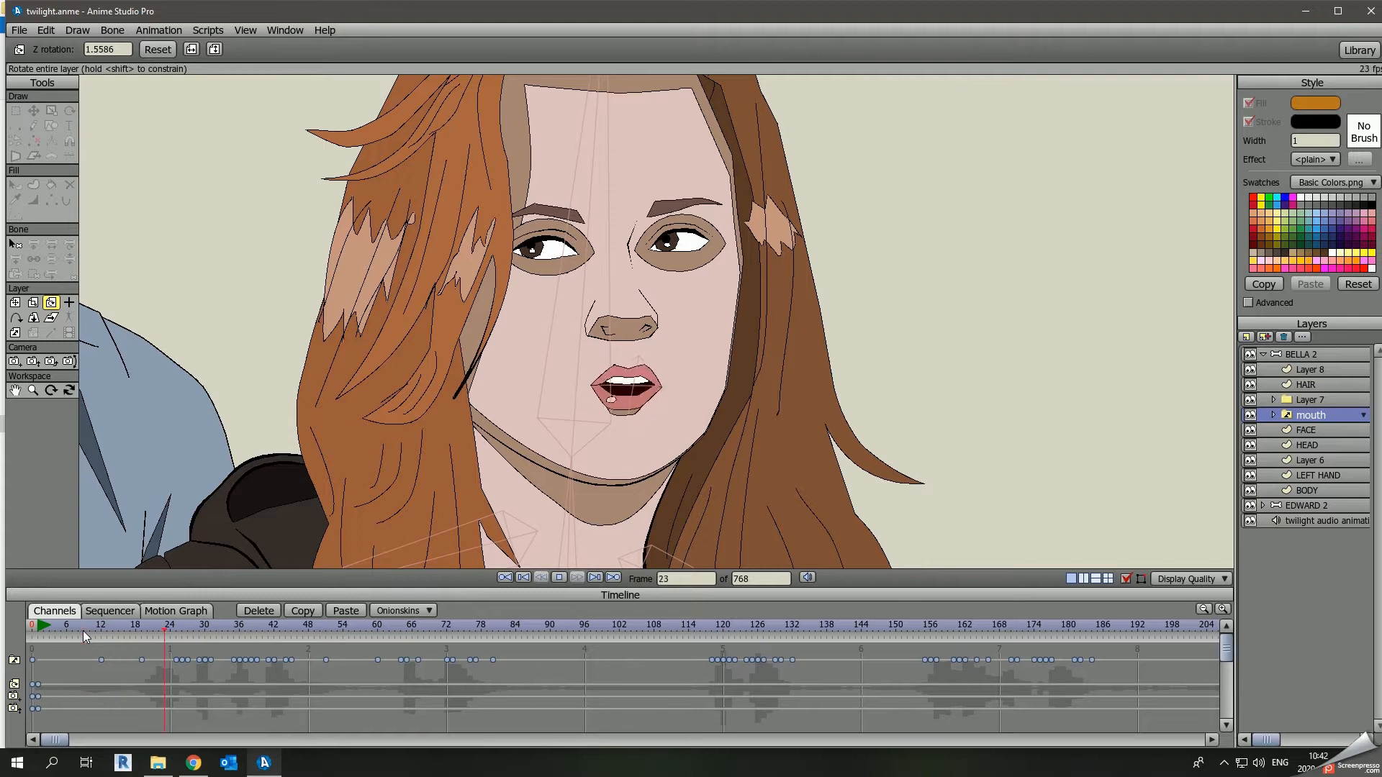
Step: Play the timeline through to about frame 131 to check how Bella's mouth follows the audio
key("space")
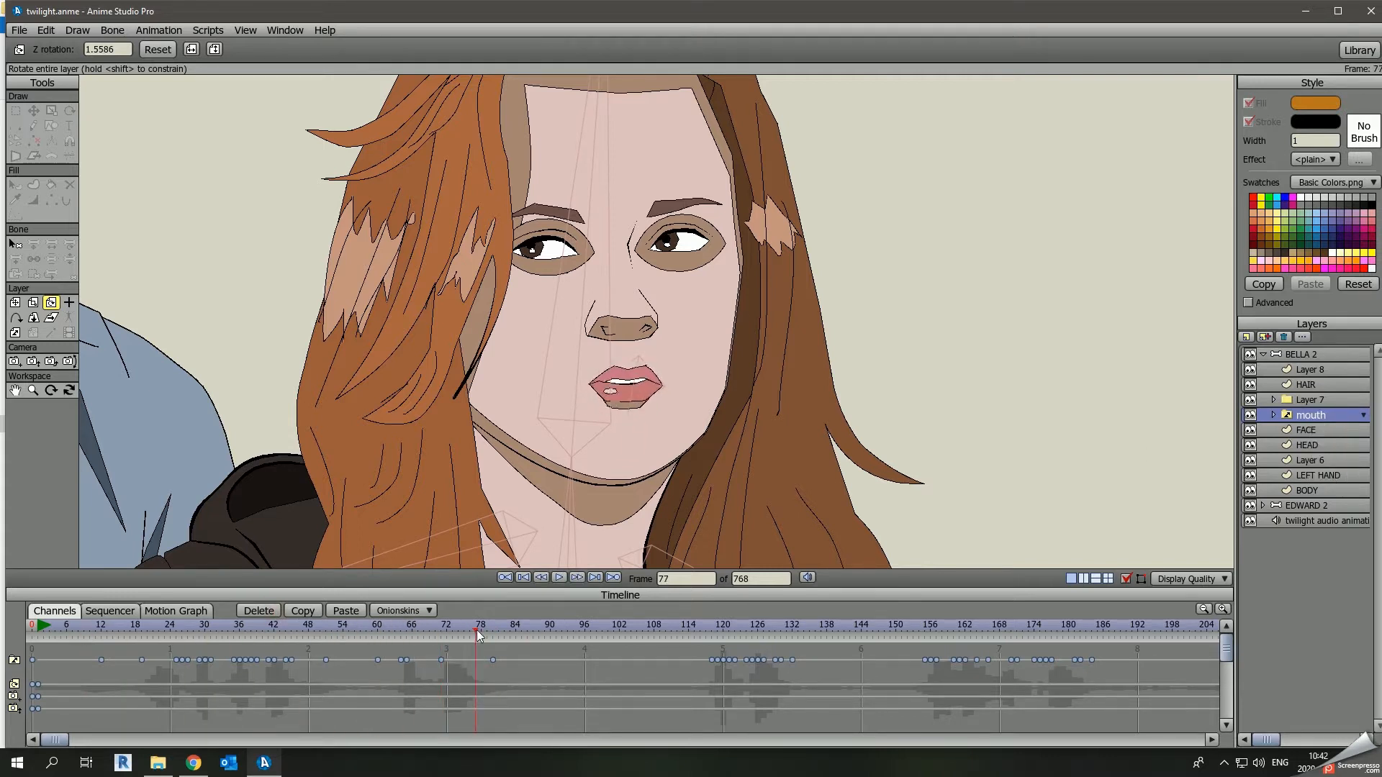
left_click(706, 637)
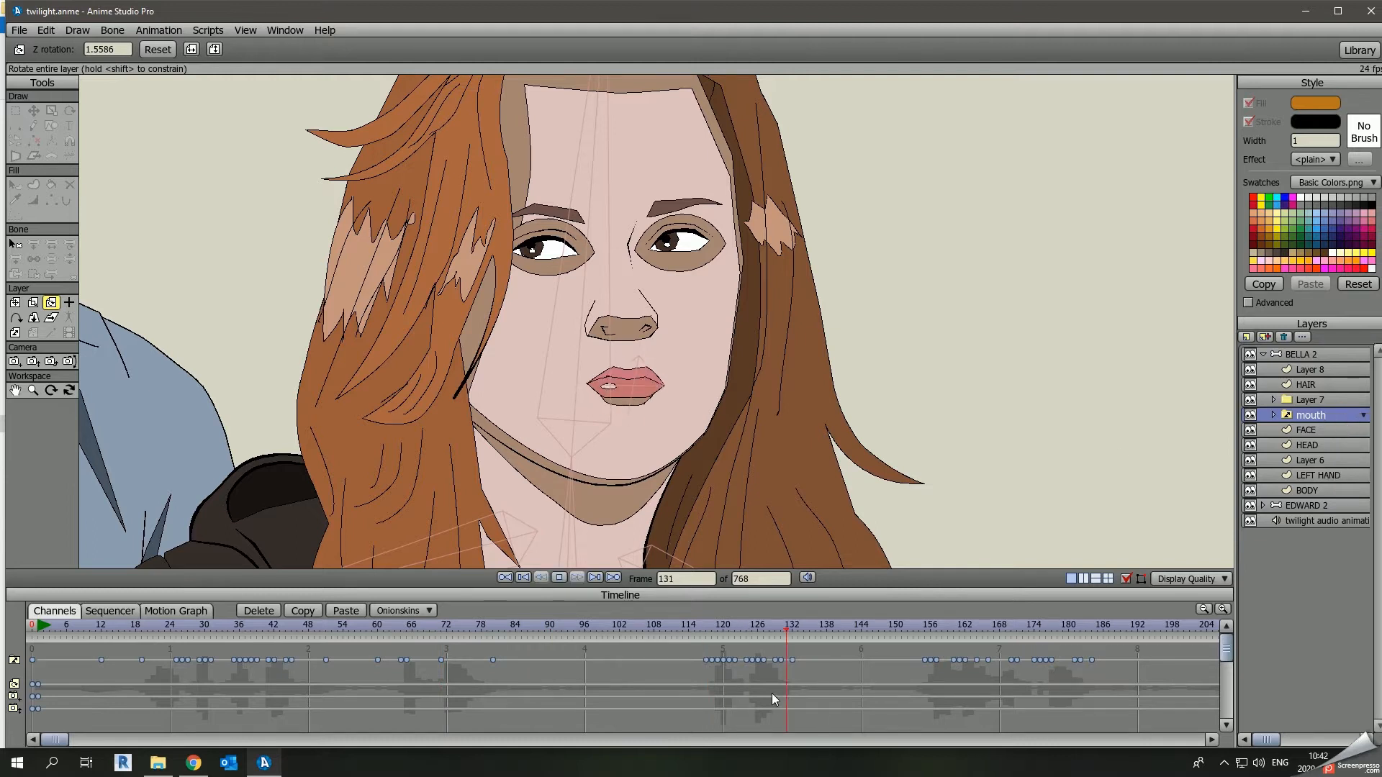
key("space")
key("space")
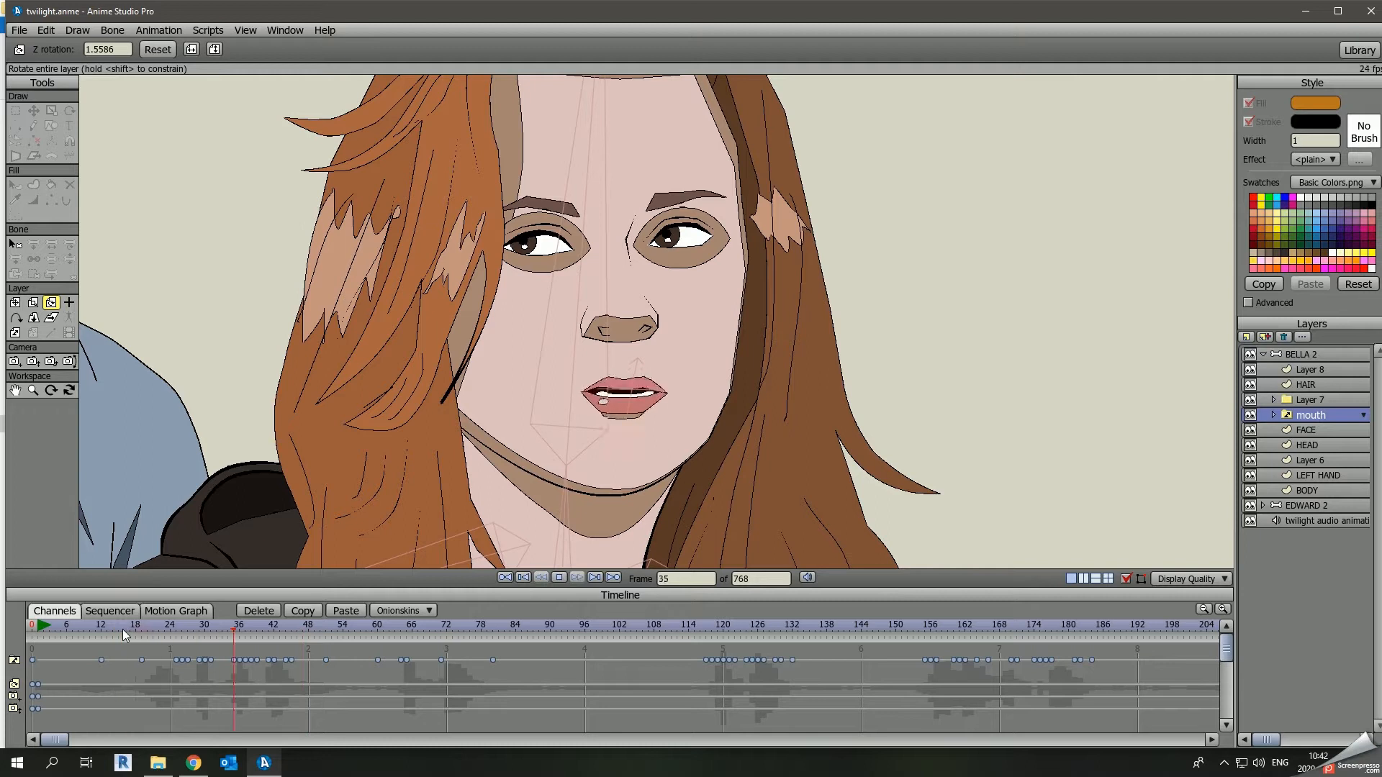
Step: Set Bella's mouth to REST near frame 54 and replay from about frame 12
left_click(326, 631)
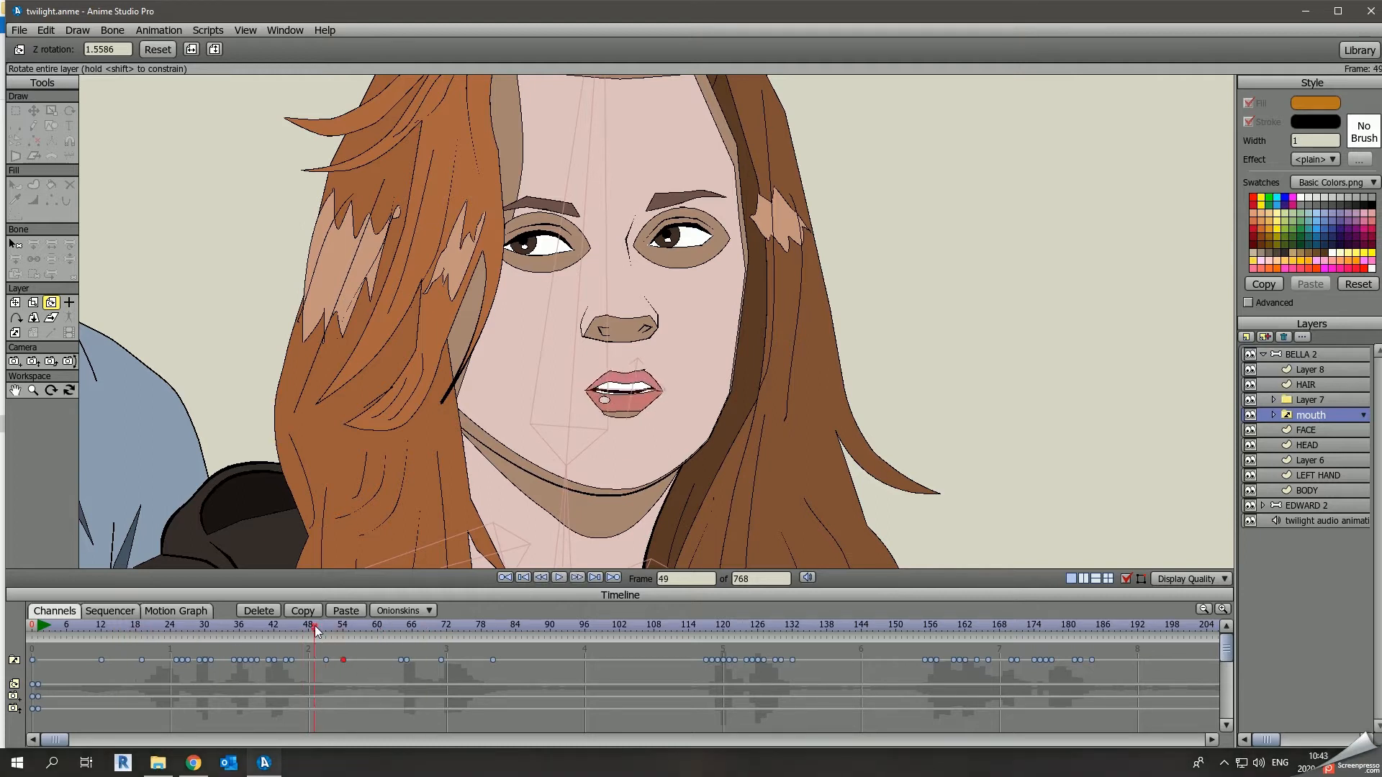
right_click(386, 661)
right_click(1323, 413)
left_click(1336, 422)
left_click(99, 628)
key("space")
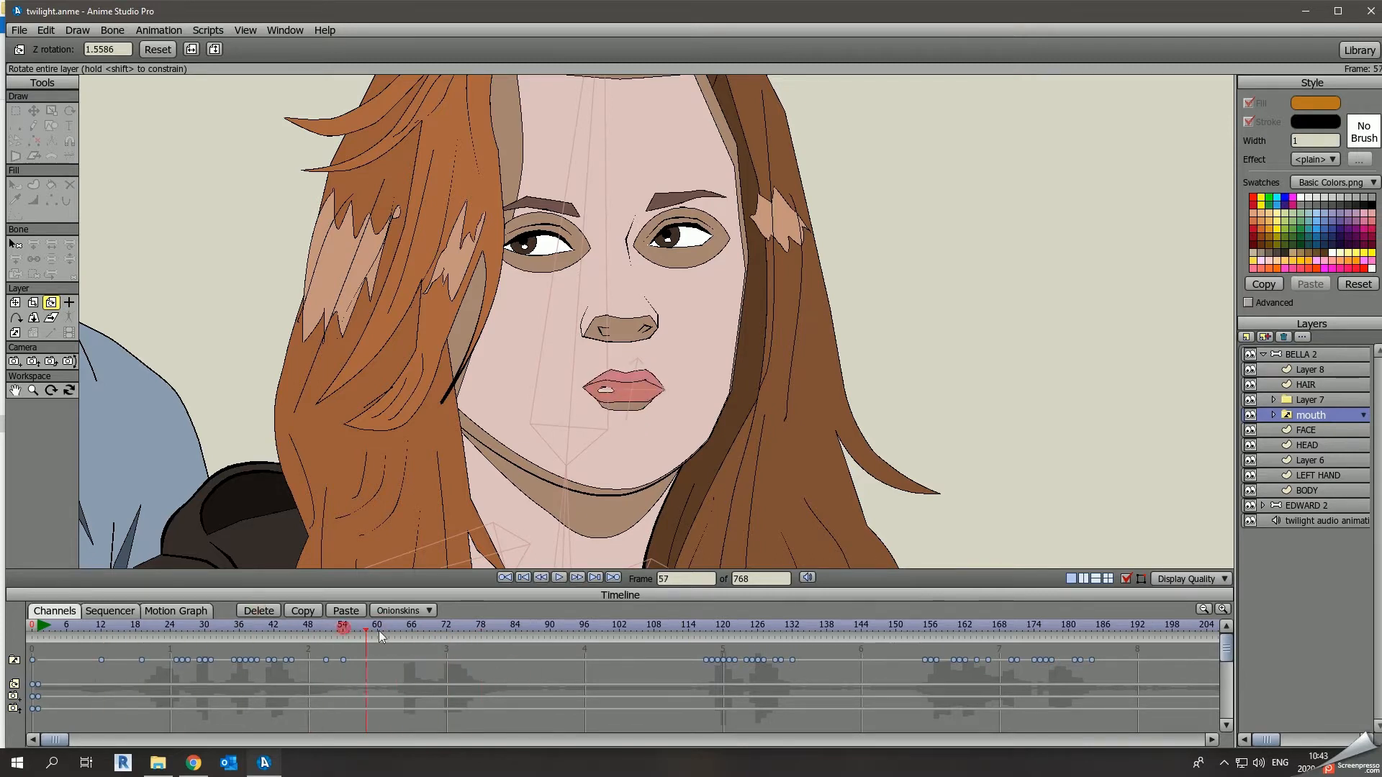
Step: Set Bella's mouth to REST near frame 64 and key a new speaking shape at about frame 67
right_click(1314, 415)
left_click(1325, 423)
left_click(417, 631)
right_click(1329, 418)
left_click(1344, 436)
Step: Key another mouth shape at about frame 74 and return Bella's mouth to REST at about frame 82
left_click_drag(439, 627, 504, 629)
right_click(1325, 415)
left_click(1349, 461)
right_click(1322, 412)
left_click(1335, 419)
key("space")
left_click(269, 627)
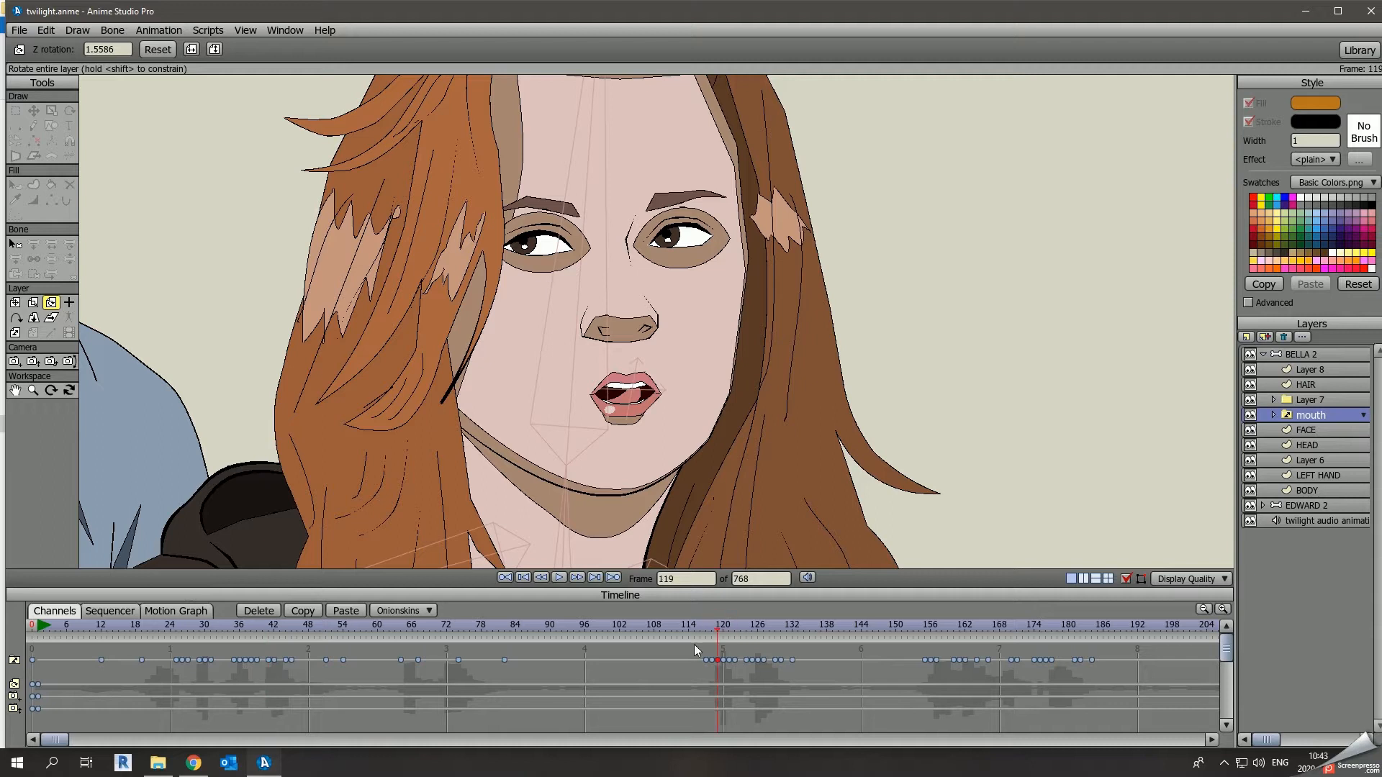
Step: Go through Bella's mouth keyframes from frame 117 onwards and set the mouth to REST at frame 155
left_click(709, 628)
left_click(795, 628)
left_click(927, 628)
right_click(1318, 416)
left_click(1328, 419)
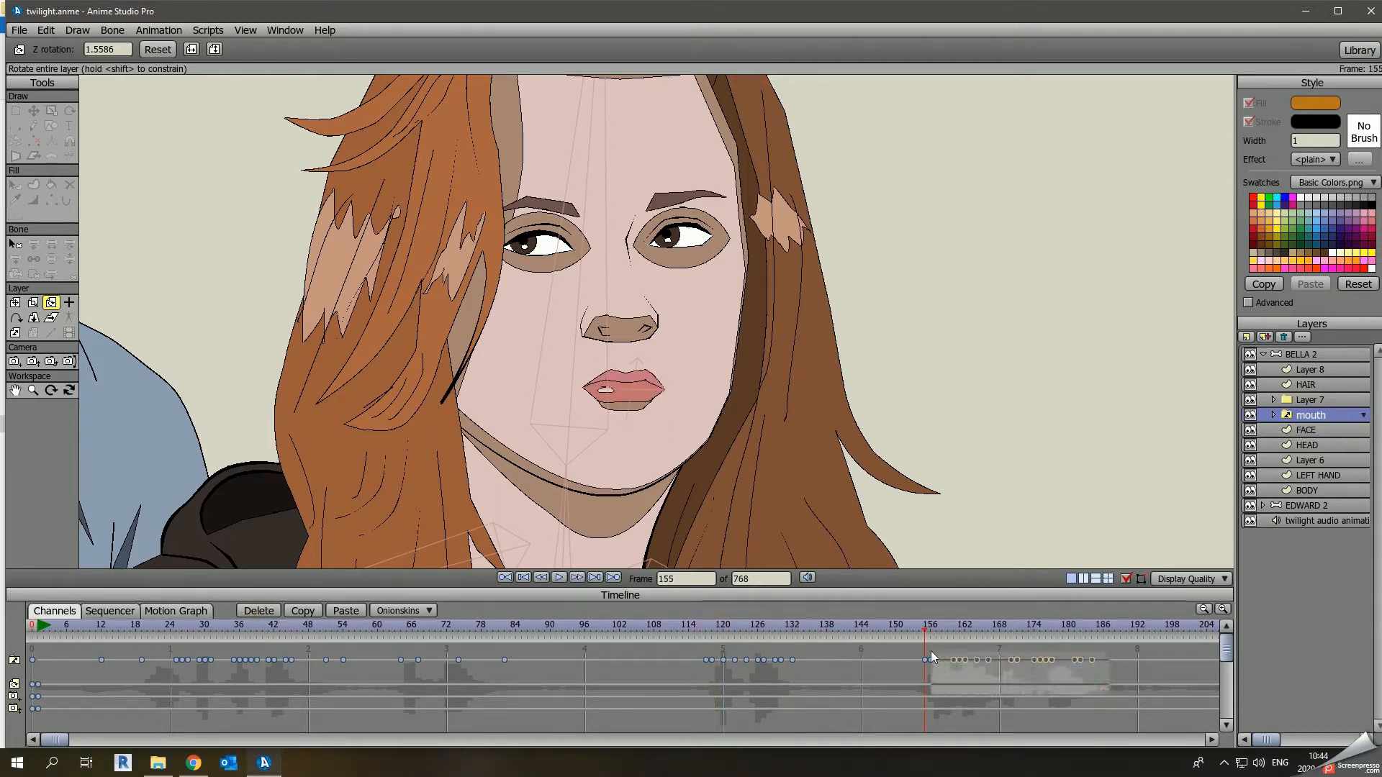
Step: Key the first new mouth shapes of Bella's next line from about frame 162
key("space")
left_click(210, 630)
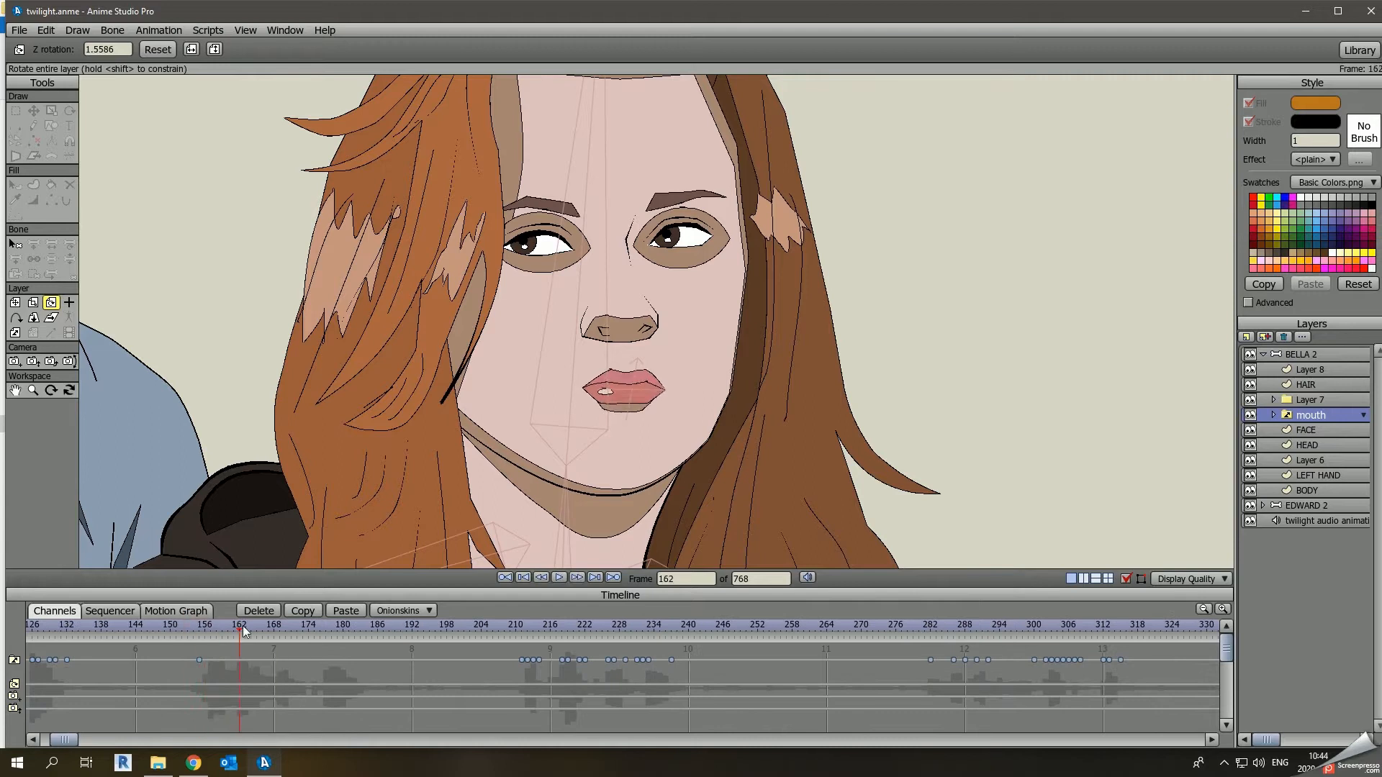
right_click(1313, 417)
left_click(1329, 436)
right_click(1301, 415)
left_click(1331, 482)
Step: Scrub on to about frame 173 and key the following mouth shapes of Bella's line
left_click_drag(206, 625, 303, 630)
right_click(1311, 425)
left_click(1329, 451)
right_click(1310, 416)
left_click(1321, 452)
right_click(1311, 415)
left_click(1332, 474)
Step: Set Bella's mouth to REST at about frame 185 and replay the line
left_click(372, 630)
right_click(1308, 414)
left_click(1339, 426)
key("space")
Step: Set Bella's mouth to REST at about frame 206, shift that keyframe to about frame 209, and replay
left_click(494, 630)
right_click(1306, 415)
left_click(1332, 426)
left_click(496, 661)
left_click_drag(494, 661, 511, 661)
key("space")
right_click(1306, 415)
left_click(1332, 426)
Step: Play the next stretch of the timeline, set Bella's mouth to REST further along, and continue playback past frame 477
left_click_drag(66, 741, 76, 741)
key("space")
key("space")
left_click(292, 632)
left_click(1363, 415)
left_click(1356, 426)
key("space")
key("space")
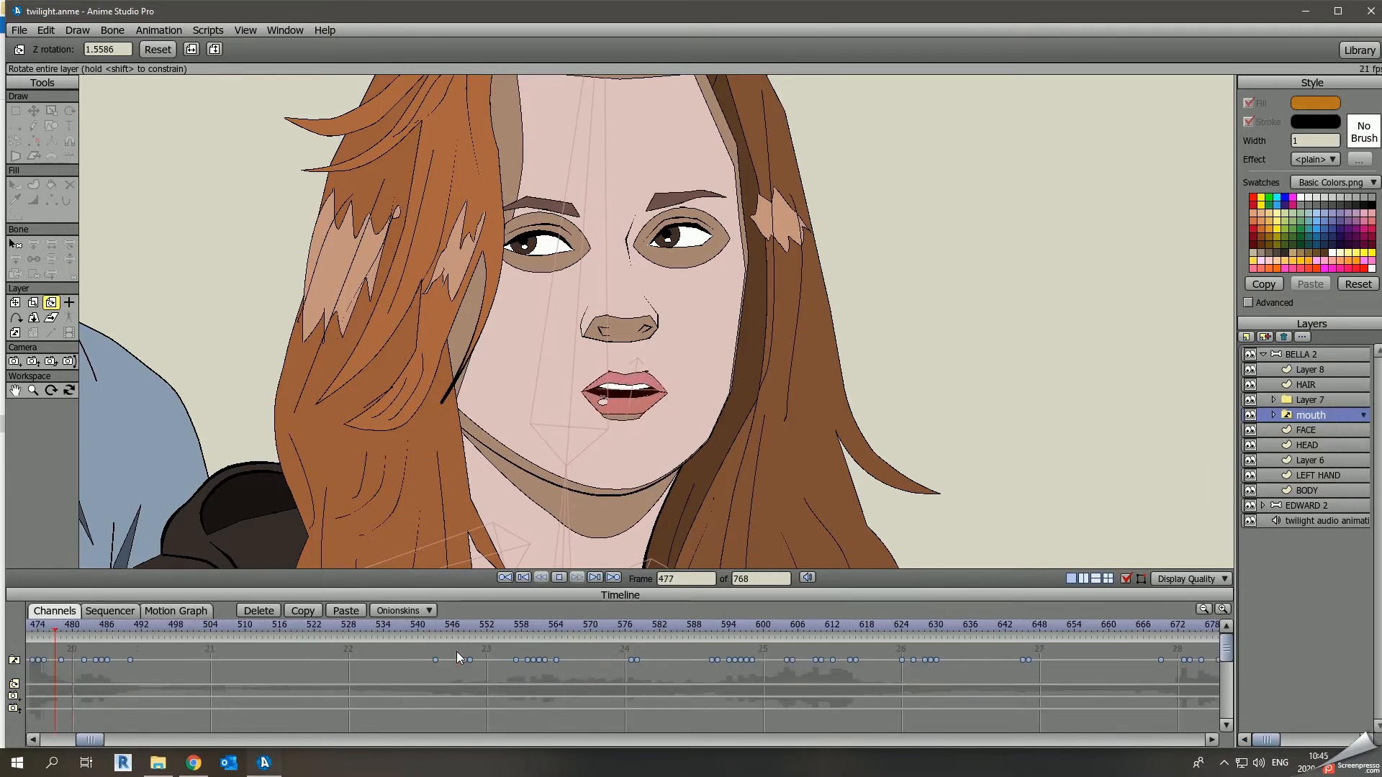
key("space")
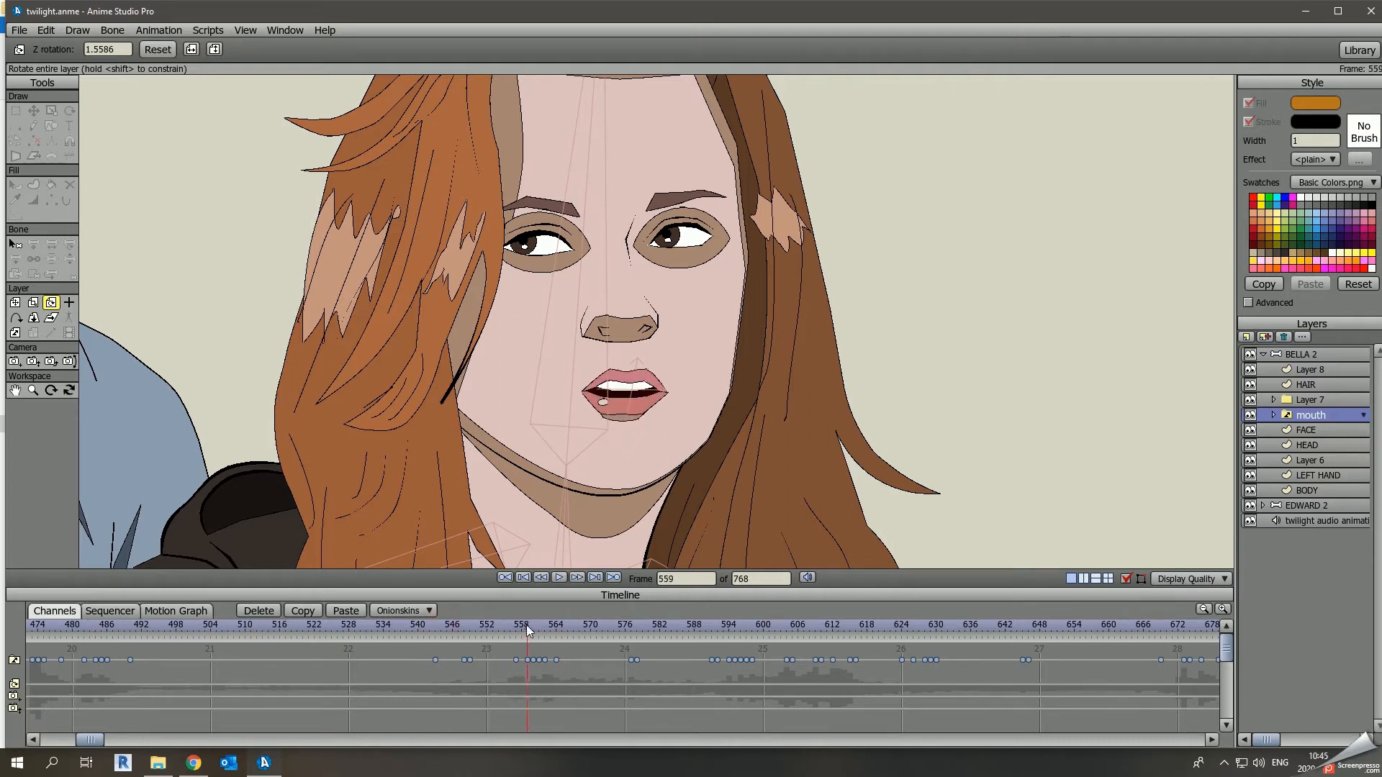
Step: Clear Bella's mouth keyframes between about frames 547 and 584 and key new mouth shapes between frames 555 and 568
left_click_drag(671, 675, 453, 652)
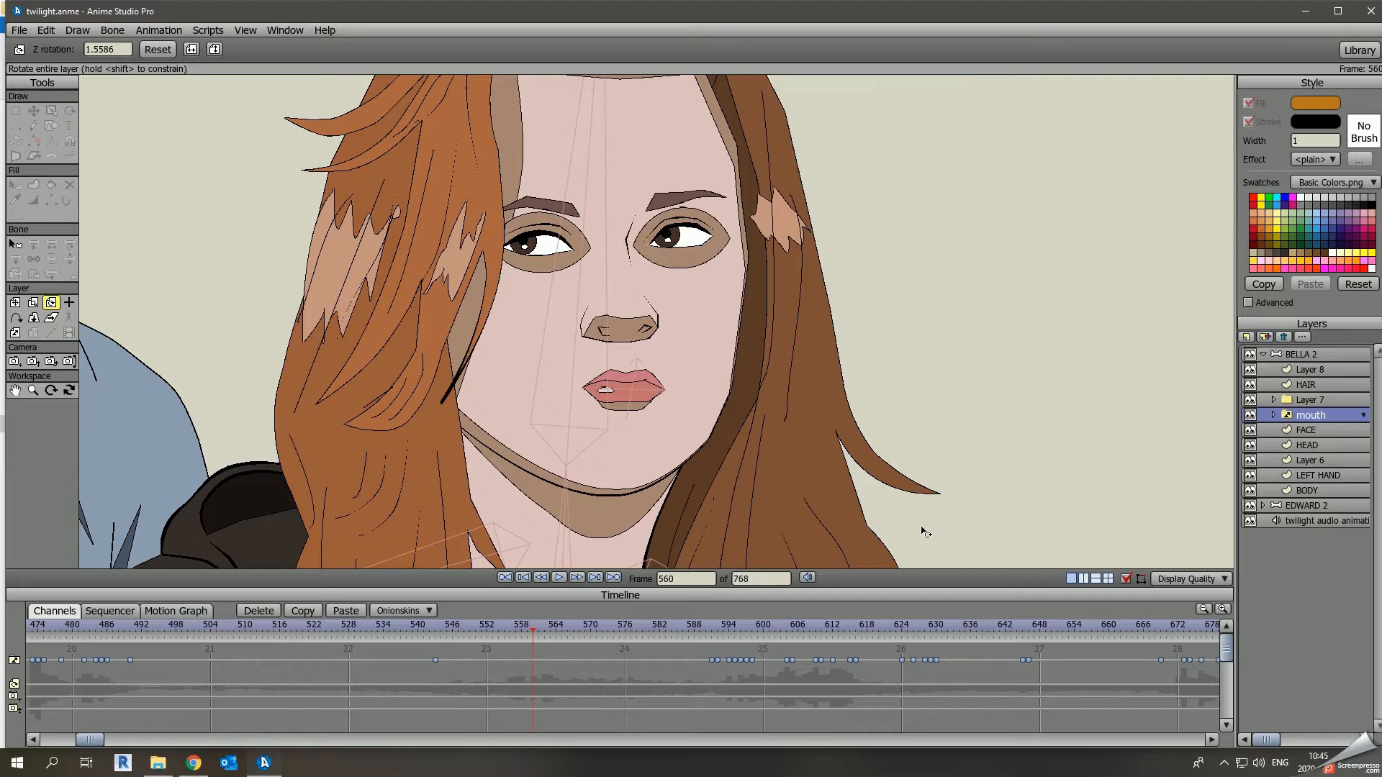
left_click(1363, 415)
left_click(1350, 454)
left_click(545, 636)
left_click(1363, 415)
left_click(1354, 482)
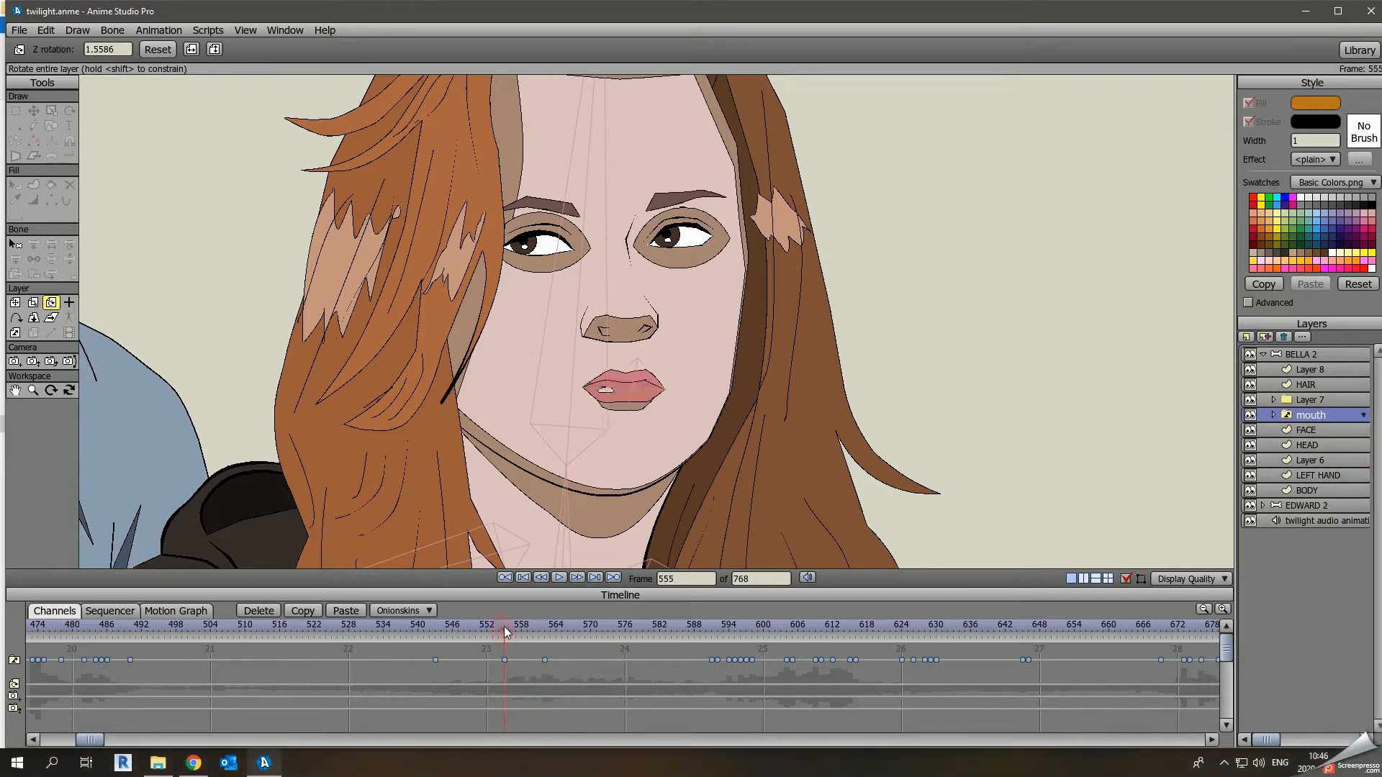
left_click(1363, 415)
left_click(1350, 454)
Step: Delete Bella's mouth keyframes between about frames 590 and 602 and key a new mouth shape around frame 600
left_click(694, 636)
left_click(702, 632)
left_click_drag(702, 632, 757, 630)
left_click_drag(776, 681, 708, 651)
left_click(269, 612)
left_click_drag(792, 623, 812, 622)
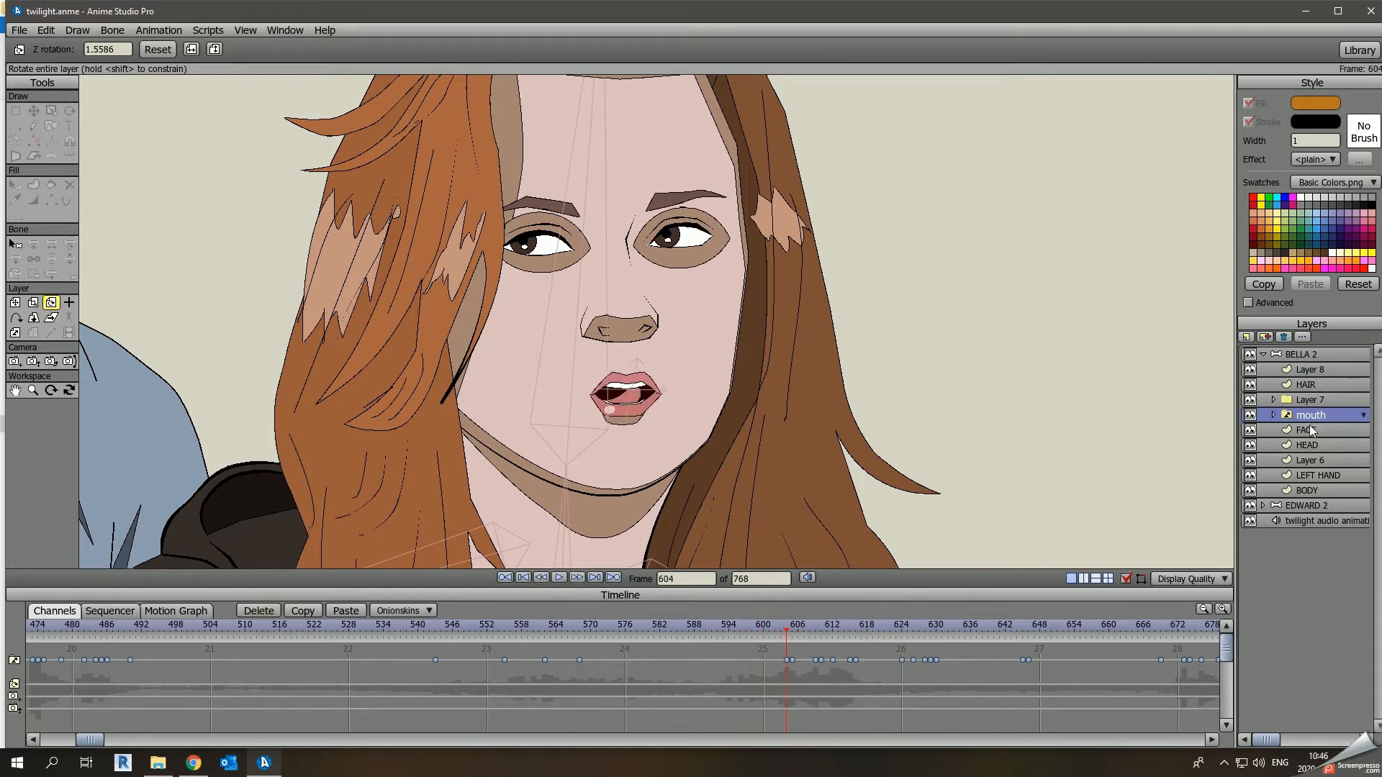
left_click(746, 633)
right_click(1323, 420)
left_click(1338, 455)
Step: Change Bella's mouth shape at about frame 612 and scrub the timeline on to frame 638
left_click_drag(778, 625, 807, 621)
left_click(833, 626)
right_click(1303, 416)
left_click(1321, 451)
left_click_drag(916, 627, 986, 635)
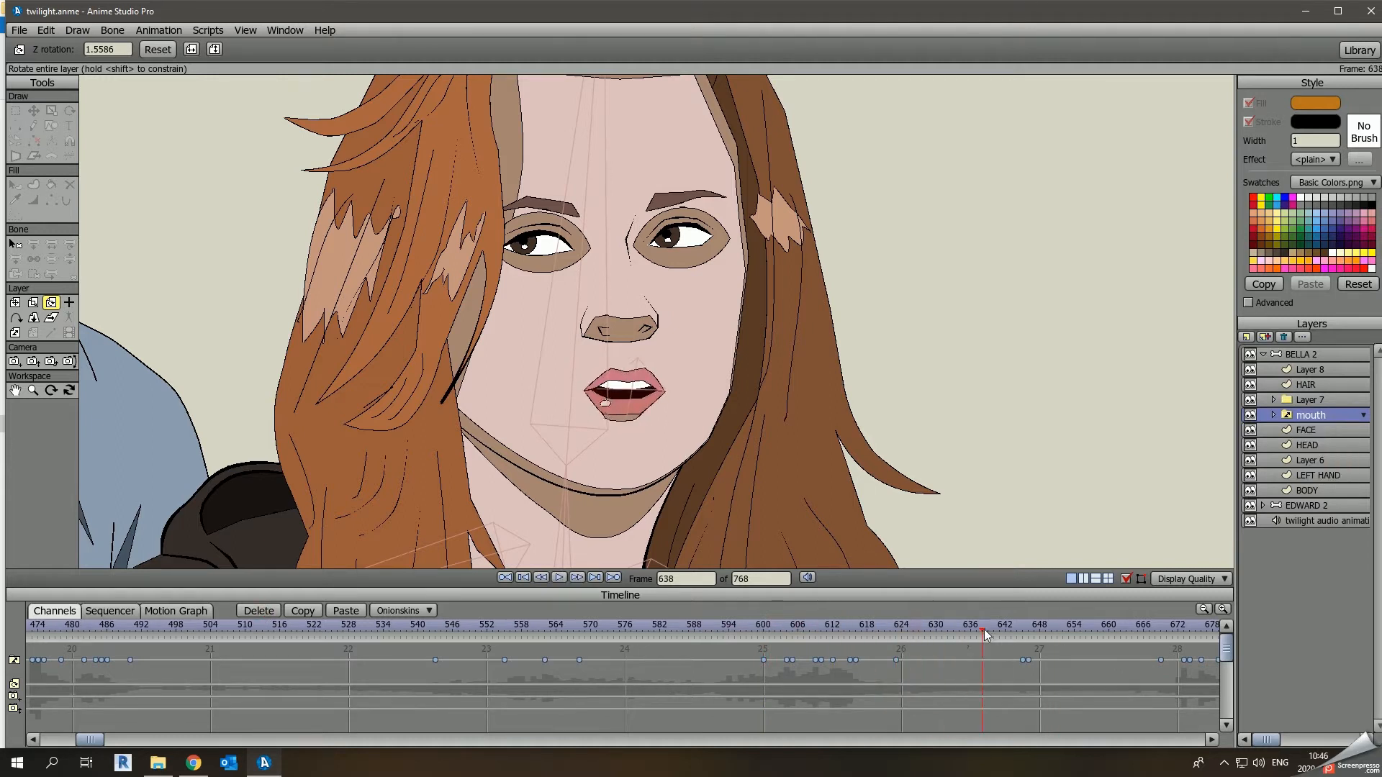
Step: Switch Bella's mouth to the closed shape at about frame 626 and play the timeline
right_click(1303, 416)
left_click(1321, 439)
left_click_drag(946, 705, 157, 712)
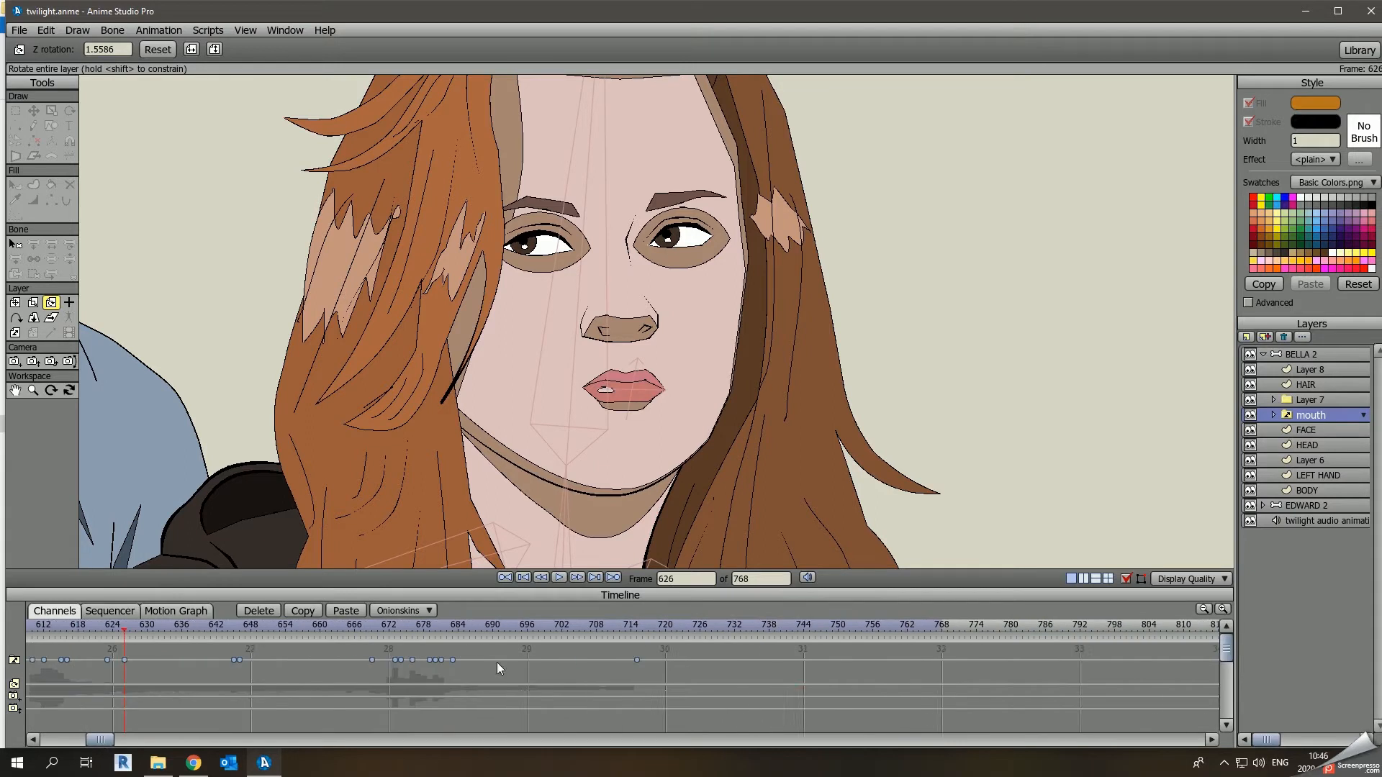
key("space")
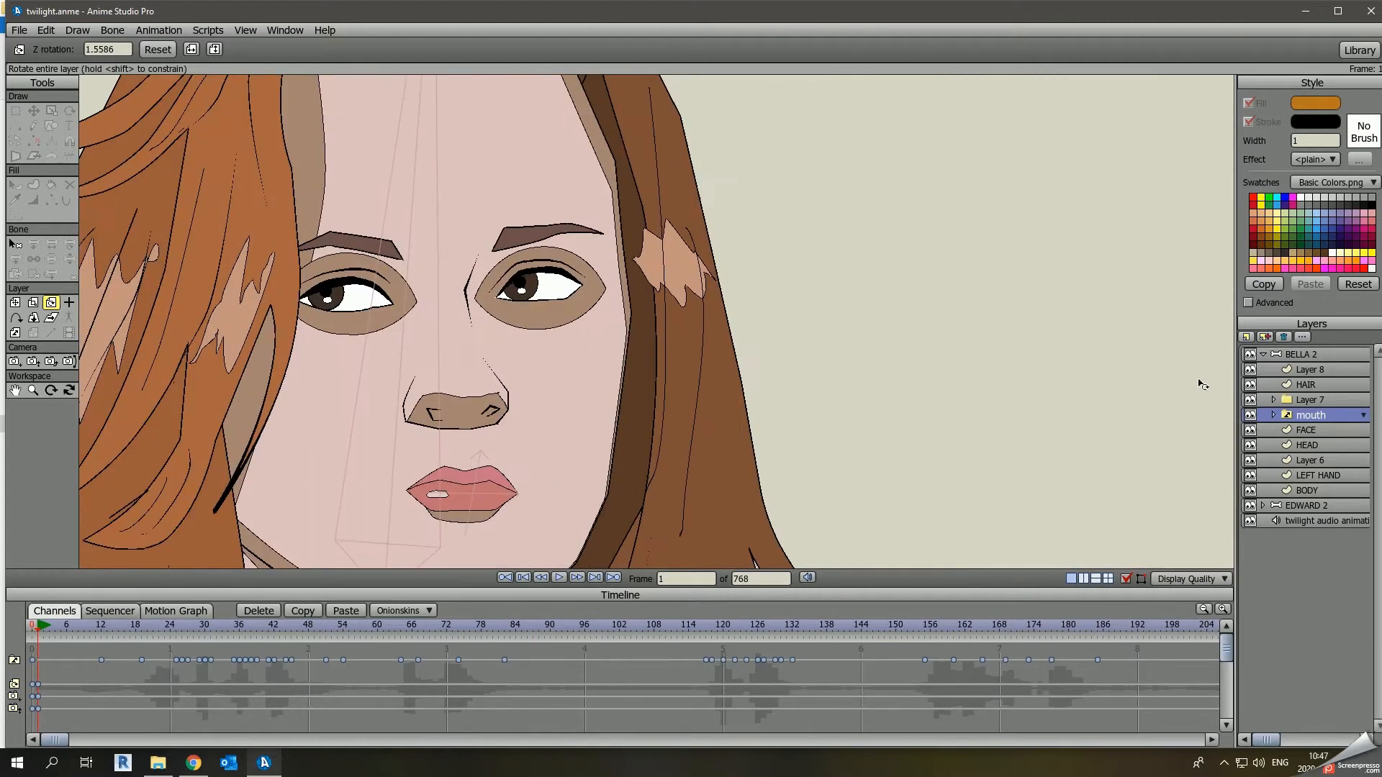
Step: In Layer 2 of the eye group Layer 7, key Bella's pupils at frame 11 and shift them right and down at frame 16
left_click(1273, 400)
left_click(1305, 416)
scroll(505, 389, "up", 2)
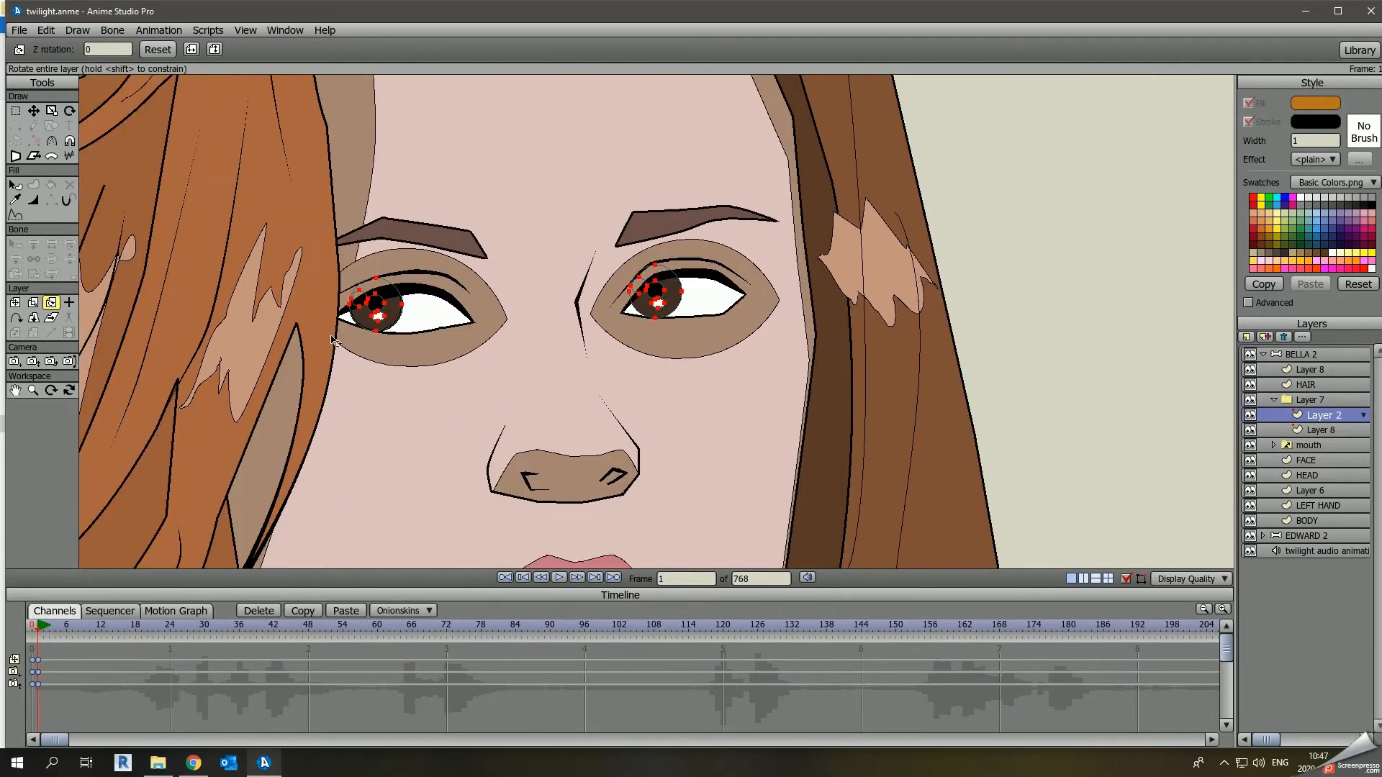
key("t")
key("t")
left_click(62, 641)
right_click(94, 645)
left_click(121, 653)
left_click(125, 628)
left_click_drag(339, 359, 380, 374)
Step: Preview the eye movement, key the pupils at frame 22, and shift them slightly left and down at frame 25
scroll(379, 375, "down", 2)
key("space")
scroll(379, 375, "up", 2)
key("space")
key("space")
key("space")
left_click(159, 630)
right_click(159, 654)
left_click(185, 653)
left_click(176, 628)
scroll(435, 411, "up", 2)
left_click_drag(434, 411, 414, 434)
Step: Key Bella's pupils at frames 32, 35, 43 and 46 for the next eye movements
left_click(216, 628)
right_click(218, 644)
left_click(243, 652)
left_click(234, 630)
left_click(279, 628)
right_click(290, 644)
right_click(279, 644)
left_click(305, 651)
left_click(321, 628)
left_click(297, 628)
Step: Key Bella's pupils at frame 61 and shift them right and down at frame 65
left_click(377, 628)
right_click(380, 644)
left_click(440, 654)
key("ctrl+z")
left_click(407, 629)
left_click_drag(381, 374, 405, 384)
Step: Play the animation from the start to examine Bella's eye movement over the first 80 or so frames
left_click(33, 628)
key("space")
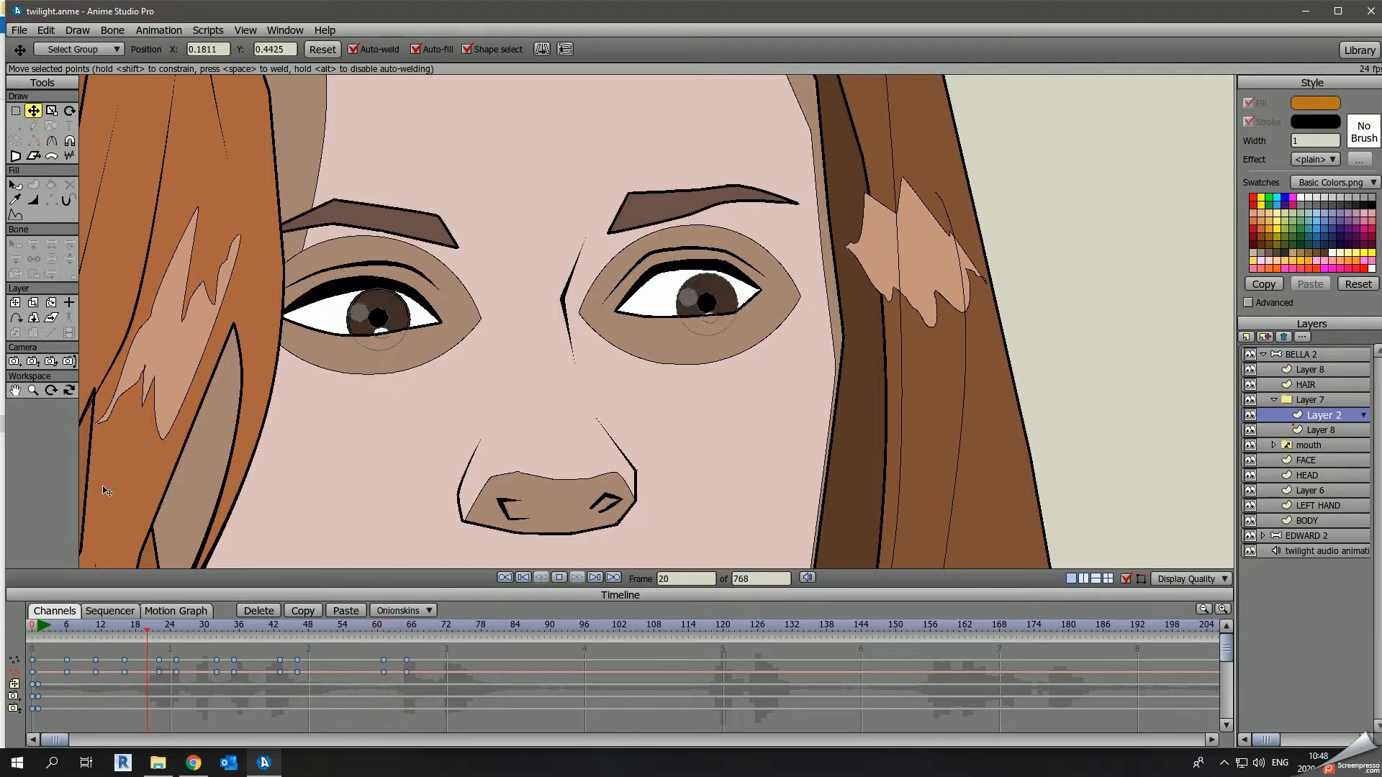
scroll(103, 485, "down", 2)
key("space")
left_click(34, 629)
key("space")
scroll(87, 466, "down", 2)
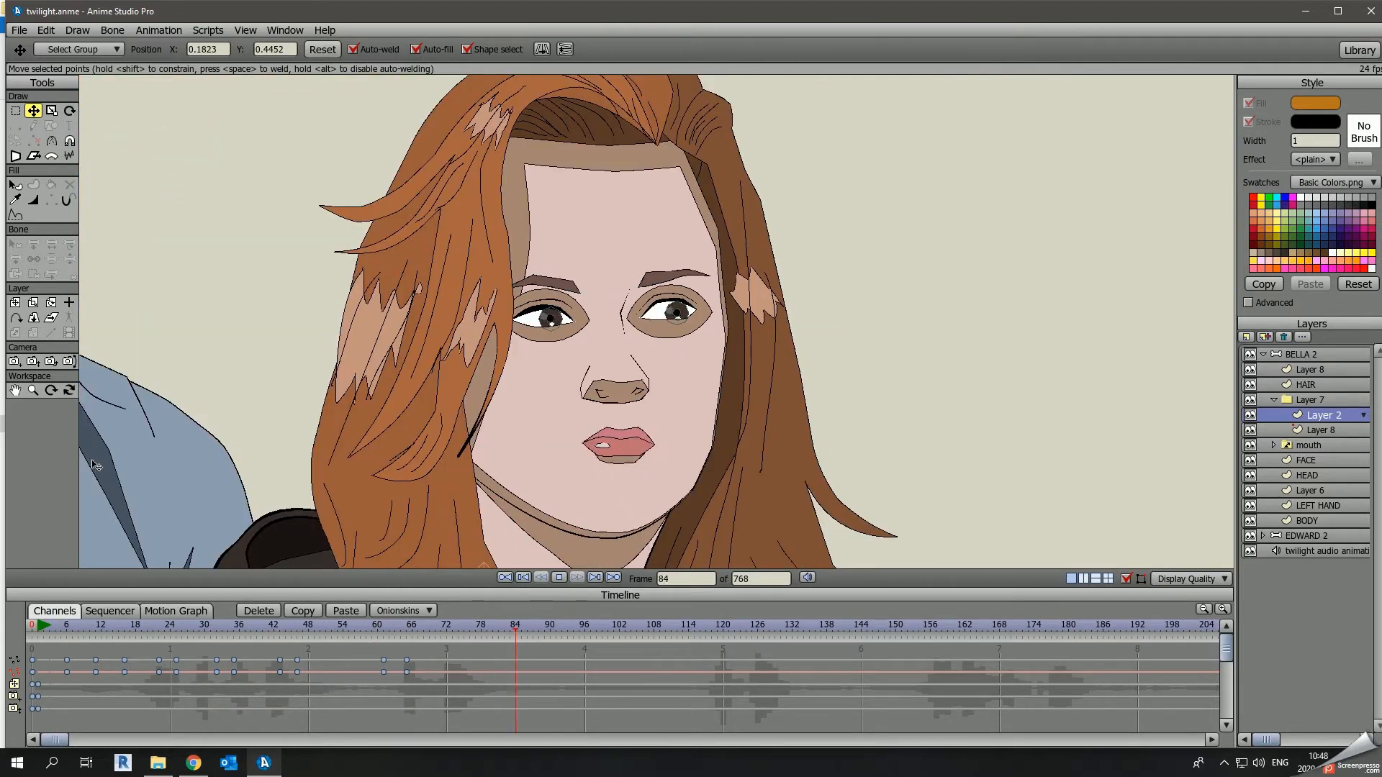
scroll(91, 466, "up", 2)
key("space")
Step: Key the pupils at frame 78, shift them slightly left and down at frame 81, and preview the movement
left_click(481, 628)
right_click(484, 645)
left_click(529, 653)
left_click(498, 629)
scroll(426, 414, "up", 4)
left_click_drag(426, 414, 418, 424)
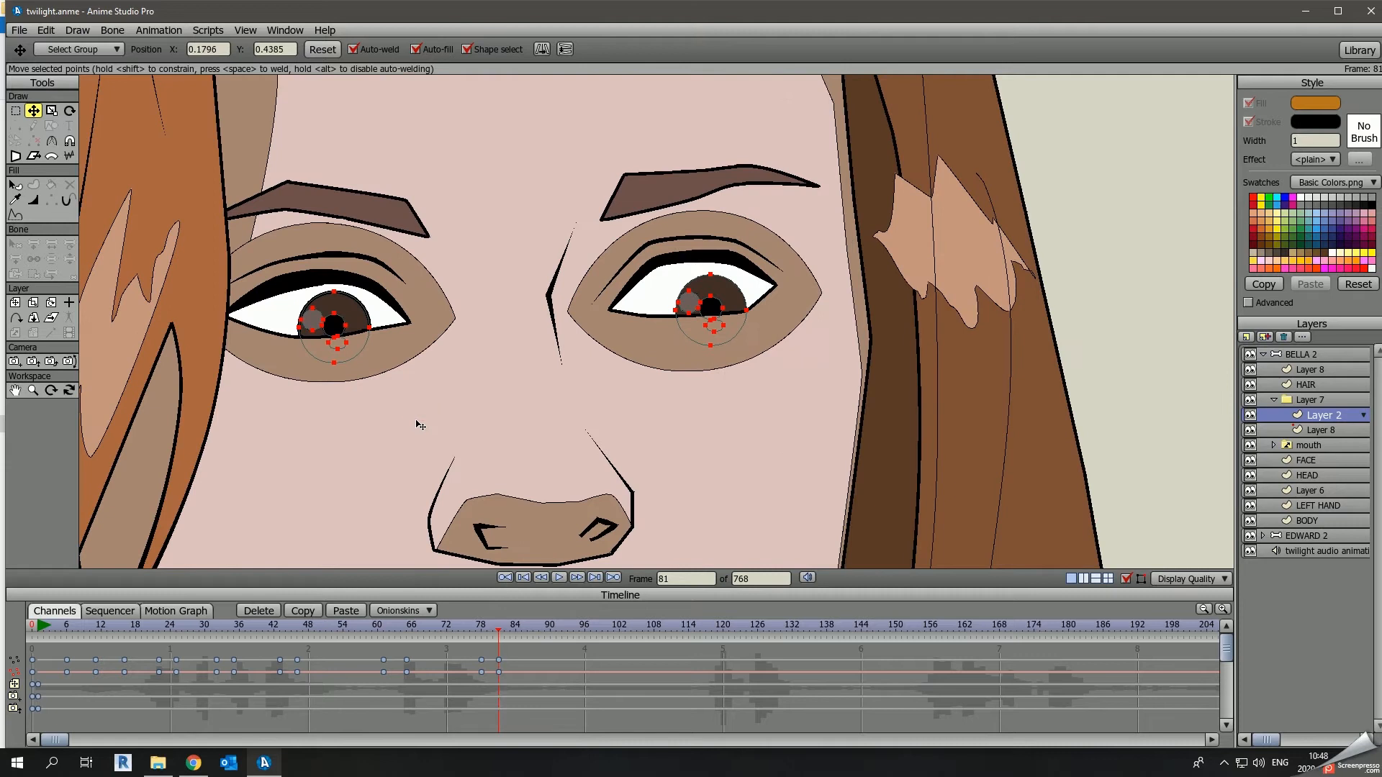
scroll(461, 436, "down", 6)
scroll(502, 445, "up", 1)
left_click(481, 630)
key("space")
key("space")
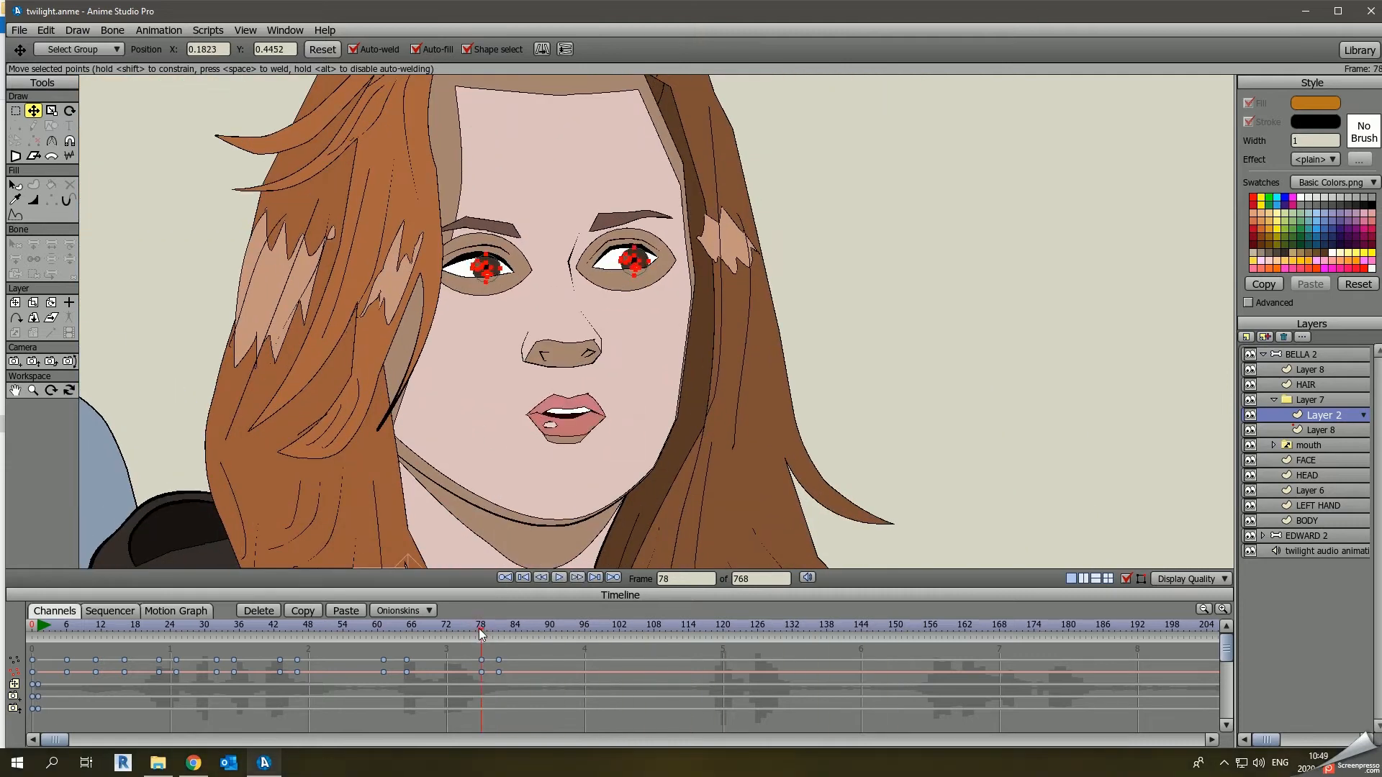
Step: Key the pupils at frame 115, move them left and up at frame 118, and play that stretch
right_click(695, 645)
left_click(740, 653)
left_click(713, 629)
scroll(488, 400, "up", 3)
left_click_drag(489, 399, 451, 385)
left_click(687, 629)
key("space")
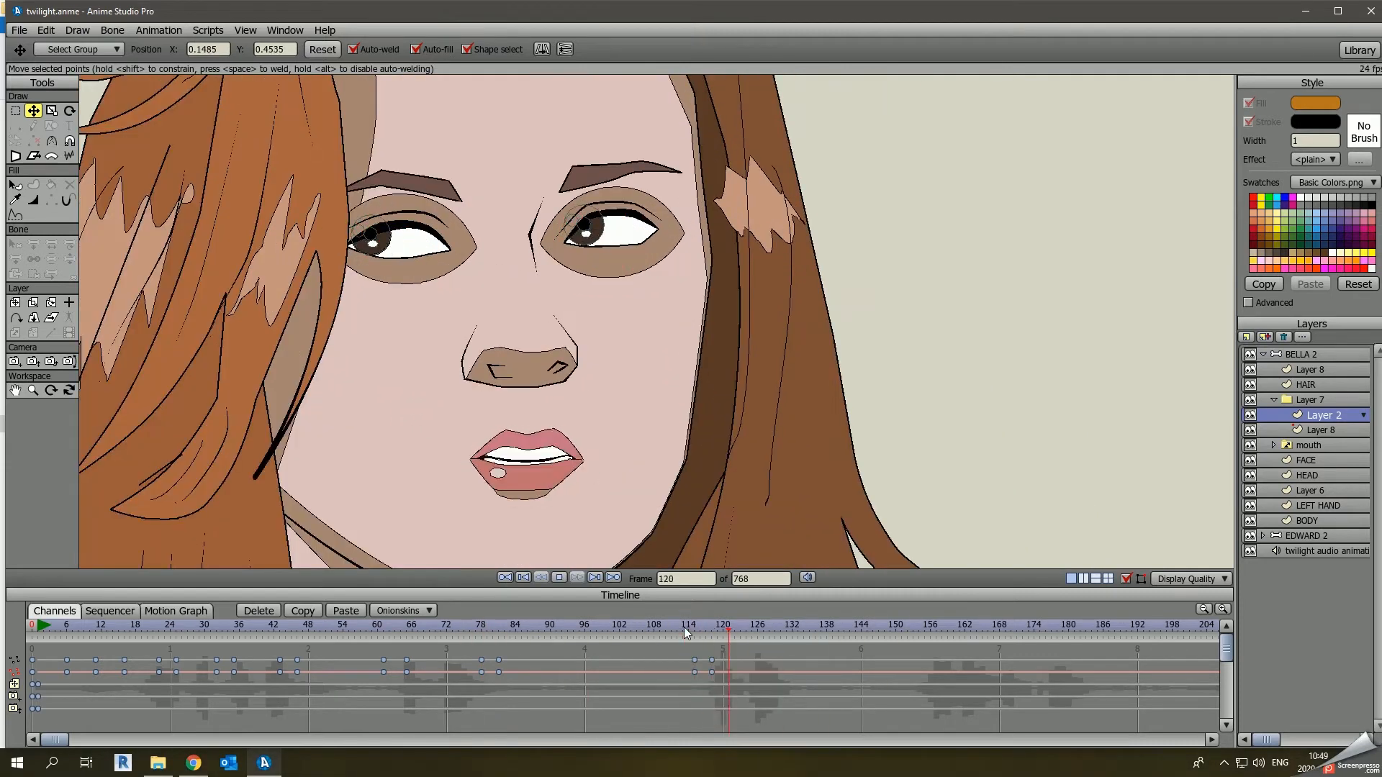
key("space")
Step: Key the pupils at frame 130, move them right and down at frame 133, and preview the result
left_click(781, 630)
right_click(780, 656)
left_click(810, 653)
left_click(797, 630)
left_click_drag(381, 373, 415, 388)
scroll(517, 219, "down", 3)
left_click(749, 630)
key("space")
key("space")
left_click(783, 627)
left_click(738, 625)
key("space")
key("space")
Step: Key Bella's pupils at frame 152 and shift them slightly up and left at frame 154
left_click(908, 628)
right_click(892, 643)
left_click(925, 651)
scroll(499, 462, "up", 4)
left_click(921, 626)
mouse_move(500, 403)
left_mouse_down()
mouse_move(592, 542)
mouse_move(490, 384)
left_mouse_up()
Step: Key Bella's pupils at frame 163 and shift them slightly right and up at frame 166
left_click(972, 630)
right_click(972, 640)
left_click(1003, 652)
left_click(989, 629)
left_click_drag(636, 423, 649, 411)
Step: Key the pupils at frames 182 and 198 and shift them left and down at frame 201
left_click(1081, 629)
right_click(1080, 640)
left_click(1110, 651)
left_click(1167, 629)
right_click(1168, 640)
left_click(1198, 651)
mouse_move(61, 742)
left_mouse_down()
mouse_move(79, 743)
mouse_move(67, 742)
left_mouse_up()
left_click(246, 630)
left_click_drag(281, 434, 252, 446)
left_click(252, 630)
Step: Key the pupils at frame 217, move them right at frame 222, and move them far left around frame 257
left_click(338, 630)
right_click(338, 641)
left_click(367, 652)
left_click(366, 629)
left_click_drag(327, 318, 356, 322)
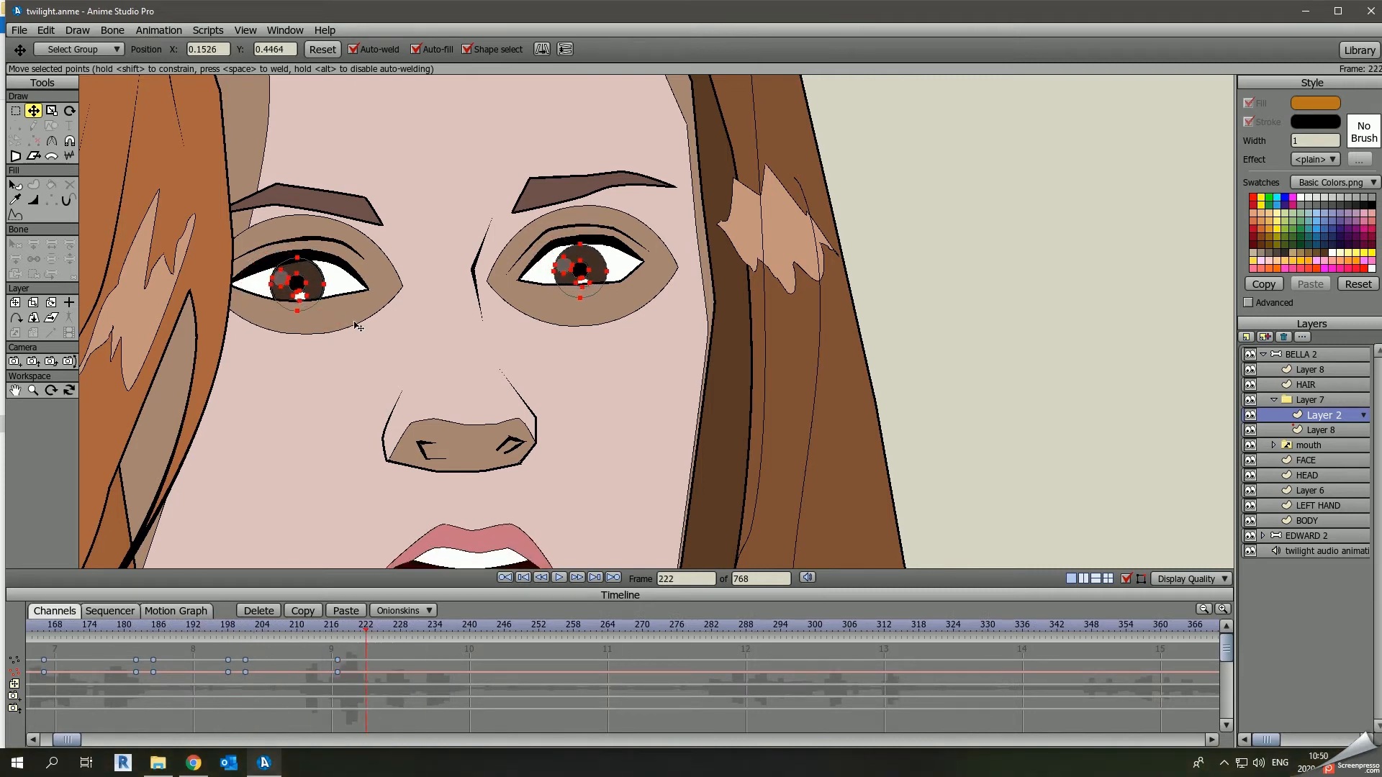
left_click(550, 631)
left_click_drag(588, 373, 472, 366)
Step: Key Bella's pupils at frames 279, 283 and 292
left_click(695, 629)
right_click(695, 645)
left_click(720, 652)
left_click(718, 629)
left_click(769, 630)
right_click(769, 645)
left_click(794, 651)
left_click(781, 630)
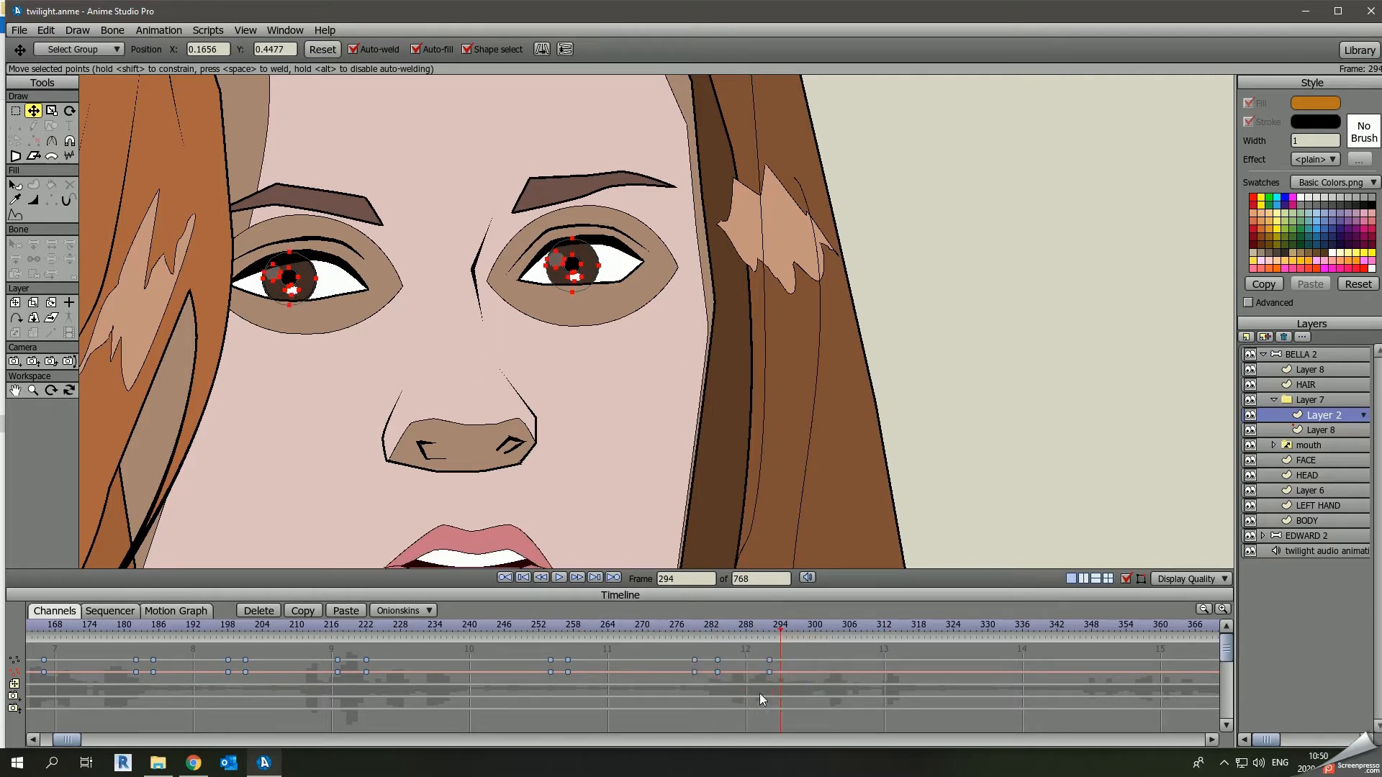
Step: Copy the pupils' keyframes from the first 294 or so frames and paste them at frame 300 and about frame 600
left_click_drag(68, 740, 57, 741)
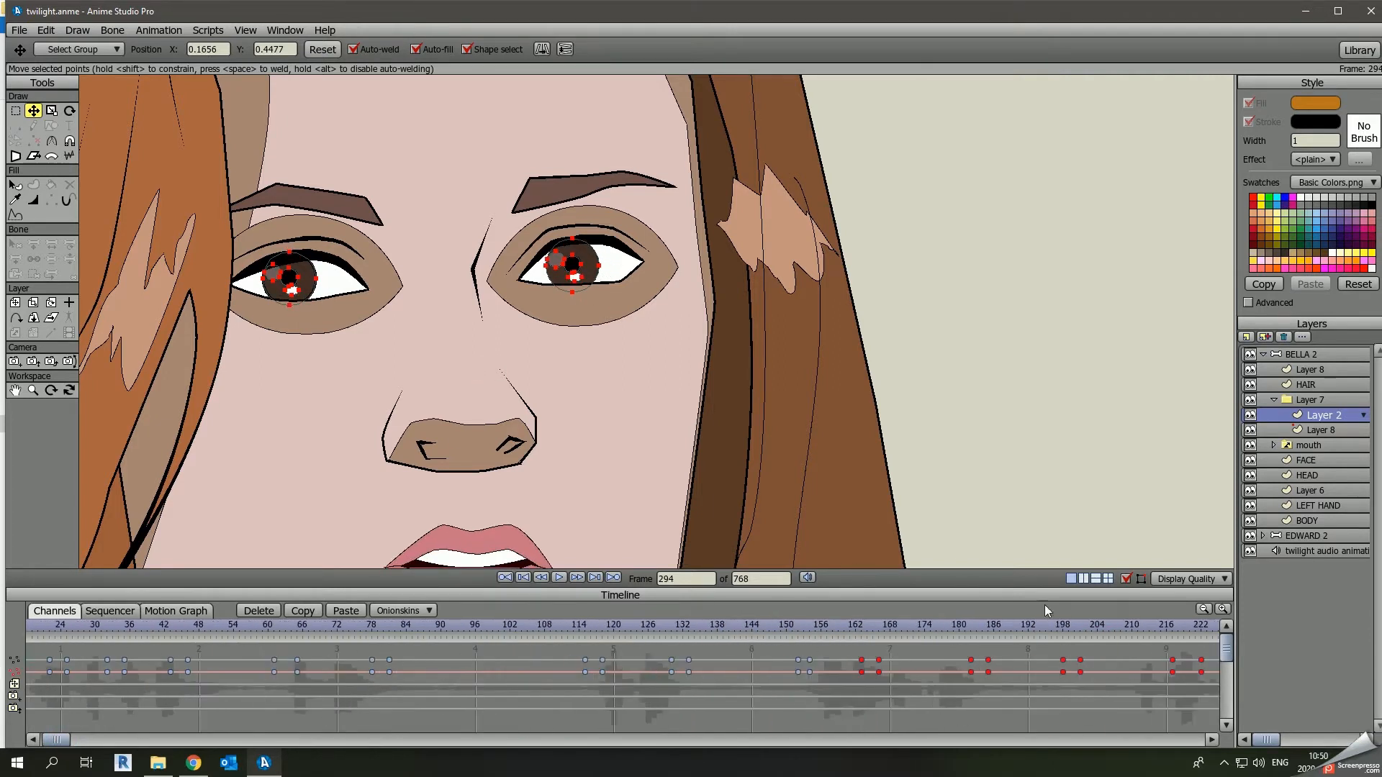
left_click(1203, 609)
left_click(1203, 609)
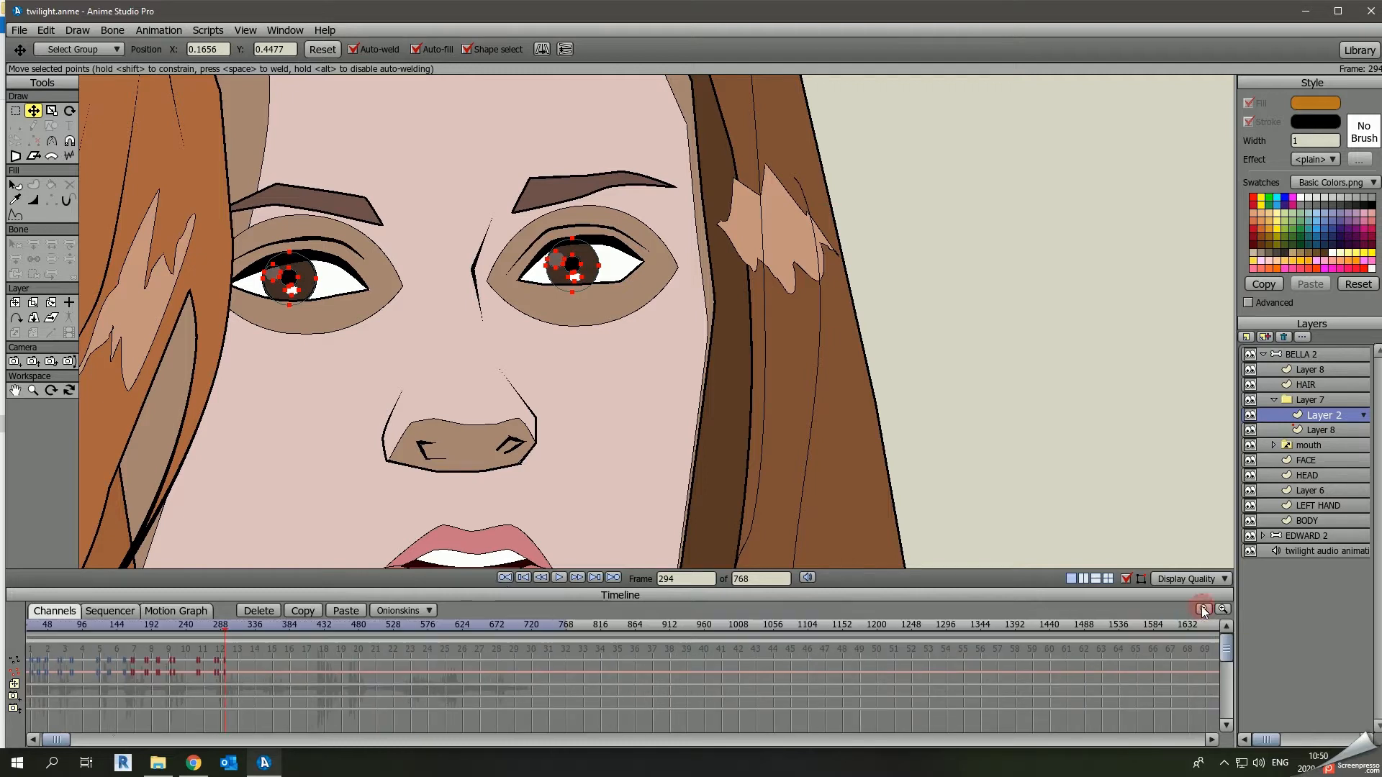
left_click_drag(256, 692, 121, 655)
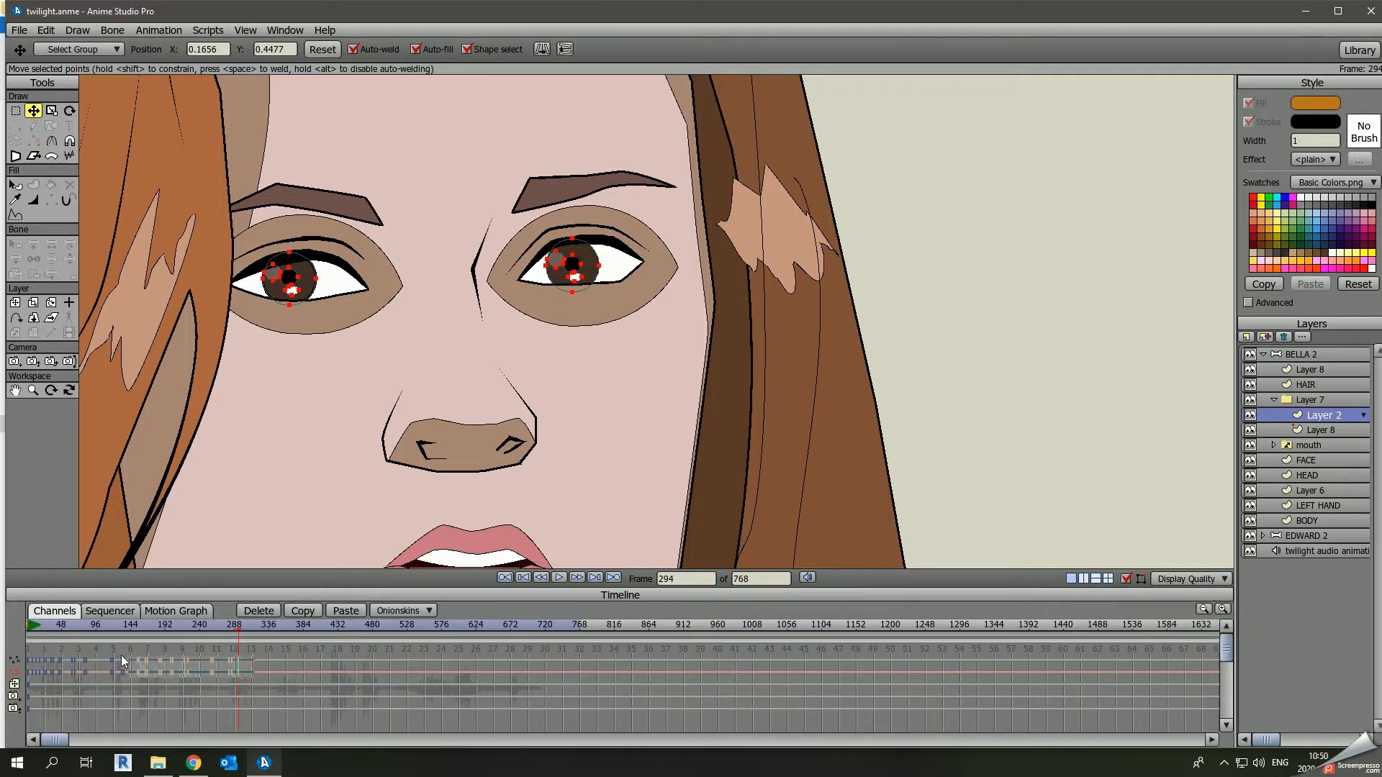
left_click(293, 615)
left_click(244, 627)
key("ctrl+v")
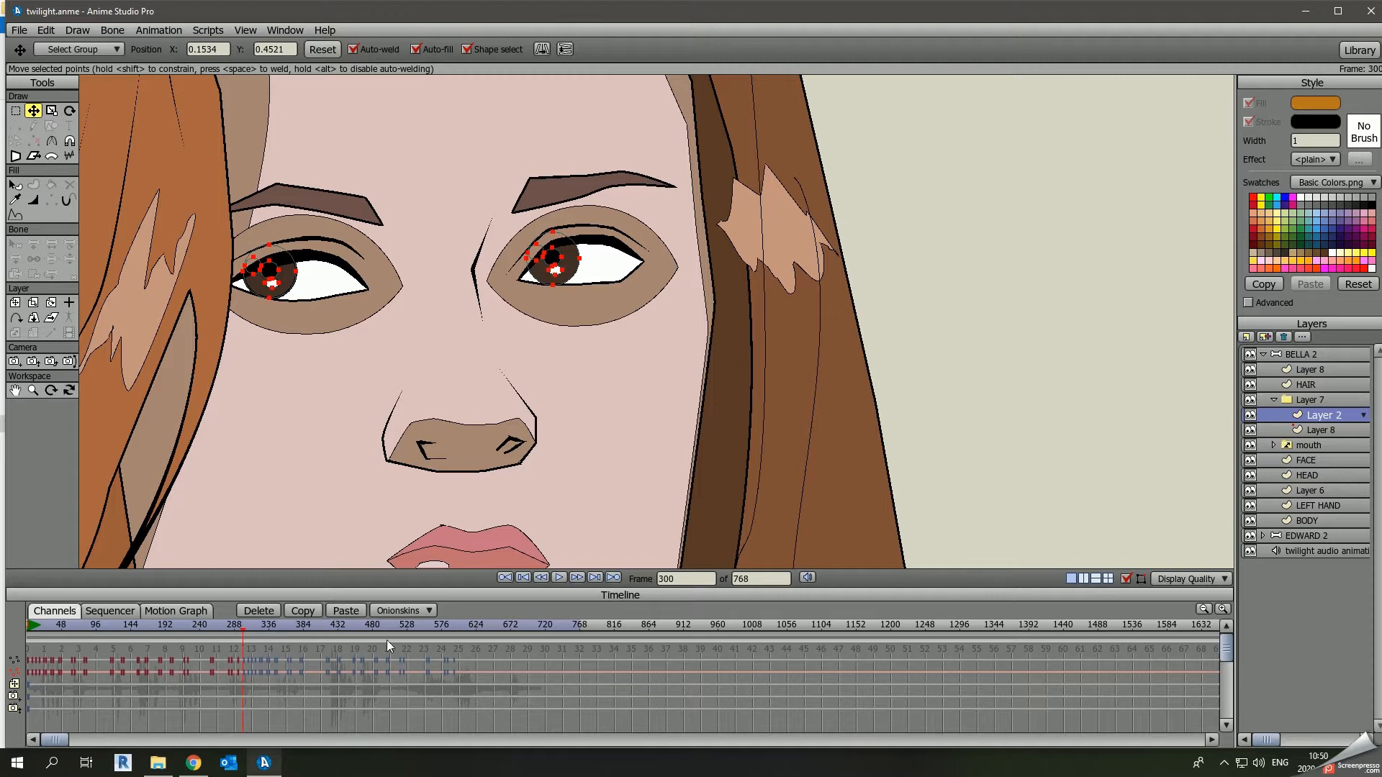
left_click(459, 629)
left_click(346, 611)
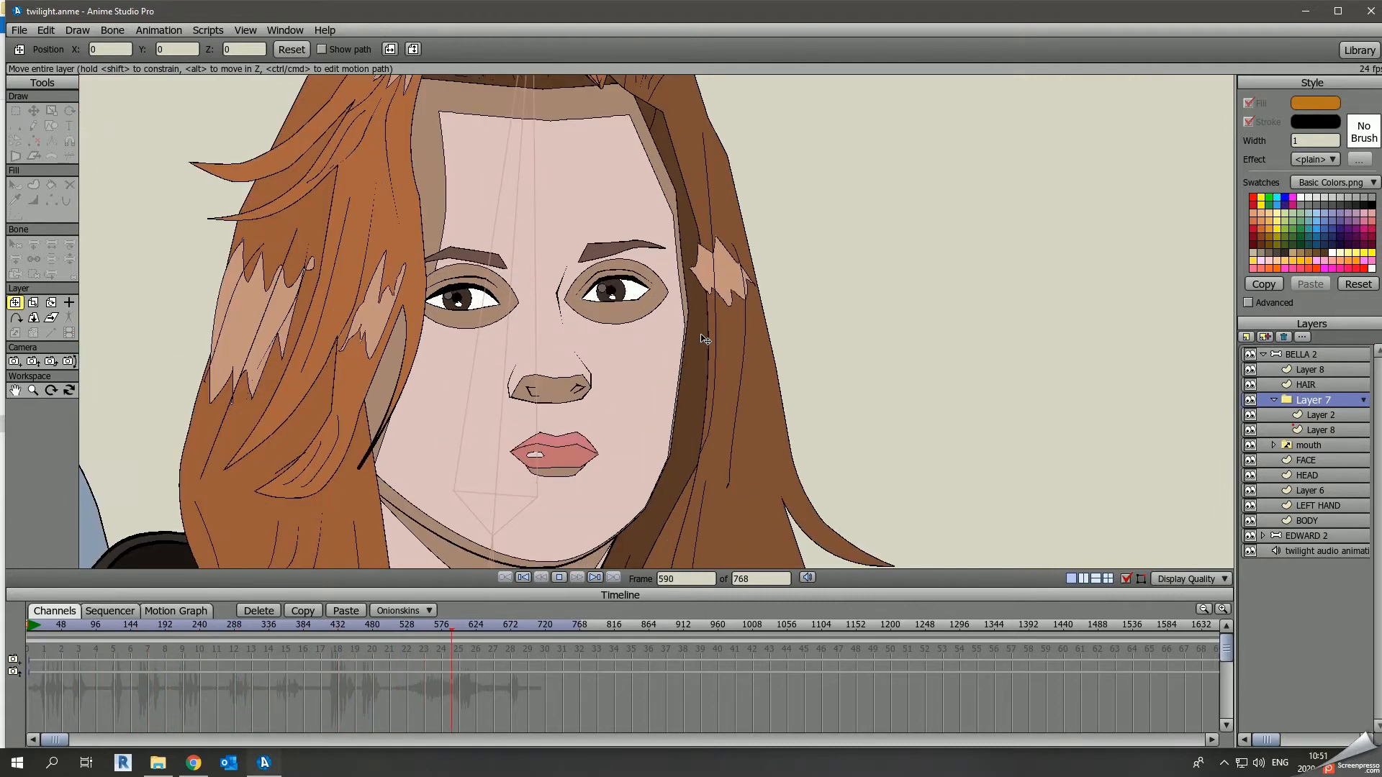
Step: Select all points of Bella's FACE layer and key them at frame 11
left_click(1222, 609)
left_click(137, 629)
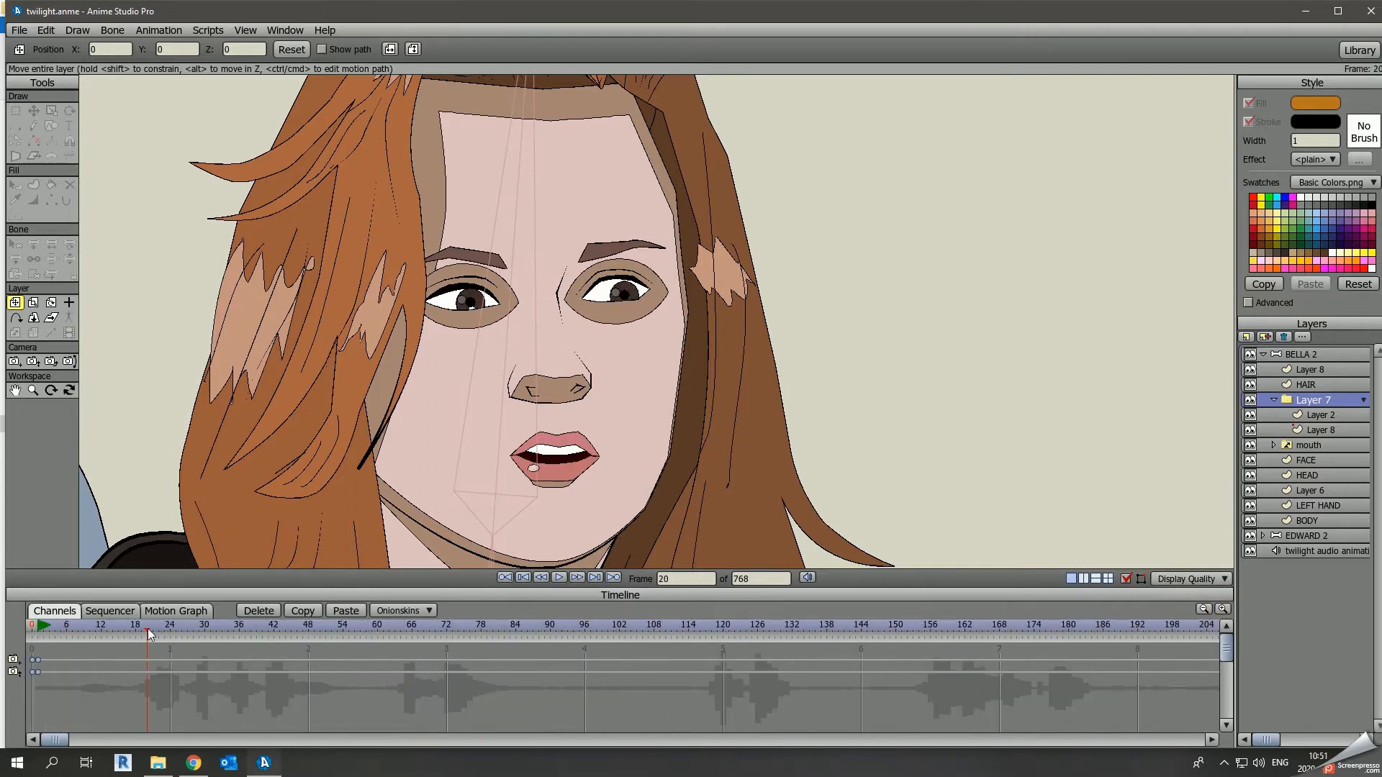
left_click(1354, 462)
scroll(647, 324, "up", 2)
left_click(33, 110)
left_click_drag(460, 302, 493, 346)
left_click(95, 627)
key("ctrl+a")
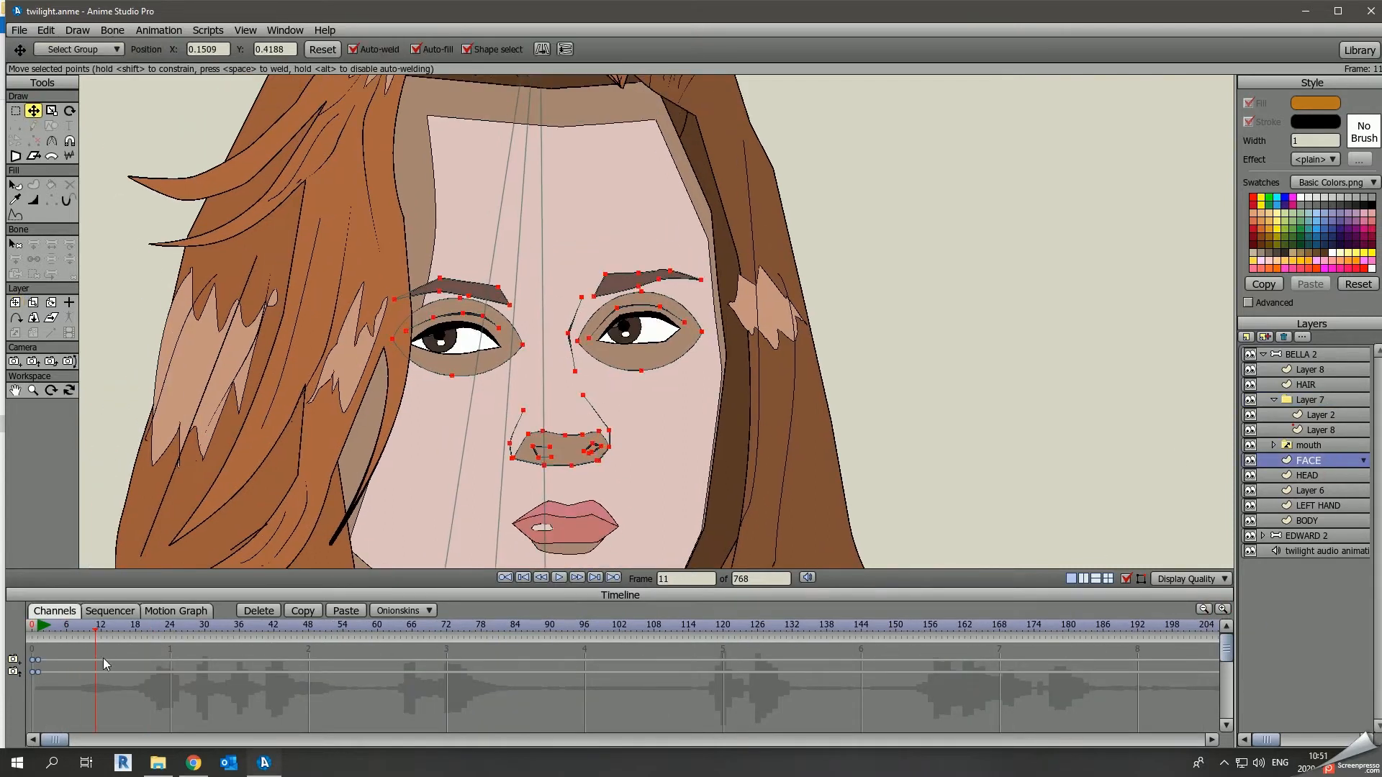
right_click(97, 646)
left_click(119, 651)
Step: Key the FACE points at frame 21 and slightly rotate the right-hand eyebrow at frame 27
left_click(153, 629)
right_click(154, 659)
left_click(182, 652)
left_click(187, 629)
scroll(774, 203, "up", 2)
left_click(611, 310)
key("r")
left_click_drag(612, 316, 609, 309)
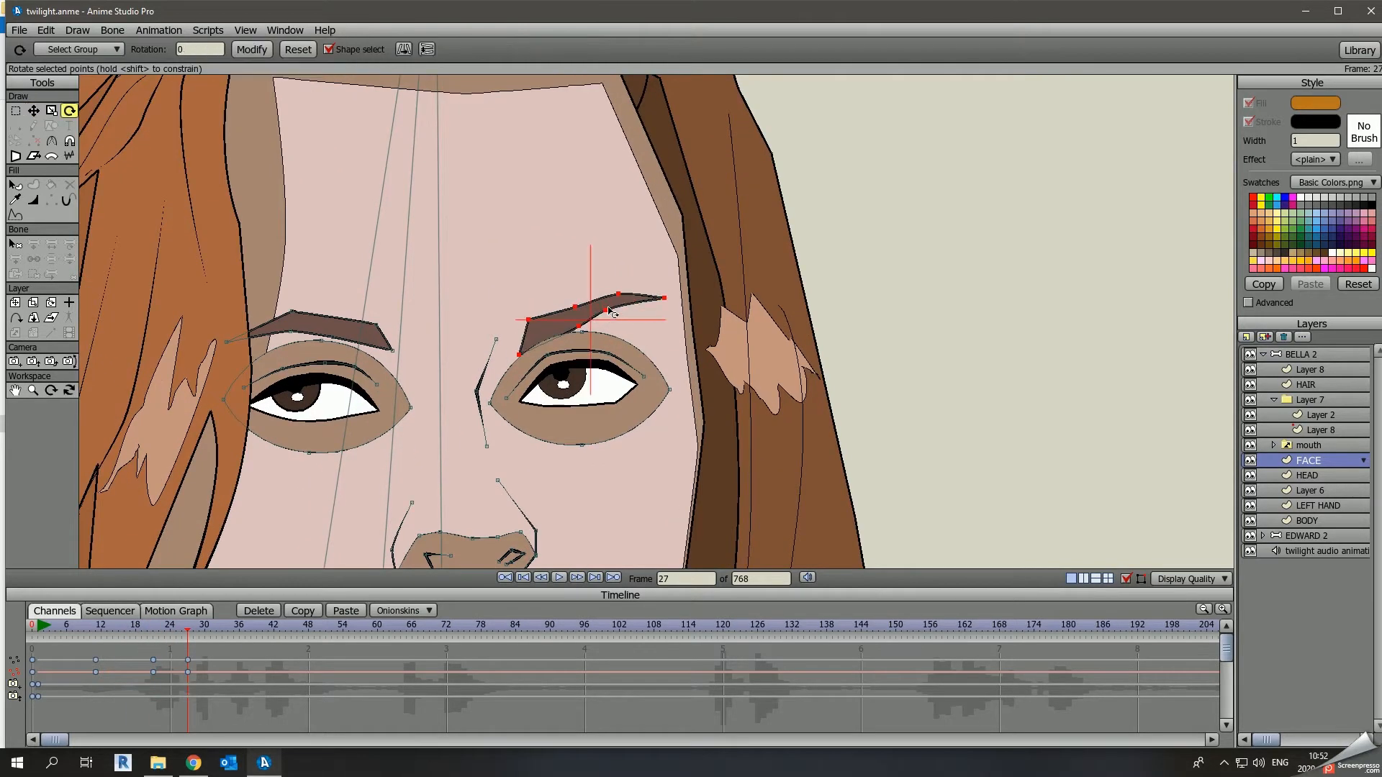
Step: Select the left-hand eyebrow's shape in Bella's FACE layer at frame 27
left_click(32, 626)
left_click_drag(216, 254, 422, 395)
key("q")
left_click(330, 311)
left_click_drag(312, 329, 778, 370)
left_click(485, 303)
left_click(187, 629)
left_click_drag(936, 461, 564, 423)
scroll(564, 410, "up", 3)
left_click(244, 284)
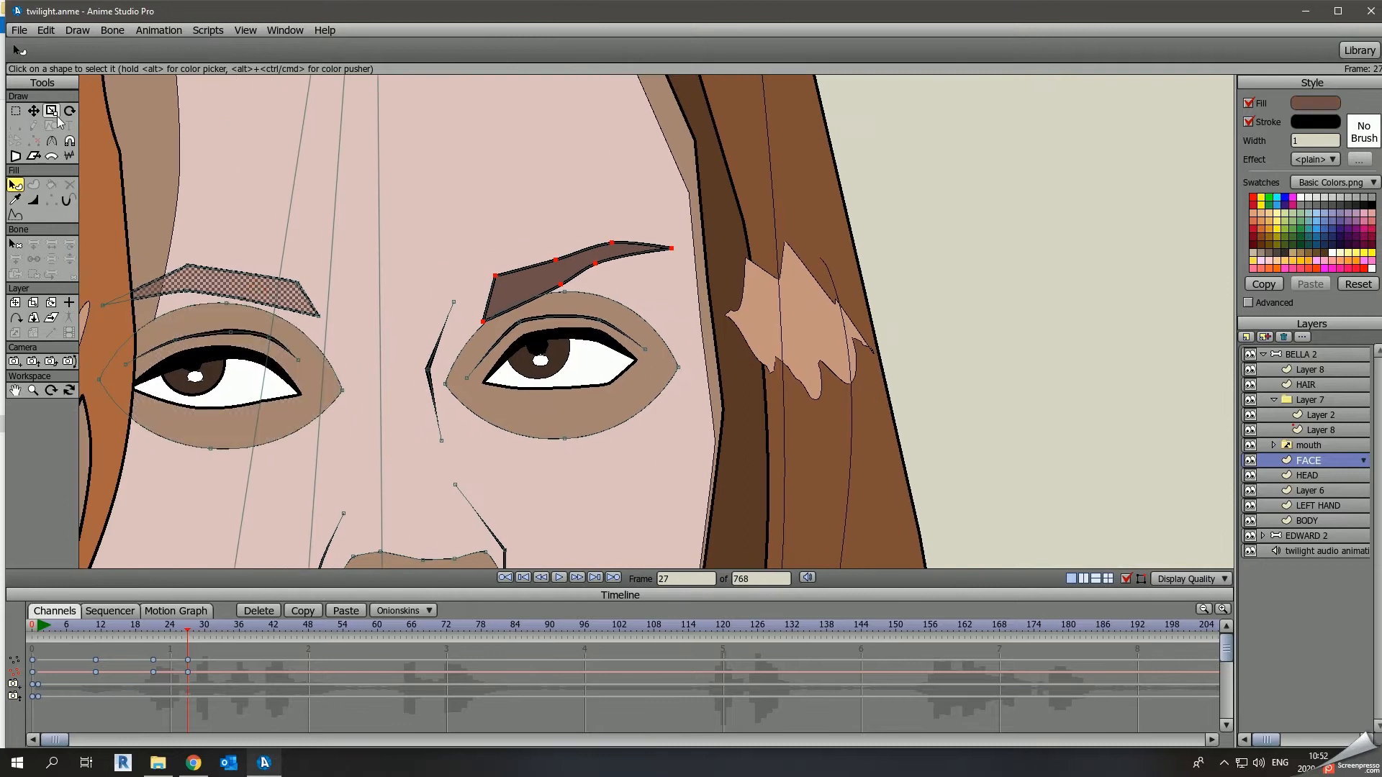
Step: Rotate the left-hand eyebrow and nudge it slightly upward at frame 27
left_click(70, 111)
left_click(296, 304)
key("t")
left_click_drag(297, 306, 299, 303)
scroll(346, 340, "down", 5)
scroll(346, 339, "up", 2)
Step: Play back the eyebrow movement and key all FACE points at frame 87
left_click(142, 631)
key("space")
key("space")
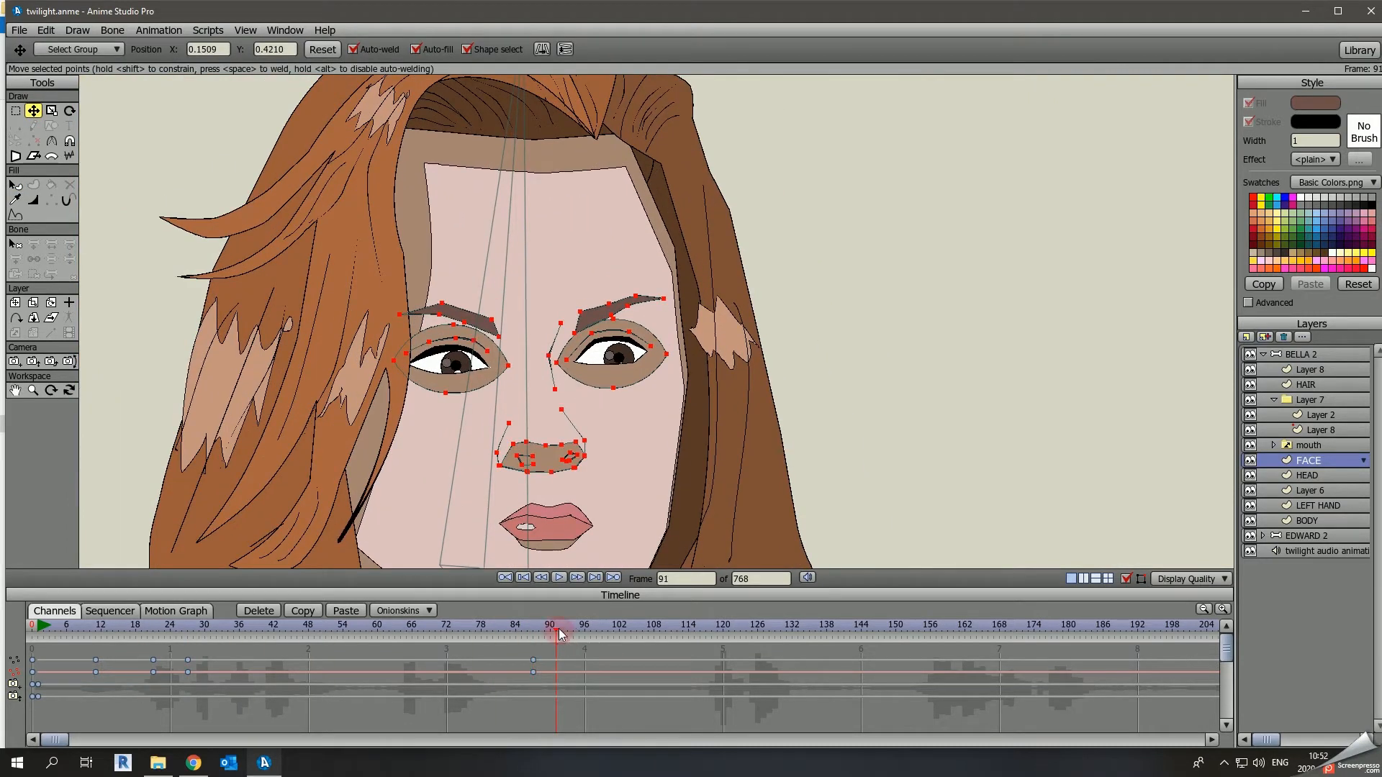
Step: Rotate both of Bella's eyebrows to a flatter angle at frame 94
left_click_drag(561, 634, 574, 634)
scroll(619, 317, "up", 2)
left_click(623, 295)
left_click(70, 111)
left_click_drag(643, 292, 648, 306)
left_click(415, 331)
Step: Key the FACE points at frame 154 and move both eyebrows down at frame 158
key("space")
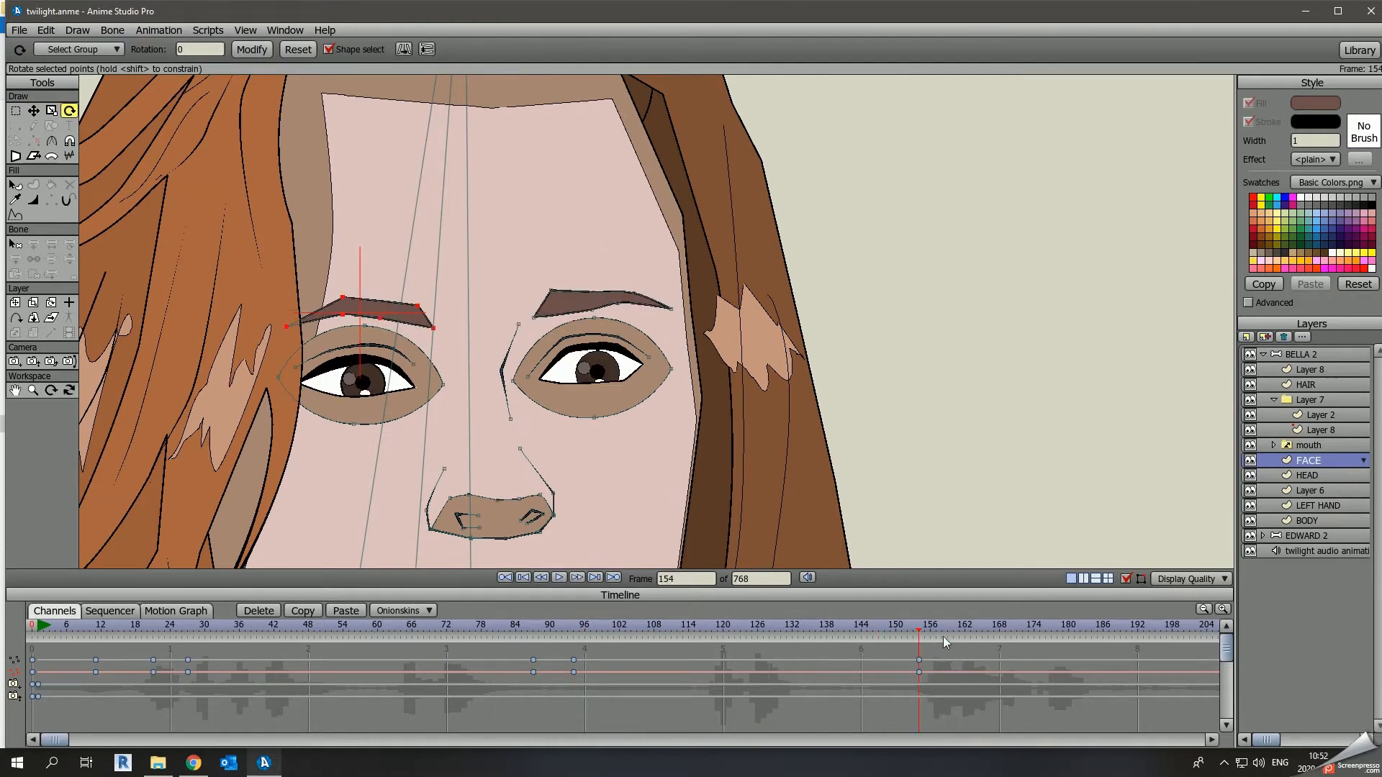
left_click(943, 635)
scroll(529, 285, "up", 4)
left_click(530, 287)
left_click(34, 111)
left_click_drag(530, 288, 532, 311)
left_click(288, 306)
left_click_drag(288, 306, 289, 330)
scroll(295, 327, "down", 7)
Step: Key all FACE points at frame 177
left_click_drag(933, 633, 1065, 653)
right_click(1053, 660)
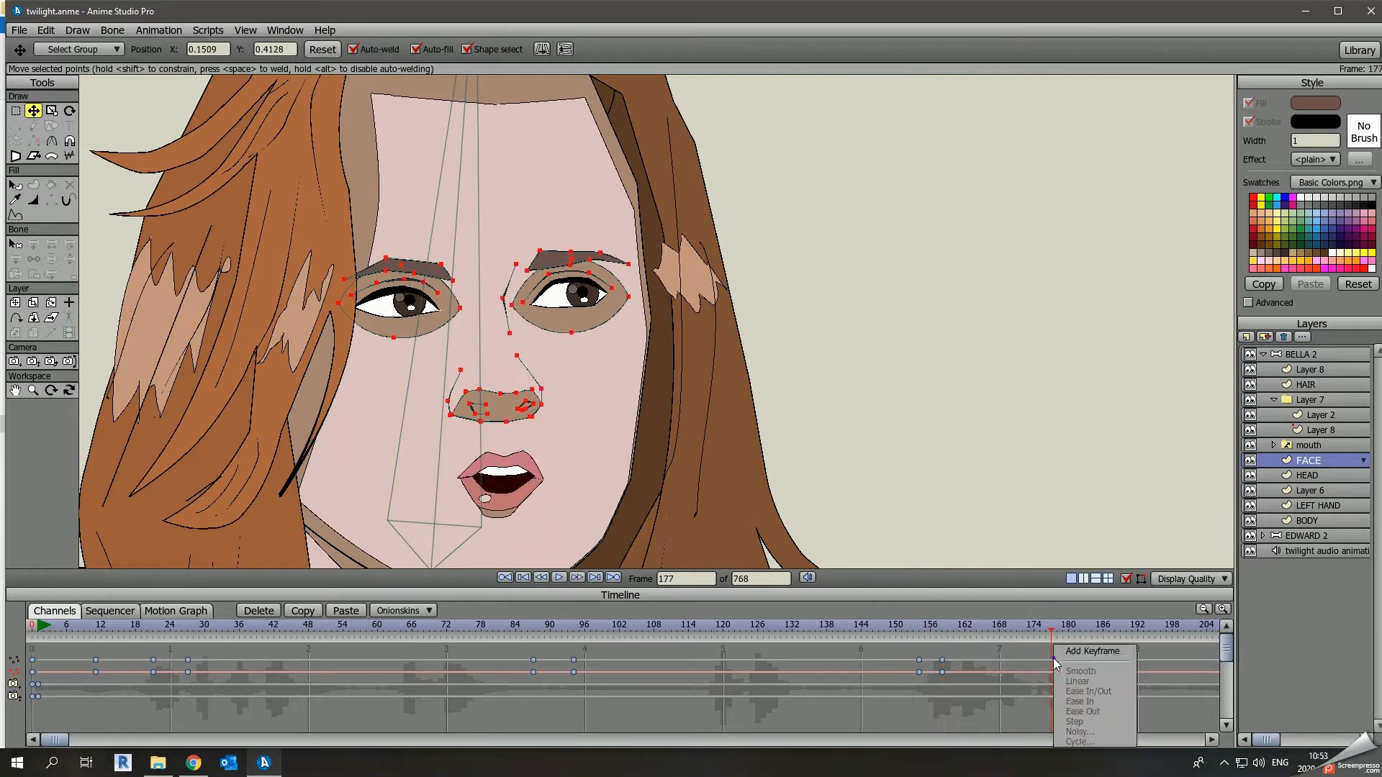
left_click(1092, 652)
Step: Rotate both eyebrows at frame 181 so their inner ends point down, and nudge the left-hand one into place
left_click(1074, 634)
scroll(586, 241, "up", 2)
left_click(69, 111)
left_click(584, 239)
left_click_drag(585, 239, 582, 229)
left_click(360, 259)
left_click(33, 111)
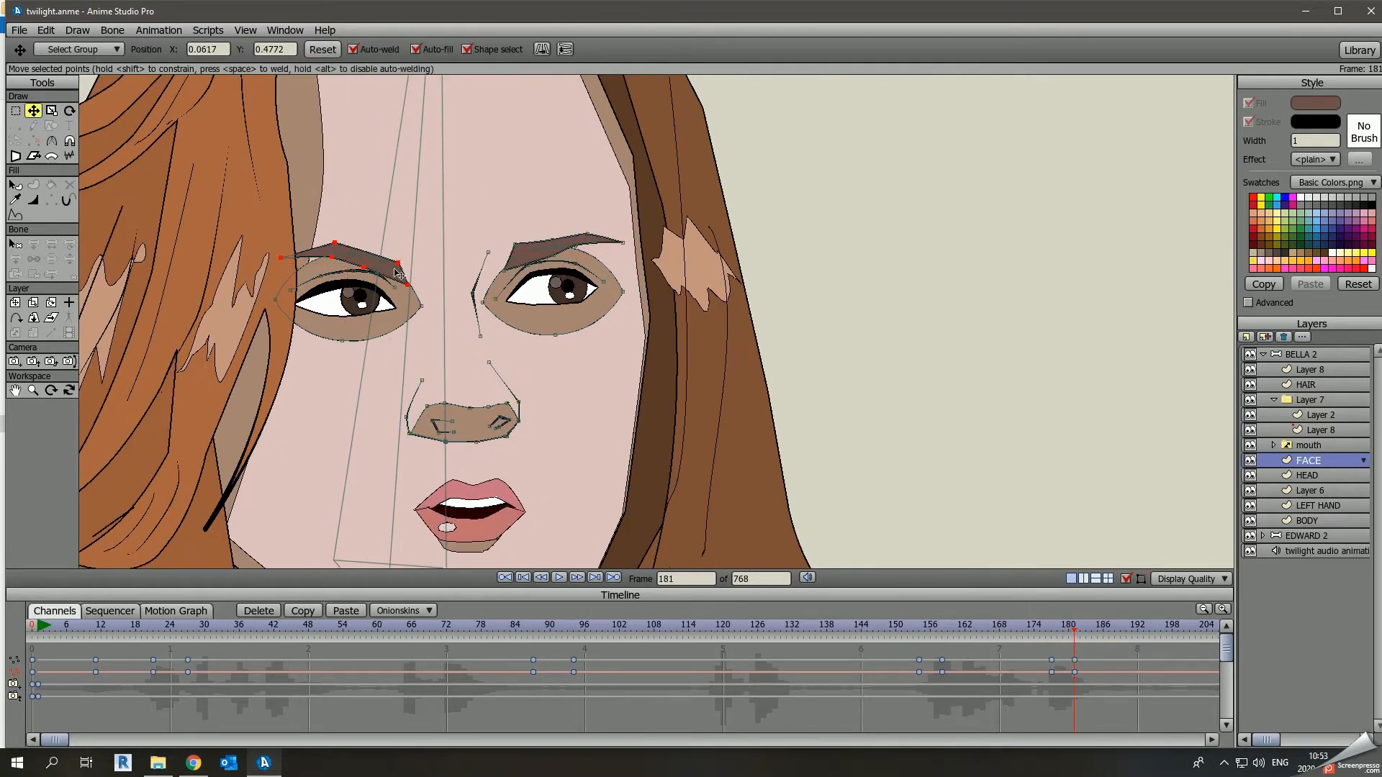
left_click_drag(382, 269, 386, 267)
scroll(242, 317, "down", 4)
Step: Play back the eyebrow animation and key all FACE points at frame 210
left_click_drag(54, 740, 67, 741)
left_click(108, 628)
key("space")
left_click(308, 628)
left_click(79, 625)
key("space")
left_click(300, 626)
key("ctrl+a")
right_click(298, 642)
left_click(330, 651)
Step: Rotate both eyebrows at frame 213 so their inner ends rise
left_click(314, 631)
scroll(477, 252, "up", 2)
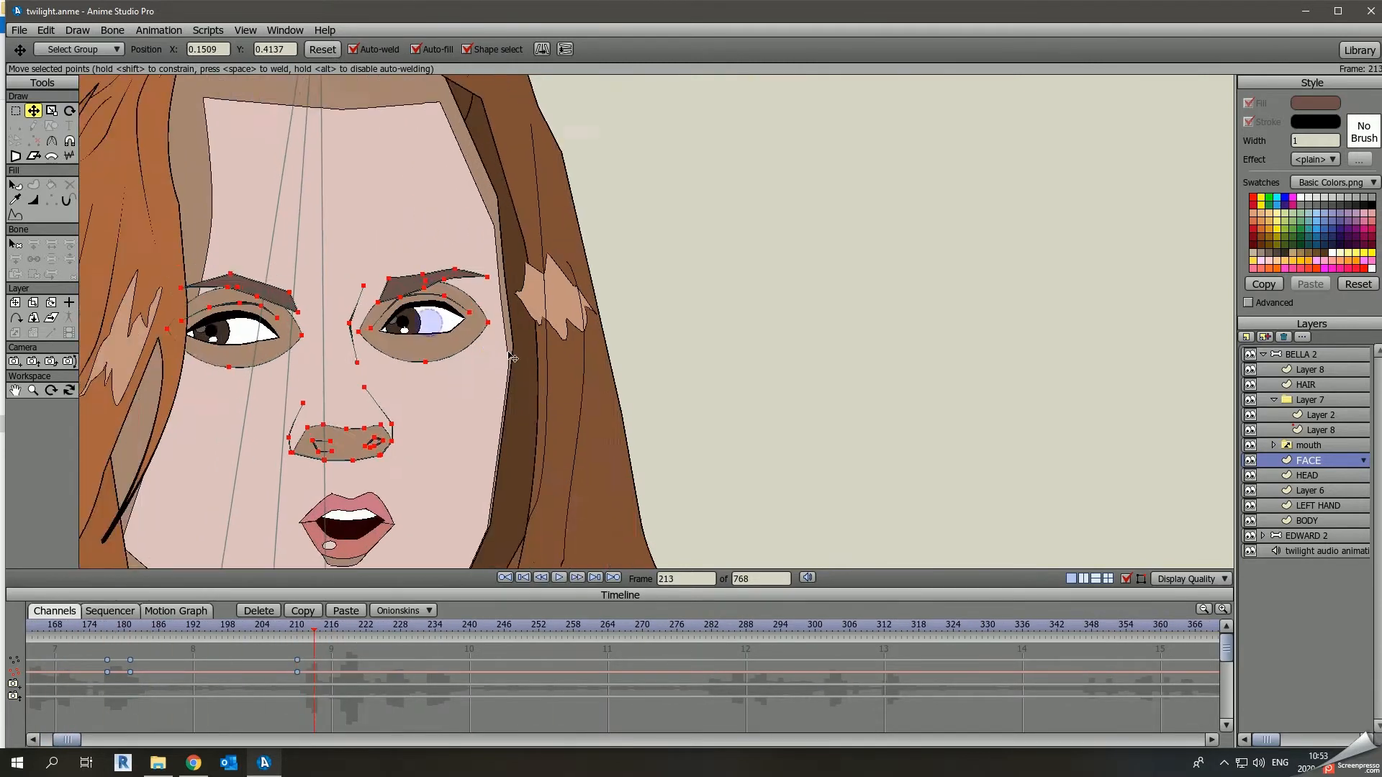
scroll(512, 356, "up", 2)
left_click(426, 265)
key("r")
left_click_drag(437, 266, 436, 283)
left_click(205, 295)
left_click_drag(207, 300, 199, 280)
key("t")
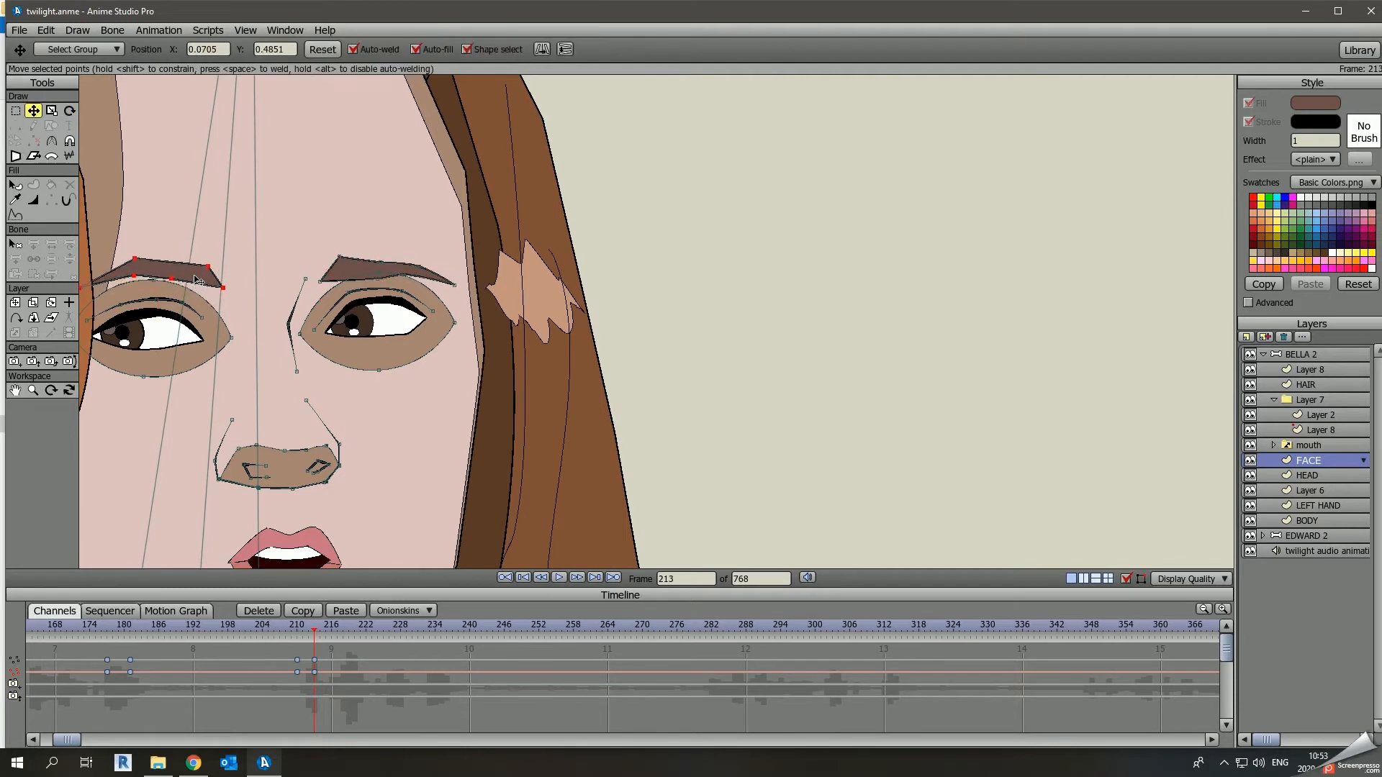
scroll(199, 280, "down", 1)
Step: Key all FACE points at frame 281 and adjust the eyebrows at frame 285
left_click(291, 625)
key("space")
left_click(706, 628)
key("ctrl+a")
right_click(705, 645)
left_click(732, 652)
left_click(730, 629)
key("space")
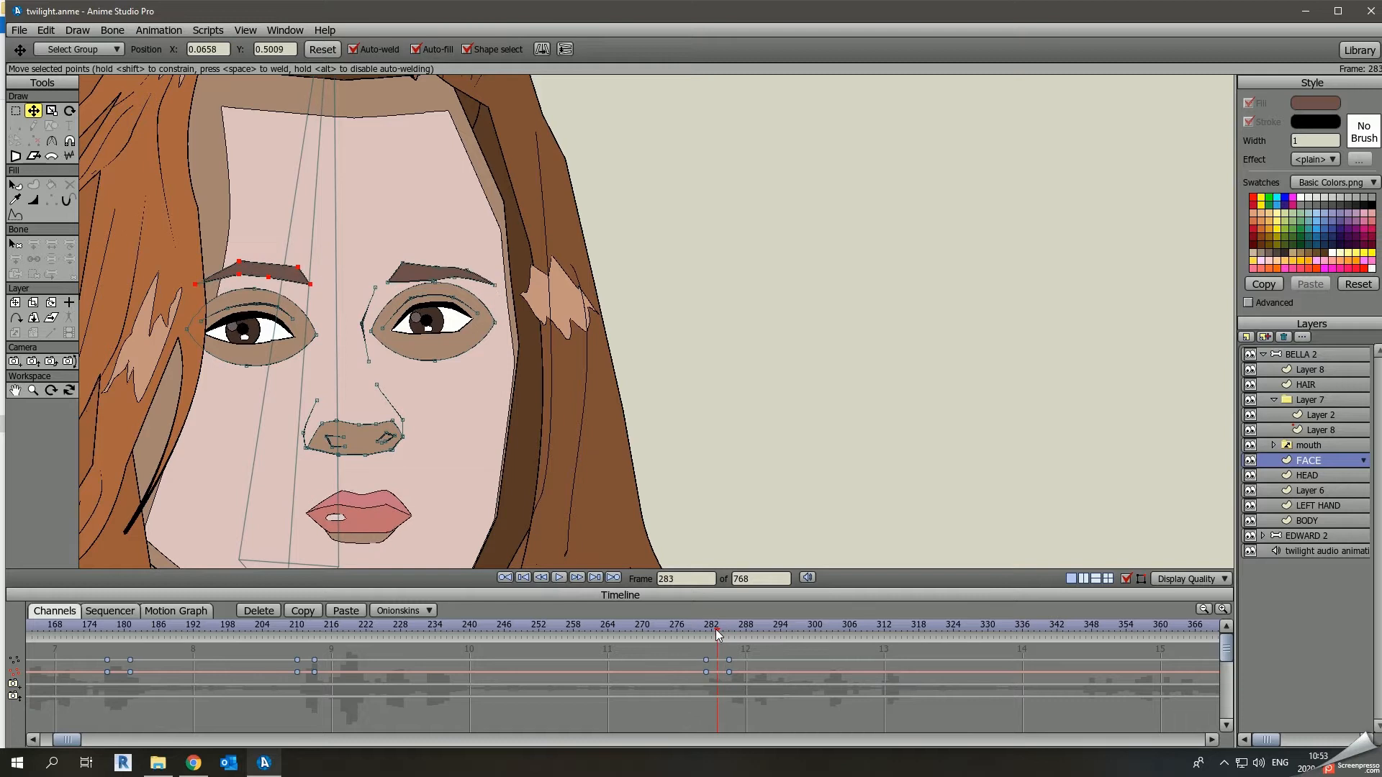
scroll(446, 419, "down", 1)
Step: Key the FACE points at frame 344, move the eyebrows down at frame 347, and play back the change
left_click(1069, 628)
right_click(1071, 659)
left_click(1098, 652)
left_click_drag(79, 739, 91, 740)
left_click(246, 628)
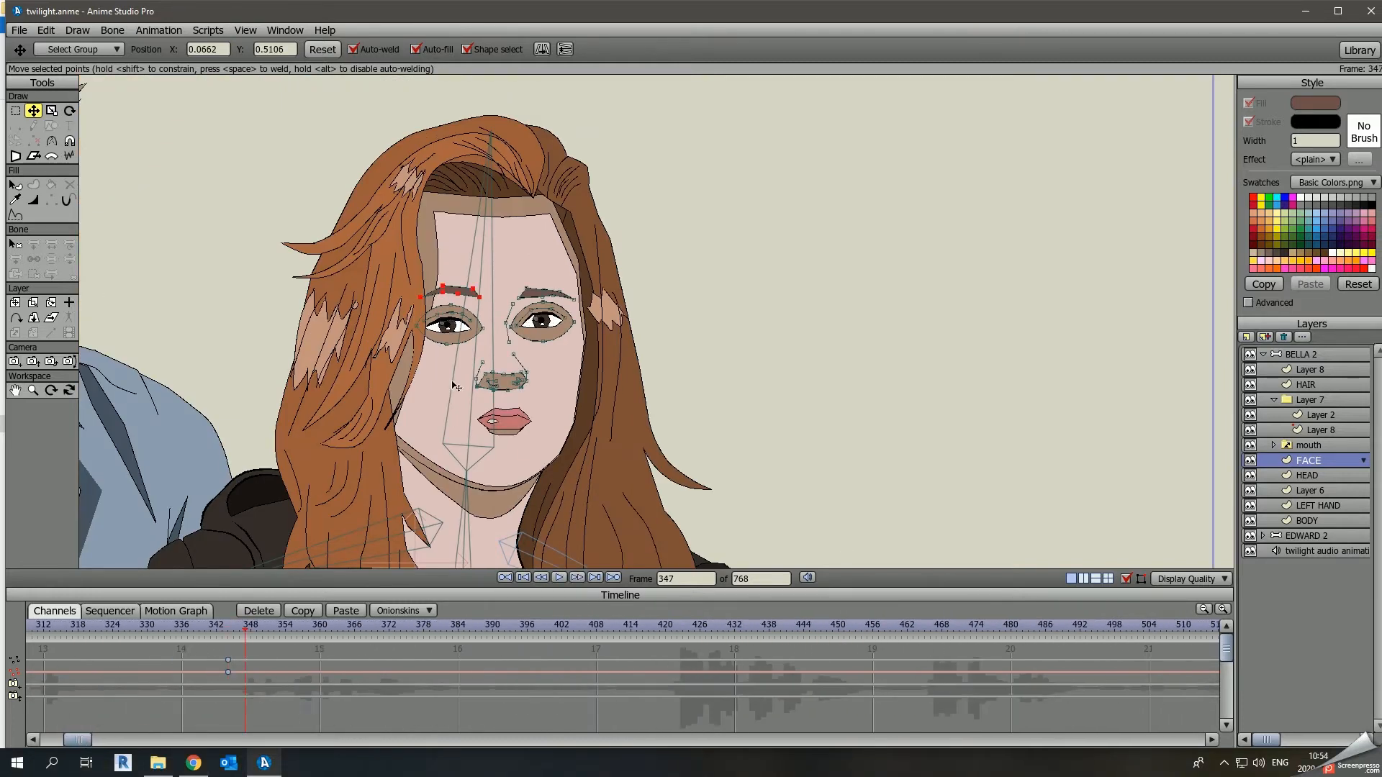
scroll(326, 268, "up", 4)
left_click_drag(199, 257, 200, 278)
key("space")
scroll(200, 278, "down", 2)
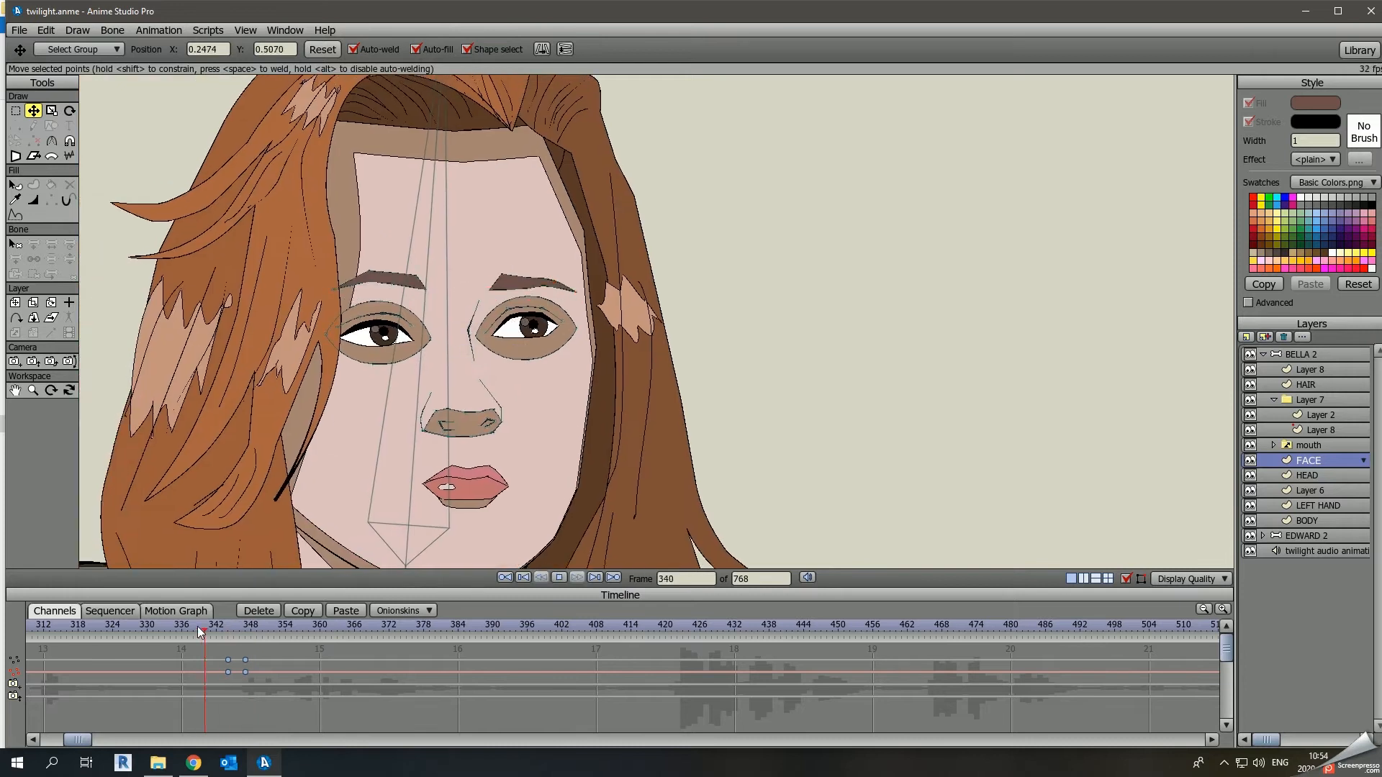
Step: Key all FACE points at frame 420
left_click(666, 628)
right_click(666, 660)
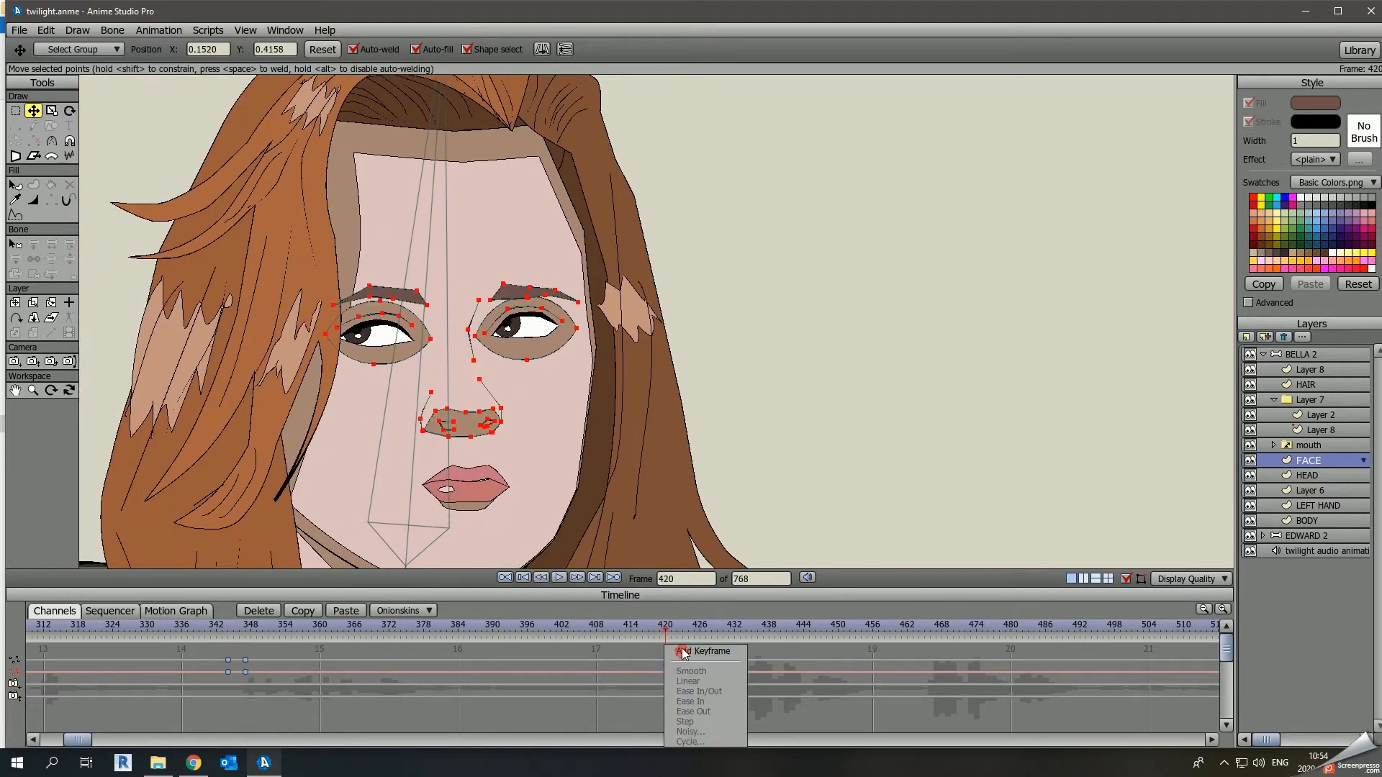
left_click(695, 652)
Step: Rotate both eyebrows at frame 423 so their inner ends point up, and adjust their position
left_click(683, 627)
scroll(522, 288, "up", 2)
left_click(521, 281)
key("r")
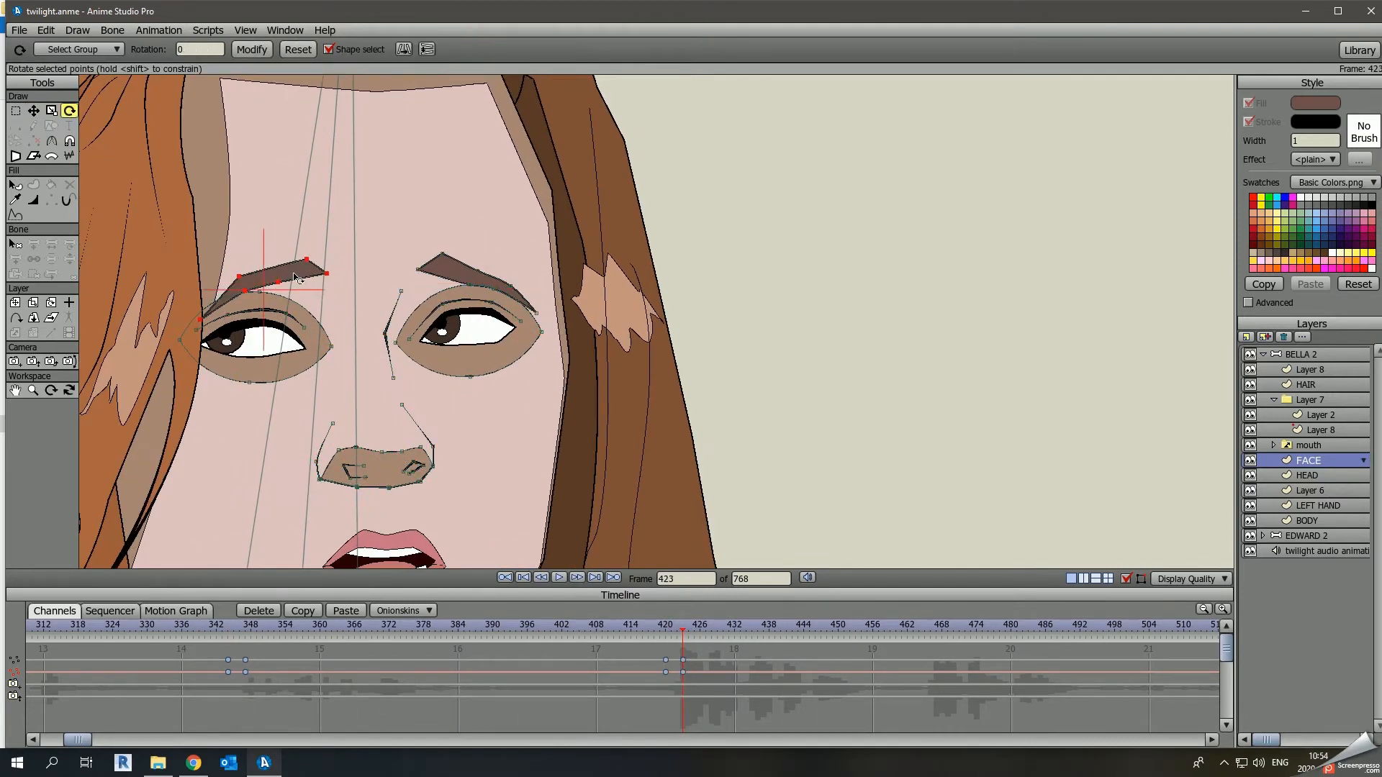
key("t")
scroll(432, 273, "down", 2)
scroll(506, 253, "up", 2)
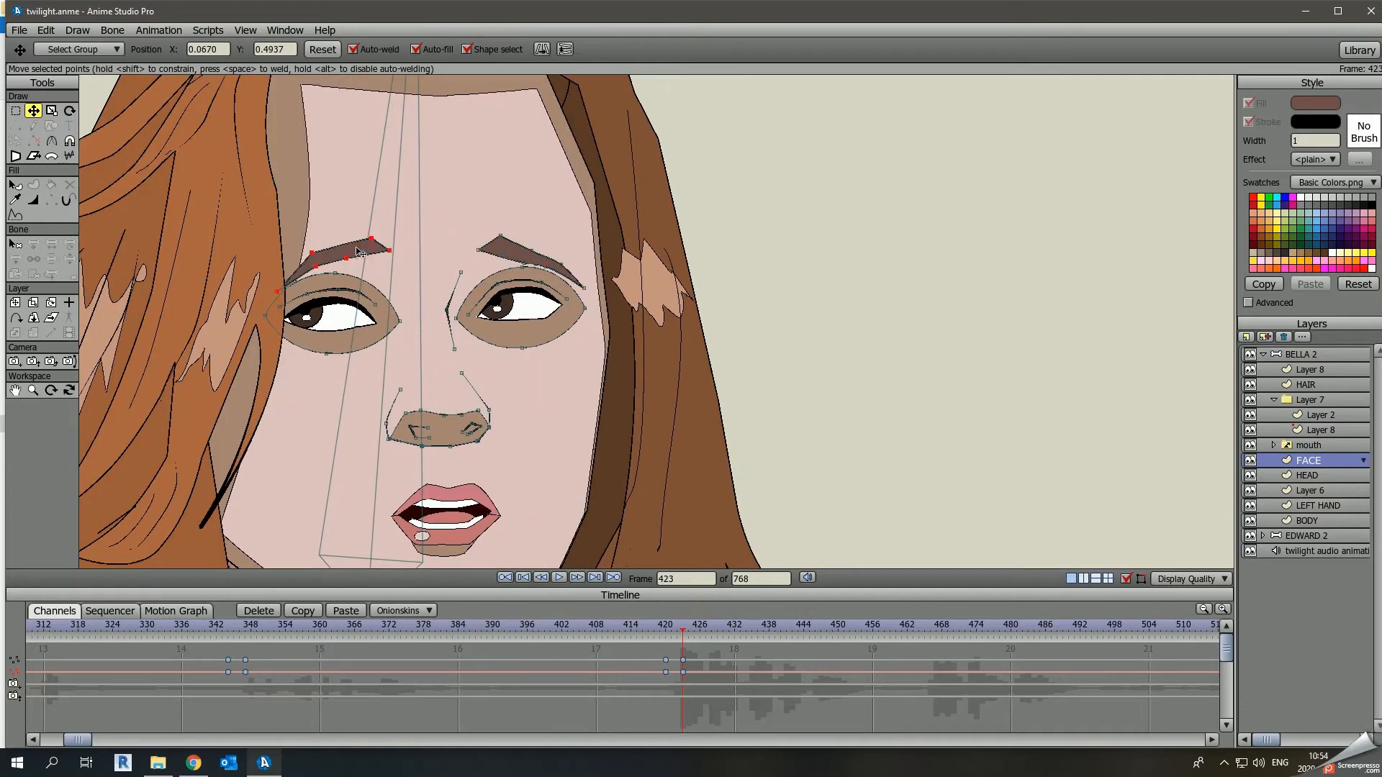
Step: Play back the animation around frame 423 and key all FACE points at frame 465
key("space")
left_click_drag(100, 739, 73, 739)
left_click(865, 628)
key("space")
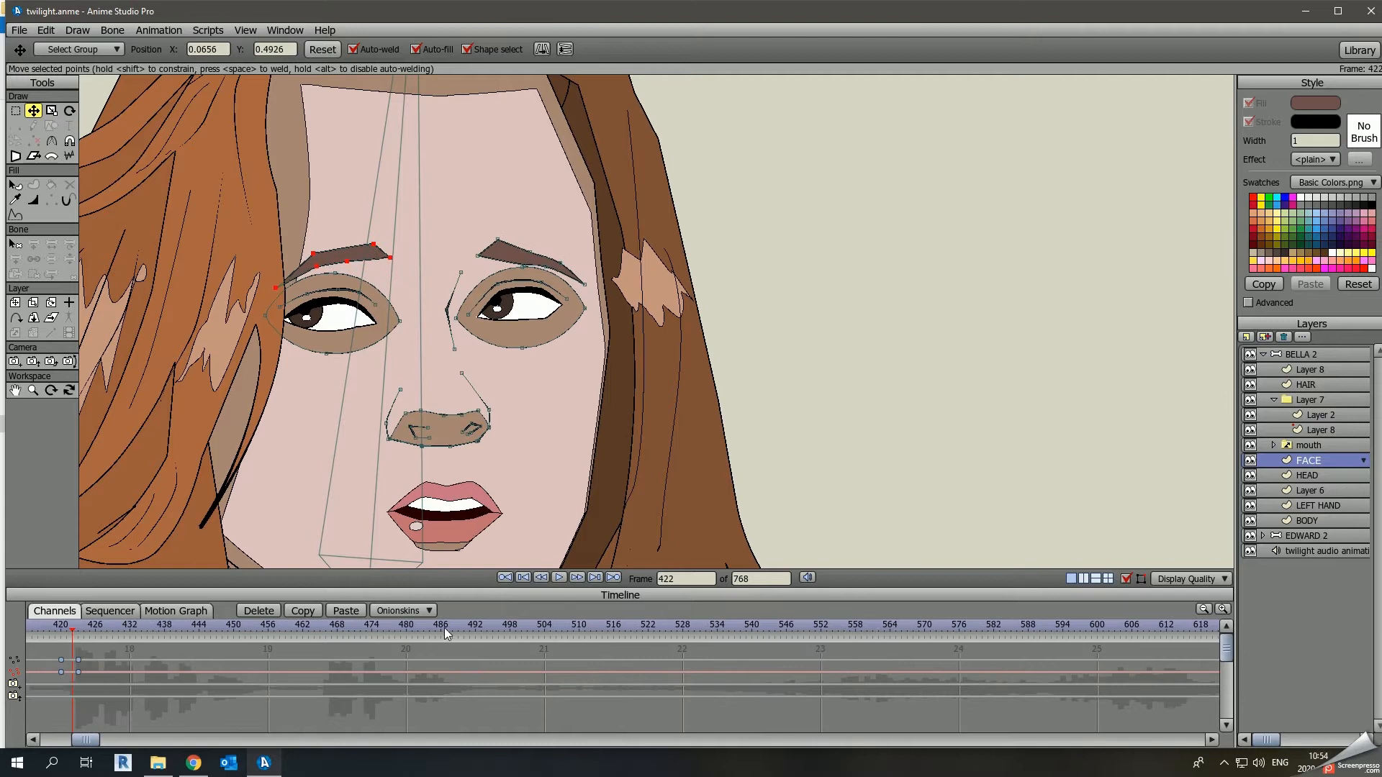
left_click(322, 629)
key("ctrl+a")
right_click(322, 660)
left_click(362, 652)
Step: Rotate both eyebrows at frame 469 and shift that eyebrow keyframe to frame 472
left_click(349, 629)
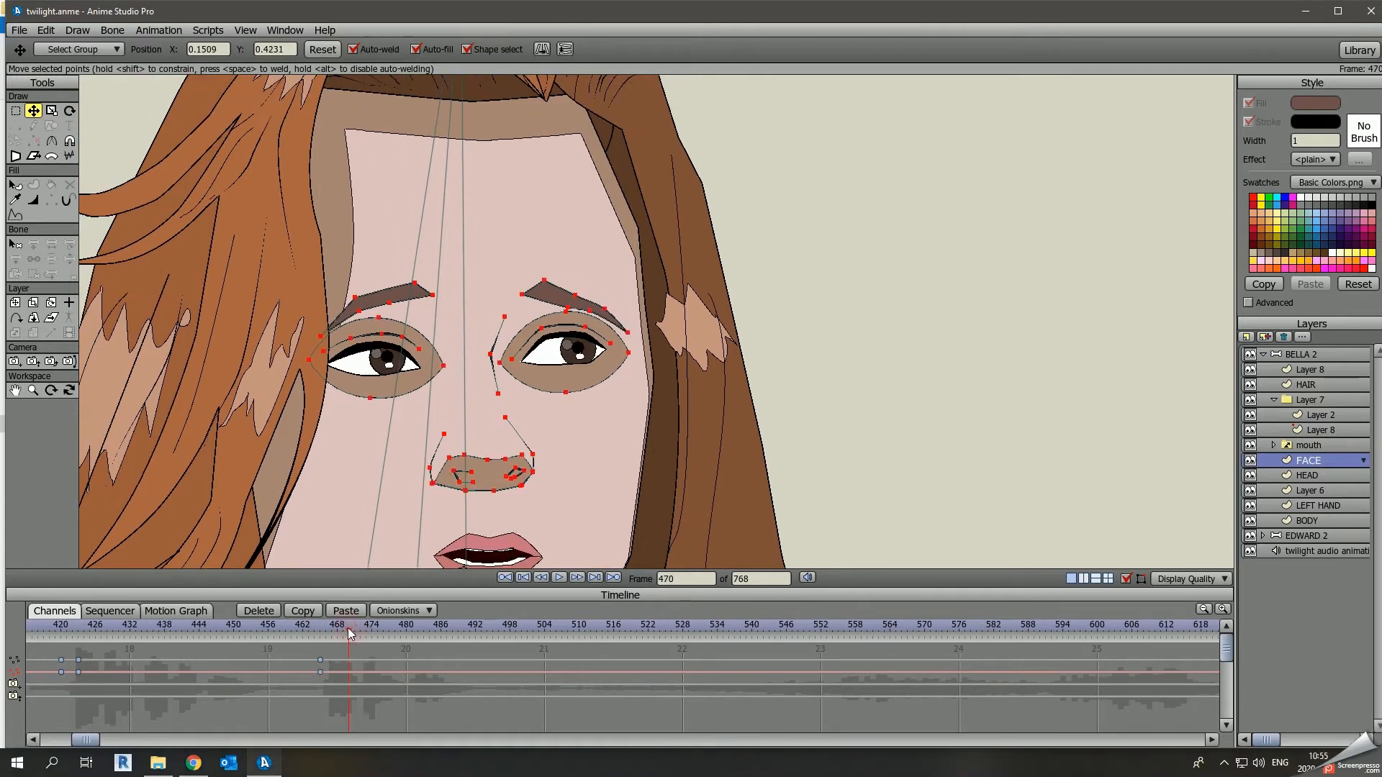
left_click_drag(349, 629, 343, 629)
scroll(529, 306, "up", 2)
left_click(470, 327)
key("r")
left_click_drag(469, 327, 475, 348)
mouse_move(613, 339)
left_mouse_down()
mouse_move(616, 363)
mouse_move(607, 351)
left_mouse_up()
key("t")
scroll(607, 350, "down", 2)
left_click_drag(343, 629, 362, 660)
left_click(344, 658)
Step: Key the FACE points at frame 554 and move both eyebrows down at frame 557
key("space")
right_click(833, 658)
left_click(854, 668)
left_click(851, 632)
scroll(627, 240, "up", 4)
left_click_drag(593, 310, 591, 330)
left_click_drag(377, 298, 377, 328)
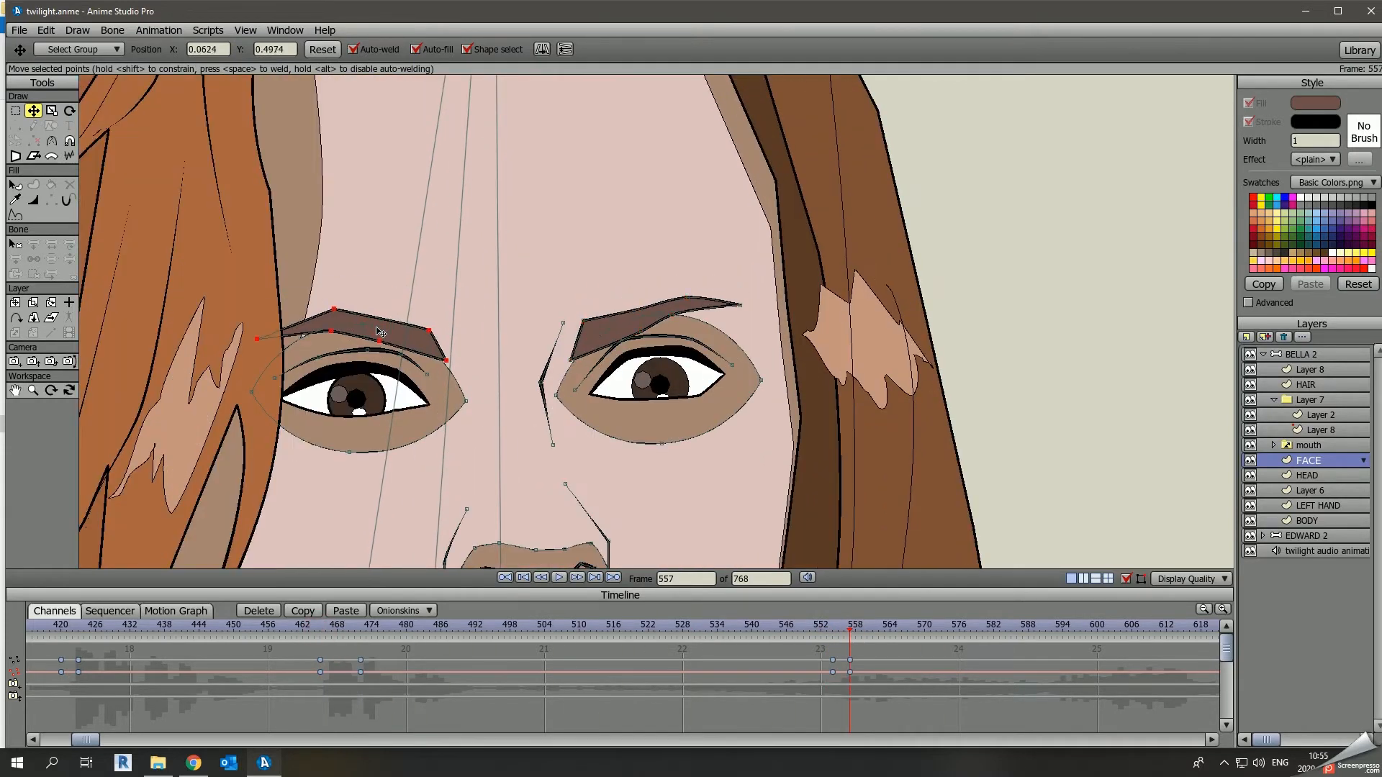
scroll(396, 216, "down", 4)
Step: Play back the following frames and key the FACE points at frame 685
key("space")
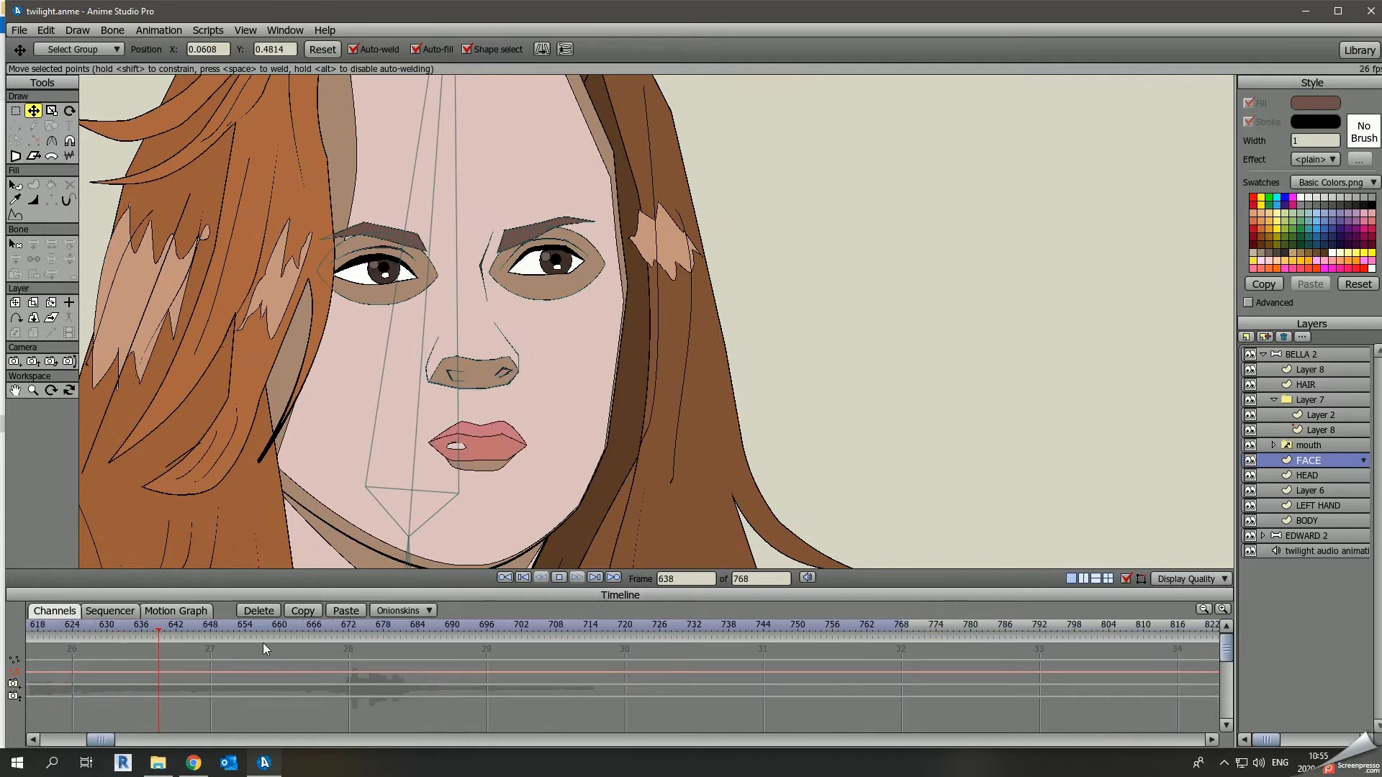
right_click(427, 631)
left_click(441, 652)
Step: Raise both eyebrows at frame 689, adjusting them slightly back down
left_click(447, 632)
scroll(259, 144, "up", 2)
left_click_drag(259, 144, 355, 262)
left_click_drag(448, 334, 450, 302)
left_click_drag(622, 335, 624, 300)
scroll(450, 455, "down", 2)
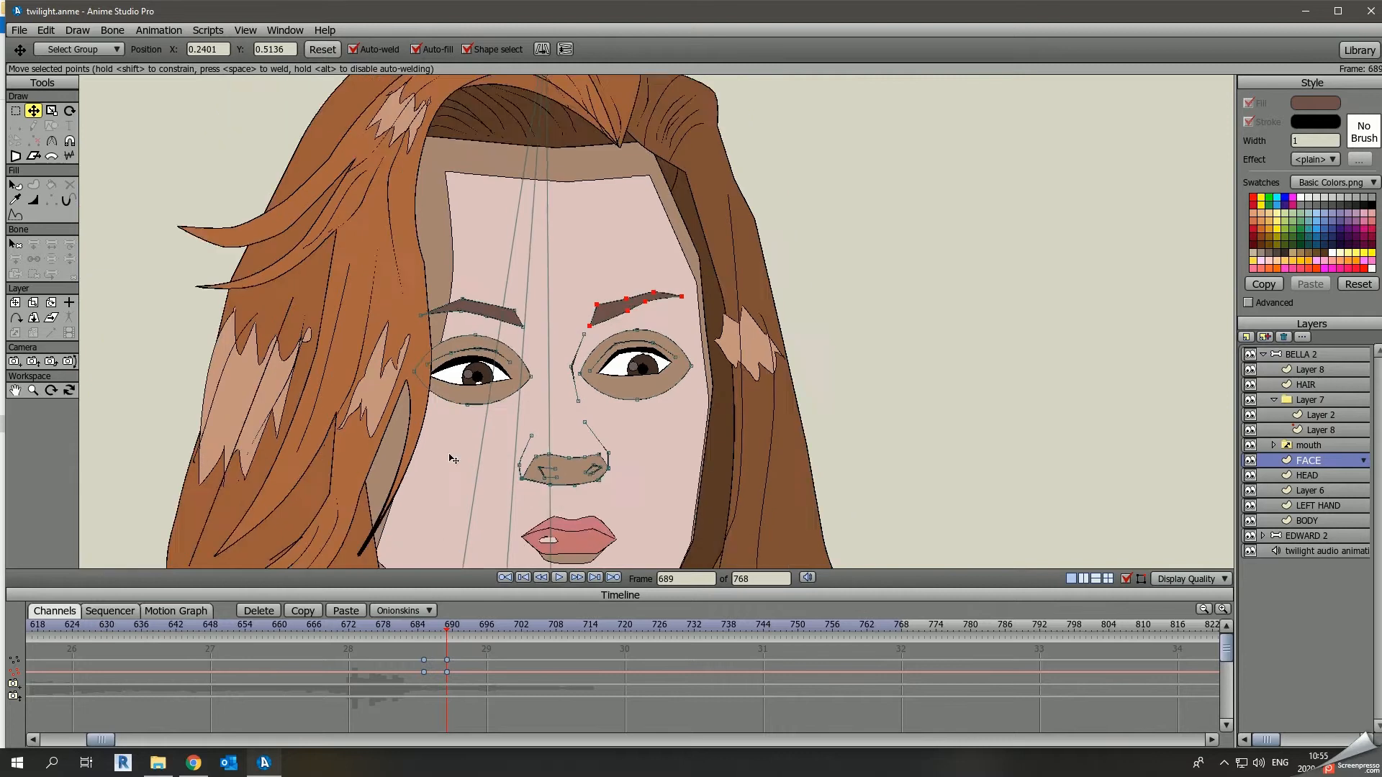
scroll(449, 455, "down", 1)
scroll(449, 447, "up", 2)
left_click_drag(453, 305, 454, 319)
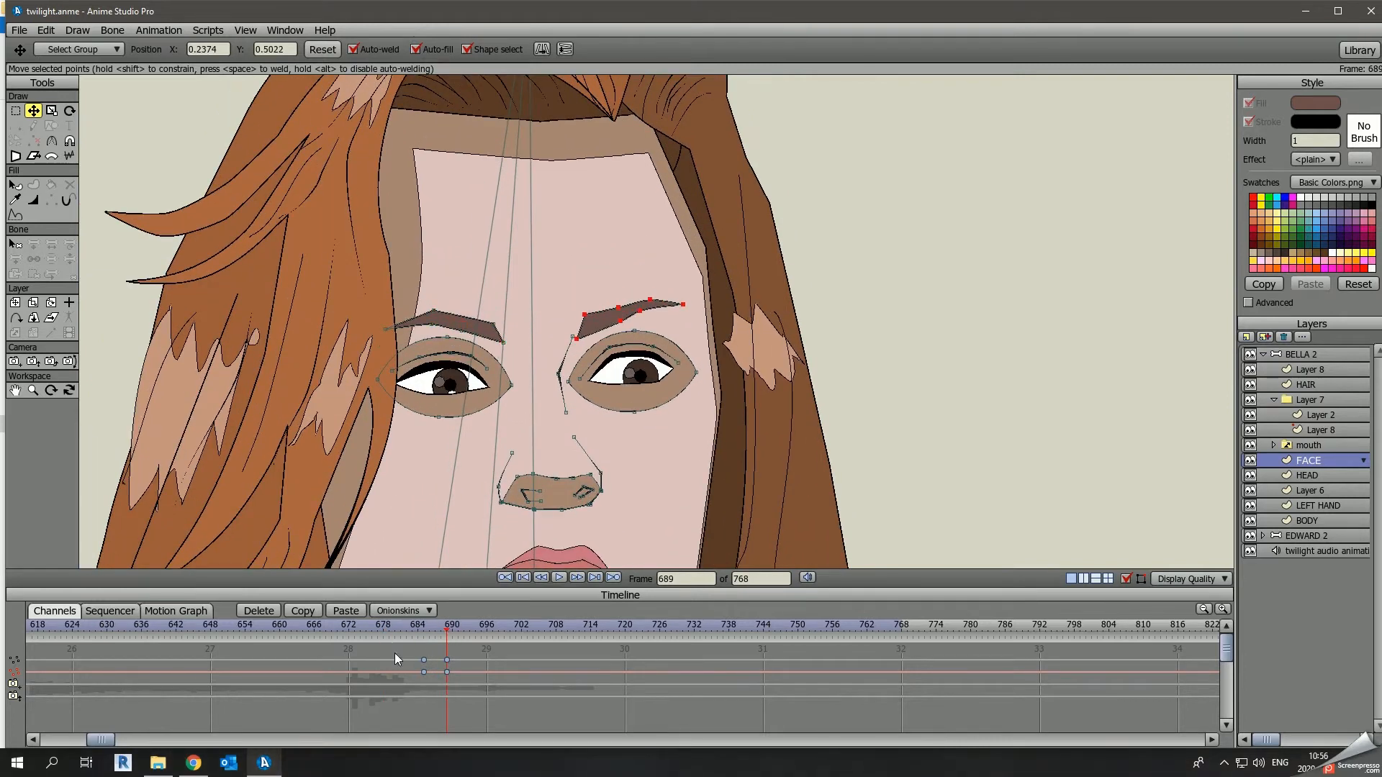
key("shift+ctrl+Left")
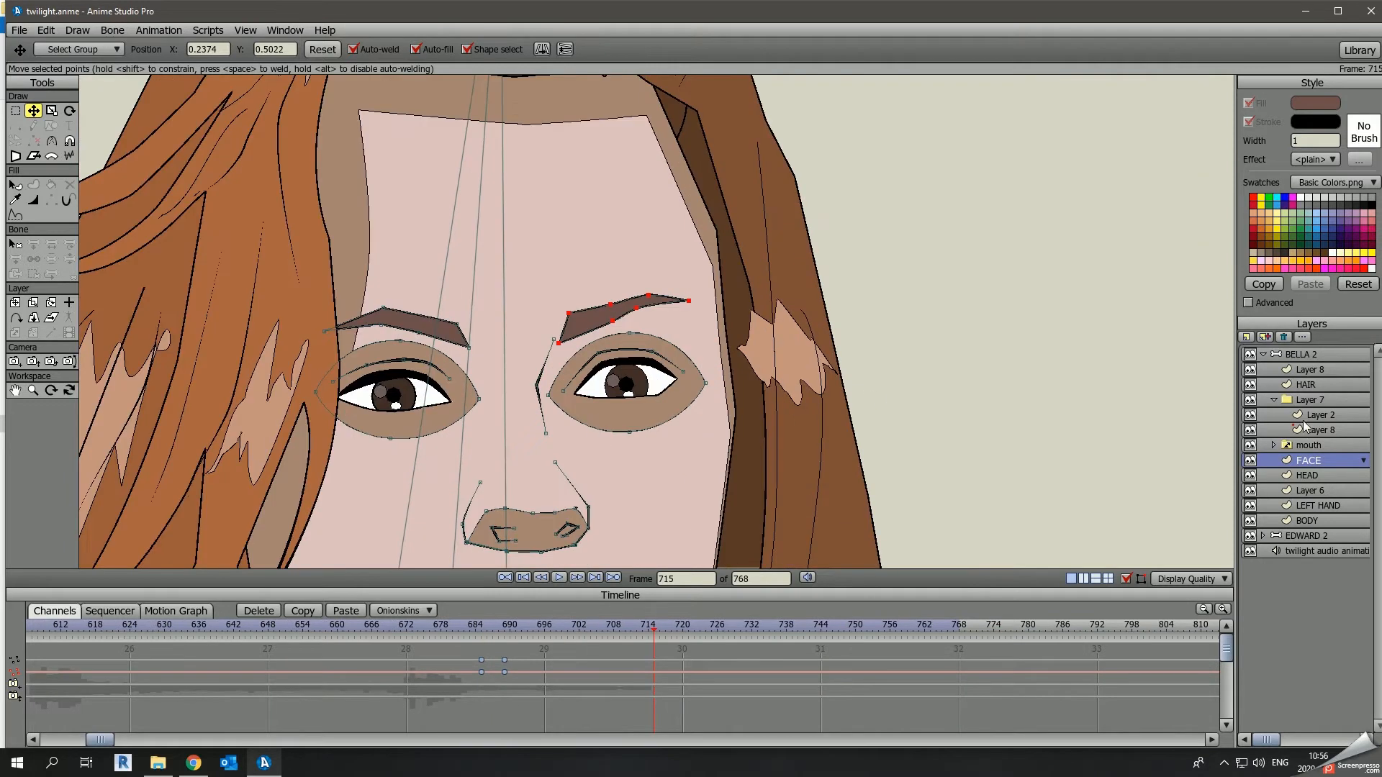
Step: Select the eye shape layer in the Layer 7 group and pull the upper eyelid points down to close Bella's eyes at frame 18
left_click(1317, 430)
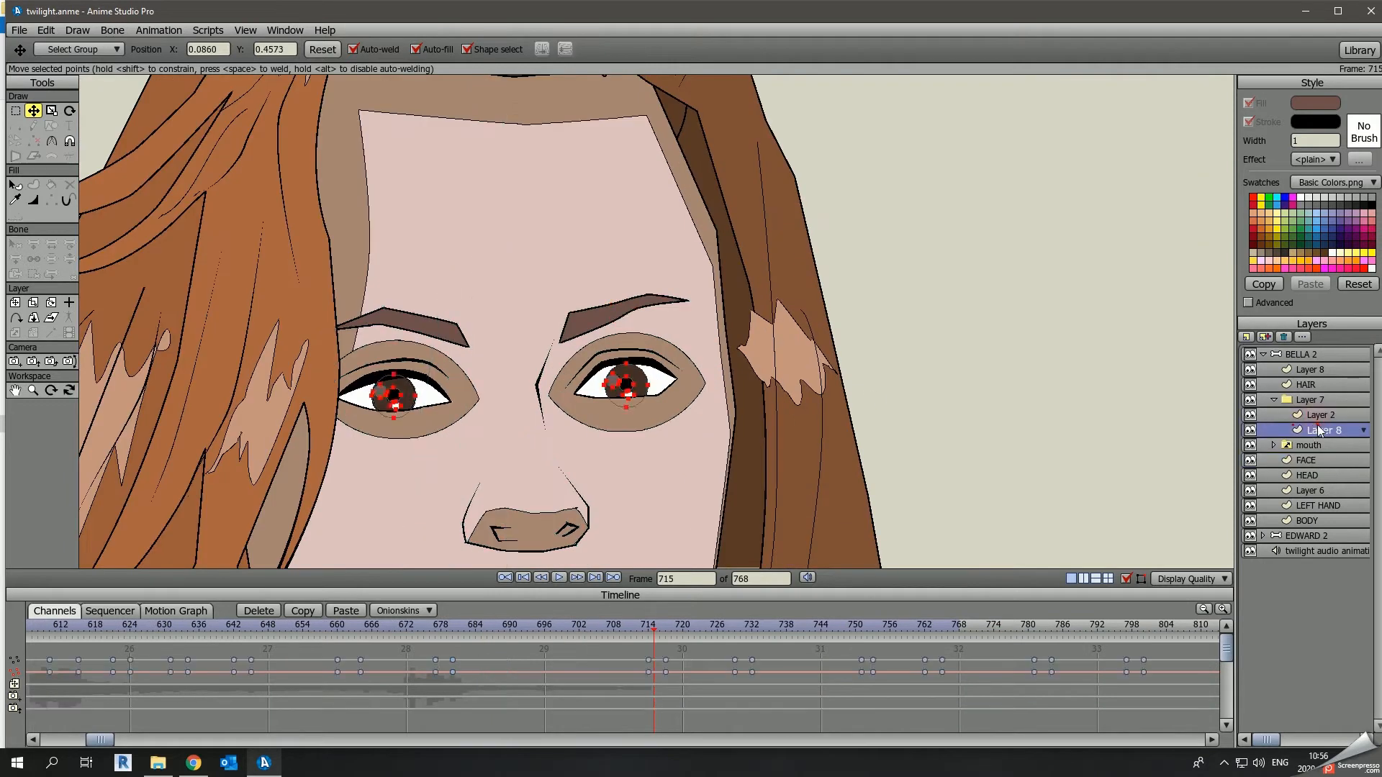
left_click_drag(100, 739, 50, 739)
left_click(80, 628)
left_click_drag(84, 631, 133, 613)
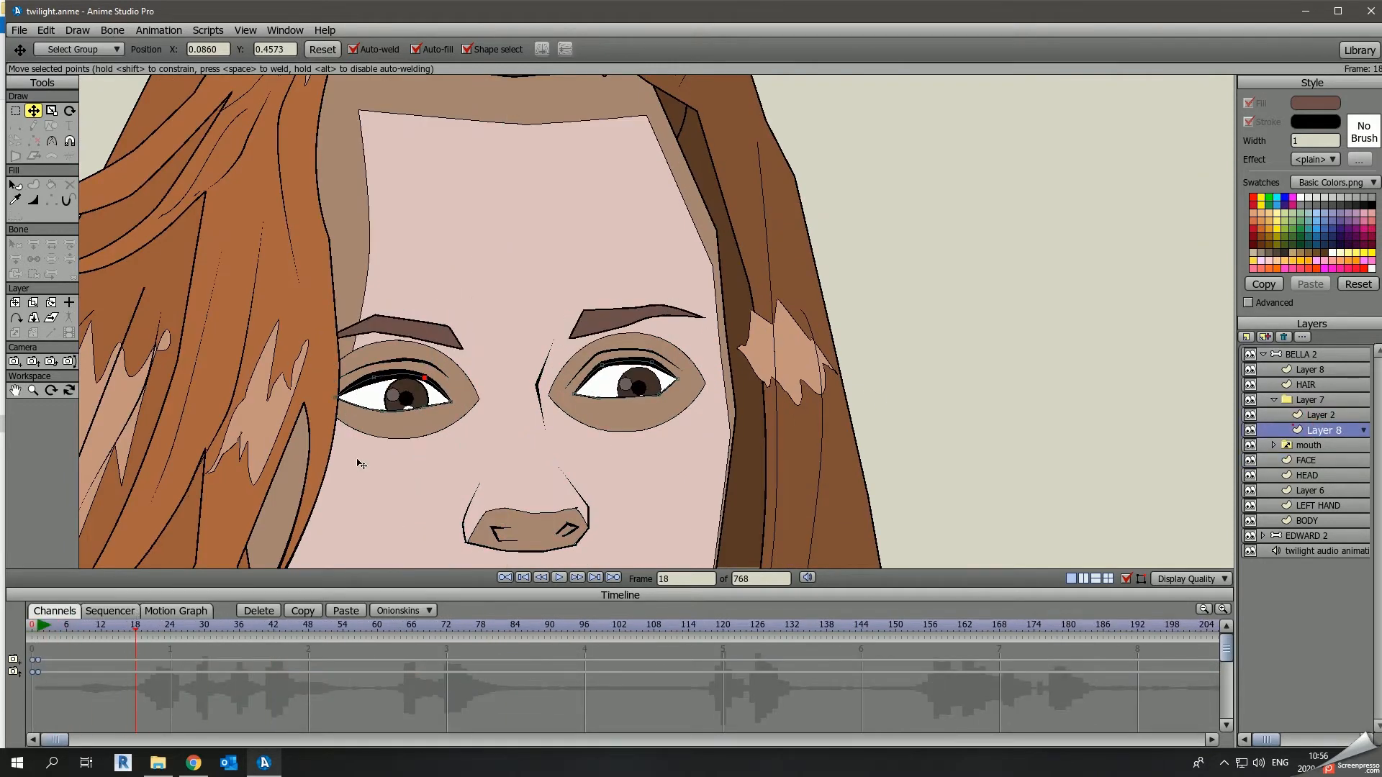
scroll(351, 396, "up", 3)
left_click_drag(309, 387, 311, 419)
left_click_drag(638, 362, 642, 409)
left_click_drag(709, 359, 713, 400)
scroll(684, 360, "down", 5)
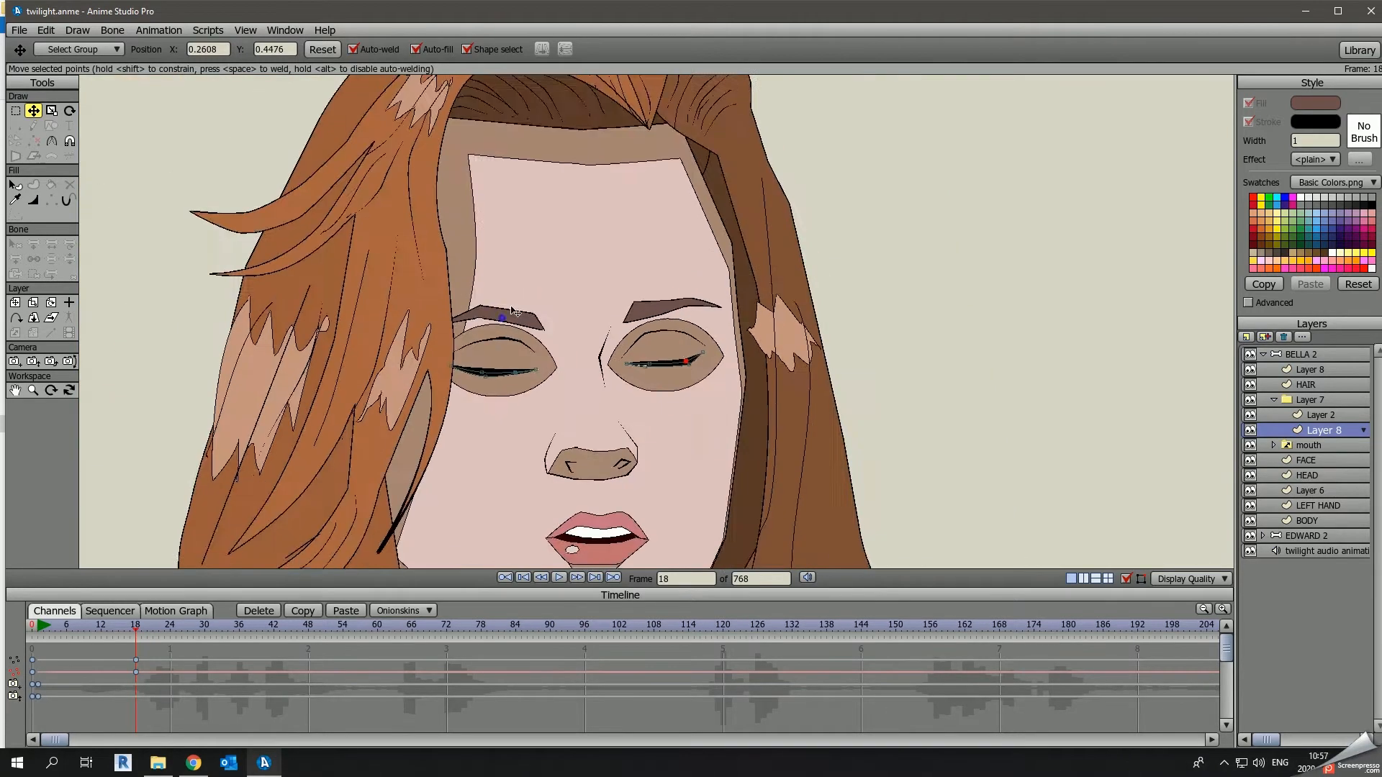
scroll(576, 432, "up", 2)
Step: Copy the open-eye keyframe from frame 0, paste it at frames 21 and 15, and play back the blink
key("Right")
key("Right")
key("Right")
left_click(33, 673)
left_click(313, 611)
left_click(344, 611)
left_click(118, 628)
left_click(344, 612)
left_click(99, 626)
key("space")
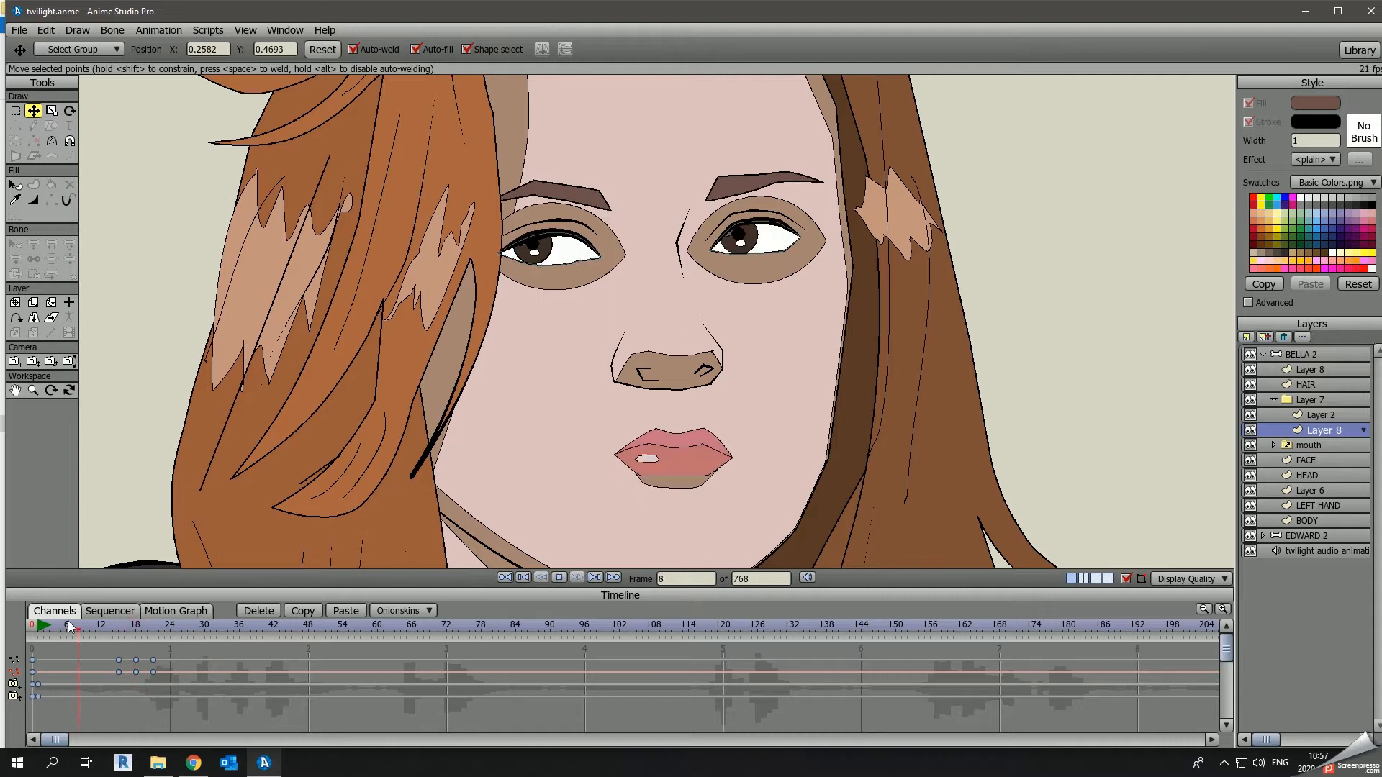
left_click_drag(90, 627, 32, 629)
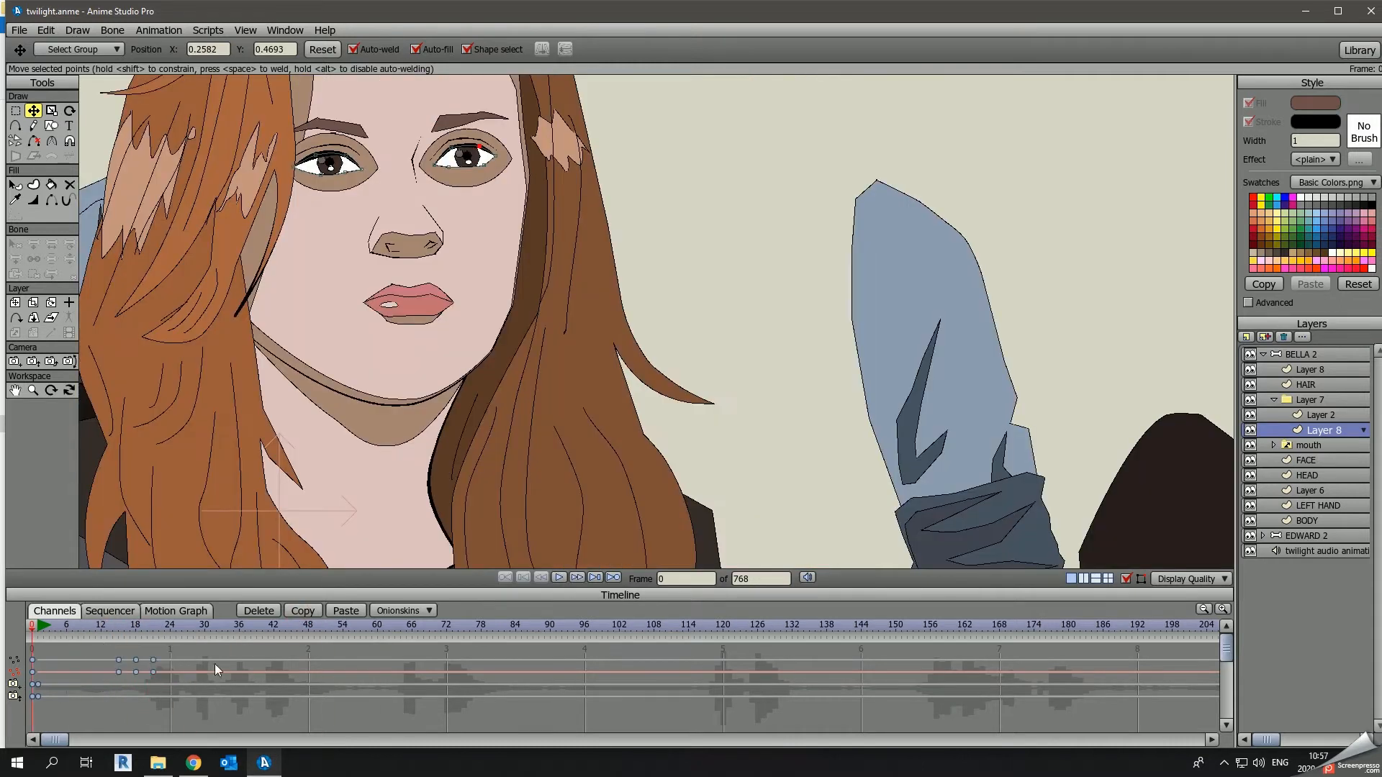
Step: Copy the blink keyframes of frames 15 to 21 and paste them at frames 39, 54, 69 and further along the timeline
key("space")
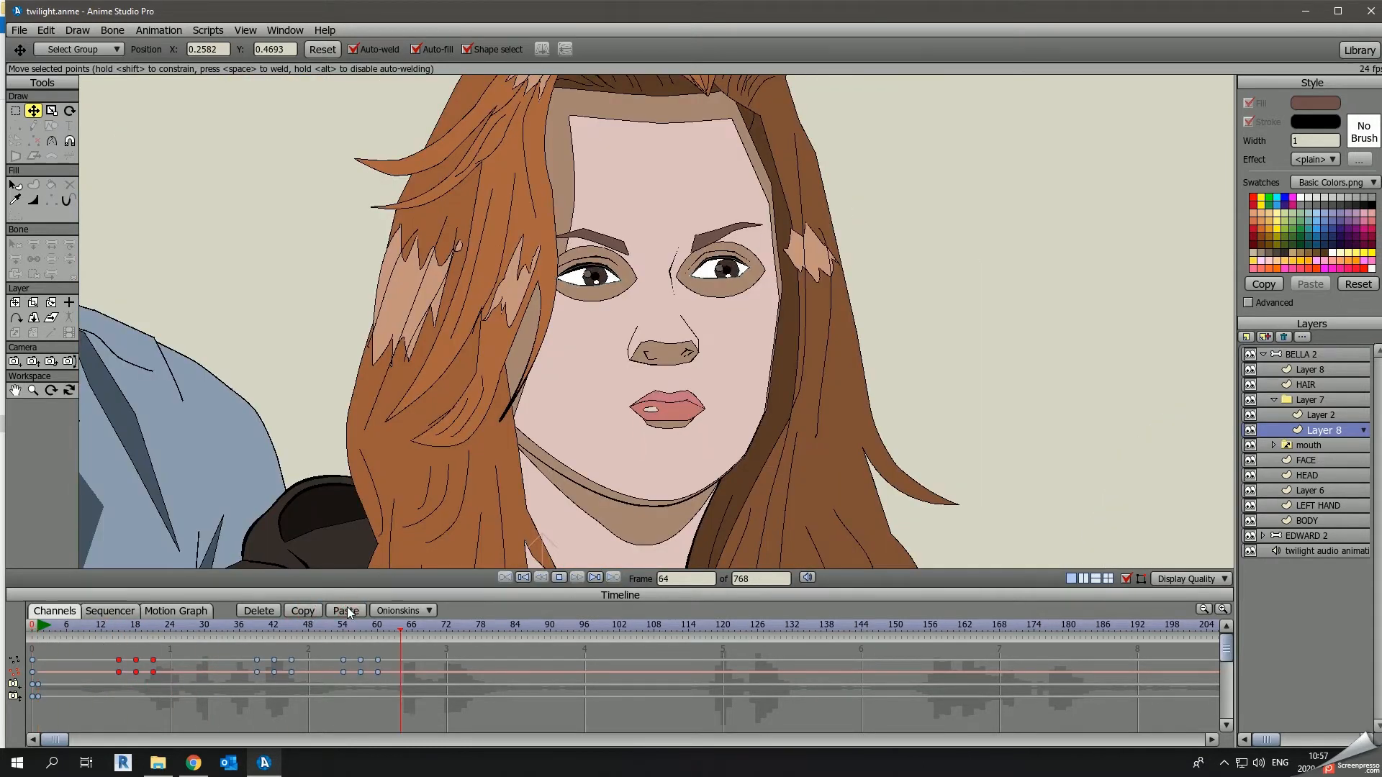
left_click(253, 632)
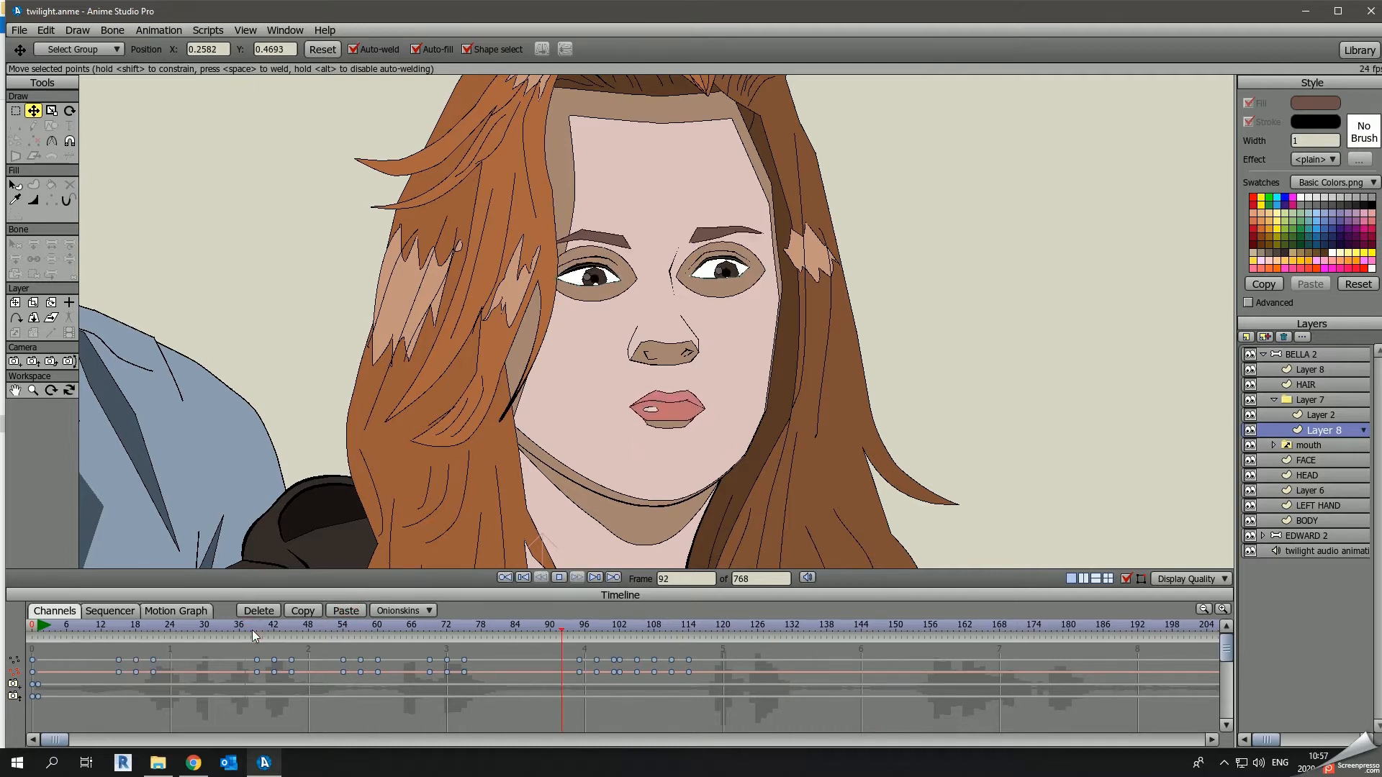
left_click(717, 628)
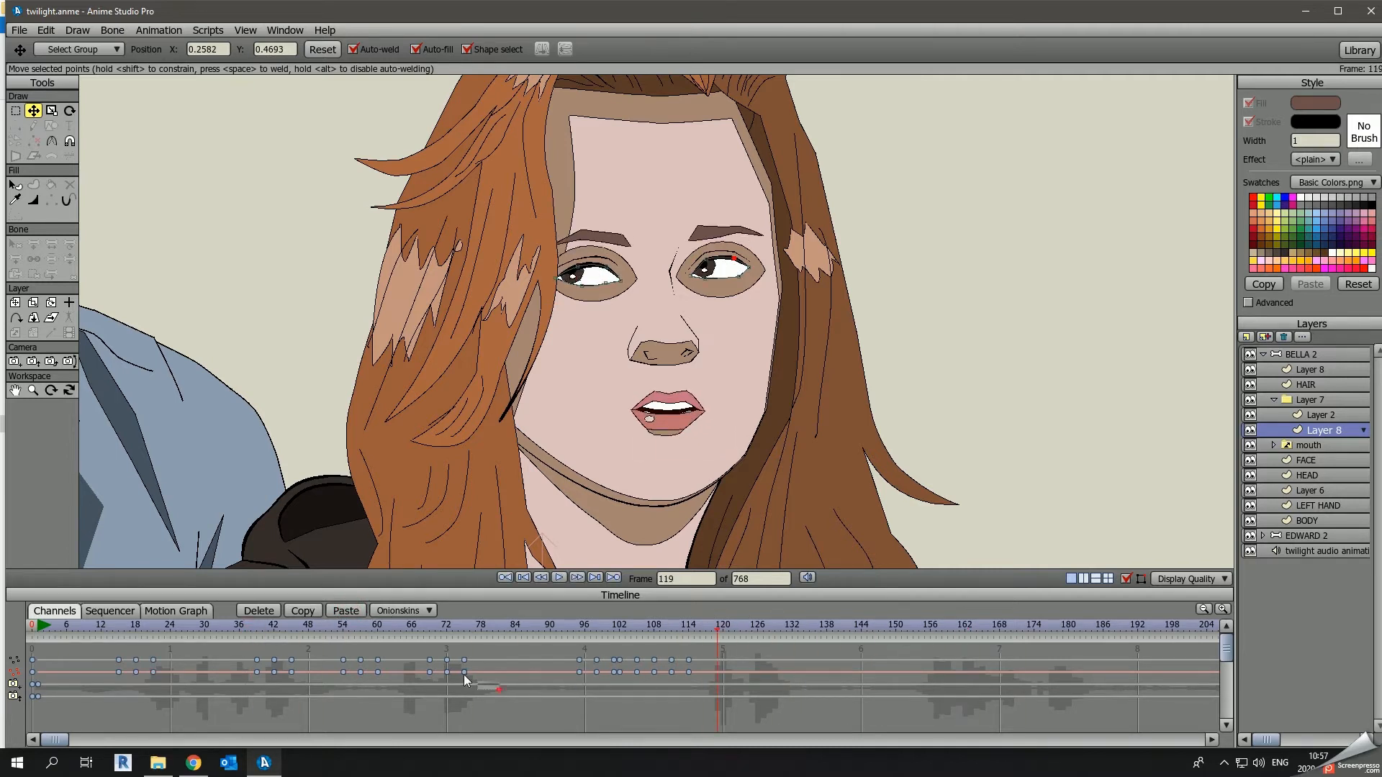
key("space")
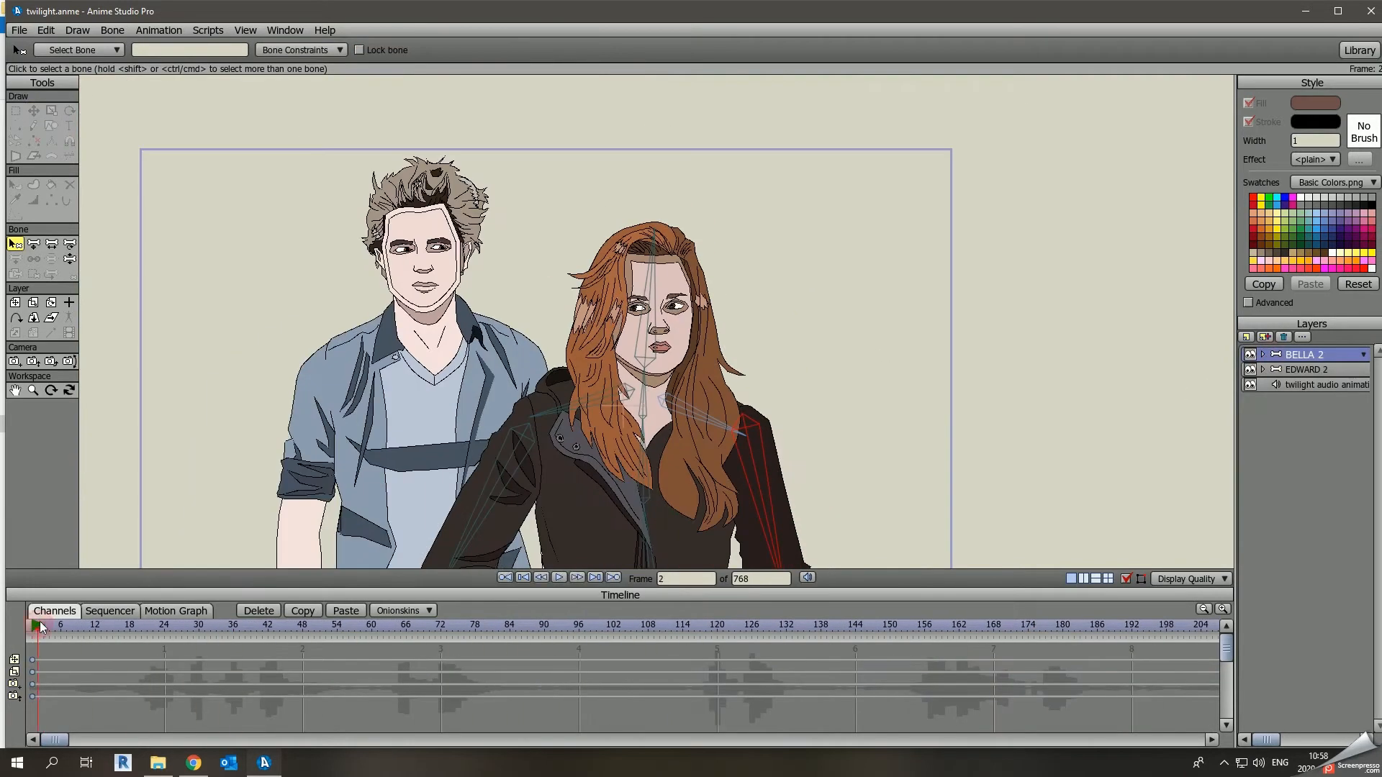
Step: Tilt Bella's head bone at frame 6 with the Manipulate Bones tool
left_click(69, 259)
left_click(61, 627)
scroll(533, 324, "up", 4)
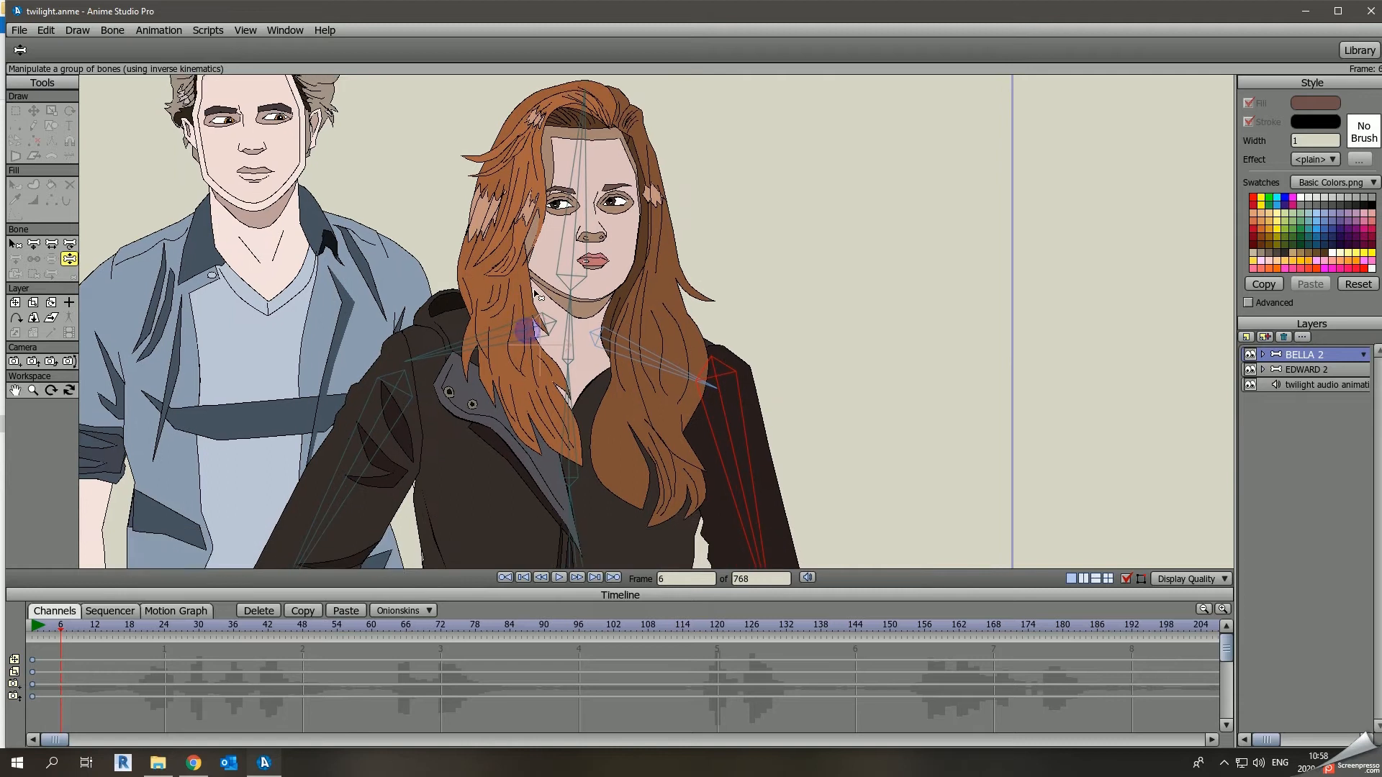
left_click_drag(568, 166, 581, 208)
Step: Keyframe all of Bella's bones at frames 34 and 59, with a changed head pose at frame 39
left_click(222, 628)
key("ctrl+a")
right_click(223, 641)
left_click(239, 650)
left_click(251, 628)
left_click_drag(238, 630, 365, 630)
right_click(367, 644)
left_click(385, 651)
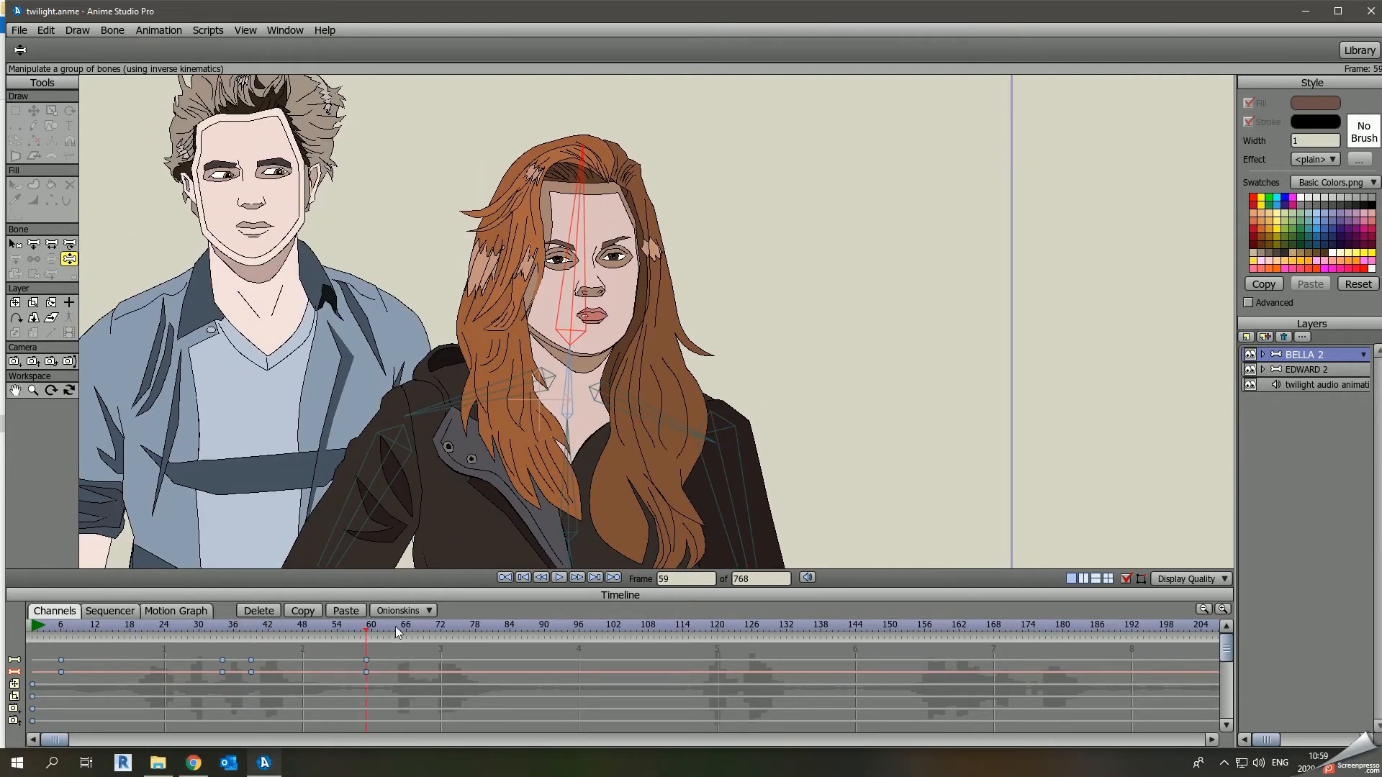
Step: Move both of Bella's arms slightly inward at frame 63
left_click(390, 630)
left_click_drag(360, 496, 343, 342)
left_click_drag(314, 486, 348, 509)
left_click_drag(758, 488, 725, 495)
left_click_drag(326, 531, 333, 535)
Step: Scrub ahead and keyframe all of Bella's bones at frame 93 to hold her pose
left_click_drag(355, 634, 472, 633)
left_click(562, 630)
key("ctrl+a")
right_click(562, 645)
left_click(570, 653)
Step: Tilt Bella's head slightly toward Edward at frame 97 and play back the movement
left_click(585, 630)
scroll(605, 274, "down", 3)
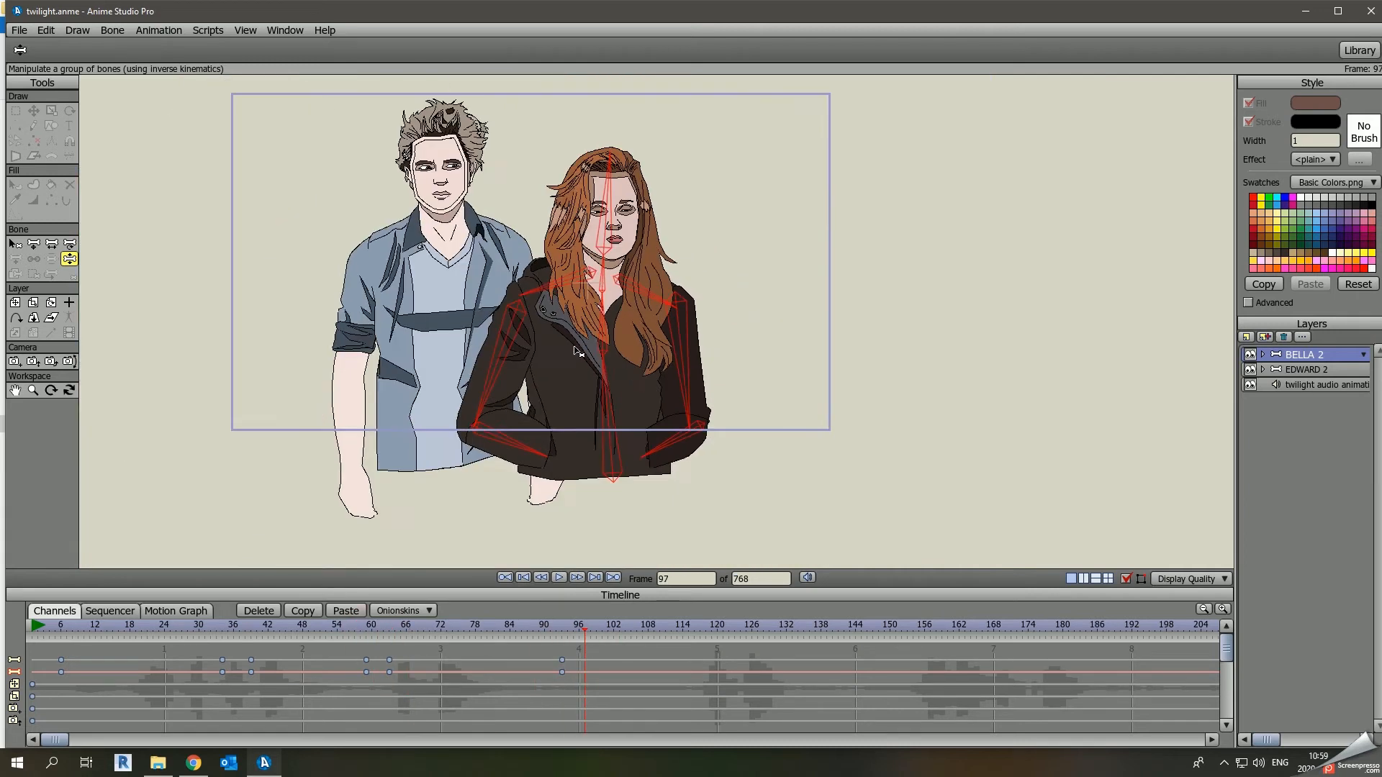
scroll(173, 260, "up", 3)
left_click_drag(173, 261, 183, 393)
scroll(184, 393, "up", 1)
left_click_drag(570, 180, 564, 180)
left_click(553, 629)
key("space")
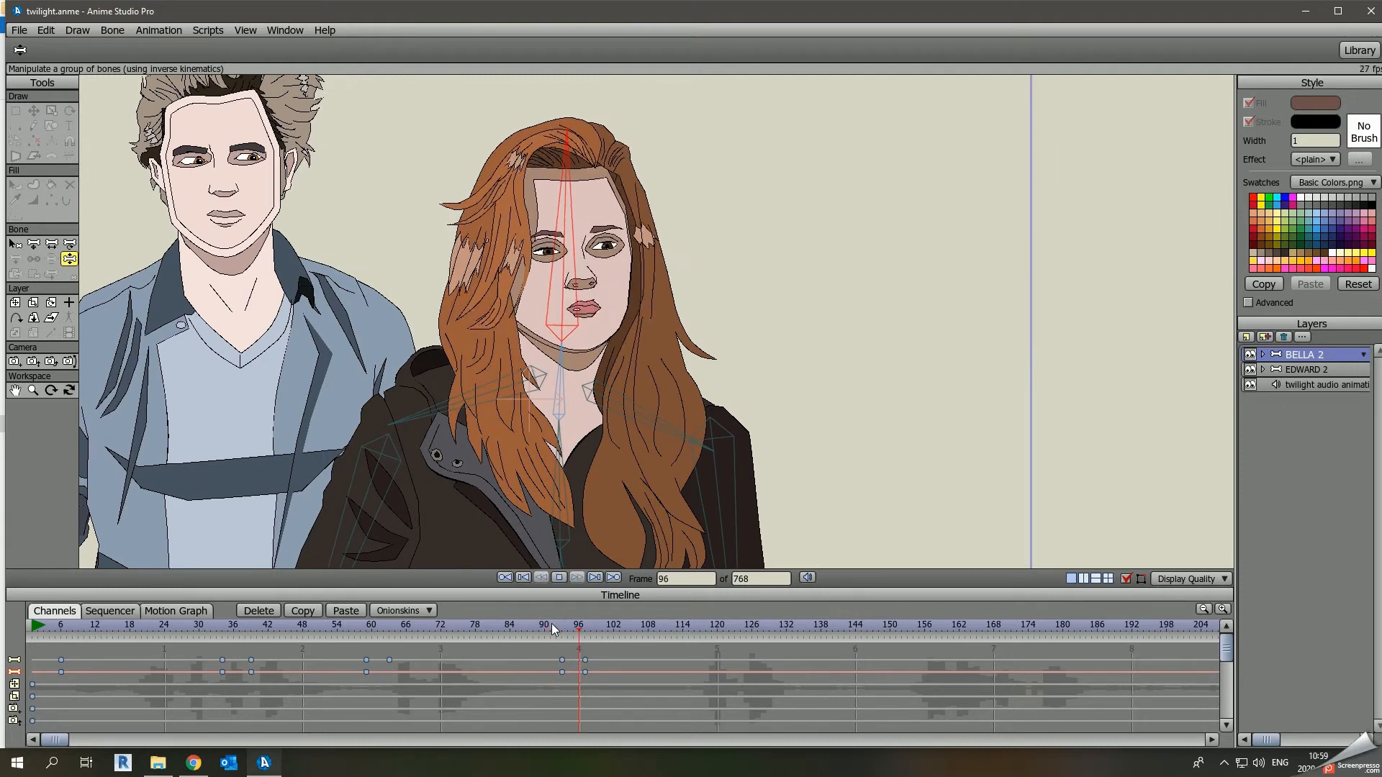
Step: Keyframe all of Bella's bones at frame 117 to hold her pose
left_click(698, 630)
key("ctrl+a")
right_click(700, 644)
left_click(708, 653)
Step: Tilt Bella's head and adjust both of her arms slightly at frame 123, and play back the animation
left_click(735, 631)
left_click_drag(566, 182, 570, 182)
left_click_drag(439, 536, 429, 325)
left_click_drag(294, 478, 288, 470)
left_click_drag(310, 335, 304, 335)
left_click_drag(675, 527, 675, 515)
left_click(725, 628)
scroll(635, 487, "down", 2)
left_click_drag(702, 626, 754, 628)
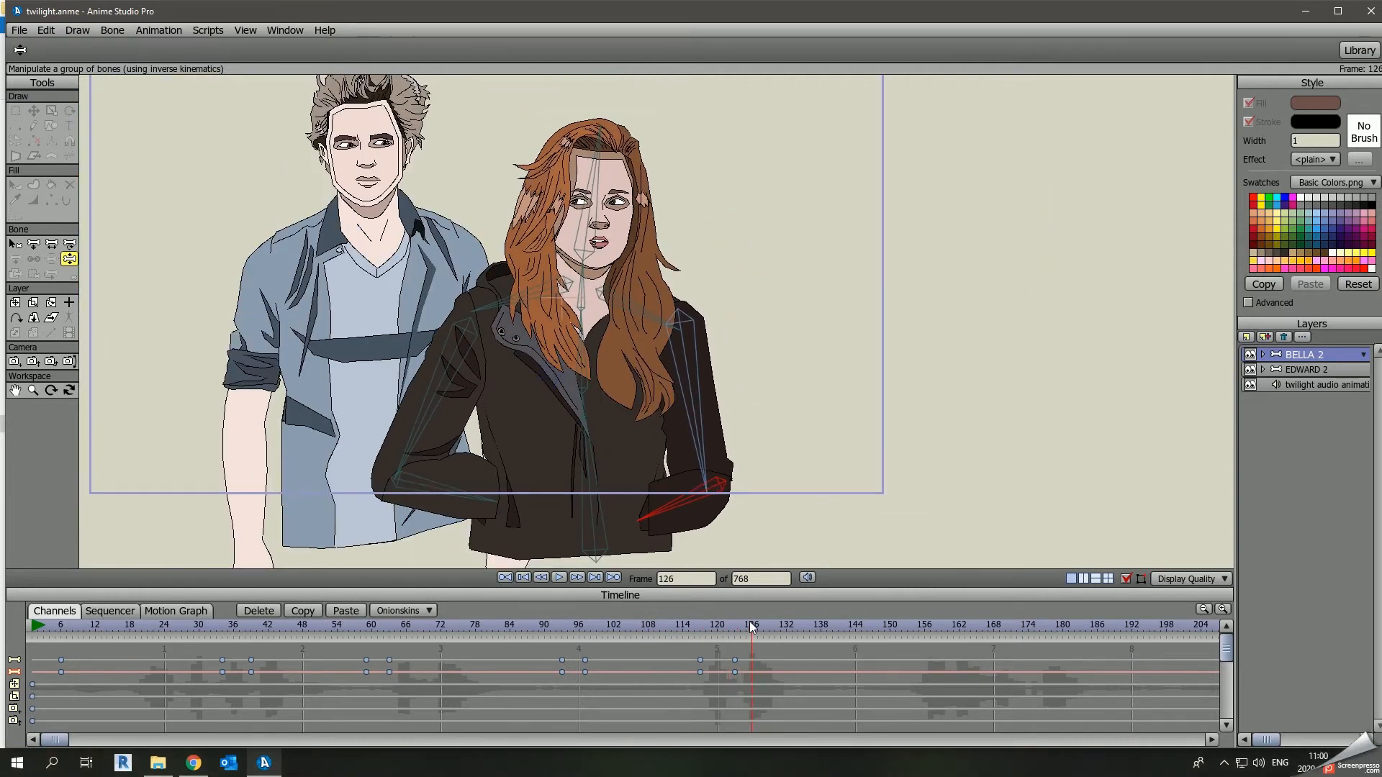
key("space")
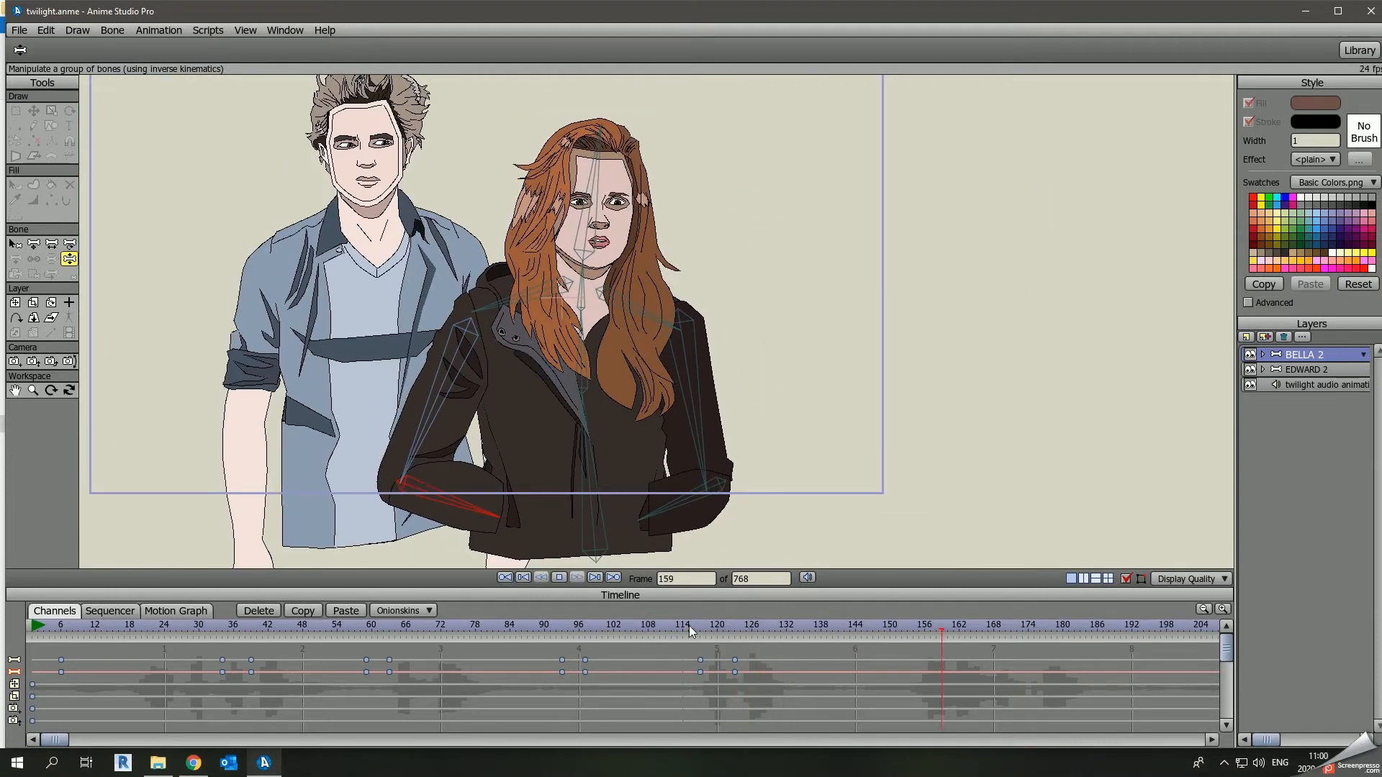
Step: Keyframe Bella's pose at frame 174 and tilt her head toward Edward at frame 178, playing back the result
right_click(1028, 661)
left_click(1048, 655)
left_click(1051, 629)
scroll(648, 322, "up", 1)
left_click_drag(581, 241, 565, 243)
scroll(788, 376, "down", 4)
scroll(788, 373, "up", 3)
left_click_drag(1019, 625, 328, 628)
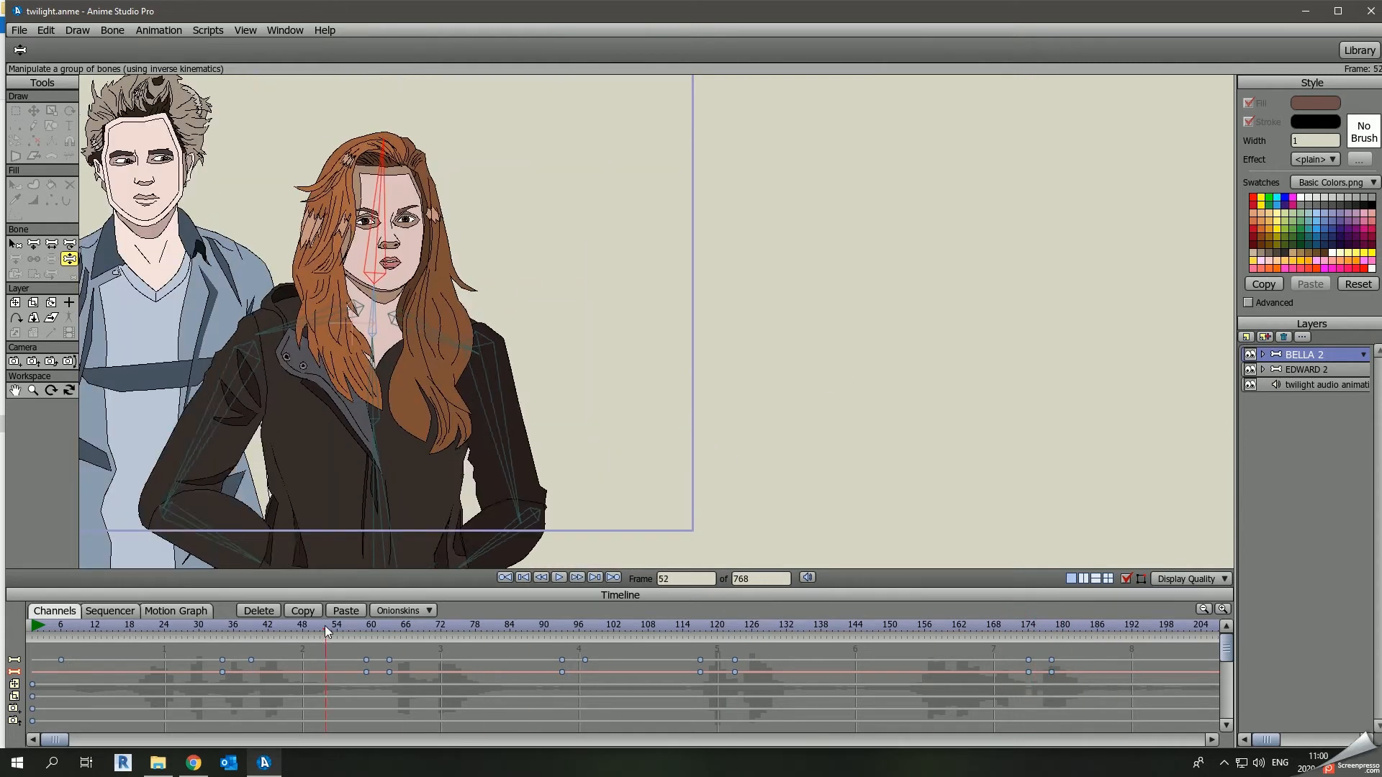
key("space")
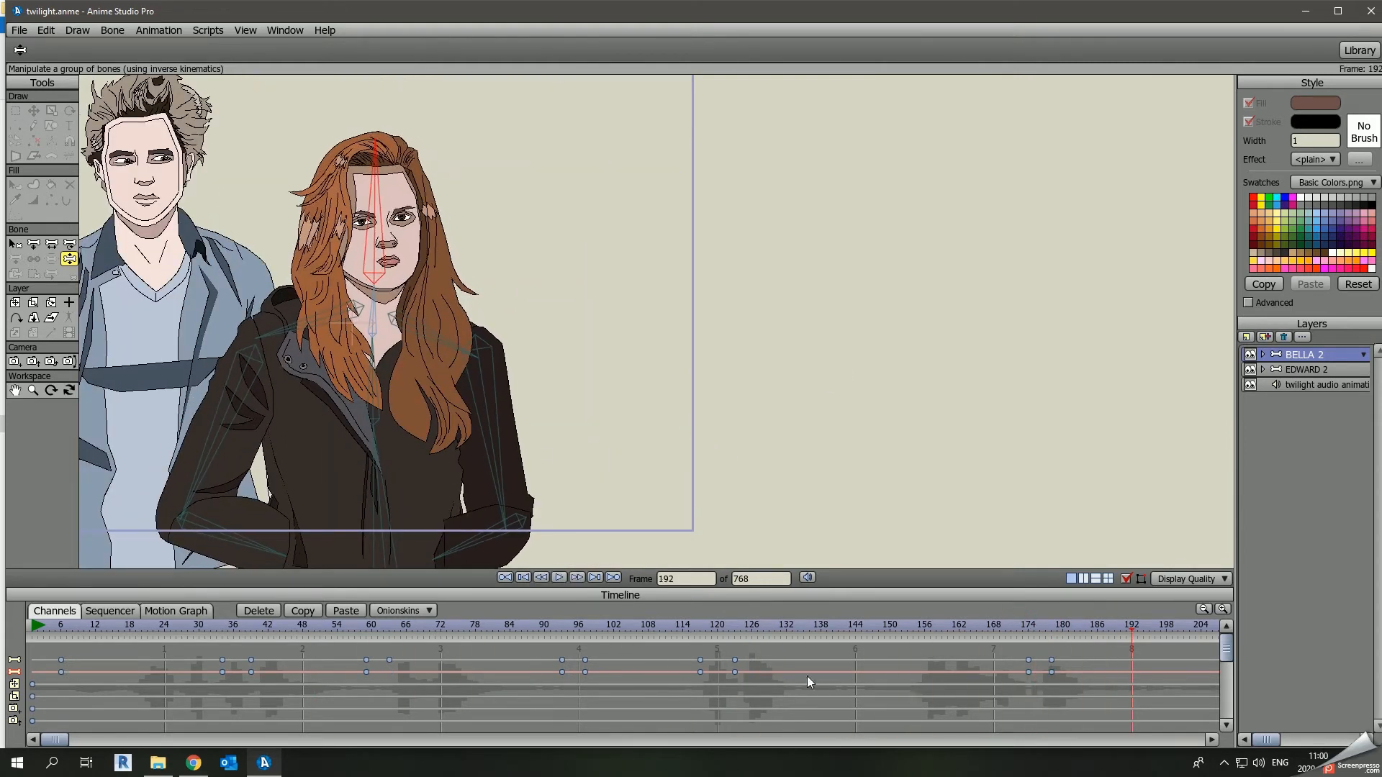
Step: Keyframe Bella's pose at frame 192, change it at frame 196, and play back the animation
right_click(1131, 659)
left_click(1155, 662)
left_click(1151, 630)
scroll(580, 368, "up", 2)
left_click_drag(49, 742, 70, 742)
left_click(63, 630)
key("space")
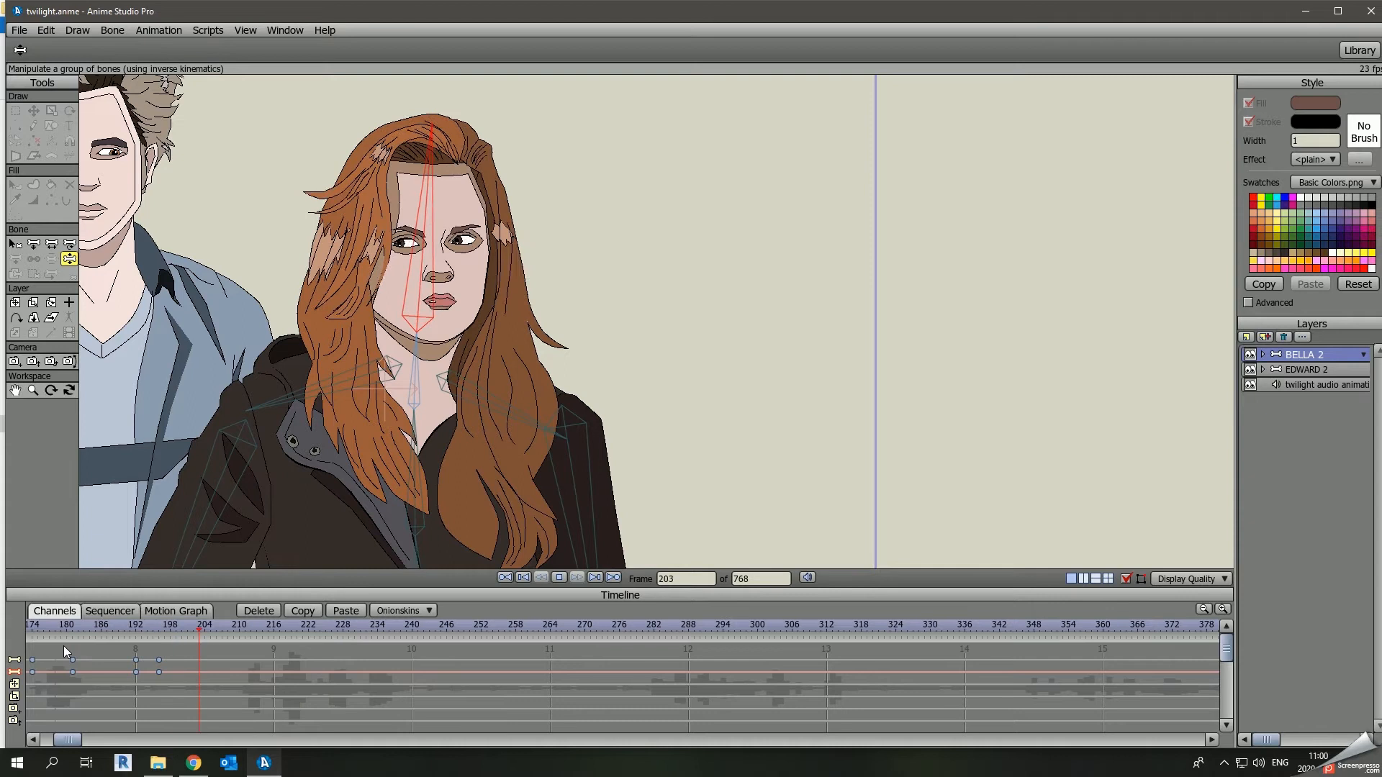
Step: Keyframe Bella's pose at frame 231 and adjust her forearm nearest Edward at frame 237
scroll(345, 432, "down", 2)
left_click(360, 628)
right_click(360, 658)
left_click(389, 652)
left_click(393, 627)
left_click_drag(372, 542, 402, 541)
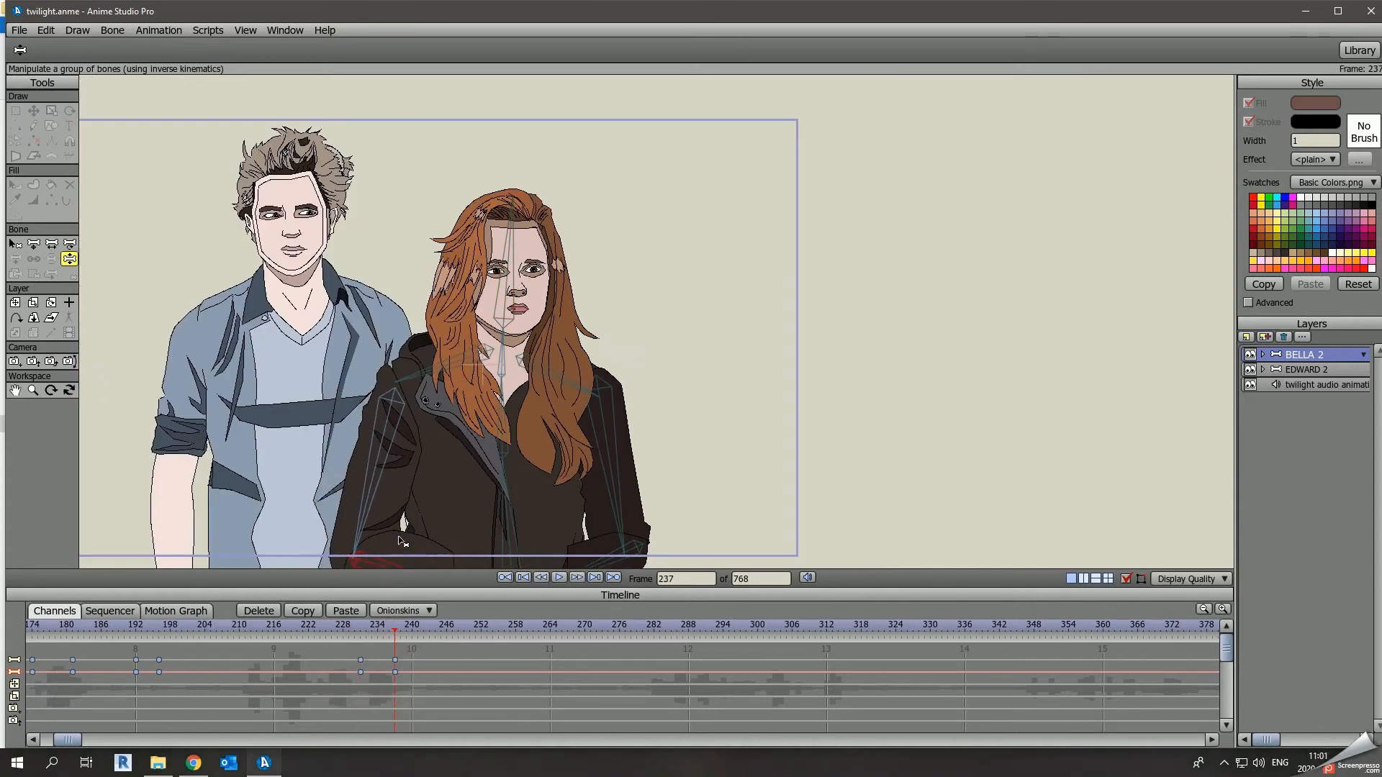
Step: Shift Bella's upper arm bones inward at frame 237 with the Translate Bone tool, and scrub through the movement
left_click(33, 244)
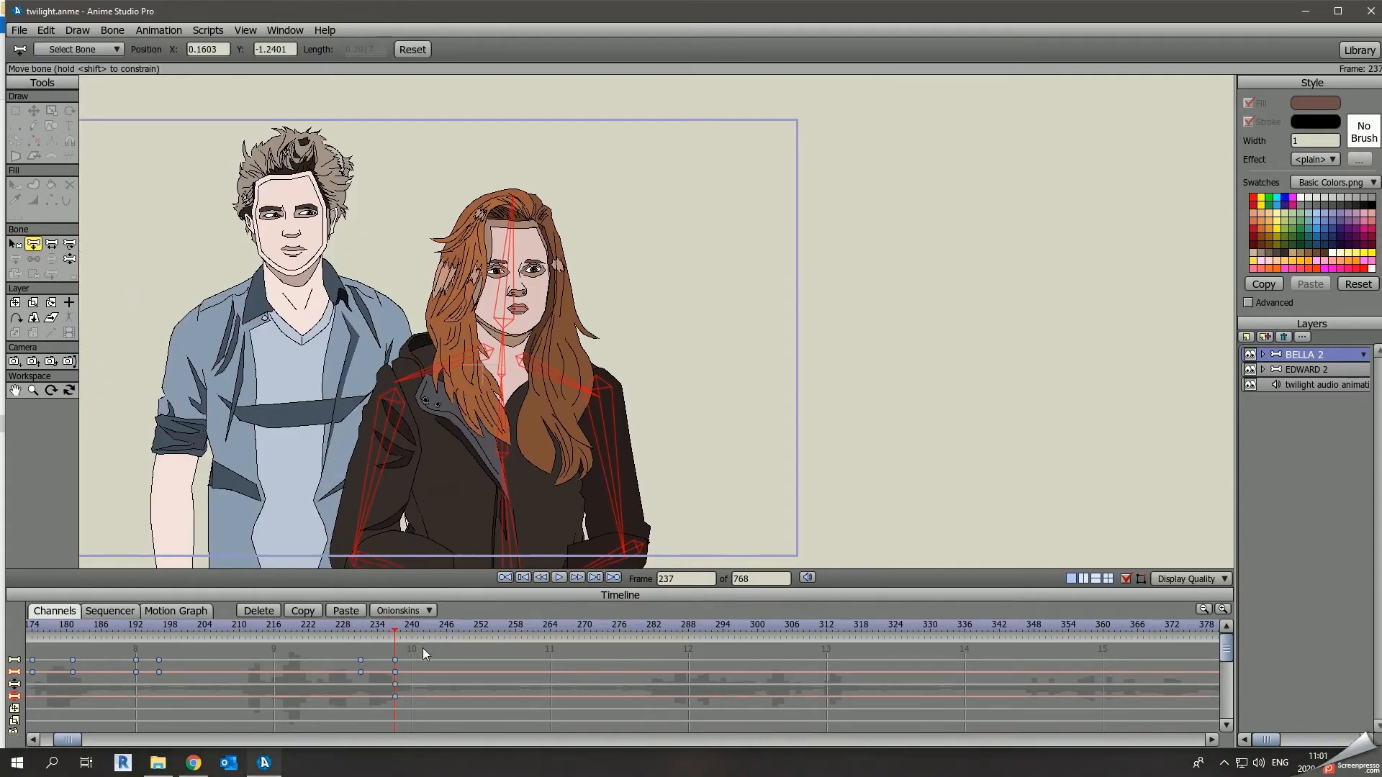
left_click(400, 389)
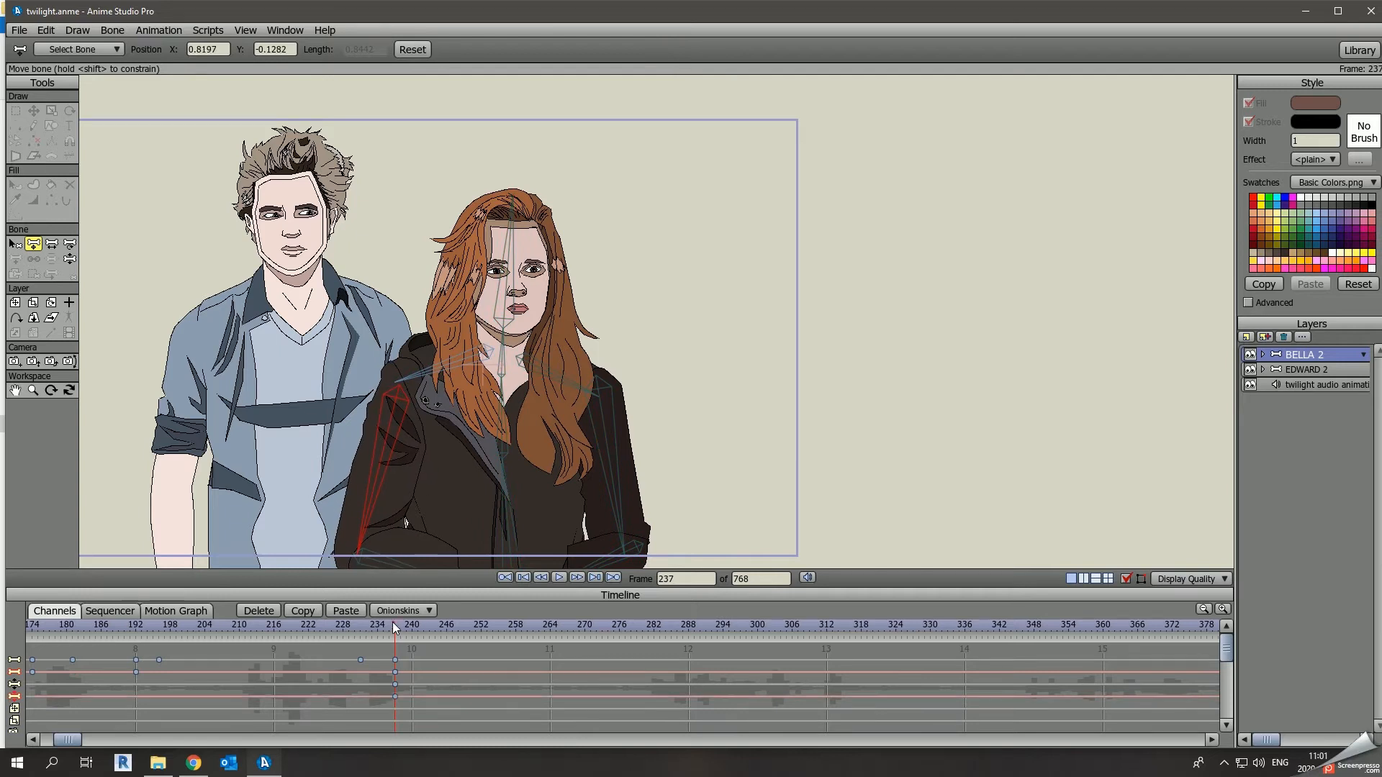
left_click(69, 259)
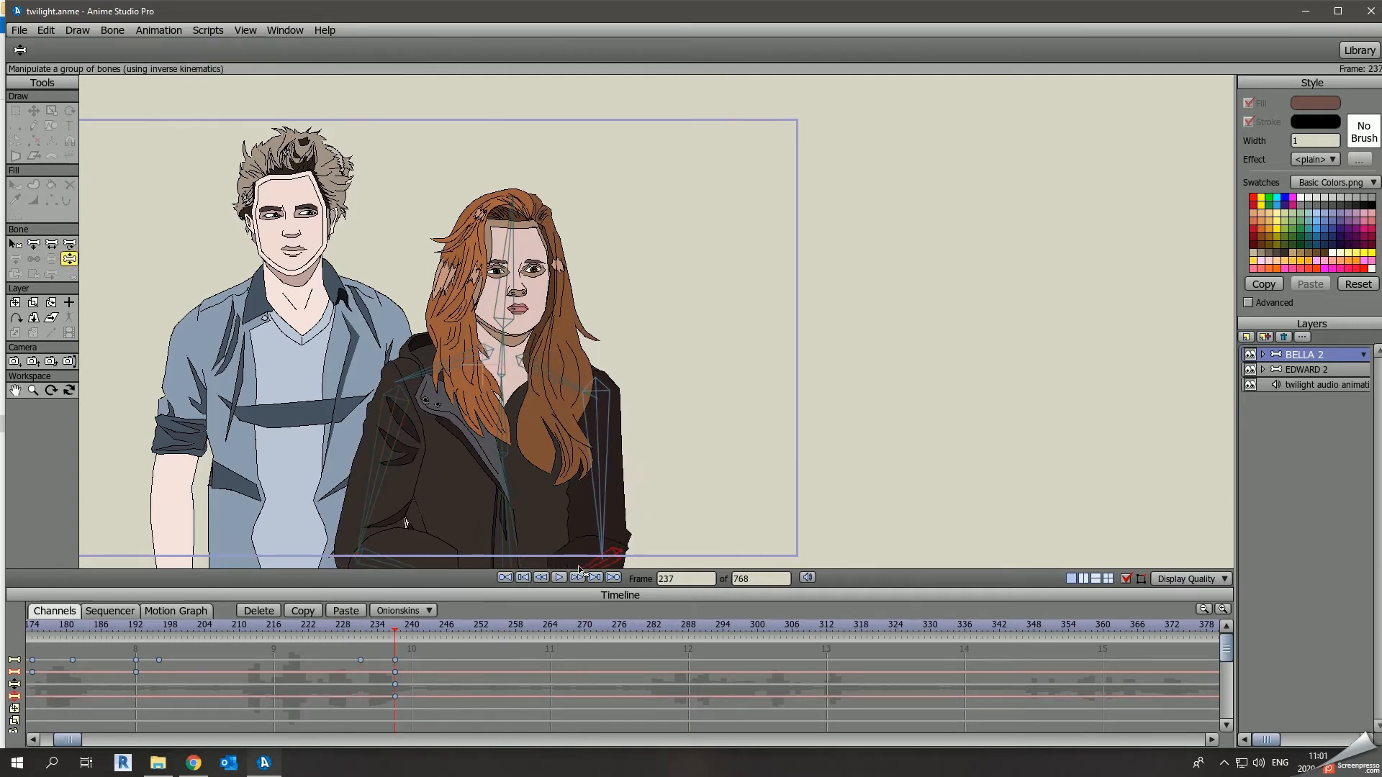
left_click(96, 634)
left_click_drag(94, 630, 364, 632)
left_click(252, 634)
Step: Select all of Bella's bones and add angle and position keyframes at frame 206
left_click(216, 634)
key("ctrl+a")
right_click(216, 672)
left_click(245, 655)
right_click(216, 695)
left_click(241, 655)
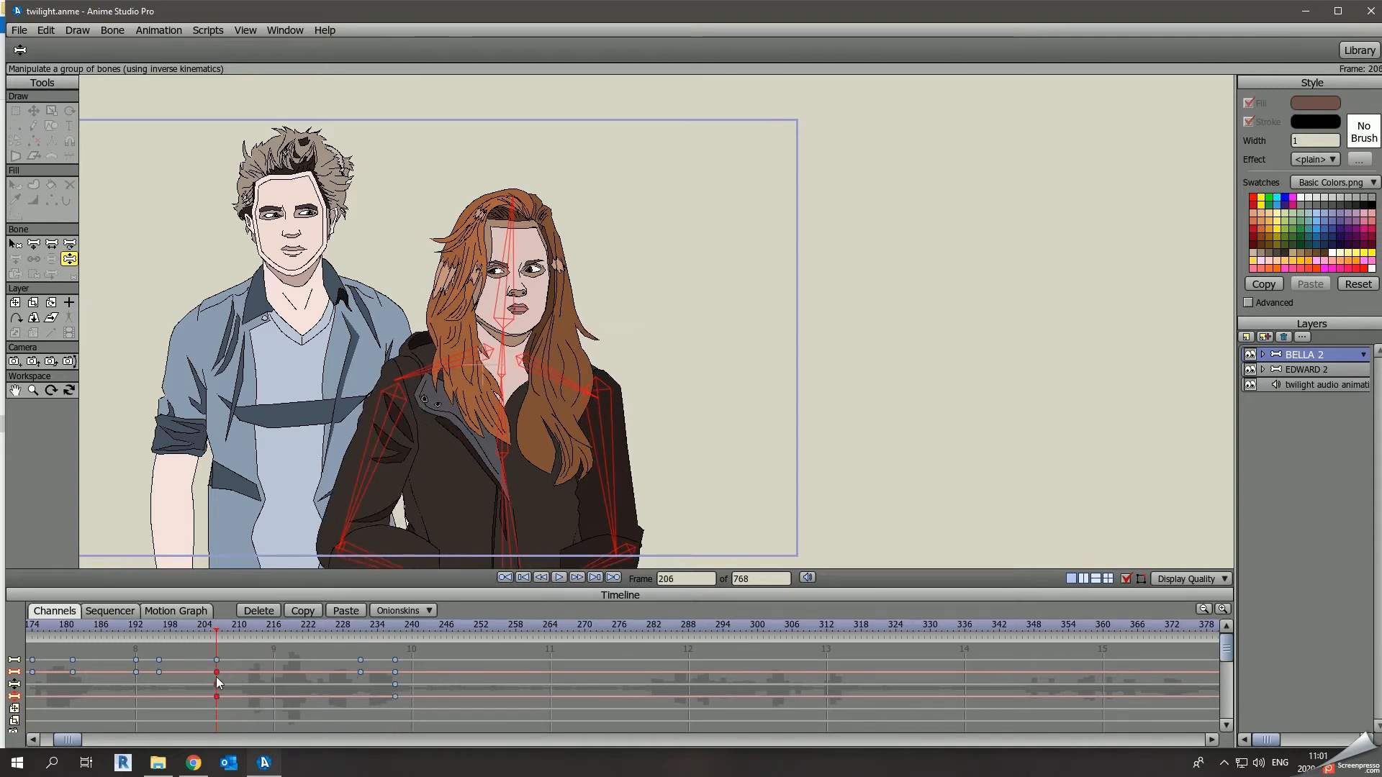
Step: Copy the frame 206 keyframes, paste them at frame 225, and play back the animation
left_click(311, 612)
left_click(326, 633)
left_click(346, 611)
key("space")
left_click(222, 637)
key("space")
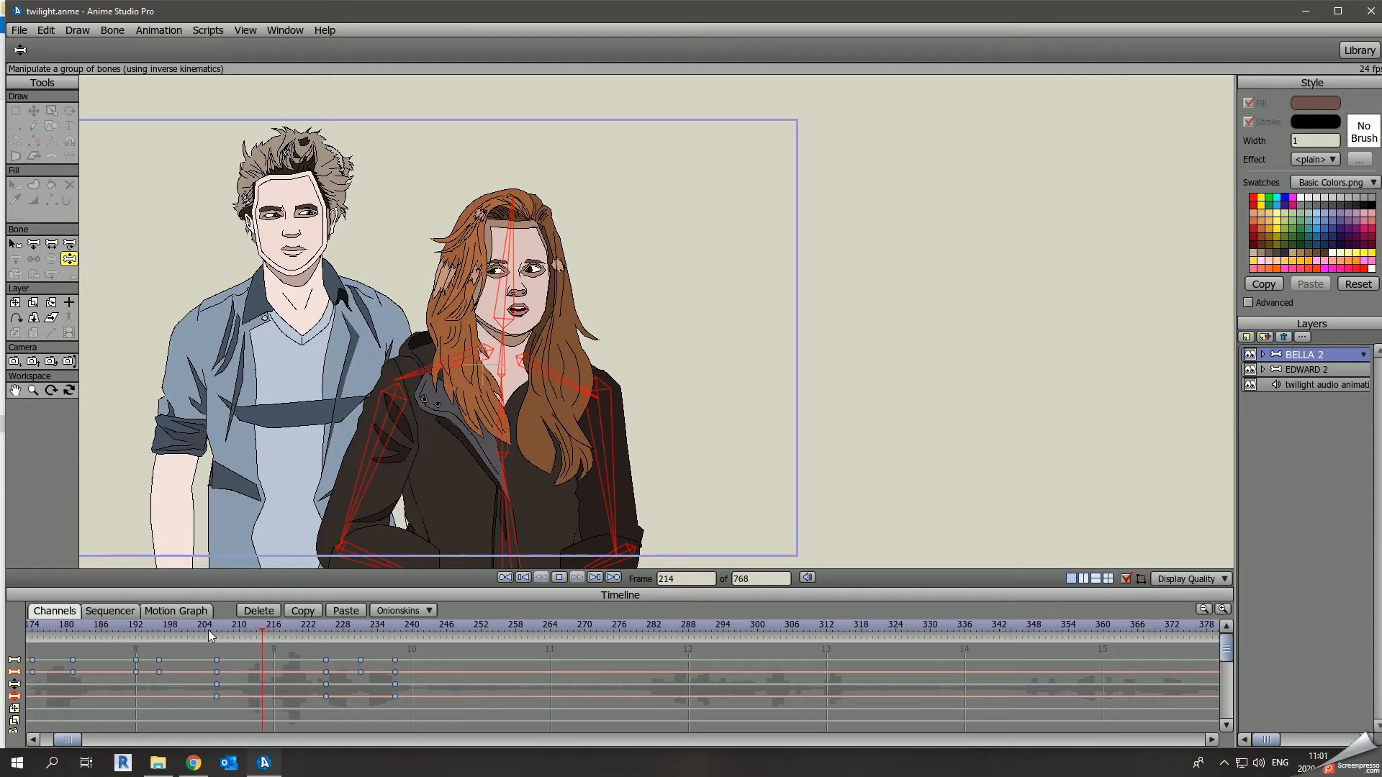
Step: Adjust Bella's head tilt and upper body pose slightly at frame 244
scroll(489, 288, "up", 1)
left_click_drag(483, 216, 488, 217)
left_click_drag(471, 349, 474, 350)
left_click_drag(459, 501, 442, 437)
Step: Keyframe all of Bella's bones at frame 278 to hold her pose
left_click_drag(362, 633, 619, 627)
key("ctrl+a")
right_click(631, 671)
left_click(650, 654)
Step: Reposition Bella's head and both arms at frame 285
left_click_drag(449, 375, 440, 377)
mouse_move(664, 633)
left_mouse_down()
mouse_move(606, 638)
mouse_move(671, 634)
left_mouse_up()
left_click_drag(551, 473, 576, 466)
left_click_drag(313, 496, 273, 492)
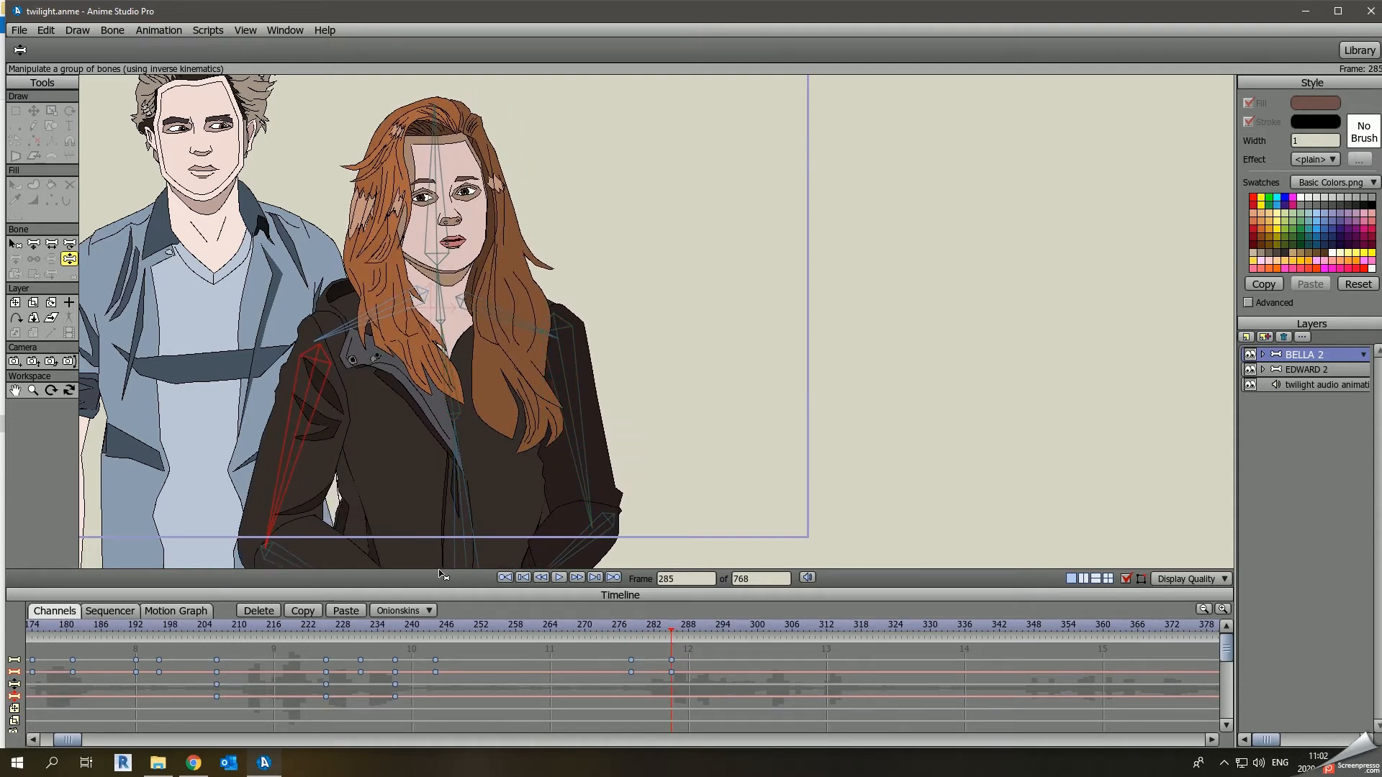
left_click_drag(572, 554, 576, 561)
left_click_drag(320, 564, 333, 578)
Step: Keyframe Bella's pose at frame 291 and tilt her head at frame 298, playing back the animation
scroll(396, 389, "down", 2)
left_click_drag(707, 632, 747, 632)
left_click_drag(435, 196, 446, 199)
scroll(461, 216, "down", 2)
scroll(518, 303, "up", 4)
left_click_drag(684, 630, 584, 637)
key("space")
left_click(340, 625)
key("space")
Step: Keyframe Bella's pose at frame 333 and adjust her head and arm at frame 338, playing back the result
left_click(949, 630)
right_click(949, 658)
left_click(968, 653)
left_click(978, 629)
left_click_drag(460, 293, 467, 293)
left_click_drag(468, 302, 489, 196)
left_click_drag(628, 434, 640, 434)
left_click_drag(537, 628, 643, 627)
key("space")
key("space")
Step: Keyframe all of Bella's bones at frame 355 and adjust both forearms at frame 359, playing back the movement
key("ctrl+a")
right_click(1074, 660)
left_click(1093, 654)
left_click(1098, 632)
scroll(513, 453, "down", 2)
left_click_drag(513, 454, 581, 438)
left_click_drag(483, 524, 487, 522)
left_click_drag(709, 515, 713, 516)
key("space")
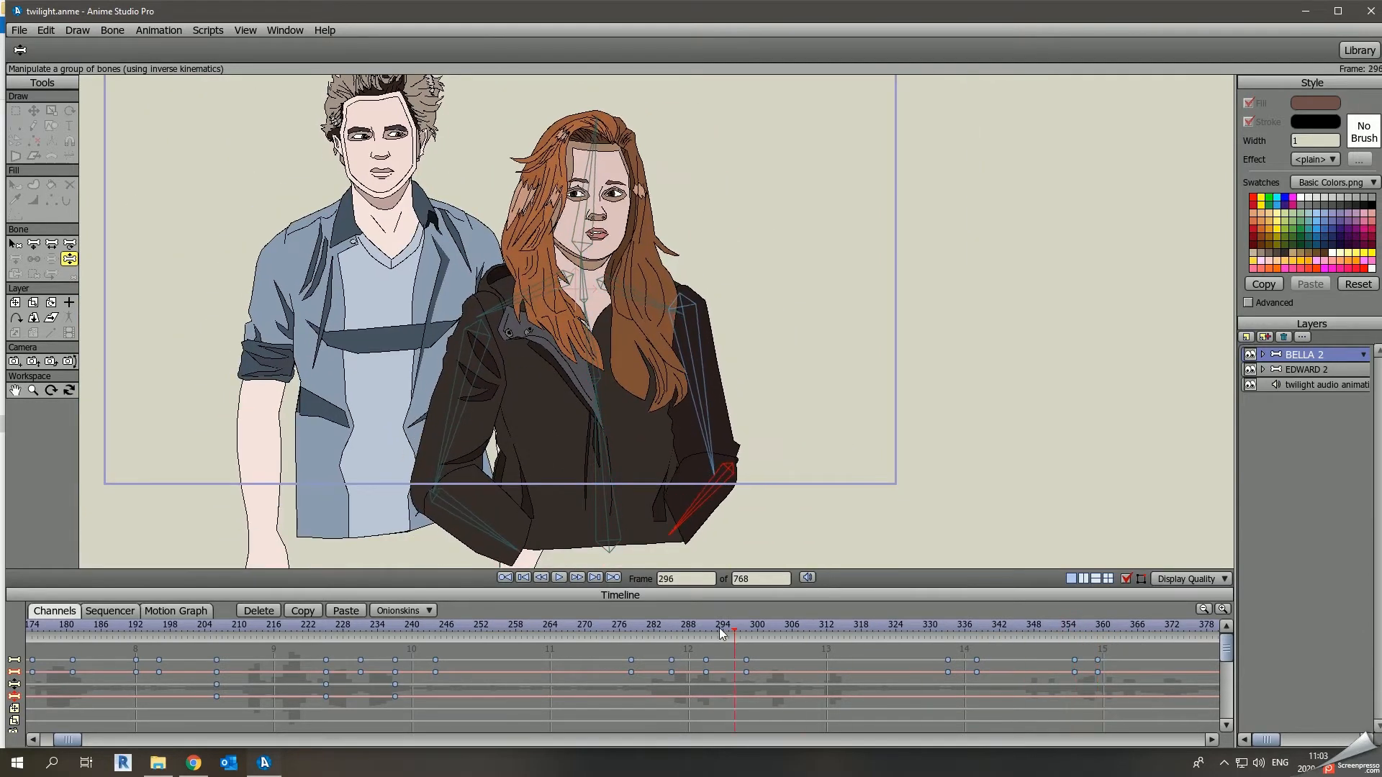
key("space")
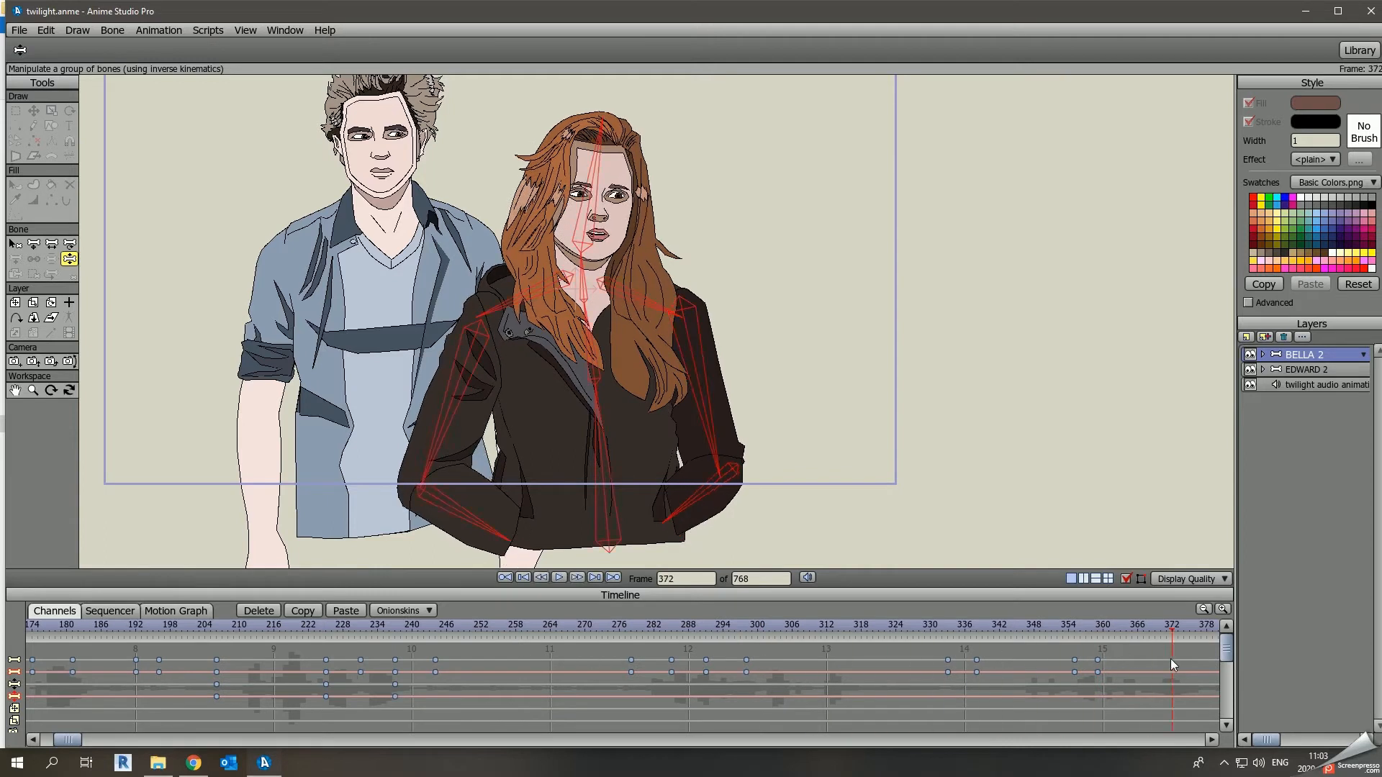
Step: Keyframe Bella's pose at frame 372 and tilt her head toward Edward at frame 377
left_click_drag(69, 741, 80, 743)
left_click(367, 639)
left_click_drag(597, 148, 589, 146)
Step: Keyframe all of Bella's bones at frame 399 and shift both arms slightly at frame 404
left_click_drag(298, 639, 492, 639)
key("ctrl+a")
right_click(493, 645)
left_click(523, 652)
left_click(521, 637)
left_click_drag(448, 393, 453, 395)
left_click_drag(699, 410, 702, 414)
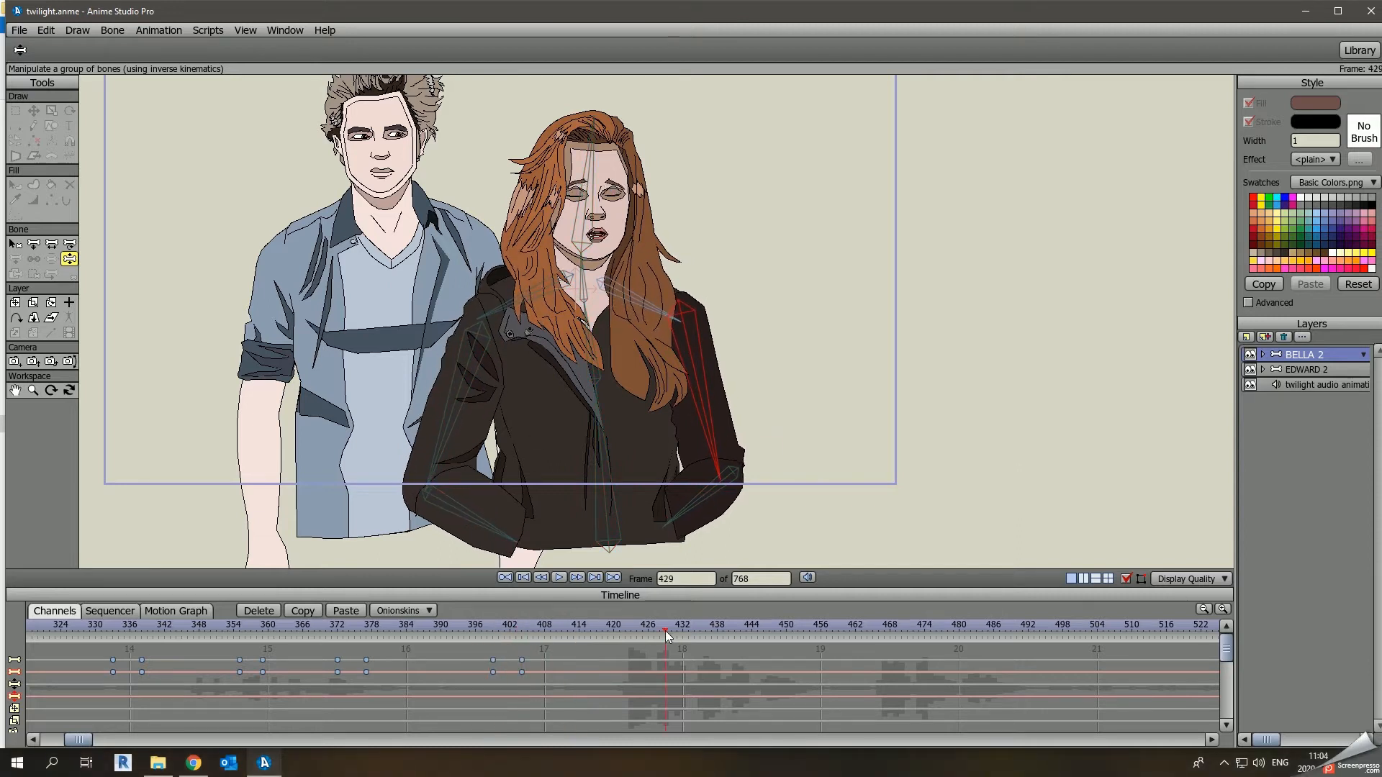
Step: Keyframe Bella's pose at frame 417 and adjust both forearms at frame 421, playing back the animation
right_click(597, 657)
left_click(605, 650)
left_click_drag(697, 502, 700, 499)
left_click_drag(481, 519, 489, 522)
left_click_drag(620, 633, 385, 634)
key("space")
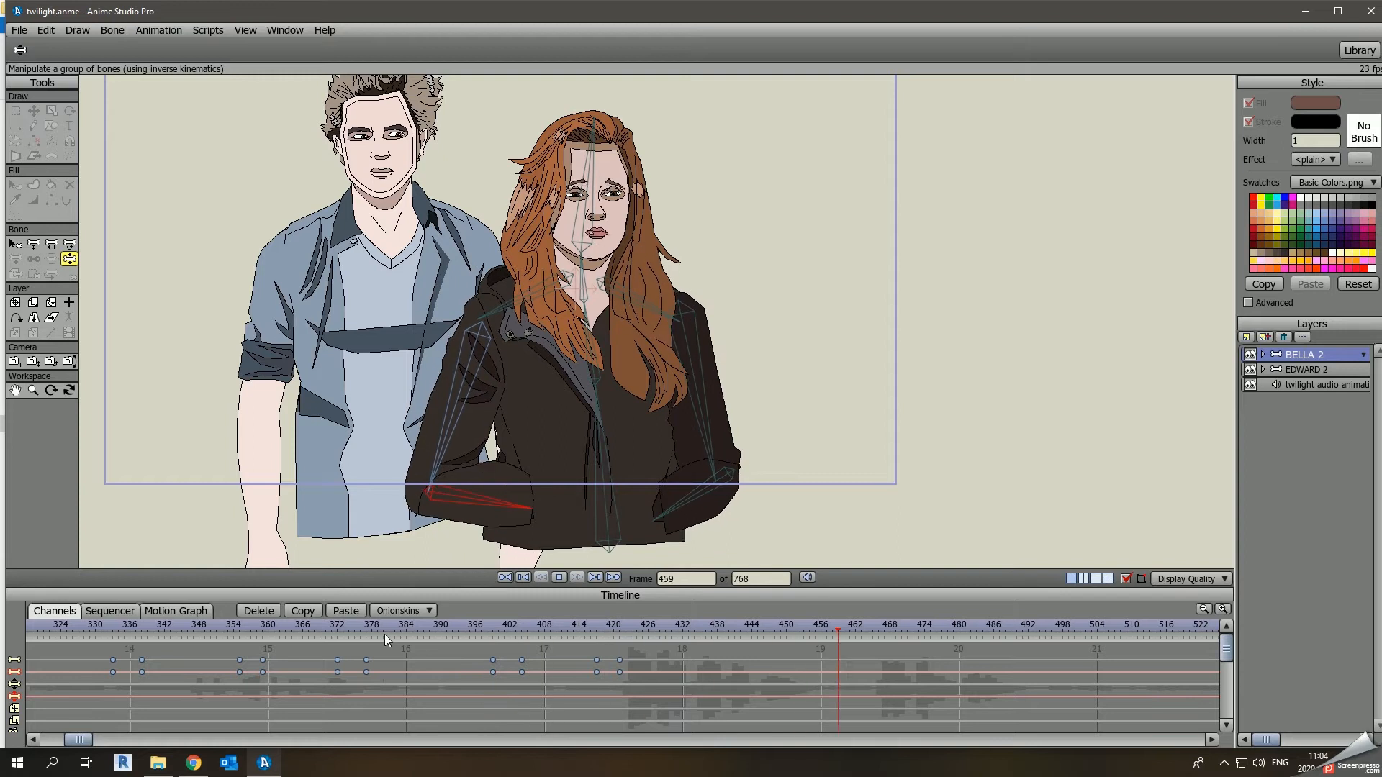
Step: Keyframe all of Bella's bones at frame 462 and adjust her head tilt at frame 466
left_click_drag(588, 154, 590, 157)
left_click(468, 499)
key("ctrl+a")
right_click(857, 660)
left_click(885, 651)
left_click(878, 633)
left_click_drag(575, 204, 577, 186)
Step: Keyframe Bella's pose at frames 483 and 488 and play back the animation
left_click(975, 627)
key("ctrl+a")
right_click(977, 660)
left_click(1004, 651)
left_click_drag(87, 738, 93, 739)
left_click(395, 628)
key("space")
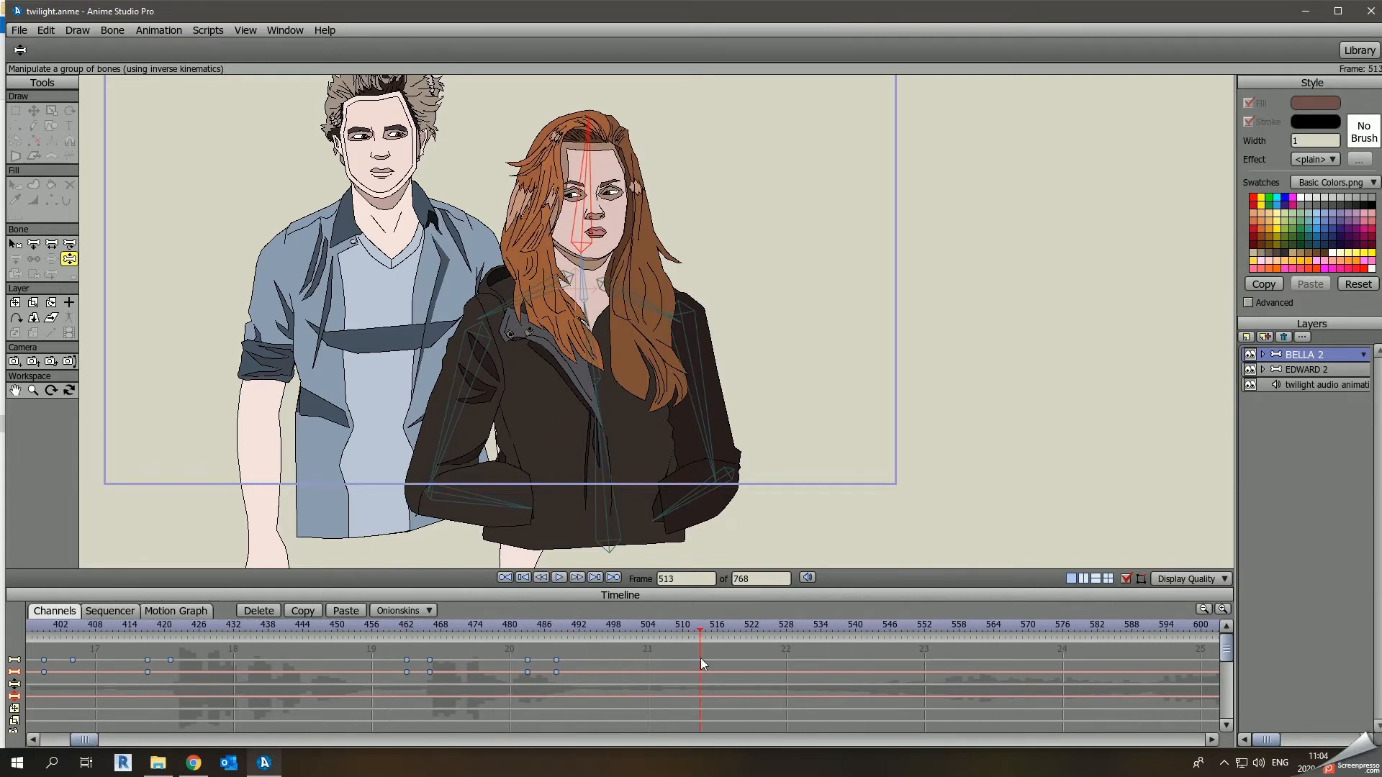
Step: Adjust Bella's head slightly just after frame 513 and keyframe all her bones at frame 546
left_click_drag(546, 210, 555, 281)
left_click_drag(593, 233, 590, 235)
left_click_drag(722, 635, 889, 638)
key("ctrl+a")
right_click(890, 645)
left_click(917, 652)
Step: Shift both of Bella's forearms slightly at frame 551
left_click(920, 635)
left_click_drag(569, 512, 567, 407)
left_click_drag(494, 475, 492, 475)
left_click_drag(687, 471, 682, 465)
Step: Keyframe all of Bella's bones at frame 578 and adjust both arms at frame 584
left_click_drag(913, 628, 1075, 637)
key("ctrl+a")
right_click(1073, 646)
left_click(1100, 652)
left_click_drag(86, 745, 97, 753)
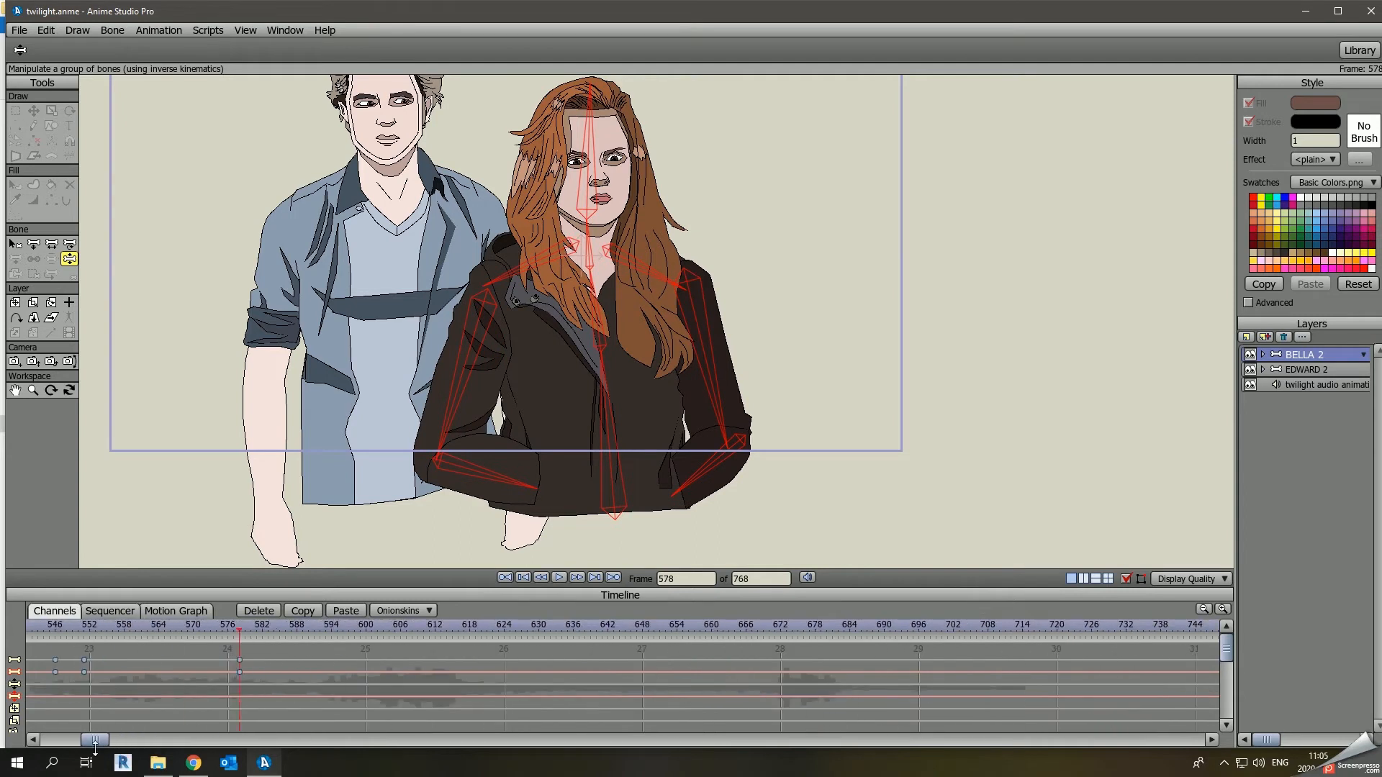
left_click_drag(671, 495, 665, 491)
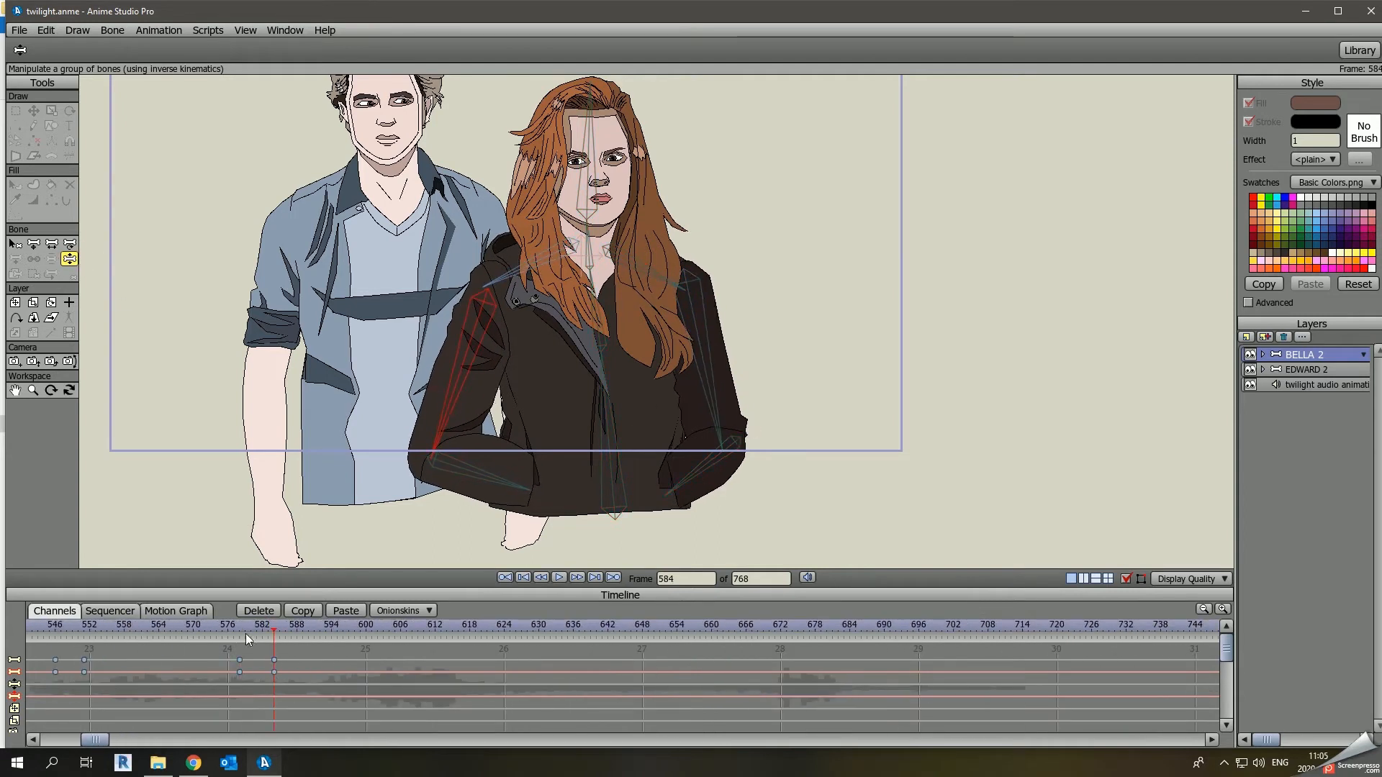
Step: Keyframe all of Bella's bones at frame 599 and tilt her head slightly at frame 605
key("ctrl+a")
right_click(361, 643)
left_click(387, 650)
left_click(394, 634)
left_click_drag(491, 253, 505, 343)
left_click_drag(606, 189, 614, 189)
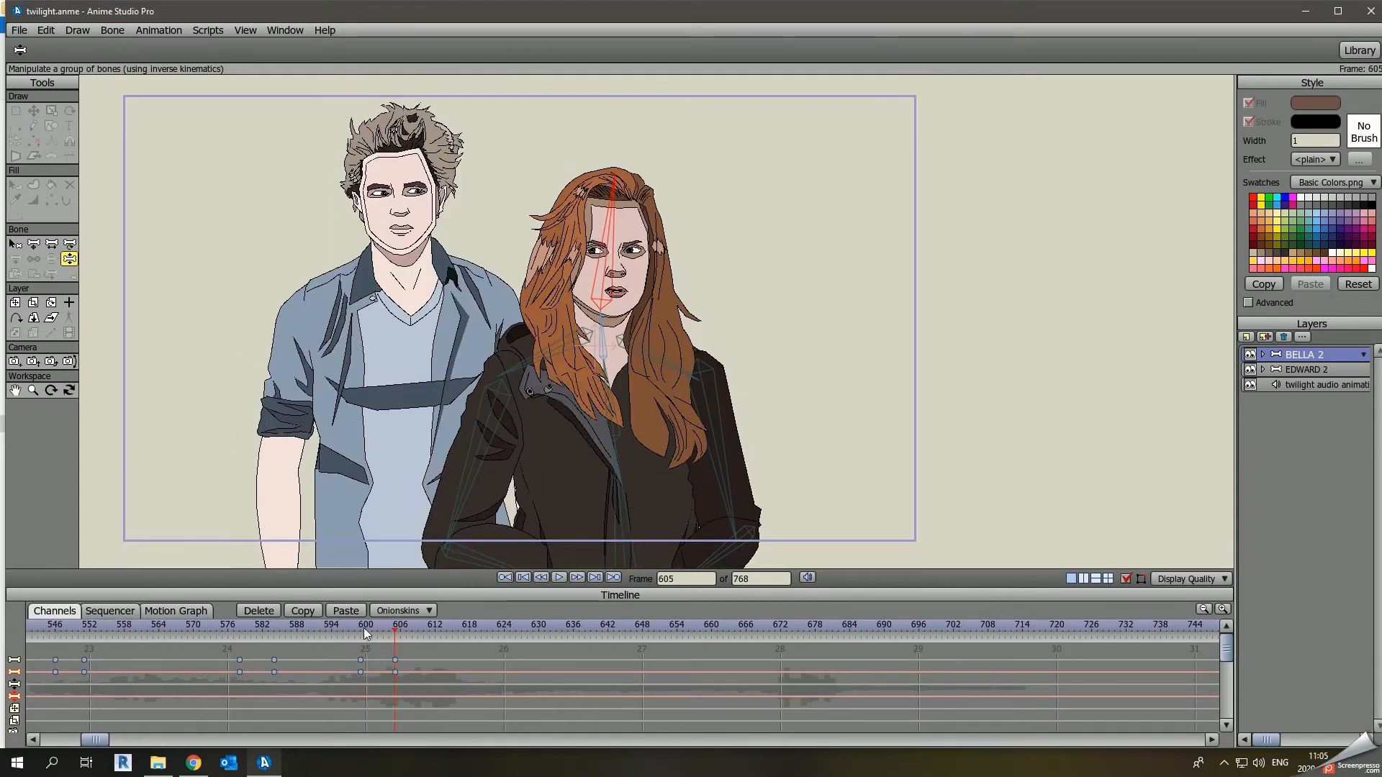
Step: Keyframe all of Bella's bones near frame 627 and adjust her head near frame 632
left_click_drag(473, 631, 522, 634)
key("ctrl+a")
right_click(522, 643)
left_click(560, 654)
left_click(550, 632)
mouse_move(594, 327)
left_mouse_down()
mouse_move(596, 371)
mouse_move(612, 317)
left_mouse_up()
Step: Keyframe all of Bella's bones near frame 665 and adjust her pose near frame 673
left_click_drag(732, 634, 741, 634)
key("ctrl+a")
right_click(740, 644)
left_click(771, 655)
left_click(788, 634)
left_click_drag(606, 419, 604, 386)
Step: Adjust Bella's arms near frames 681 and 685 and scrub through the end of the animation
left_click(832, 634)
left_click_drag(446, 549, 465, 550)
left_click(856, 633)
left_click_drag(684, 554, 698, 581)
left_click_drag(745, 633, 1017, 629)
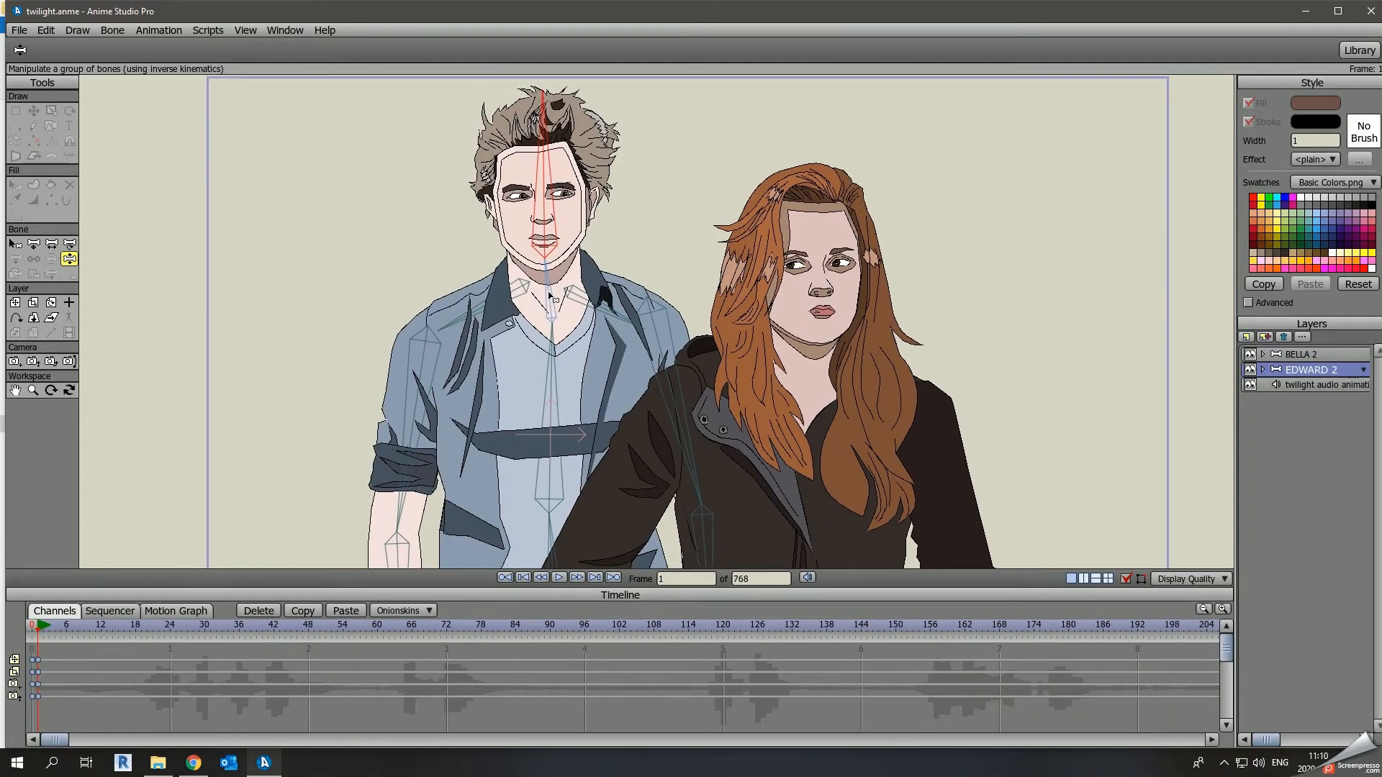
Step: Select Layer 2, which holds the pupils, inside the Layer 4 group of EDWARD 2
scroll(569, 237, "down", 1)
left_click_drag(580, 210, 597, 278)
scroll(561, 252, "up", 4)
mouse_move(491, 227)
left_mouse_down()
mouse_move(484, 188)
mouse_move(506, 216)
left_mouse_up()
scroll(505, 217, "up", 2)
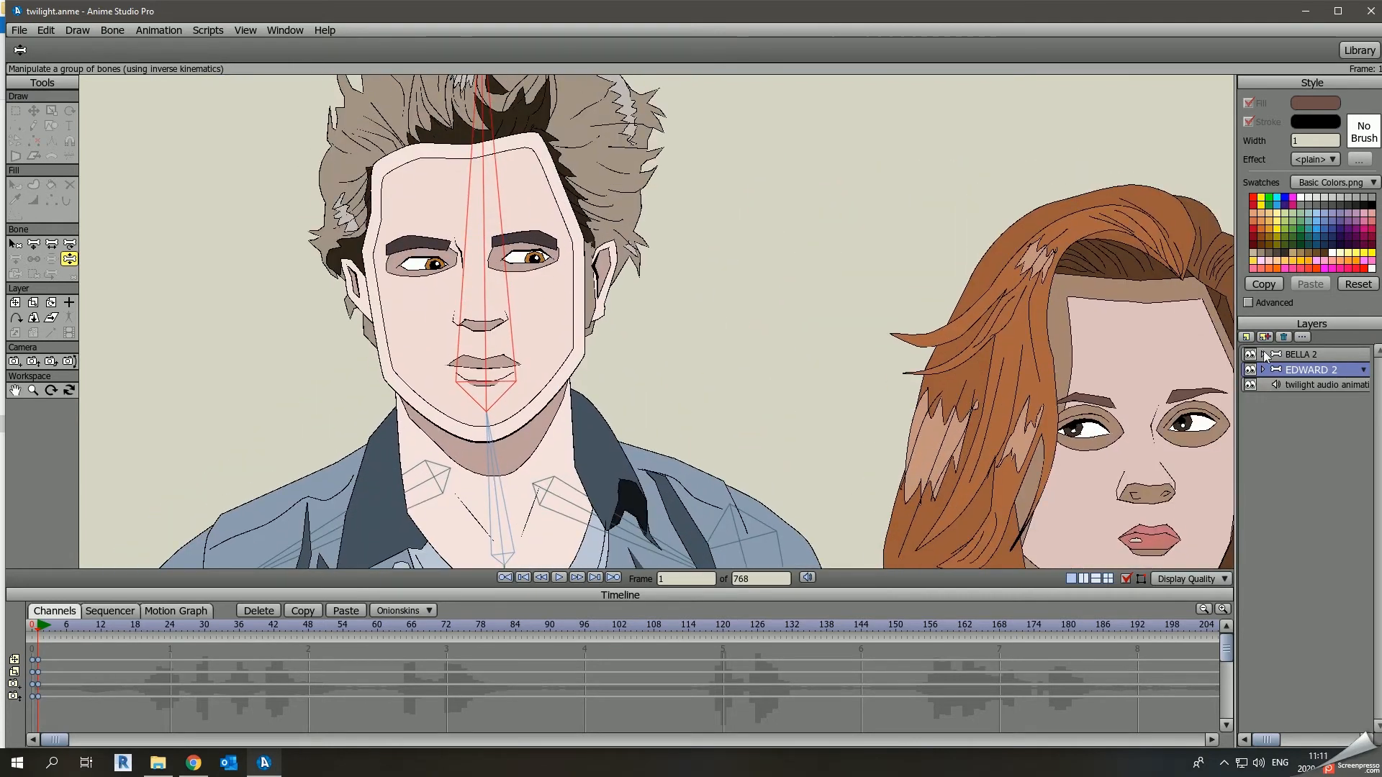
left_click(1263, 368)
left_click(1312, 432)
left_click(1312, 417)
Step: Keyframe Edward's pupils at frame 6 and shift them slightly sideways at frame 10 with Transform Points
scroll(522, 251, "up", 3)
left_click(67, 629)
left_click(35, 111)
left_click_drag(331, 288, 401, 345)
scroll(401, 345, "up", 3)
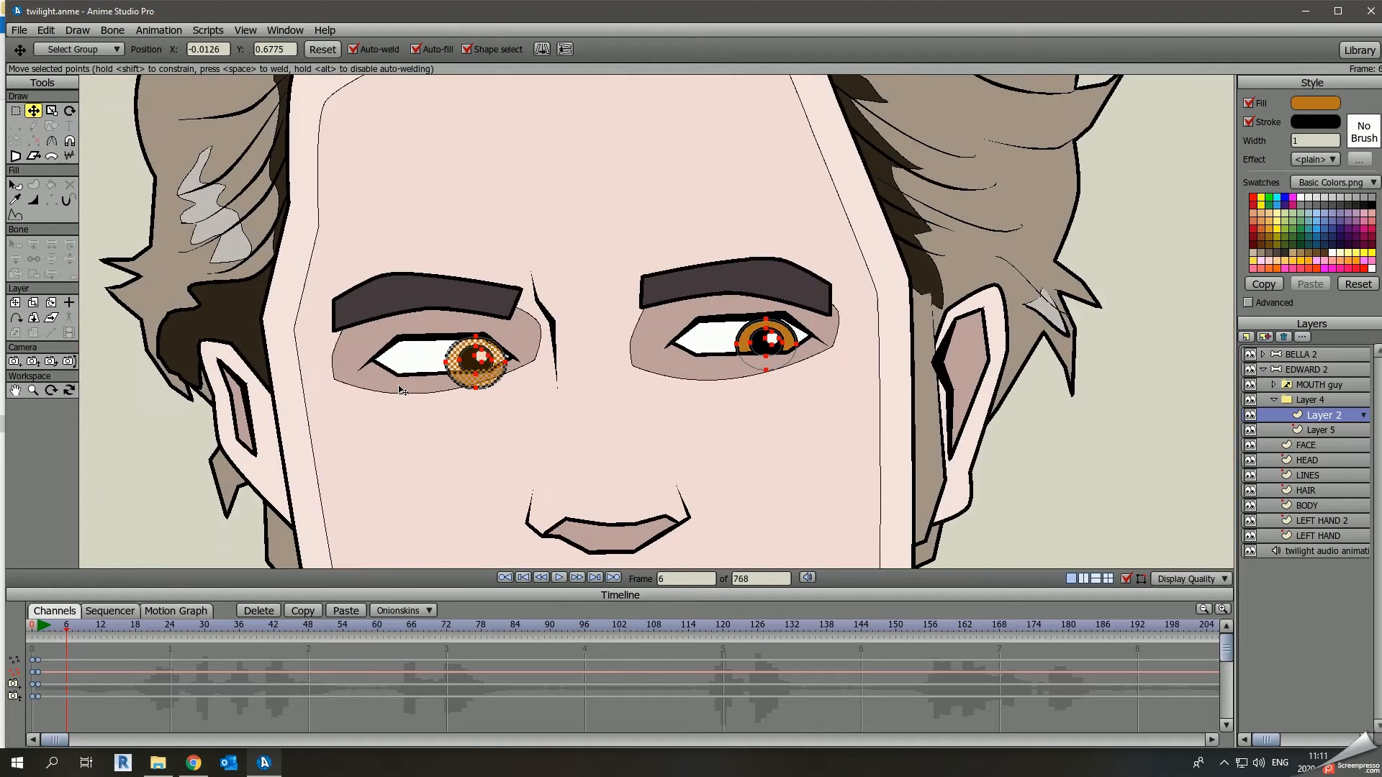
right_click(69, 663)
left_click(102, 654)
left_click(90, 628)
left_click_drag(378, 460, 368, 459)
Step: Keyframe Edward's pupils at frames 16 and 33 and shift them slightly at frames 21 and 37
left_click_drag(90, 631, 127, 662)
left_click_drag(353, 502, 344, 502)
left_click(221, 631)
right_click(222, 659)
left_click(249, 651)
left_click(246, 631)
left_click_drag(370, 444, 370, 448)
Step: Keyframe Edward's pupils at frame 51 and shift them slightly at frame 55
left_click(326, 631)
right_click(326, 660)
left_click(351, 652)
left_click(349, 630)
left_click_drag(358, 508, 370, 501)
Step: Keyframe Edward's pupils at frames 64 and 76 and shift them slightly at frames 69 and 80
scroll(384, 536, "down", 3)
left_click(406, 630)
right_click(403, 660)
left_click(426, 661)
scroll(403, 504, "up", 3)
left_click(430, 631)
right_click(470, 660)
left_click(497, 653)
left_click(493, 630)
mouse_move(480, 448)
left_mouse_down()
mouse_move(488, 455)
mouse_move(466, 440)
left_mouse_up()
Step: Keyframe Edward's pupils at frames 89 and 103 and shift them slightly at frames 93 and 108
left_click(545, 631)
right_click(545, 659)
left_click(571, 654)
left_click(567, 631)
left_click(625, 631)
right_click(625, 659)
left_click(652, 654)
left_click(653, 631)
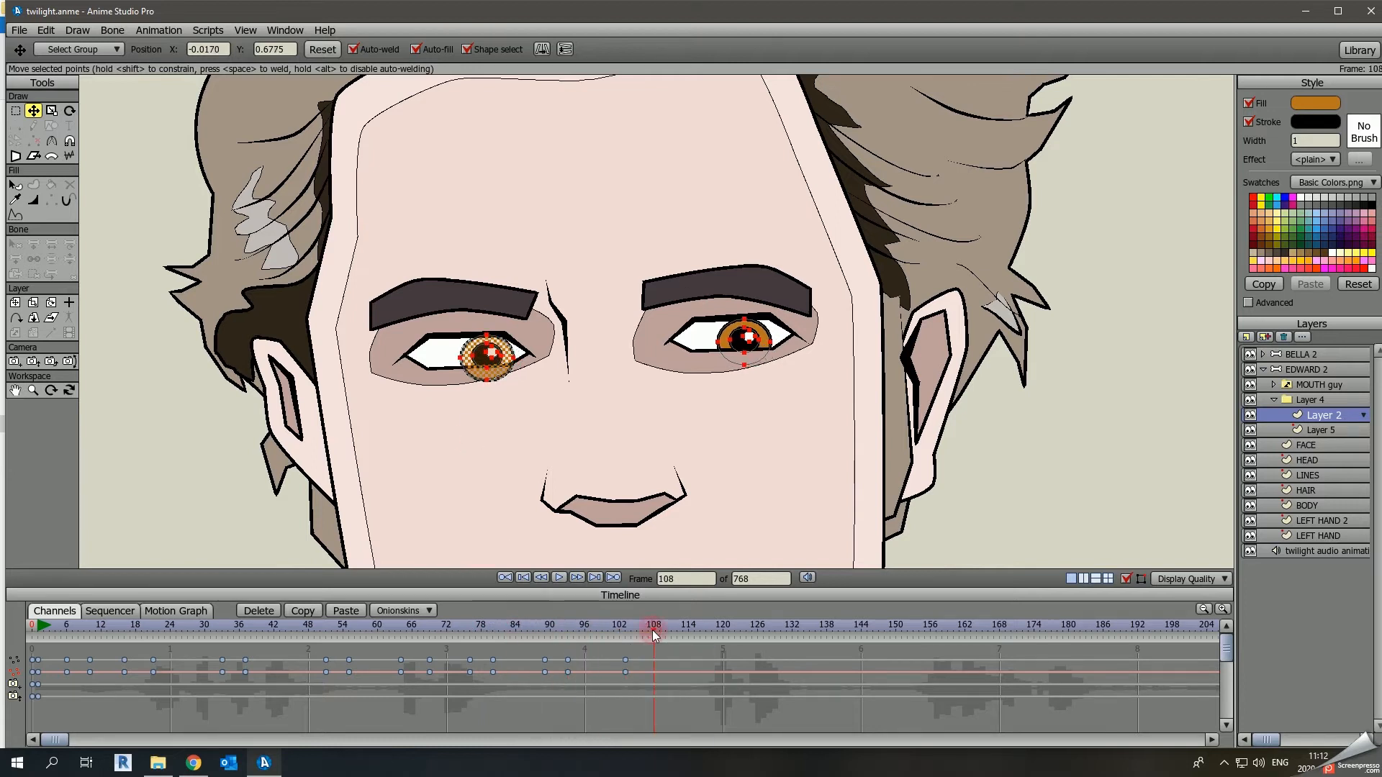
Step: Keyframe Edward's pupils at frame 118 and move them slightly at frame 121
scroll(461, 360, "down", 4)
left_click(712, 630)
right_click(711, 661)
left_click(738, 653)
left_click(729, 631)
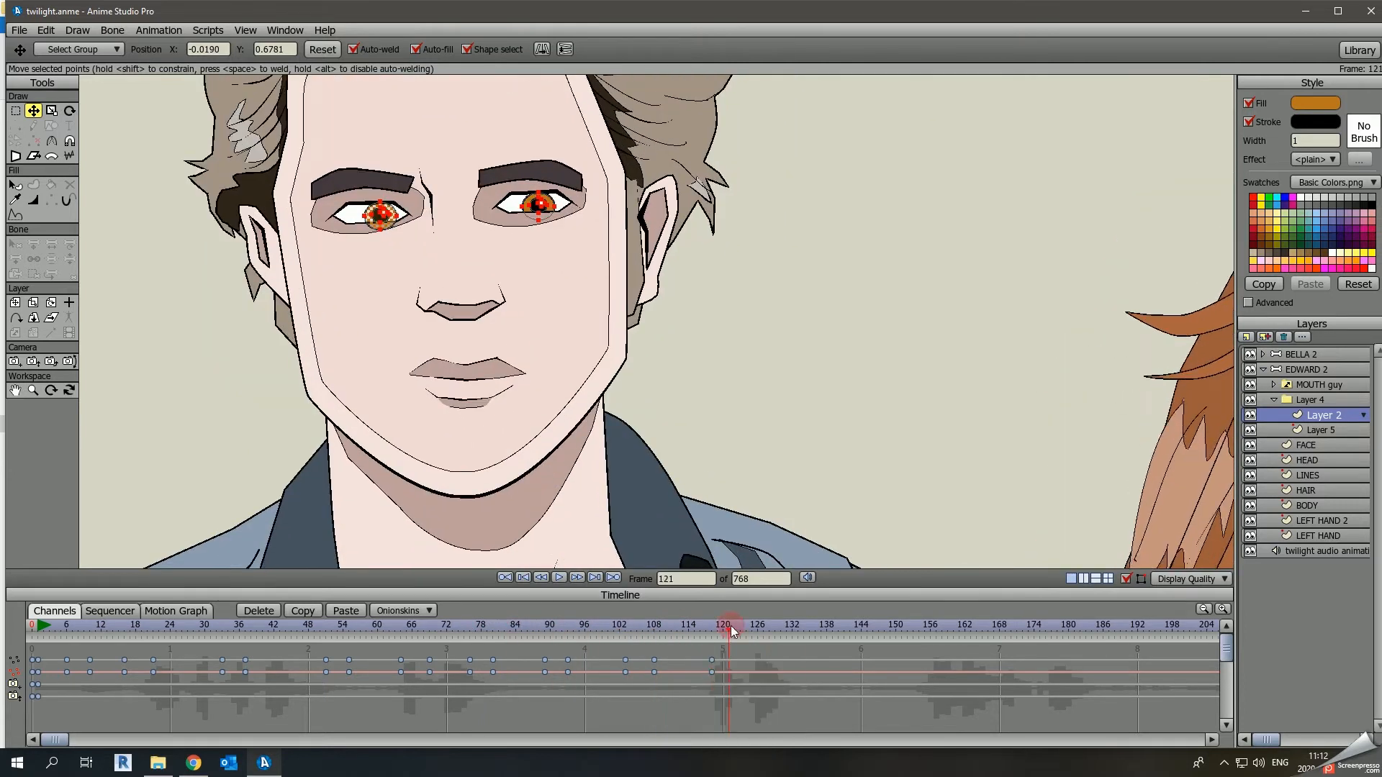
Step: Keyframe Edward's pupils at frame 134 and move them slightly at frame 137
scroll(548, 375, "up", 3)
right_click(804, 660)
left_click(830, 654)
left_click(831, 631)
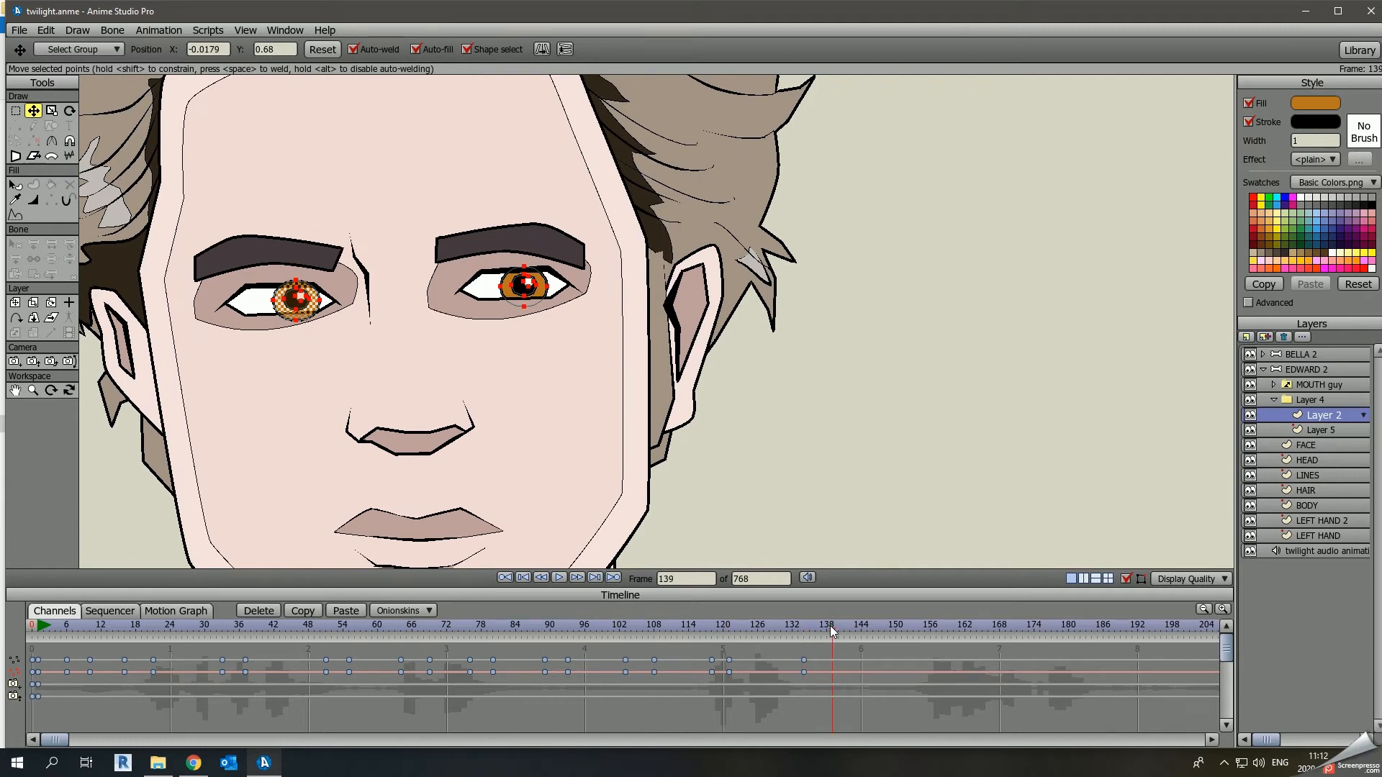
left_click_drag(513, 375, 520, 375)
Step: Keyframe Edward's pupils at frames 148 and 156 and shift them slightly at frames 151 and 159
right_click(885, 660)
left_click(911, 653)
left_click(895, 631)
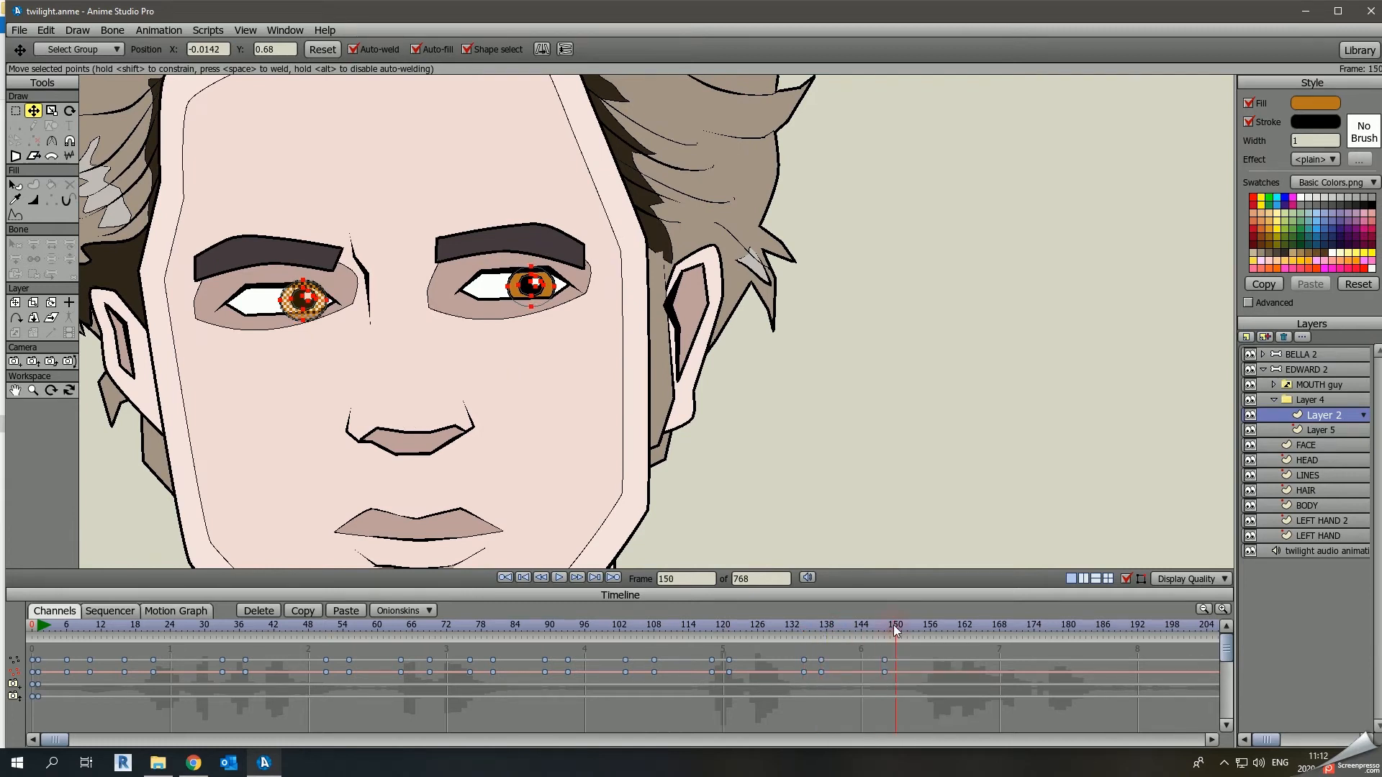
left_click_drag(516, 444, 515, 444)
right_click(931, 660)
left_click(962, 653)
left_click(948, 629)
Step: Keyframe Edward's pupils at frames 175 and 186, shifting them slightly at frame 179 in between
right_click(1040, 660)
left_click(1068, 653)
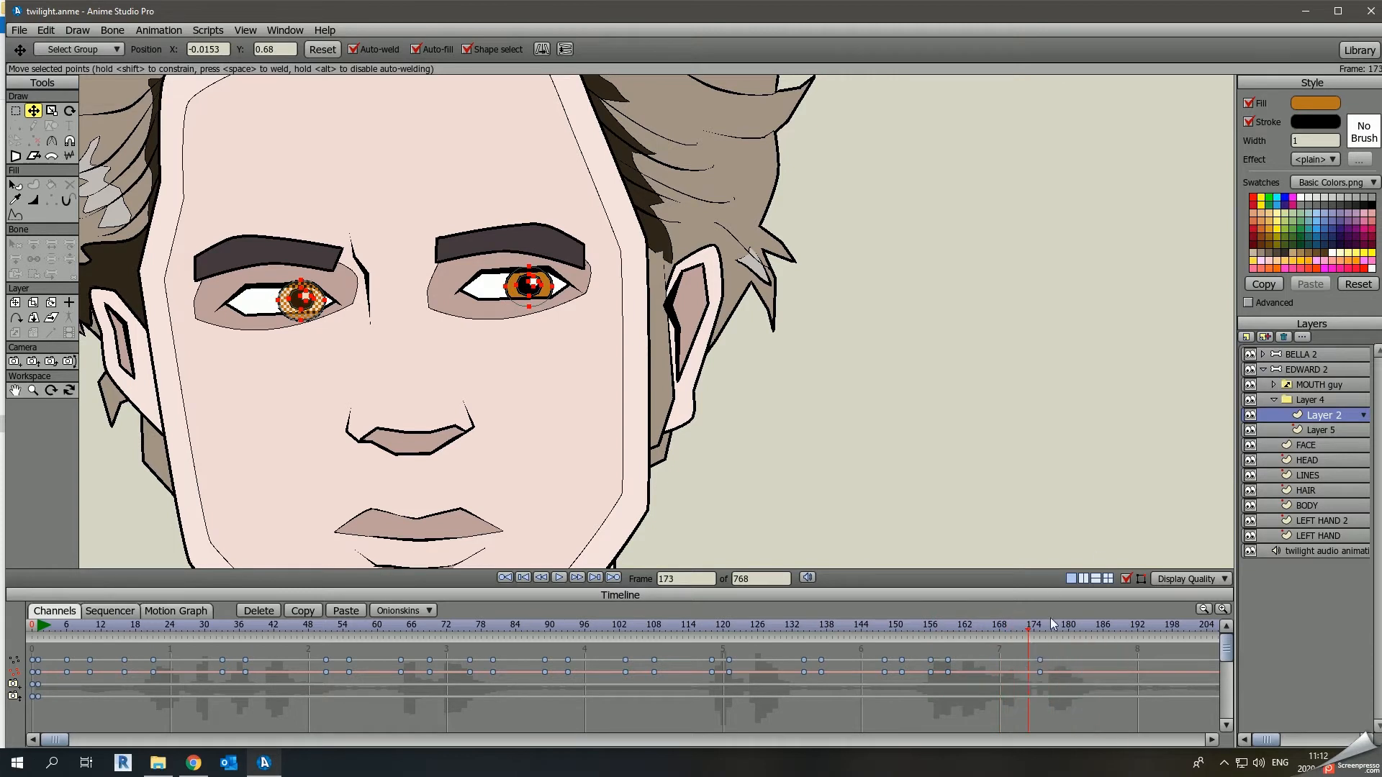
left_click_drag(427, 346, 430, 354)
scroll(430, 354, "down", 2)
left_click_drag(911, 383, 829, 384)
left_click(1103, 630)
right_click(1104, 660)
left_click(1129, 653)
Step: Copy Edward's pupil keyframes from frame 6 onward and paste them repeatedly along the timeline, up to about frame 726
left_click_drag(1120, 658, 62, 651)
left_click(303, 611)
left_click(351, 611)
left_click_drag(55, 740, 105, 741)
left_click(317, 632)
left_click(234, 632)
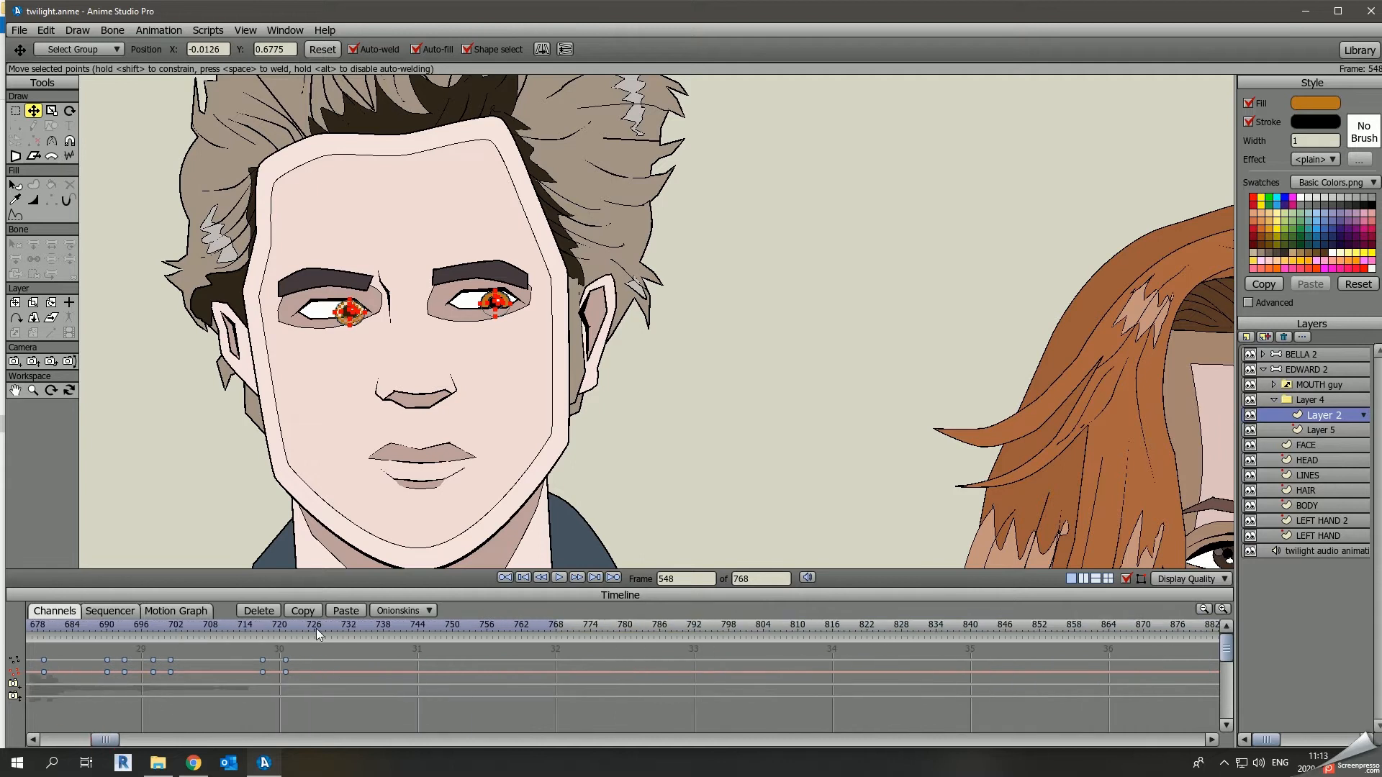
left_click(317, 632)
left_click(346, 611)
Step: Play back the animation to review Edward's eye movement and collapse his Layer 4 group
scroll(404, 468, "down", 2)
key("space")
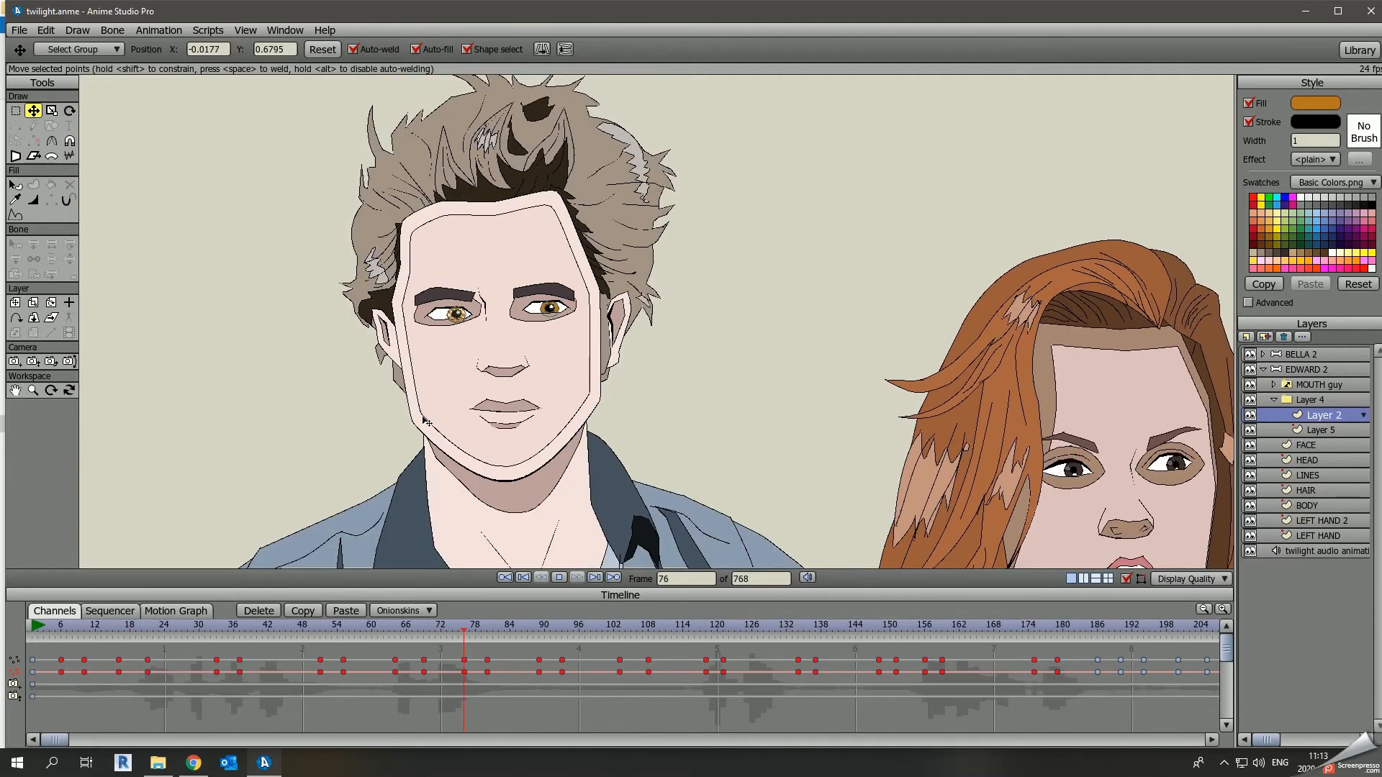
scroll(426, 422, "up", 2)
left_click(1273, 400)
scroll(752, 276, "down", 2)
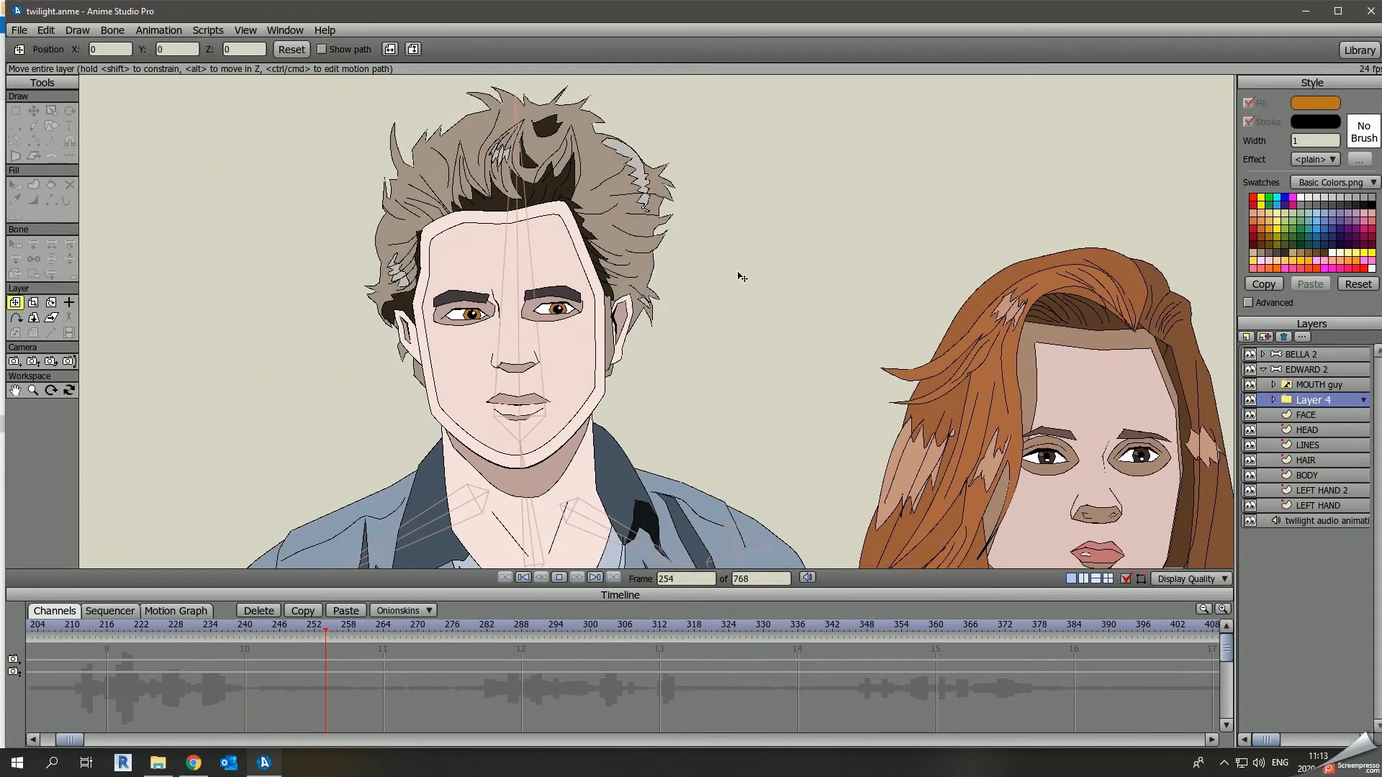
scroll(741, 276, "down", 2)
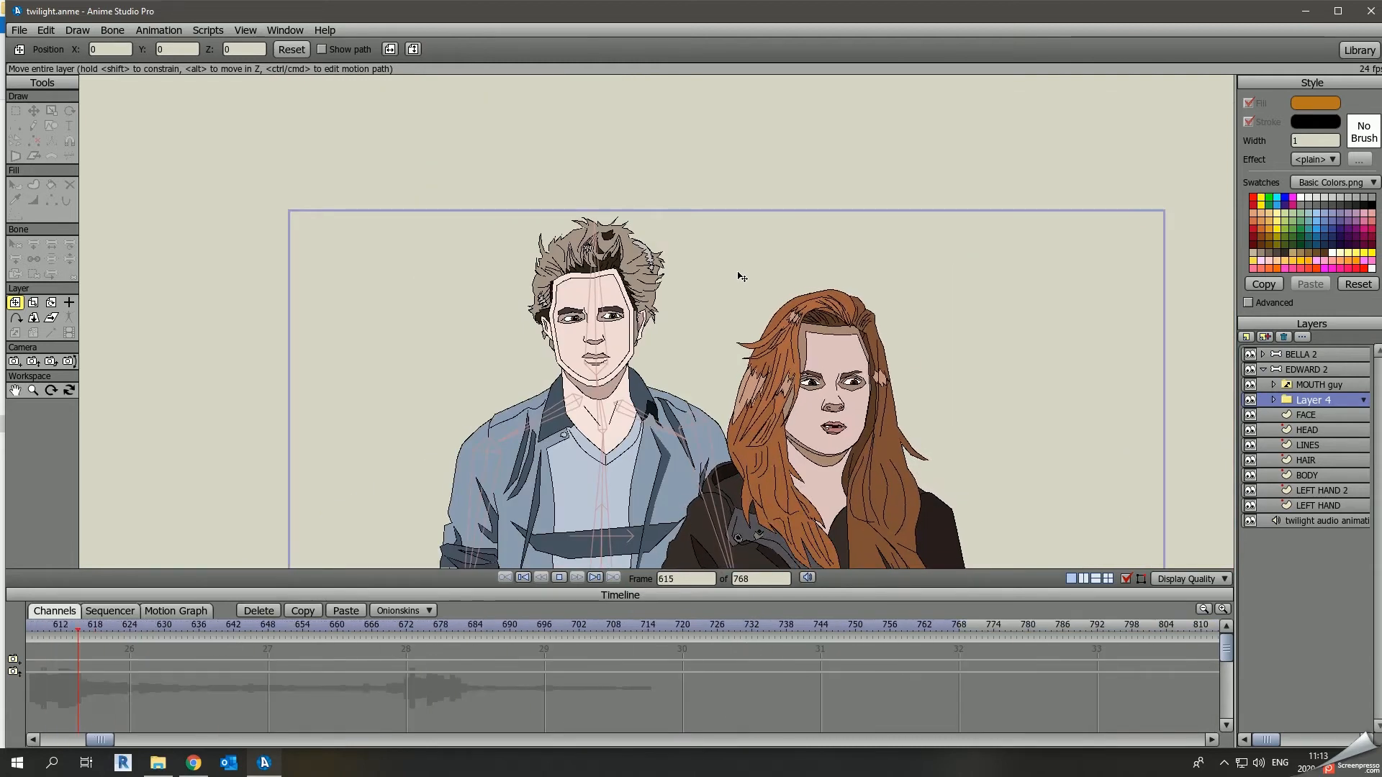
Step: Assign the twilight audio as the switch data source for Edward's MOUTH guy layer
left_click(1273, 386)
double_click(1297, 386)
left_click(858, 200)
left_click(820, 263)
left_click(838, 295)
left_click(935, 584)
Step: Delete all of Edward's mouth switch keyframes before frame 668
left_click(386, 628)
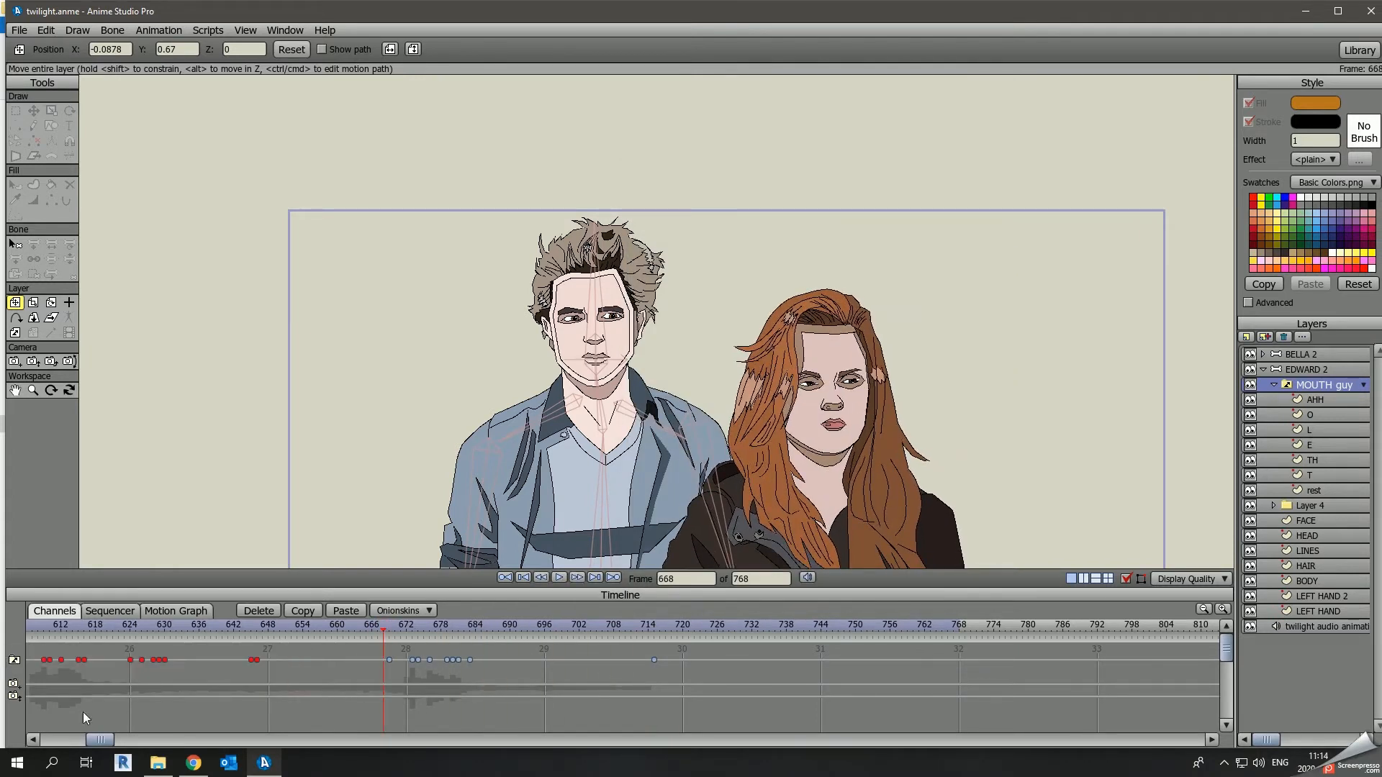
left_click(1203, 610)
left_click(1204, 610)
left_click(1203, 610)
left_click_drag(101, 741, 47, 741)
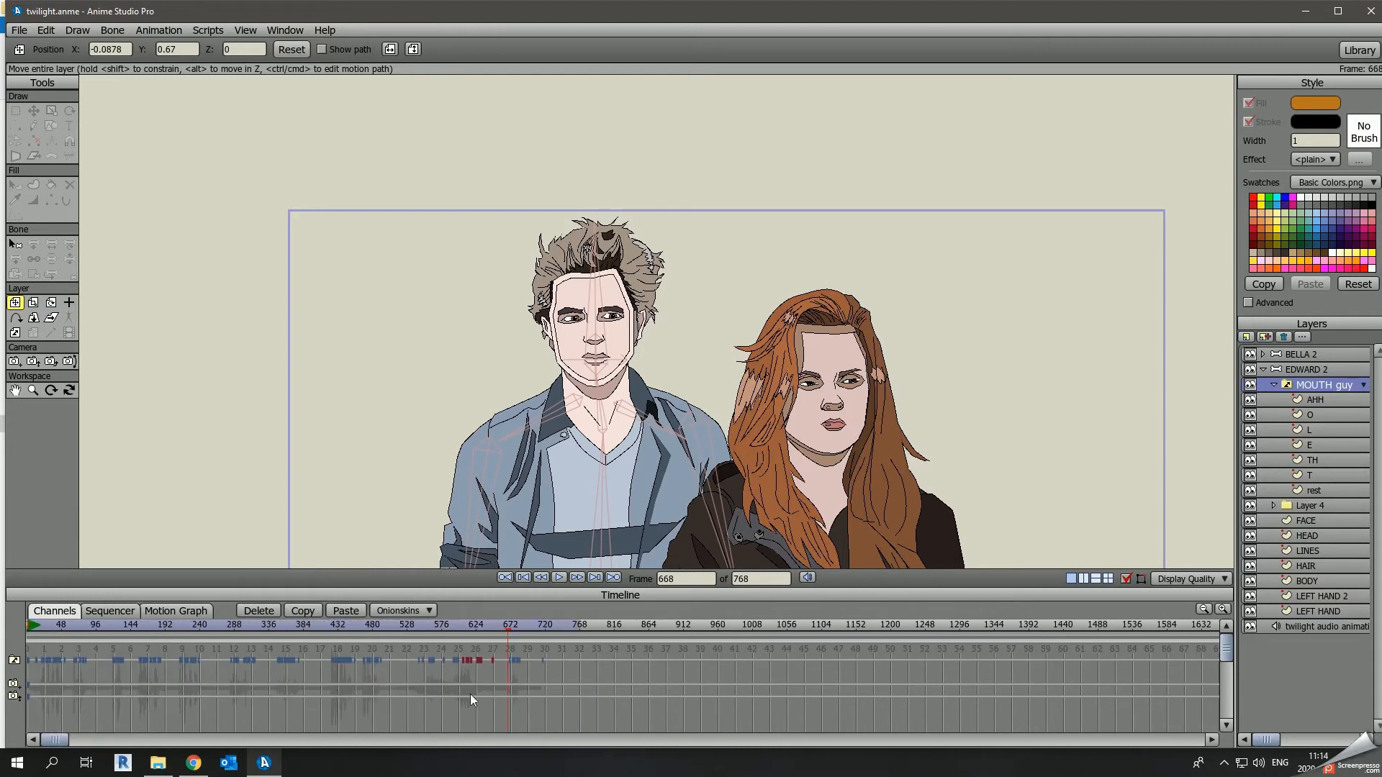
left_click_drag(70, 647, 45, 648)
left_click(257, 613)
scroll(397, 497, "down", 1)
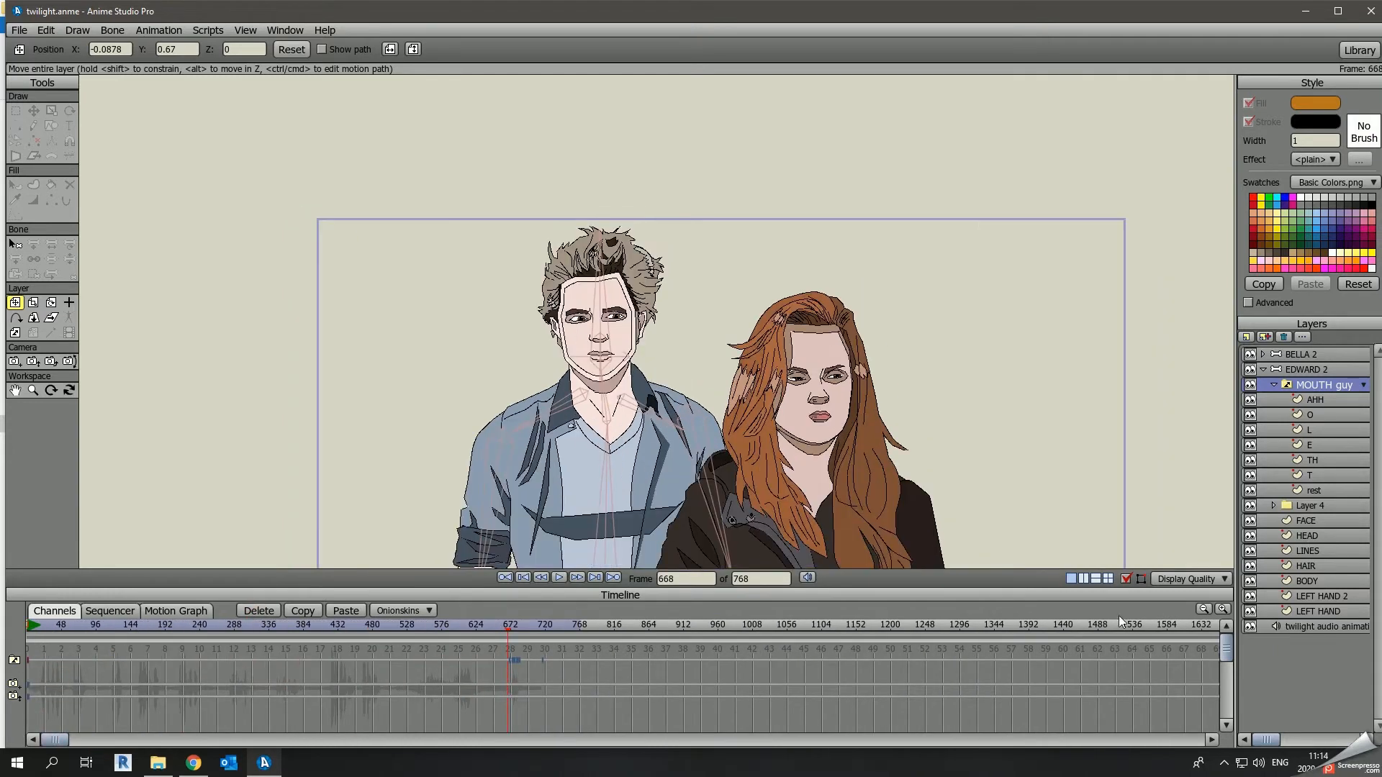
Step: Play back the animation from the start to check Edward's mouth
left_click(1223, 610)
left_click(1223, 611)
left_click(1223, 611)
left_click(43, 631)
key("space")
scroll(549, 422, "up", 5)
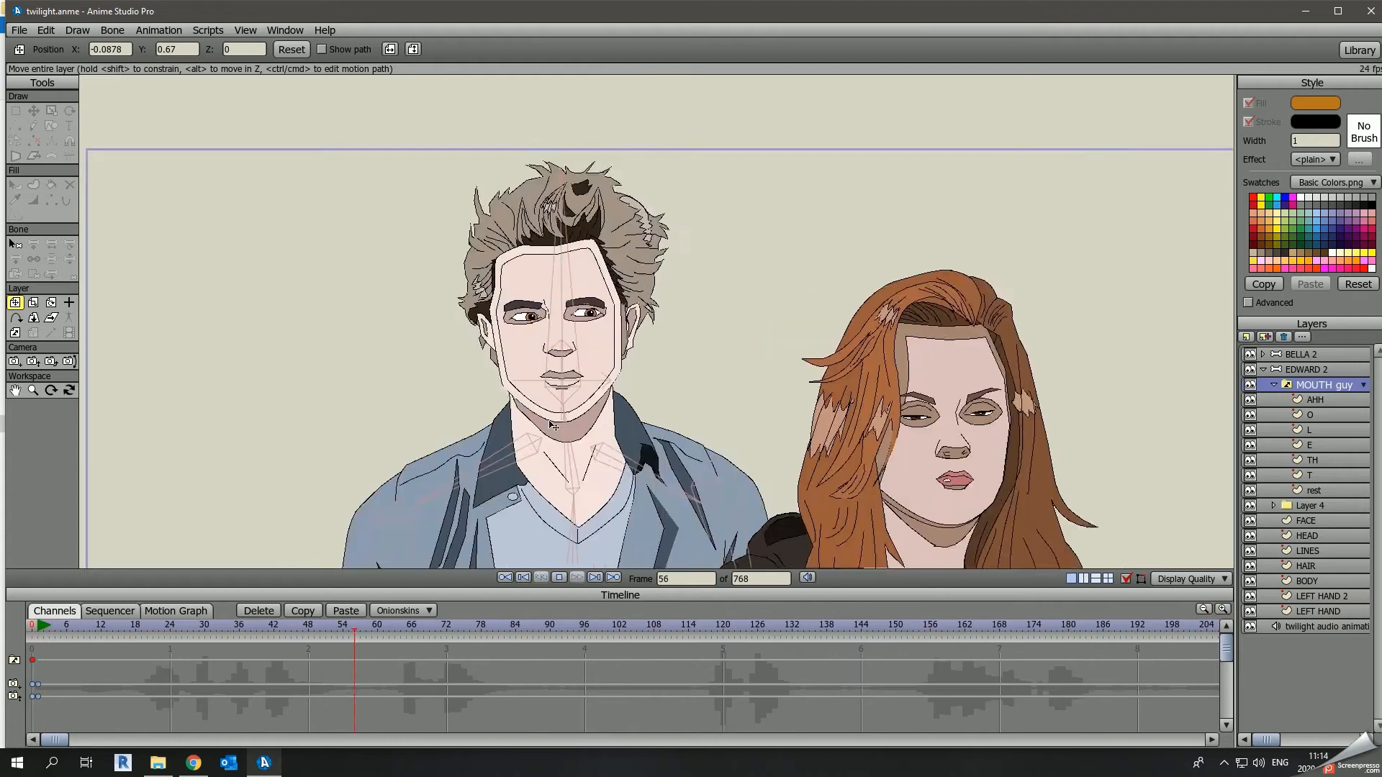
Step: Close both of Edward's eyes at frame 36 by moving the eye outline points in Layer 5 of his Layer 4 group
left_click(1316, 536)
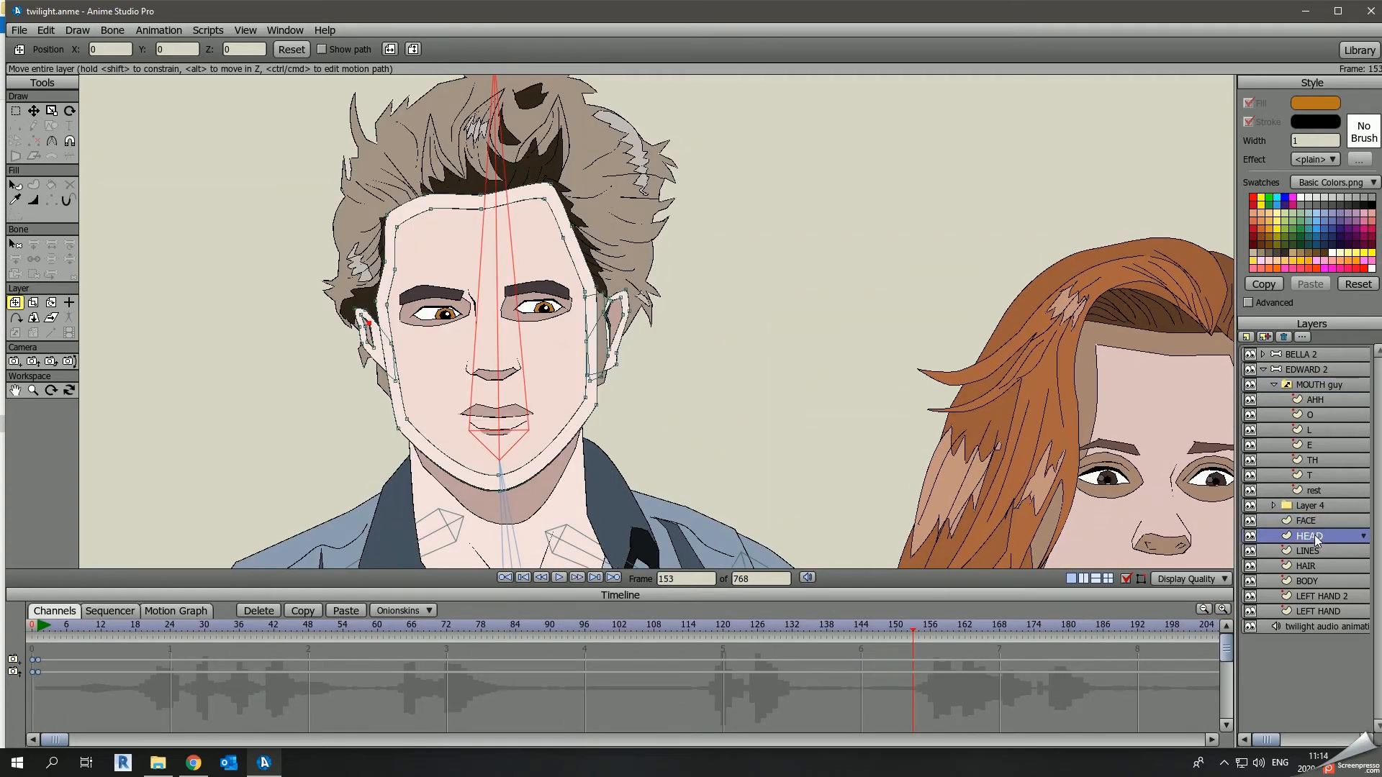
left_click(1273, 385)
left_click(1310, 401)
left_click(1273, 400)
left_click(1323, 430)
left_click_drag(58, 626, 239, 628)
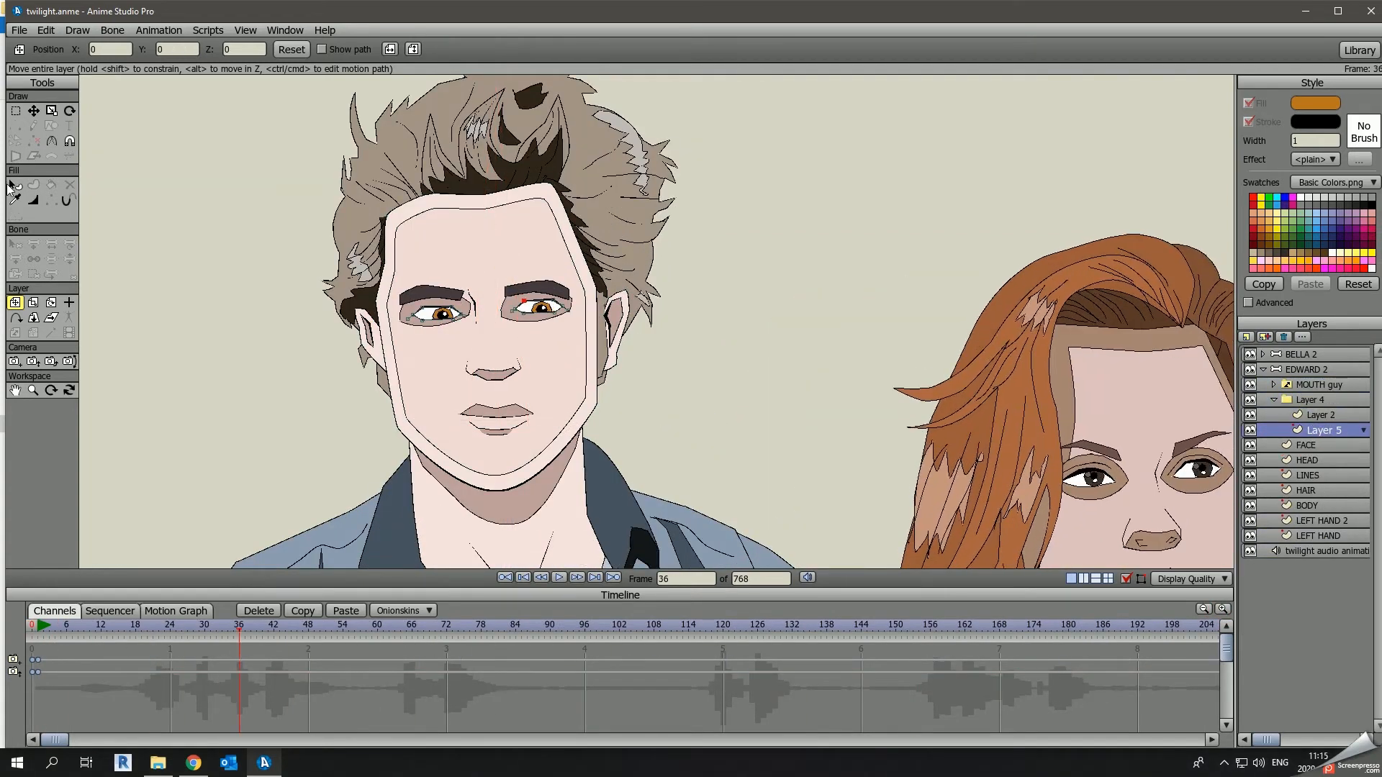
left_click(34, 111)
scroll(367, 291, "up", 3)
scroll(581, 344, "up", 1)
left_click_drag(489, 317, 429, 346)
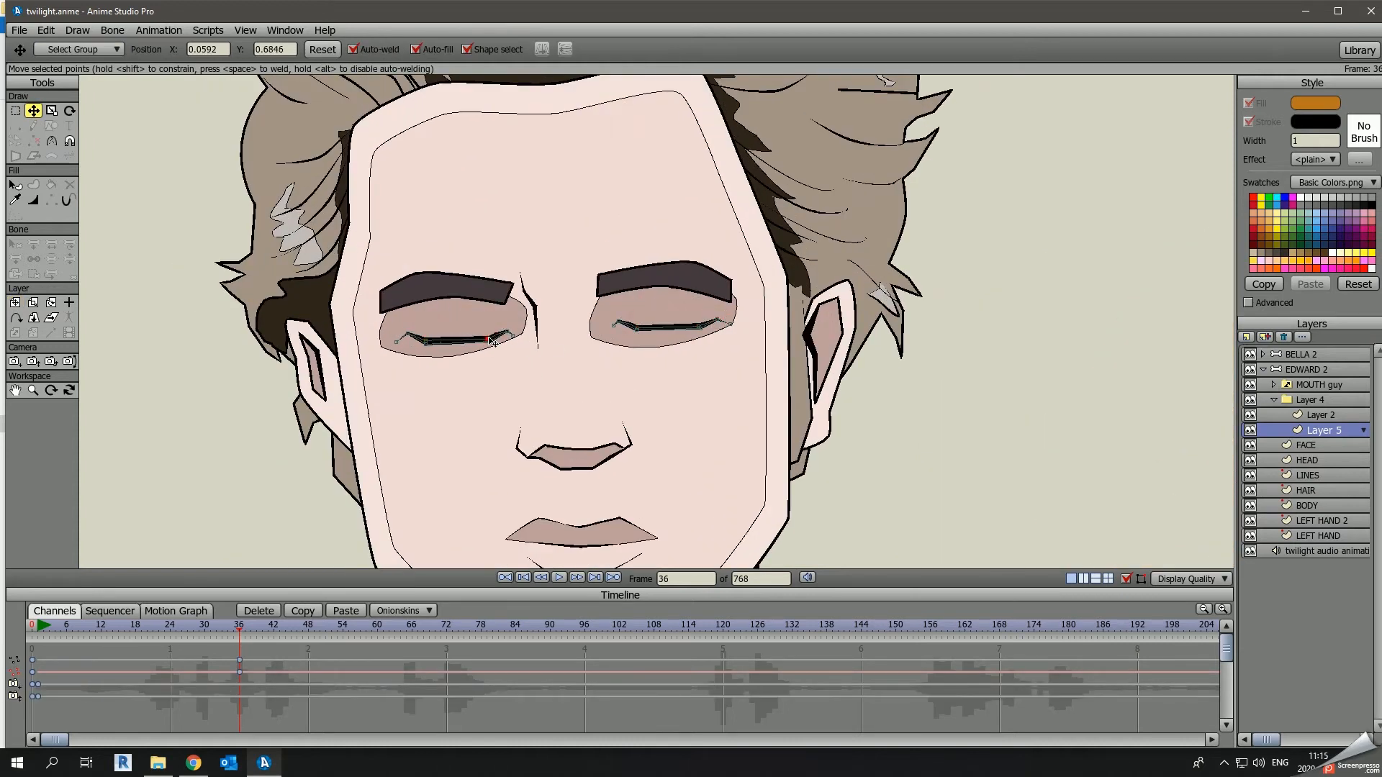
Step: Complete Edward's blink by pasting open-eye keyframes on either side of frame 36, and repeat the blink farther along the timeline
scroll(490, 339, "down", 3)
left_click_drag(238, 719, 55, 669)
left_click(257, 626)
left_click_drag(232, 678, 204, 641)
left_click(309, 612)
left_click(351, 611)
left_click(216, 625)
Step: Play back the animation from the start and examine both characters' mouths, blinks and head movements
key("space")
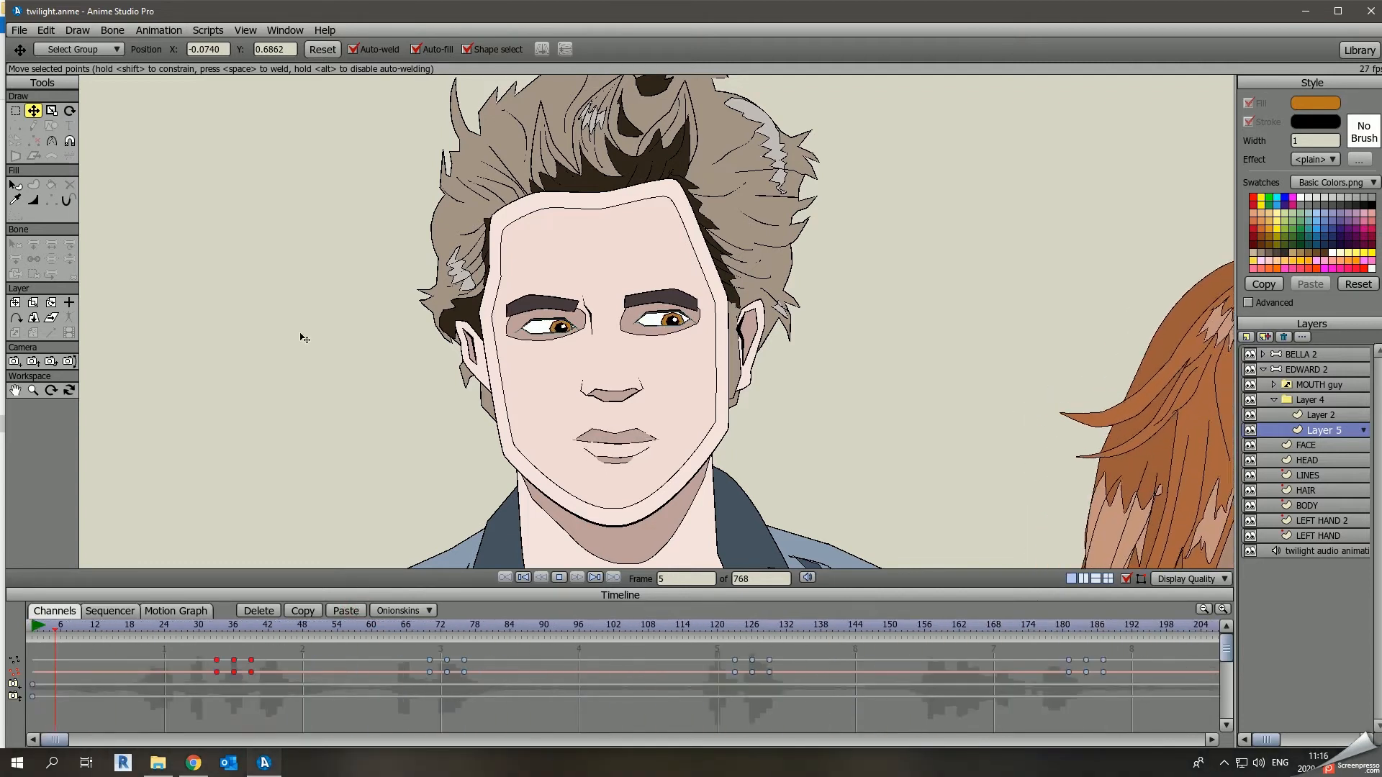
scroll(304, 338, "down", 6)
left_click(1262, 369)
scroll(658, 310, "down", 3)
scroll(659, 309, "up", 3)
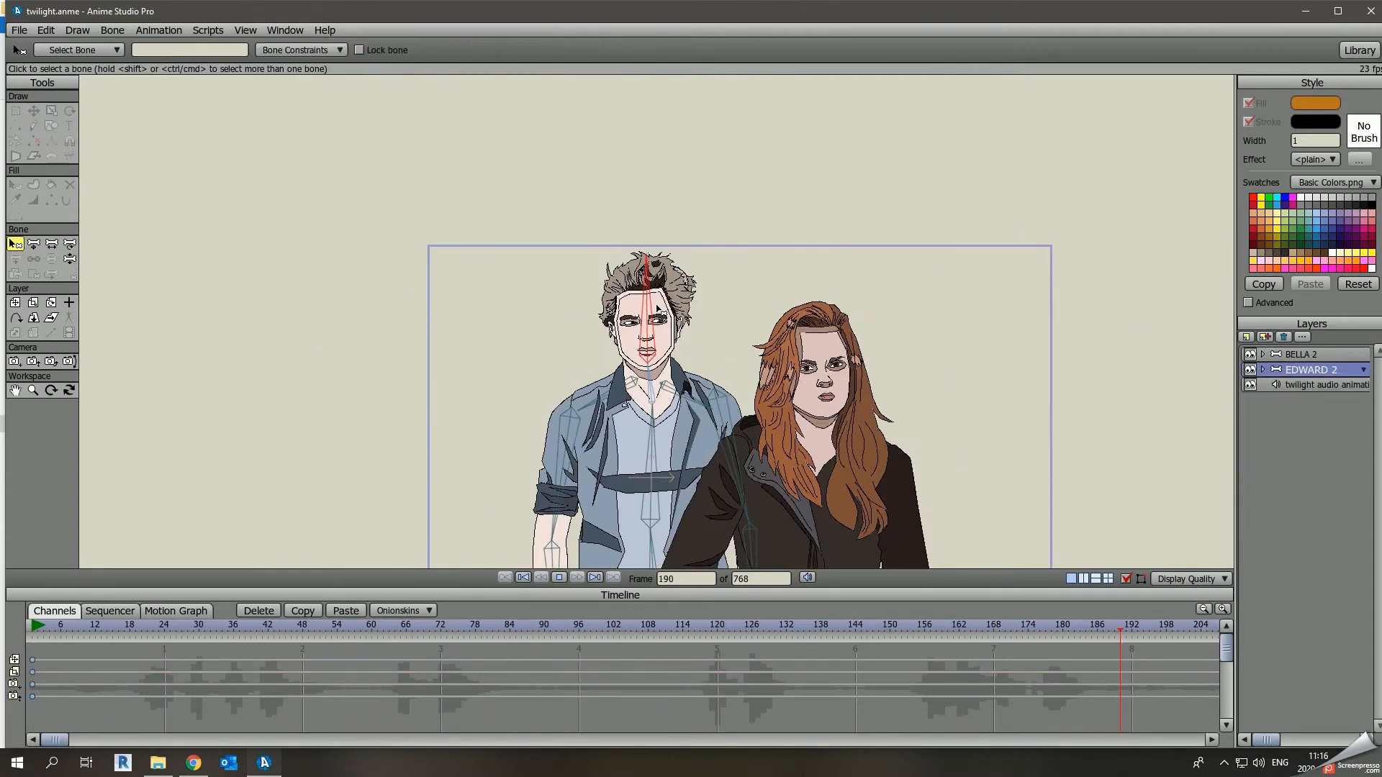
scroll(656, 310, "up", 3)
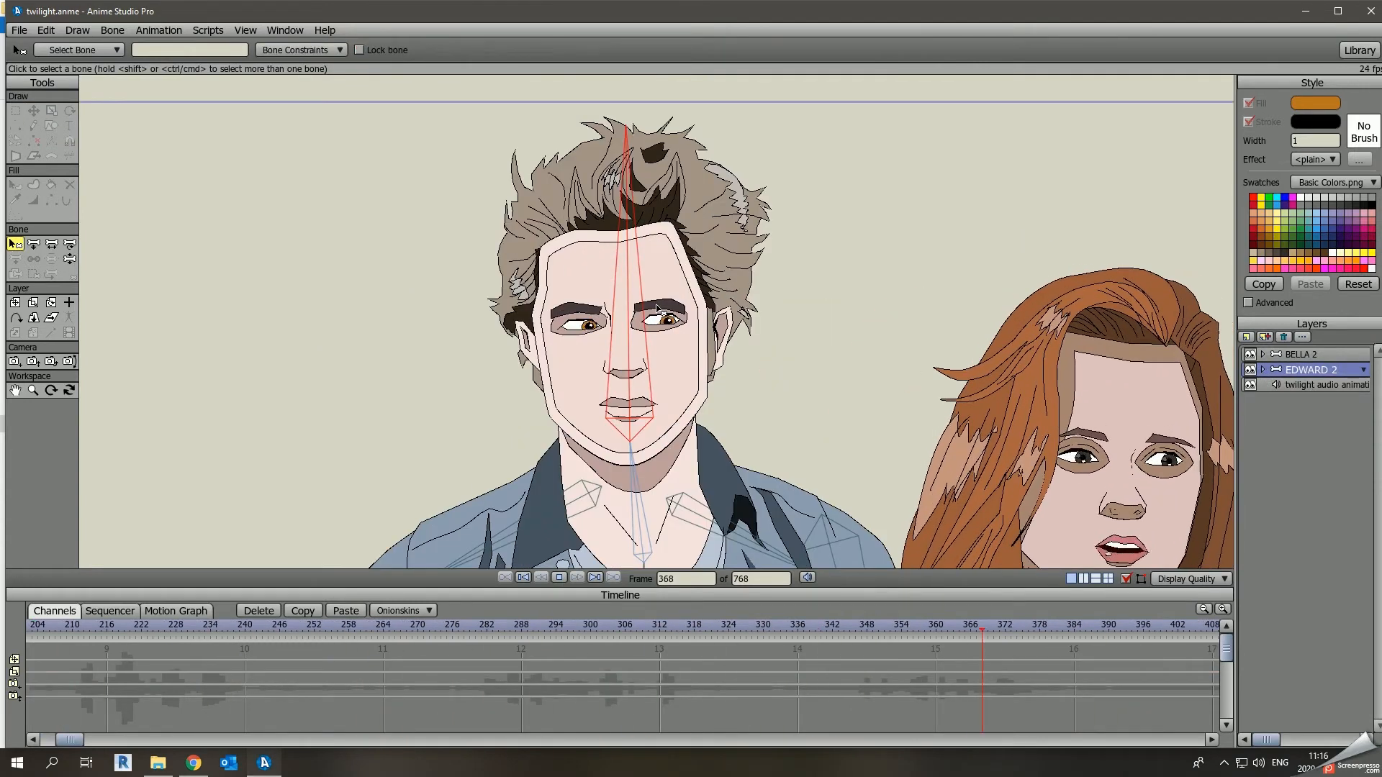
scroll(657, 309, "down", 3)
scroll(656, 310, "up", 1)
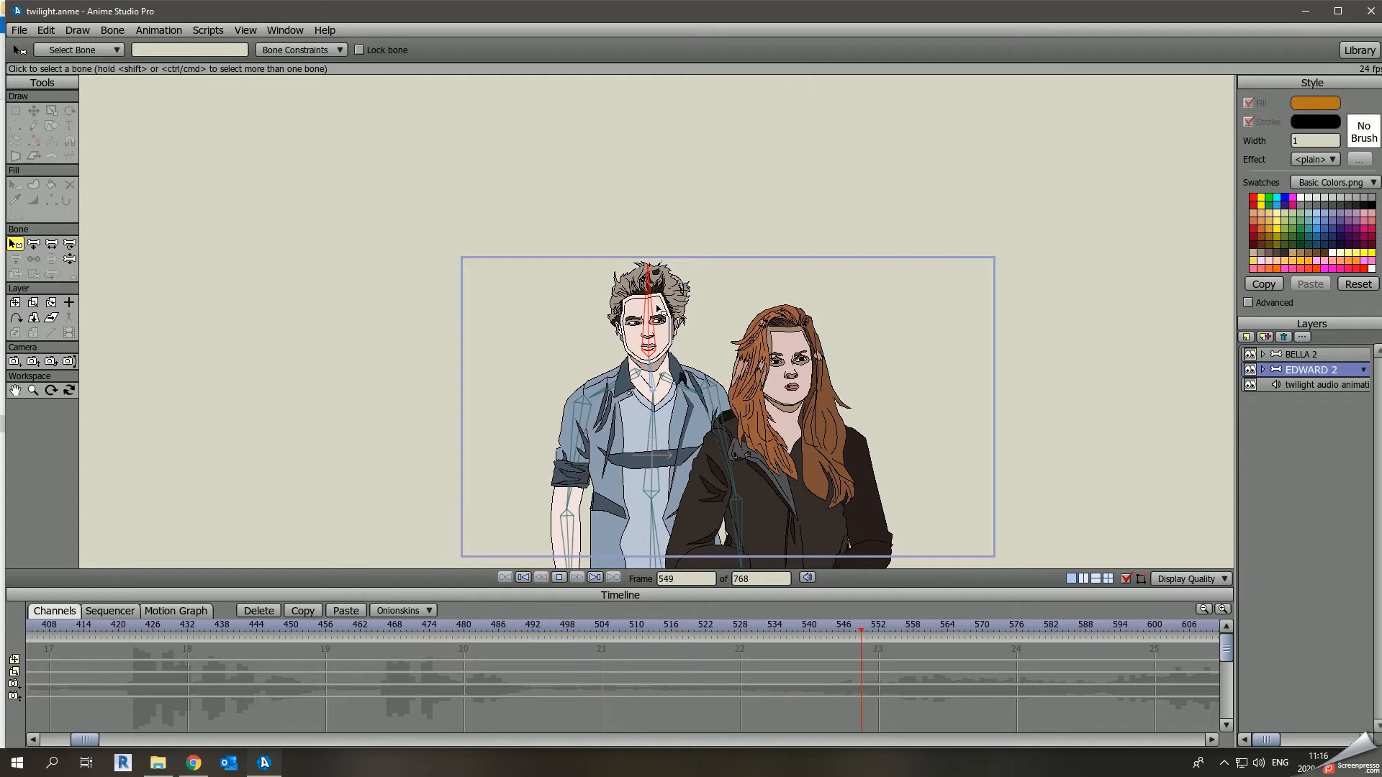
scroll(657, 309, "up", 3)
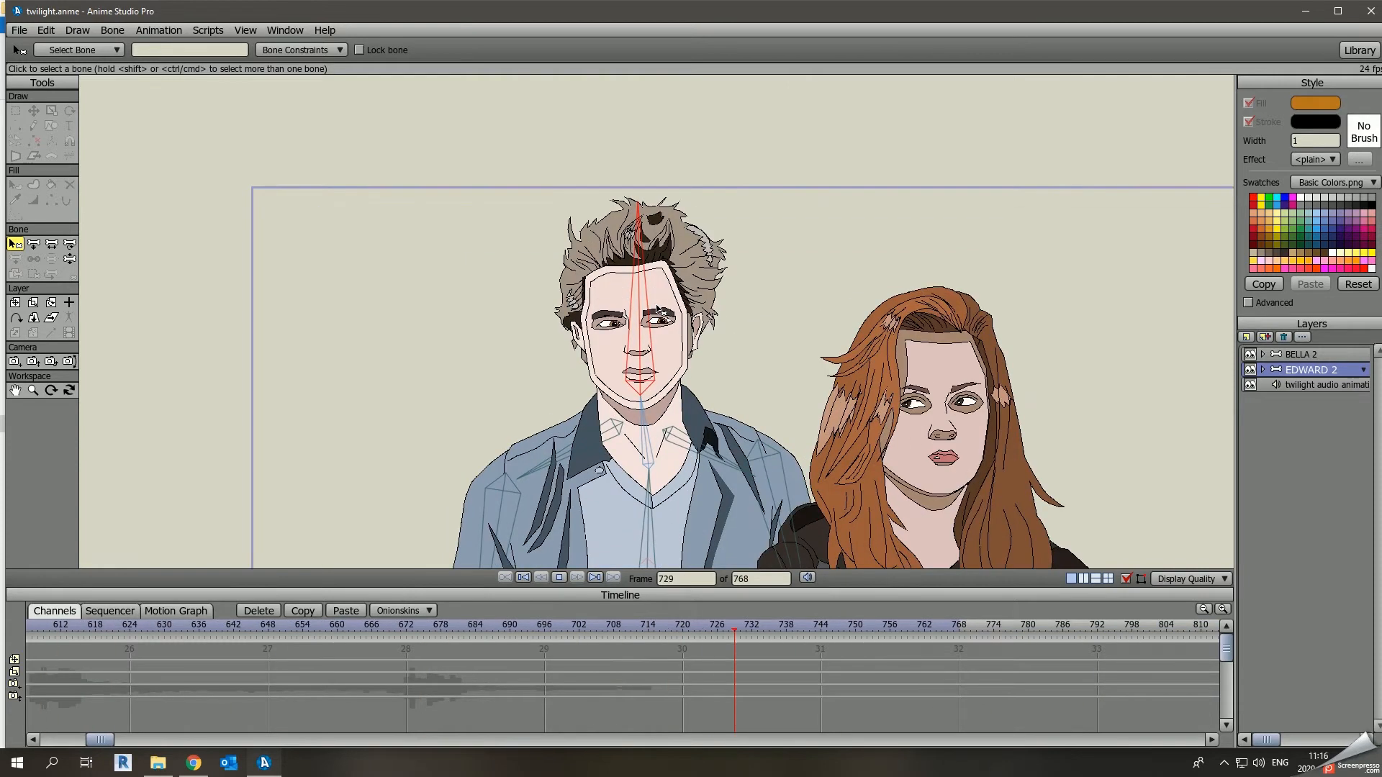
scroll(657, 309, "down", 3)
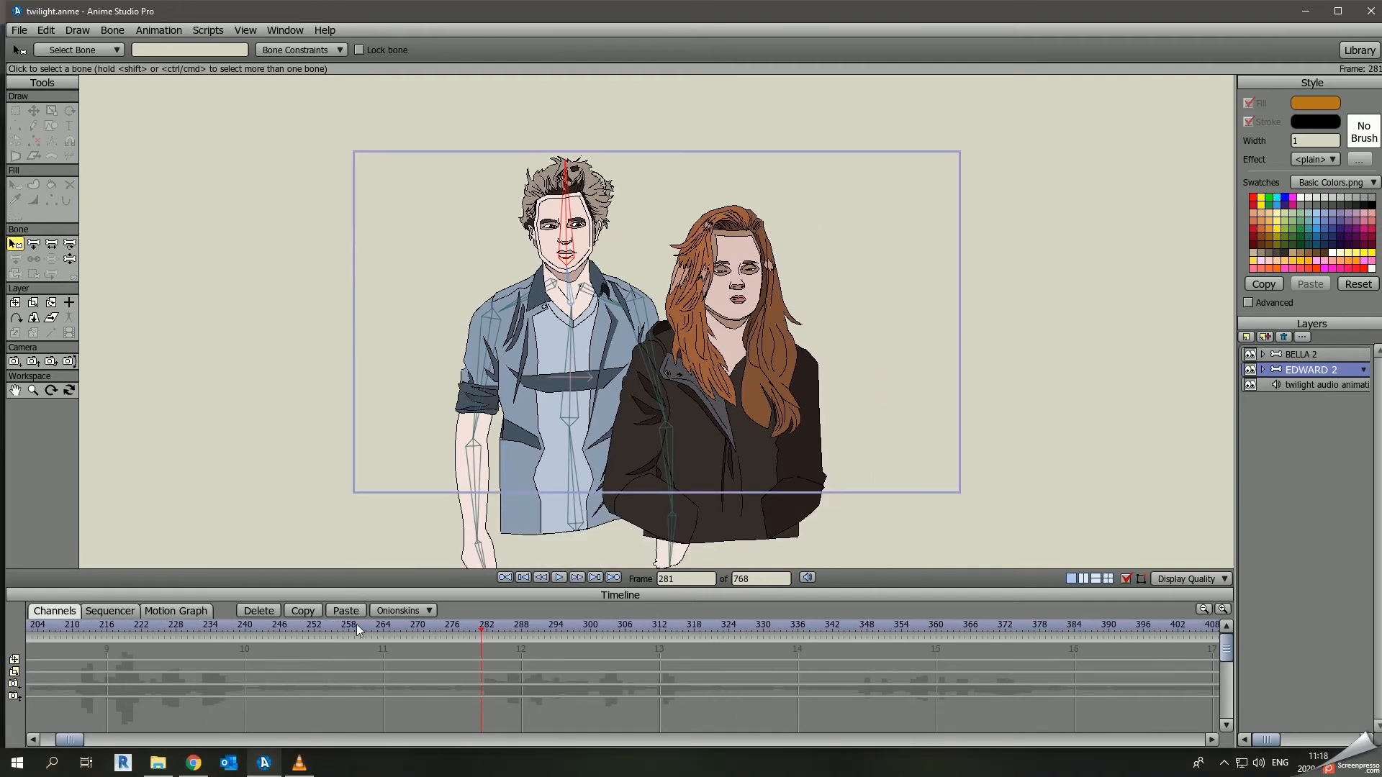
Step: Import the forest background group from its project file into the scene
left_click(505, 578)
left_click(18, 30)
left_click(280, 193)
left_click(18, 31)
mouse_move(58, 192)
left_click(331, 205)
left_click(347, 56)
double_click(216, 148)
double_click(216, 147)
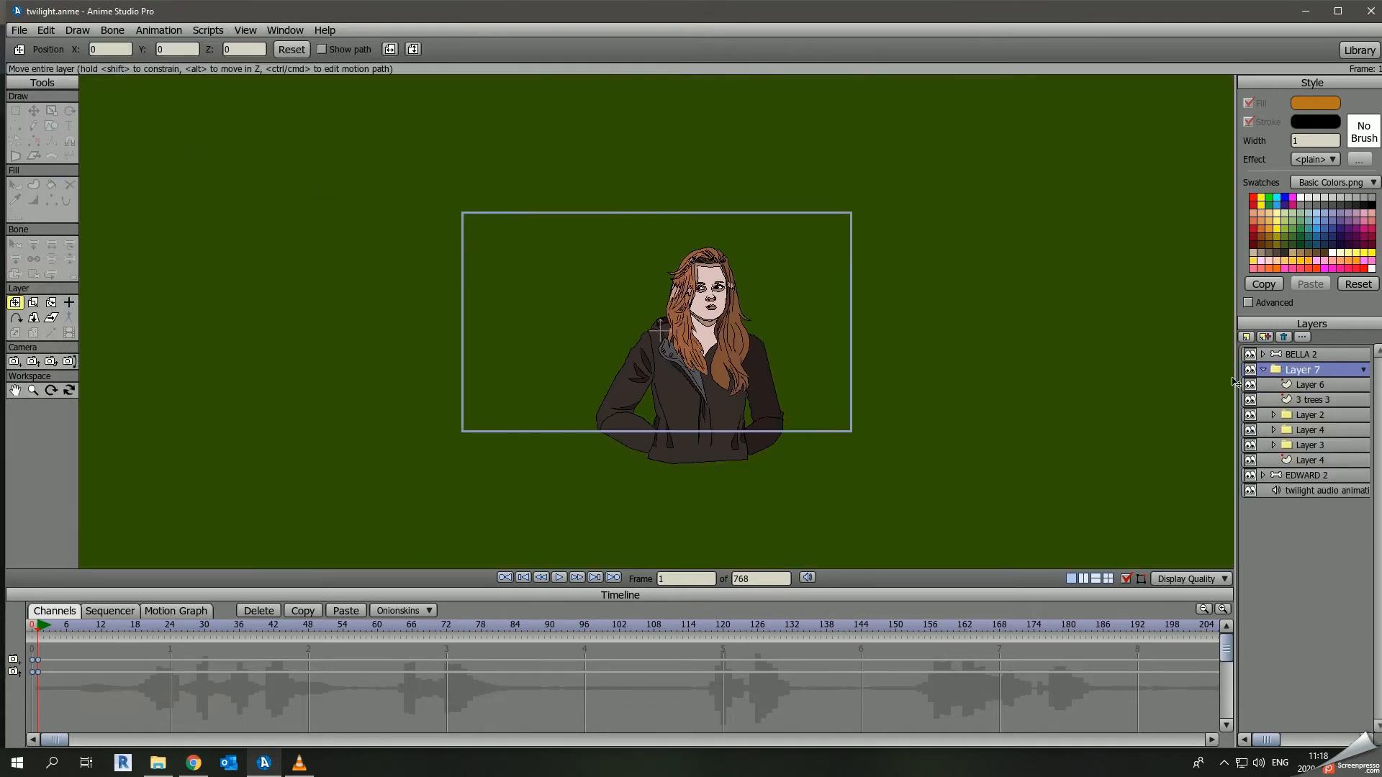
Step: Place the Layer 7 background group beneath EDWARD 2 and hide the green Layer 6 inside it
left_click(1262, 370)
left_click_drag(1281, 371, 1280, 392)
left_click(1263, 386)
left_click(1251, 400)
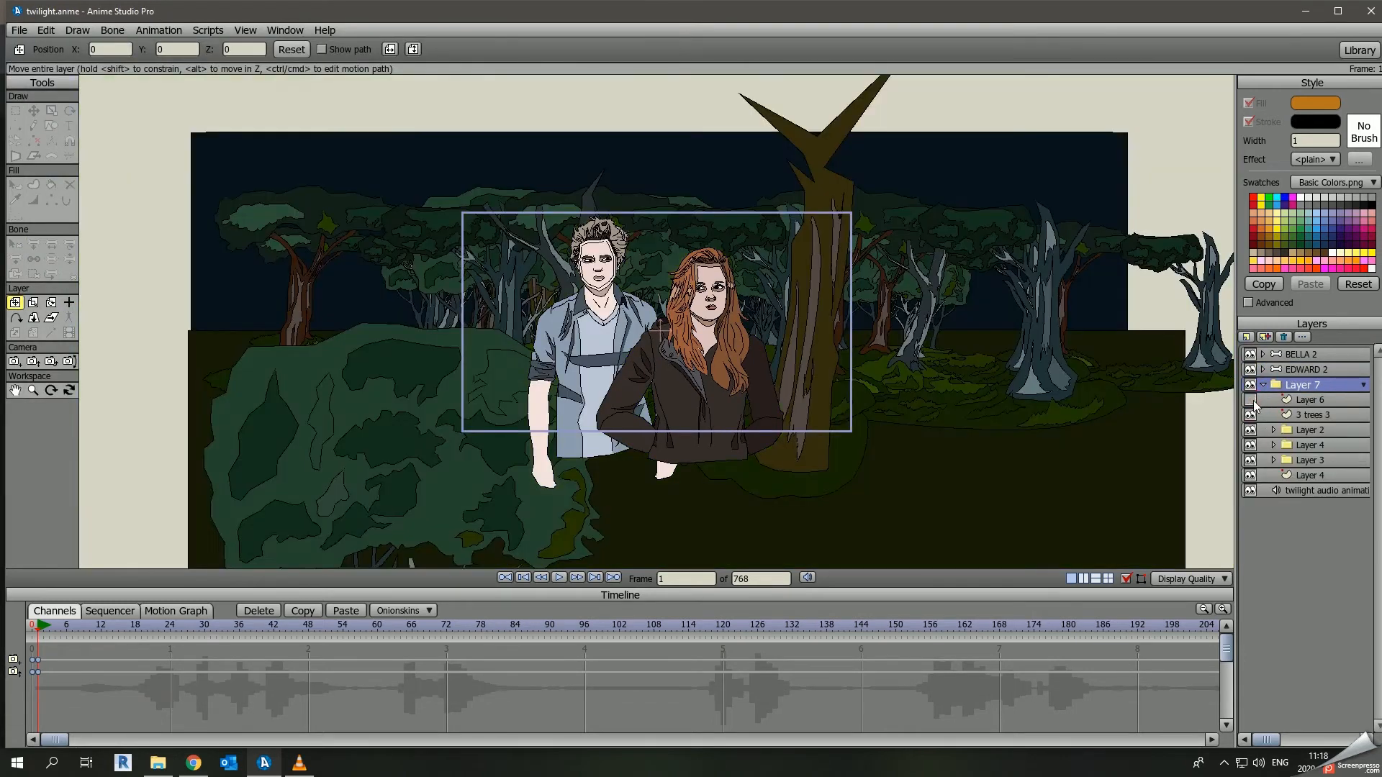
scroll(767, 358, "down", 2)
Step: Render frame 1 to check how Bella and Edward look against the forest background
key("ctrl+m")
key("ctrl+r")
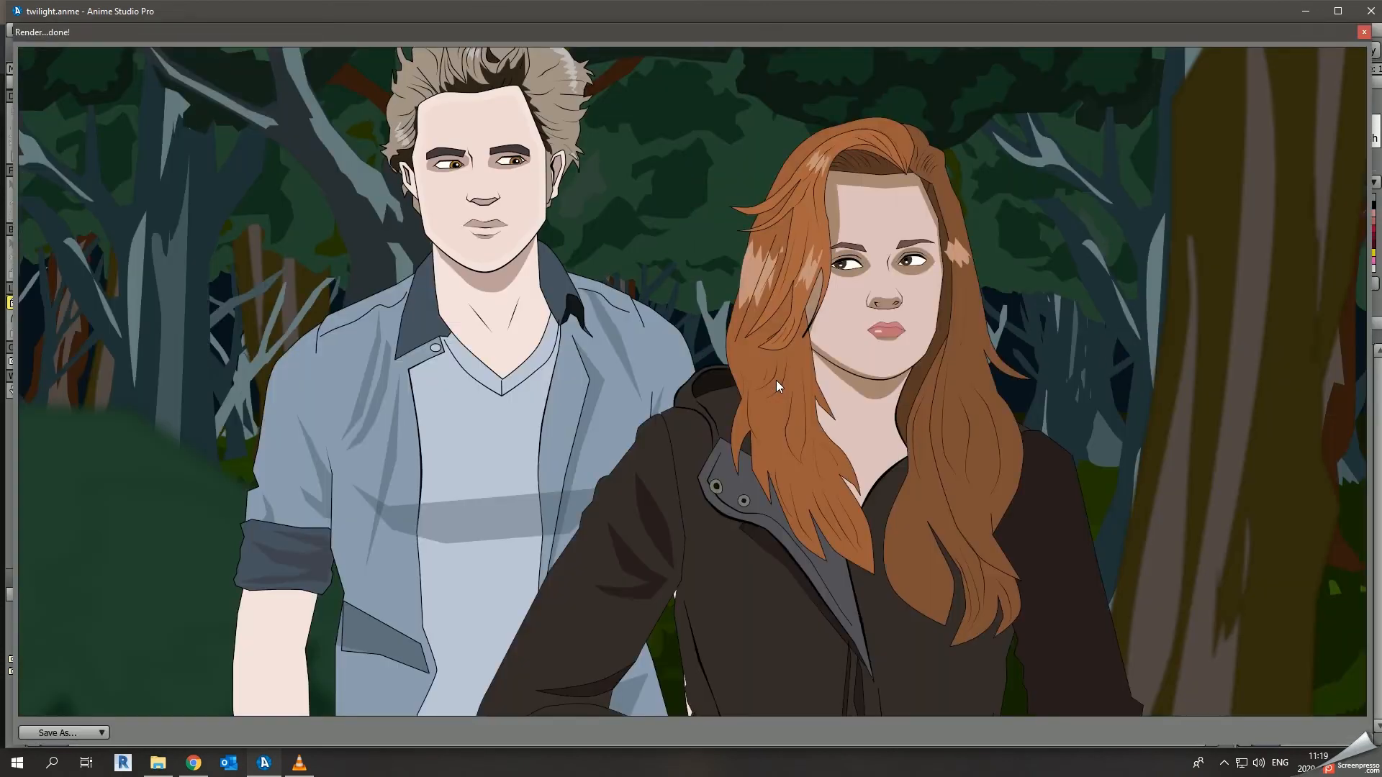
left_click_drag(776, 380, 603, 386)
key("Escape")
Step: Set the blur of the Layer 7 background group to 4 and test-render the frame
double_click(1313, 380)
left_click_drag(808, 356, 716, 356)
type("4")
key("Return")
key("ctrl+r")
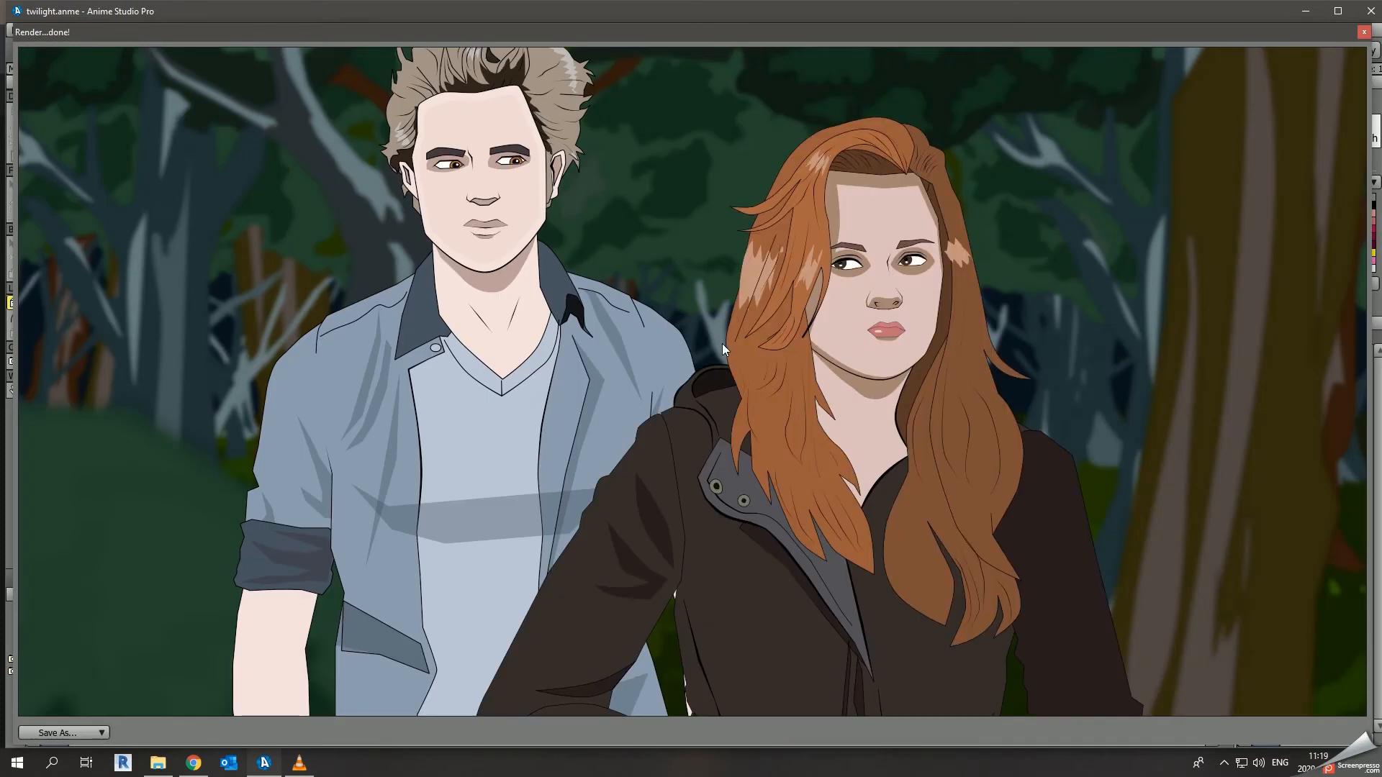
key("Escape")
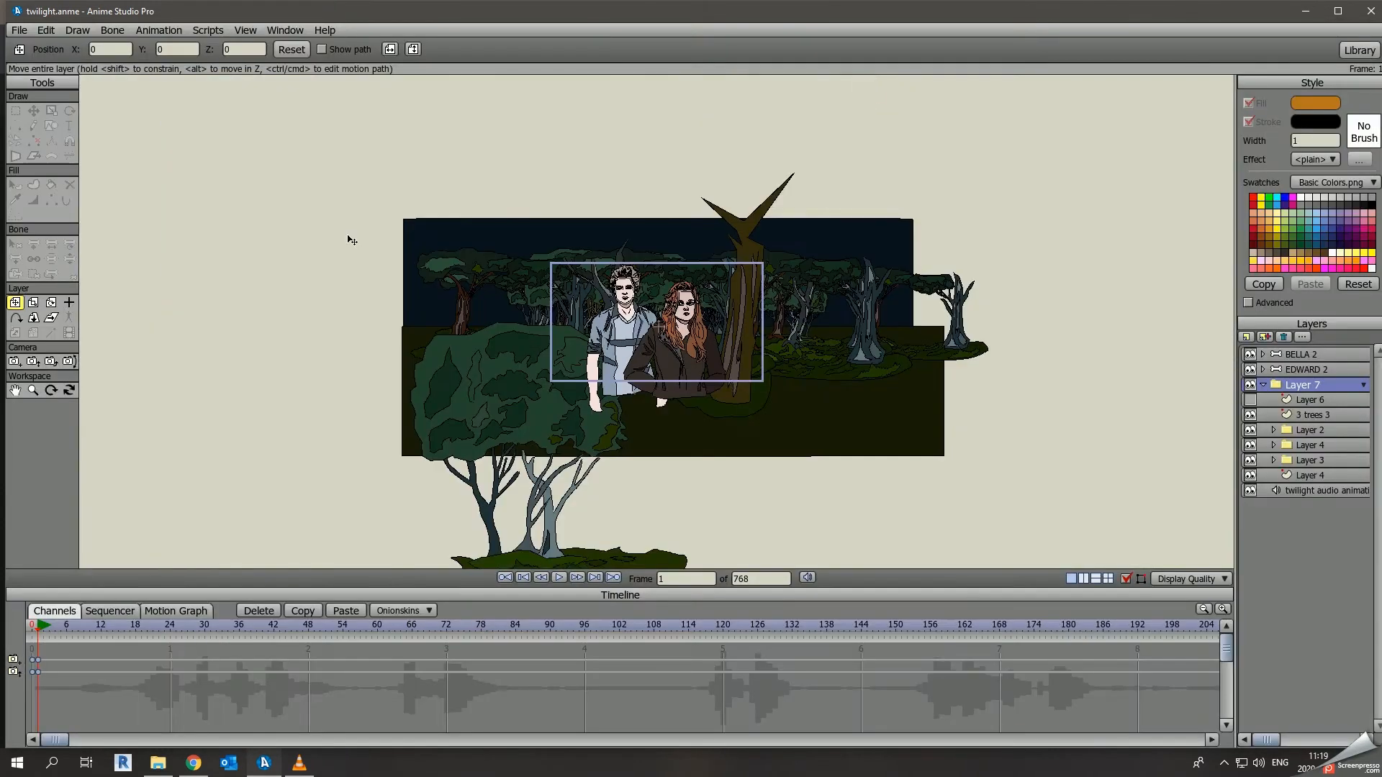
Step: At frame 0, add a vector layer above BELLA 2 and choose a white fill for freehand drawing
left_click(28, 628)
left_click(1247, 337)
left_click(1260, 351)
left_click_drag(1294, 385, 1302, 348)
left_click(1316, 101)
left_click_drag(749, 411, 712, 321)
left_click(942, 523)
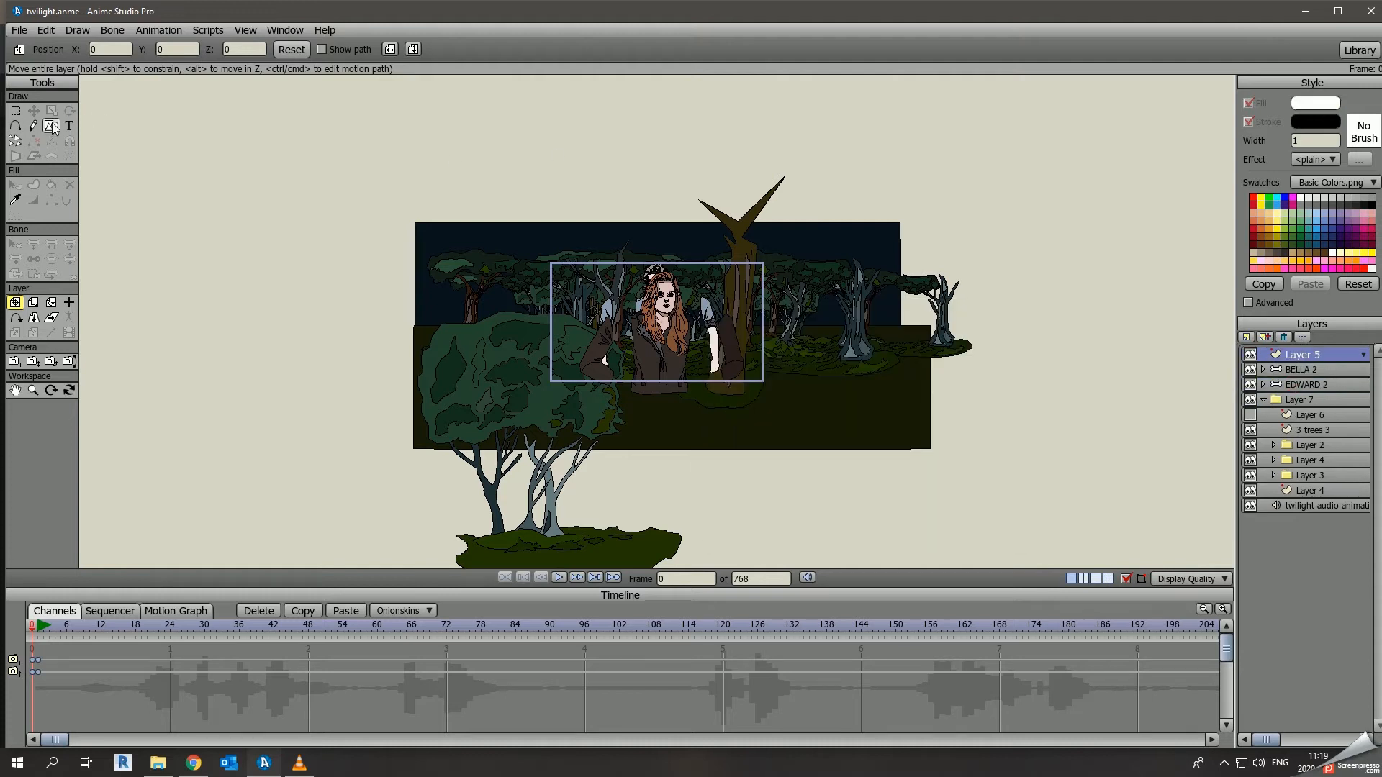
left_click(34, 127)
left_click_drag(270, 498, 271, 461)
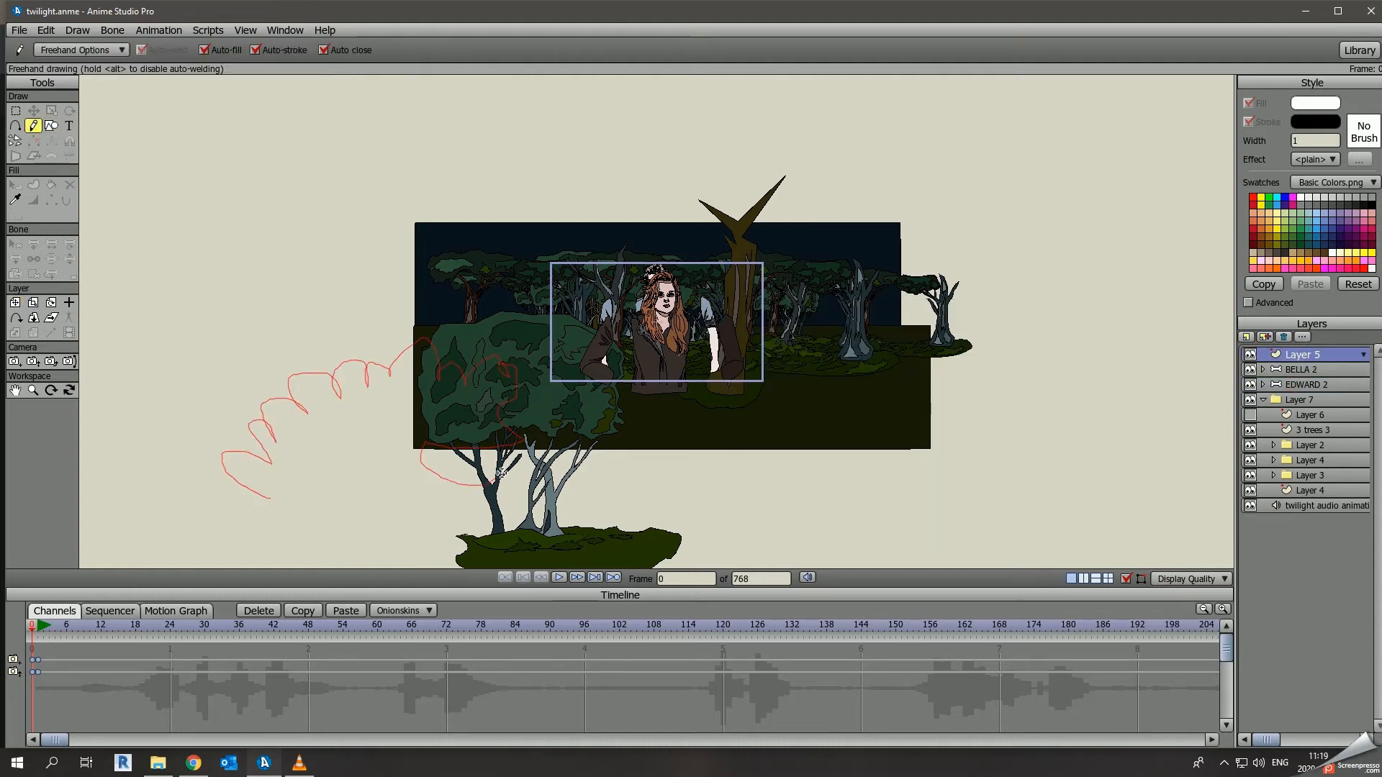
left_click_drag(502, 473, 515, 475)
key("ctrl+z")
Step: Draw a closed wavy freehand fog shape across the whole scene and give it the Soft Edge effect
left_click_drag(351, 372, 344, 437)
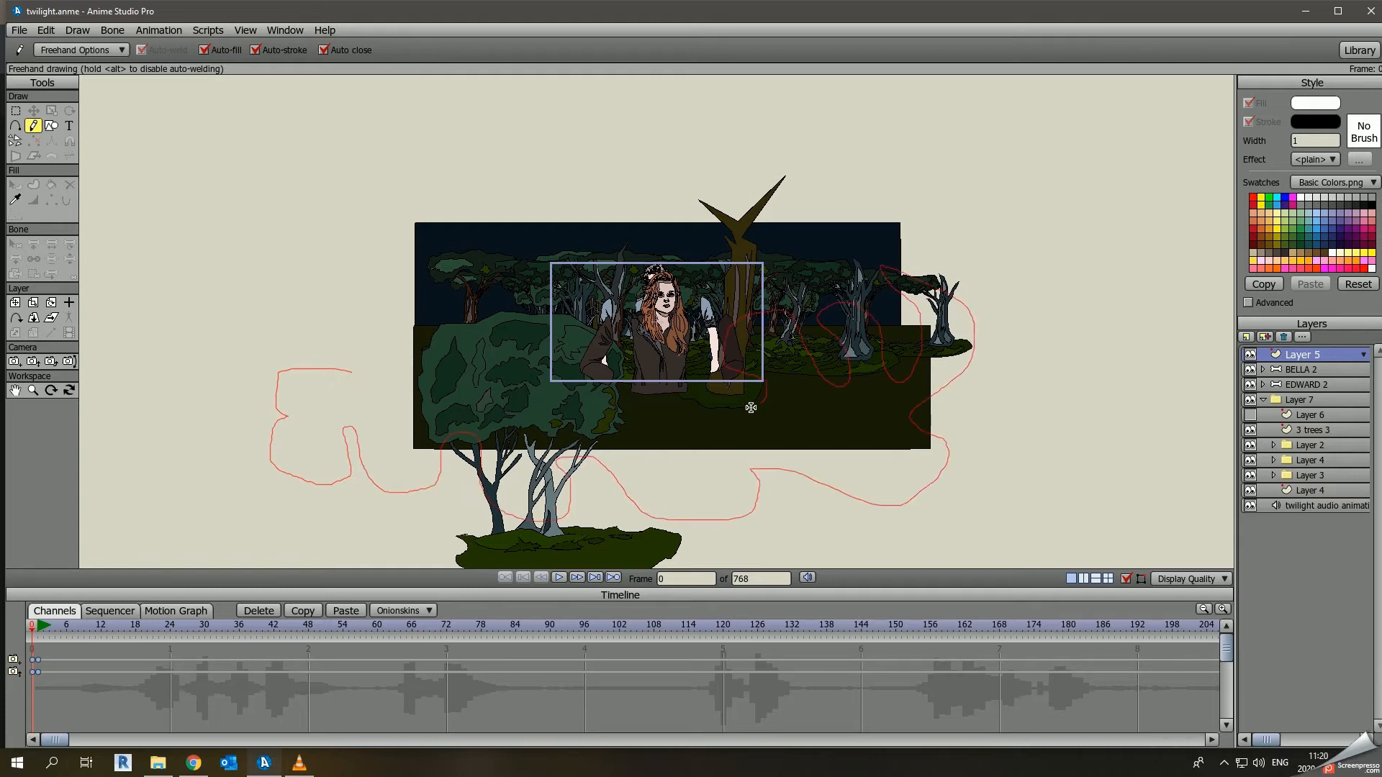
left_click_drag(417, 309, 349, 376)
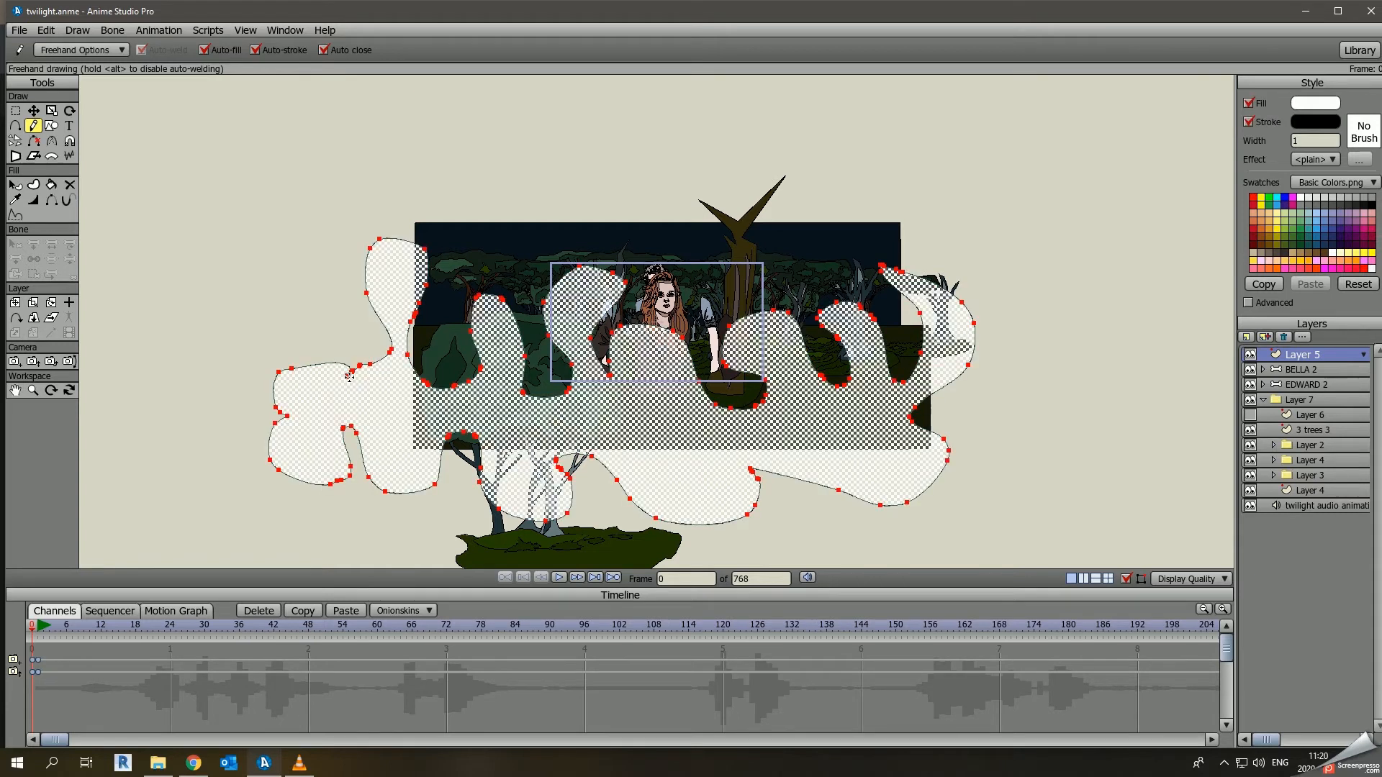
left_click(1323, 159)
left_click(1319, 188)
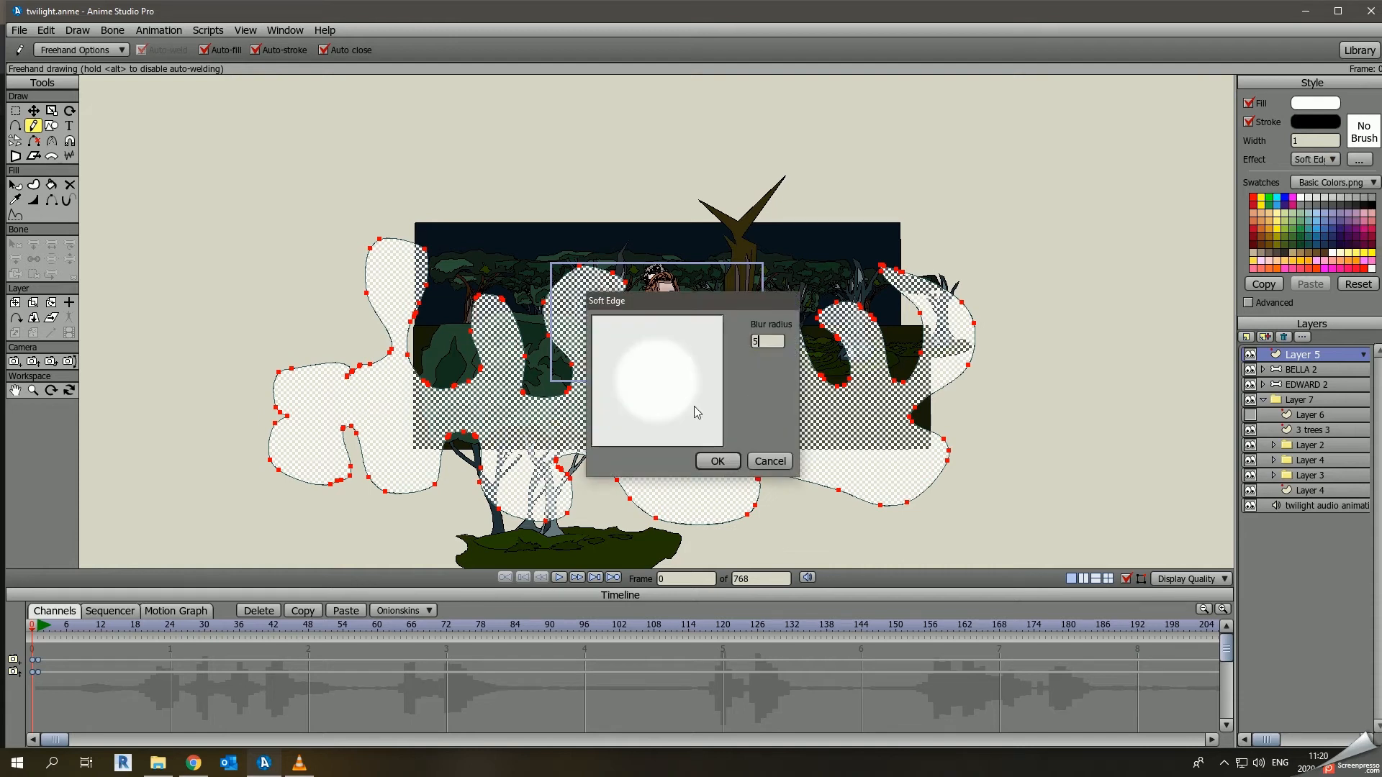
left_click(717, 461)
Step: Make the fog shape's white fill semi-transparent and test-render the frame
left_click(1316, 103)
left_click(941, 528)
key("ctrl+r")
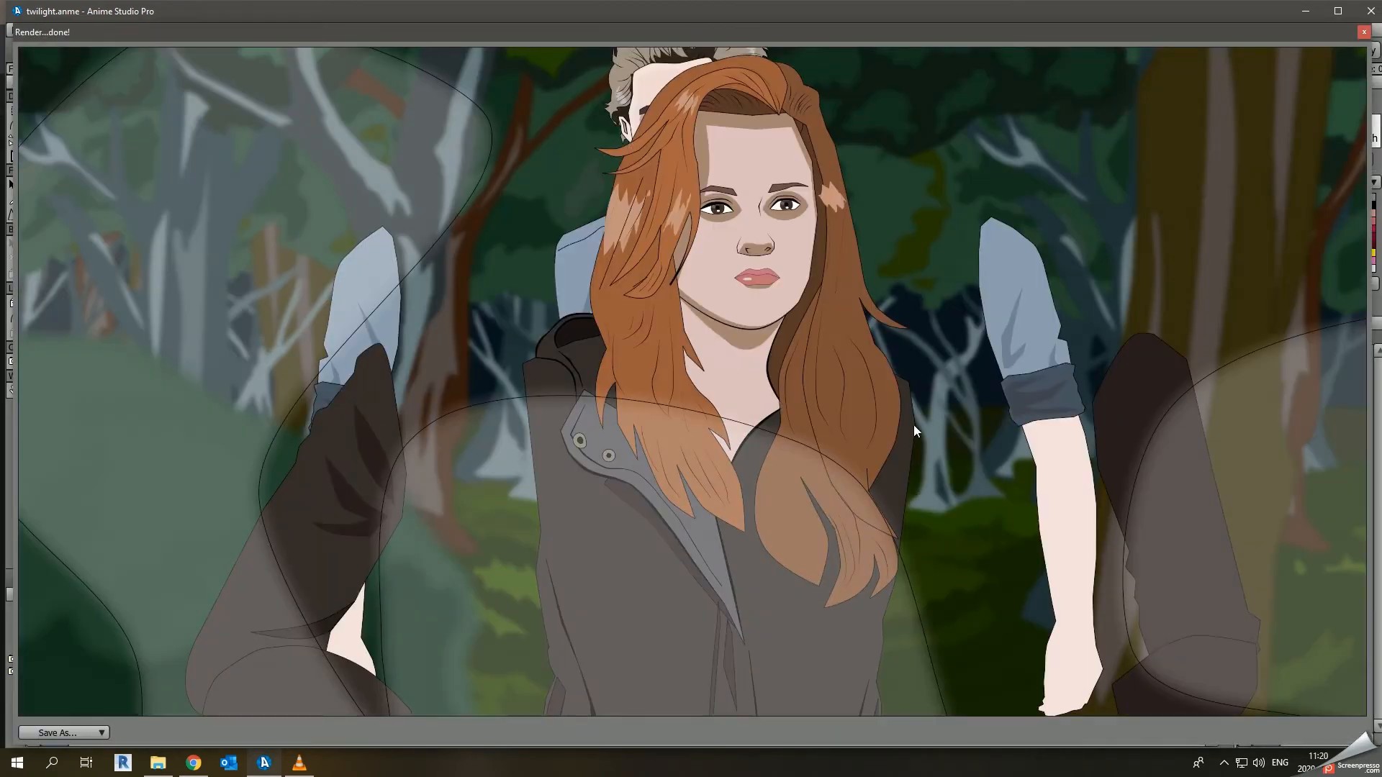
key("Escape")
Step: Remove the fog shape's visible outline and test-render frame 1
left_click(124, 626)
left_click(34, 626)
left_click(33, 200)
key("ctrl+r")
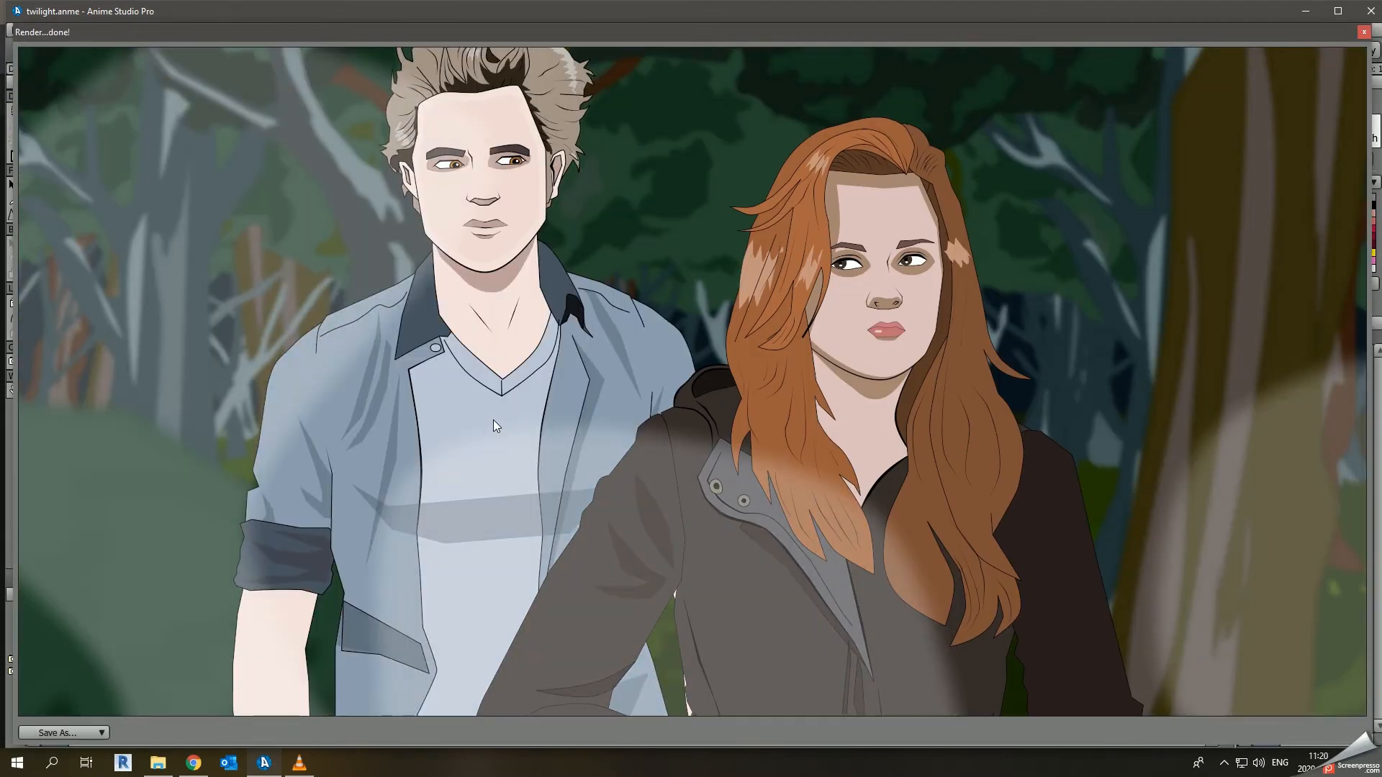
key("Escape")
Step: Animate the Layer 5 fog drifting left across the scene, from X 6.8724 at frame 1 to past the characters at frame 772
left_click(15, 302)
scroll(471, 275, "down", 2)
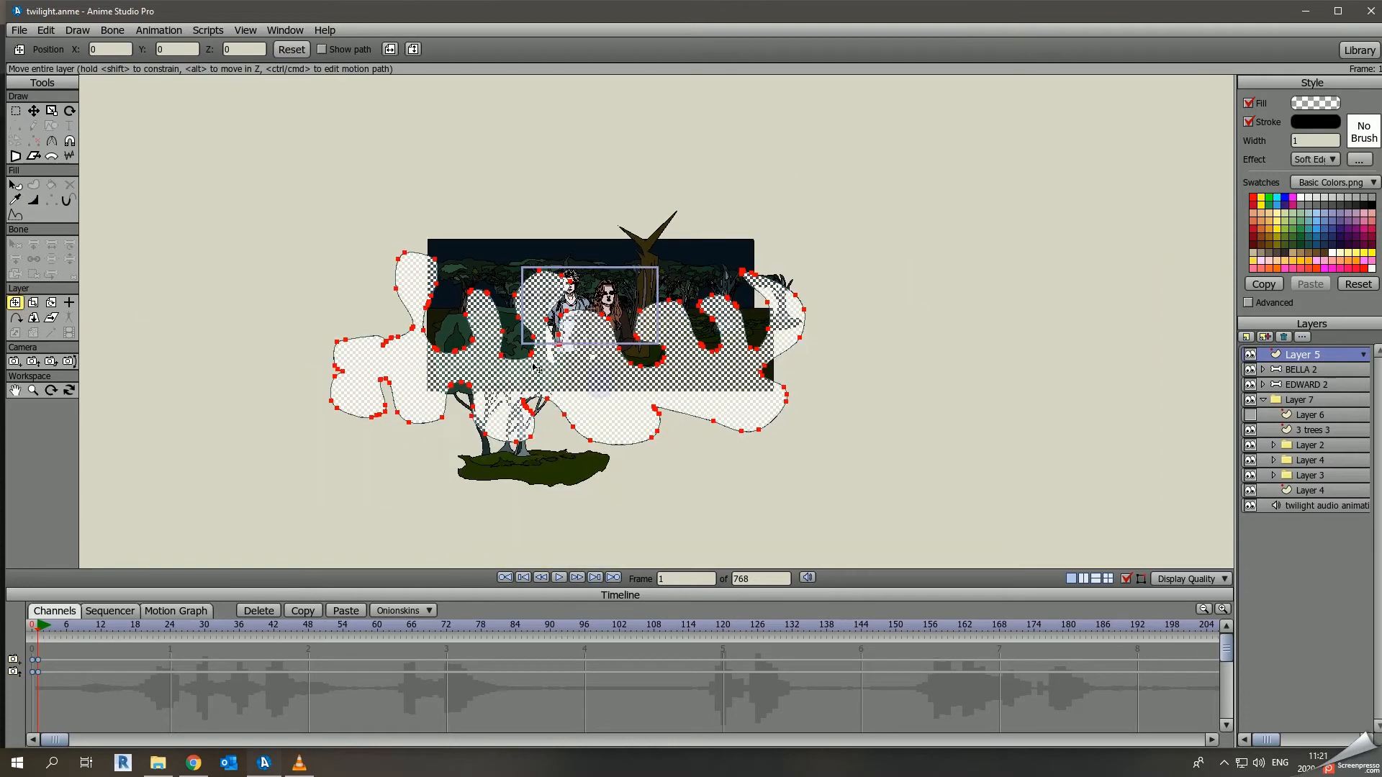
scroll(776, 355, "up", 2)
left_click_drag(791, 356, 1186, 367)
left_click_drag(55, 741, 105, 742)
left_click(688, 625)
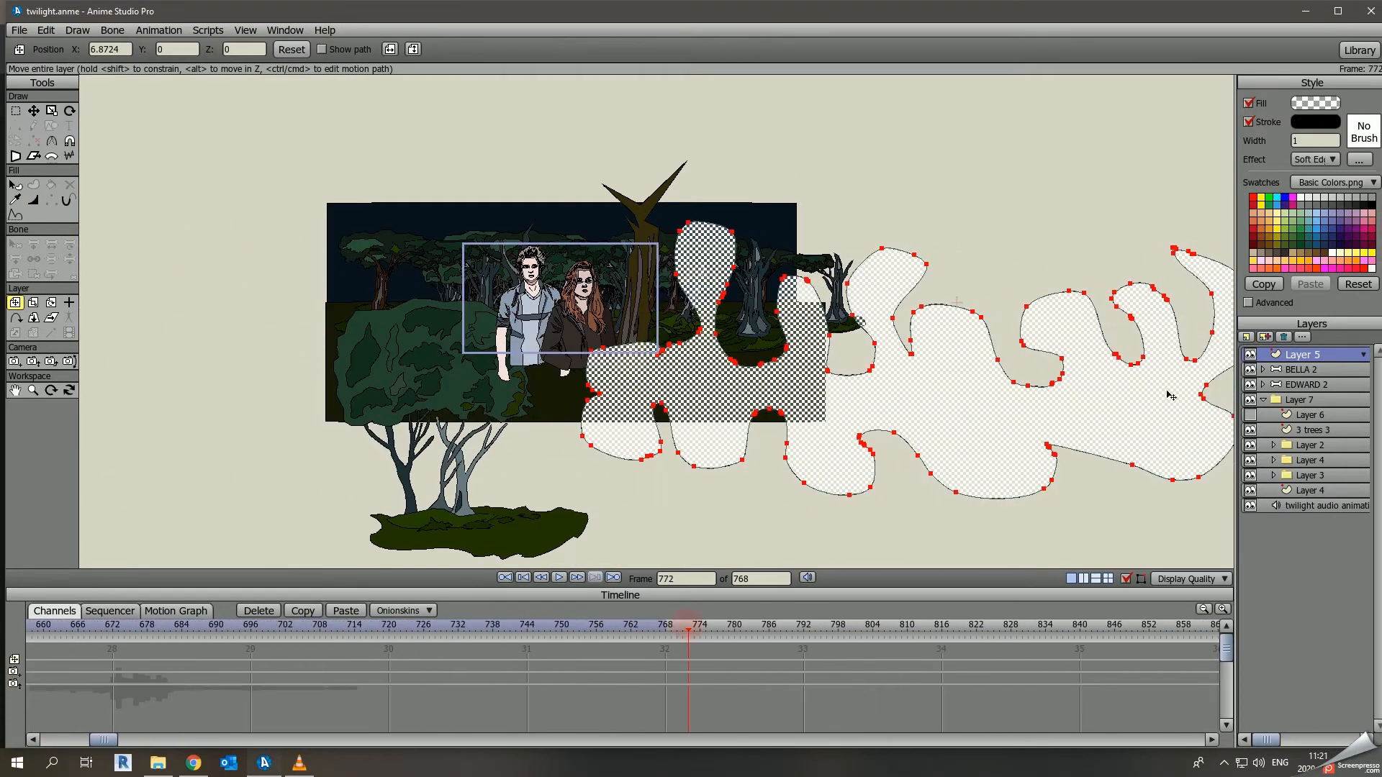
left_click_drag(1171, 412, 704, 416)
Step: Play back the drifting fog and render a frame partway through to examine how it covers the characters
key("space")
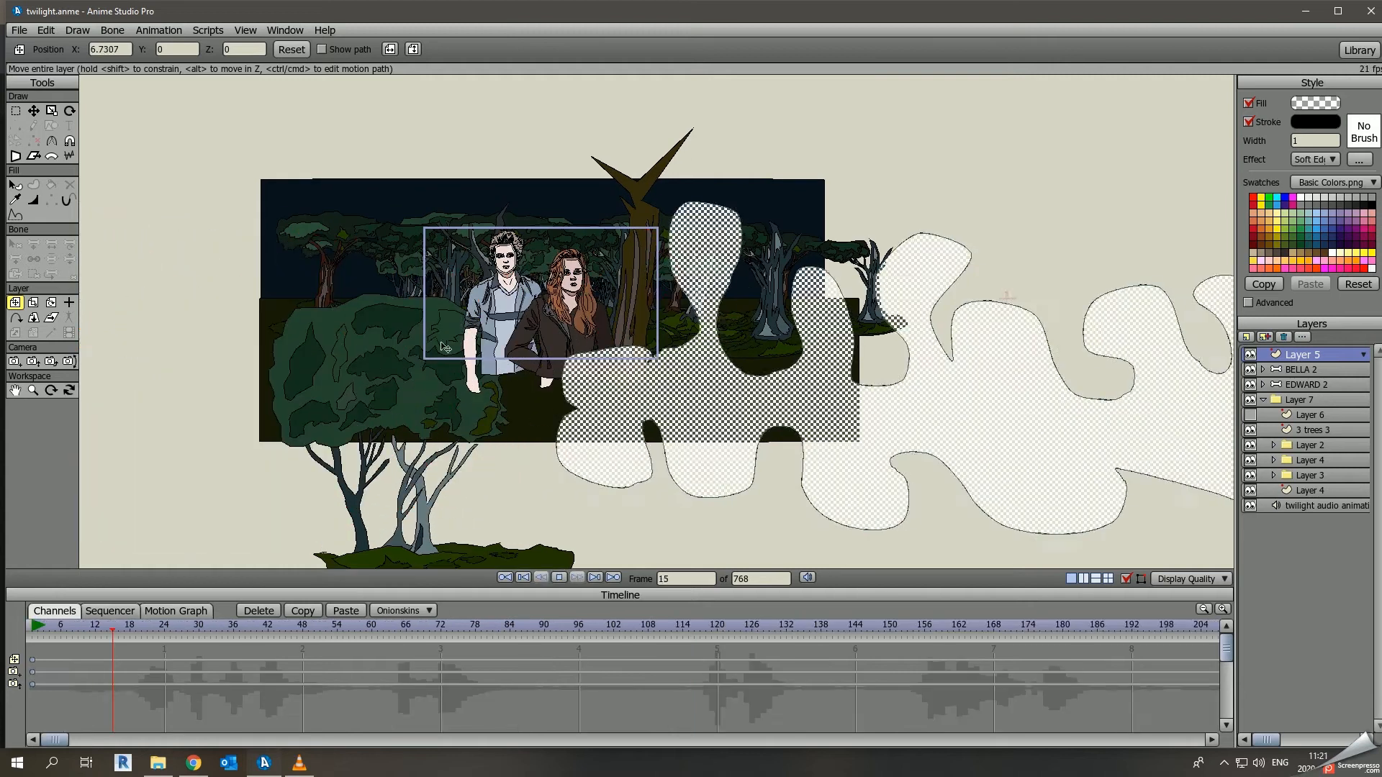
key("ctrl+r")
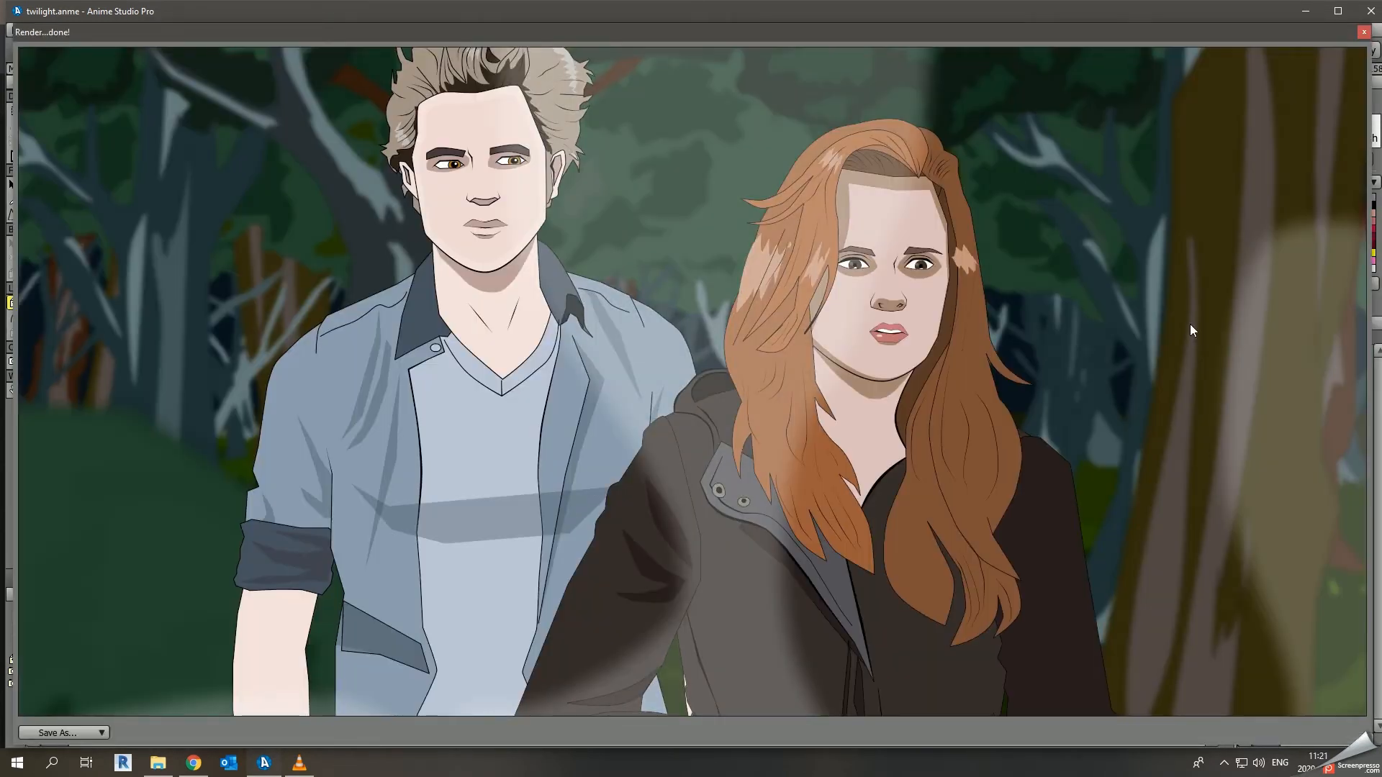
key("Escape")
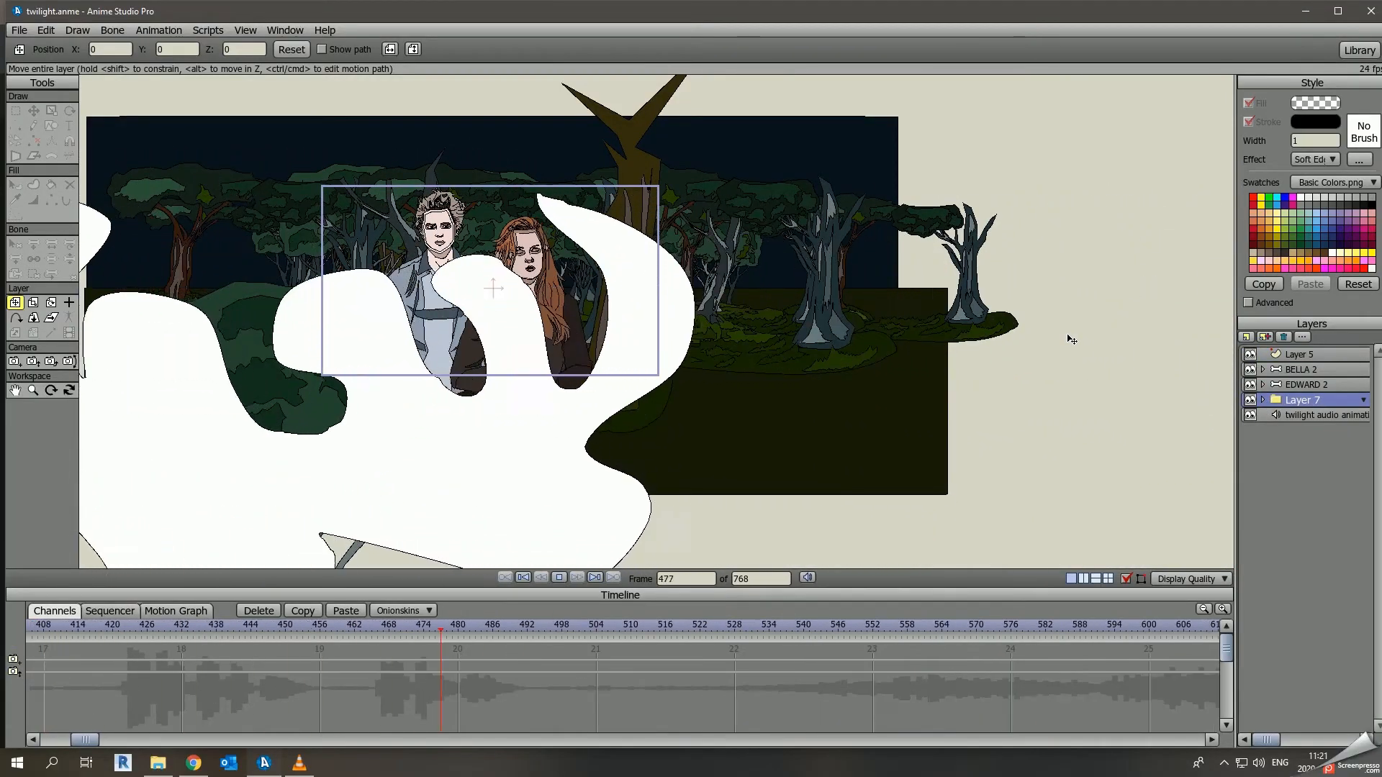
scroll(580, 142, "up", 4)
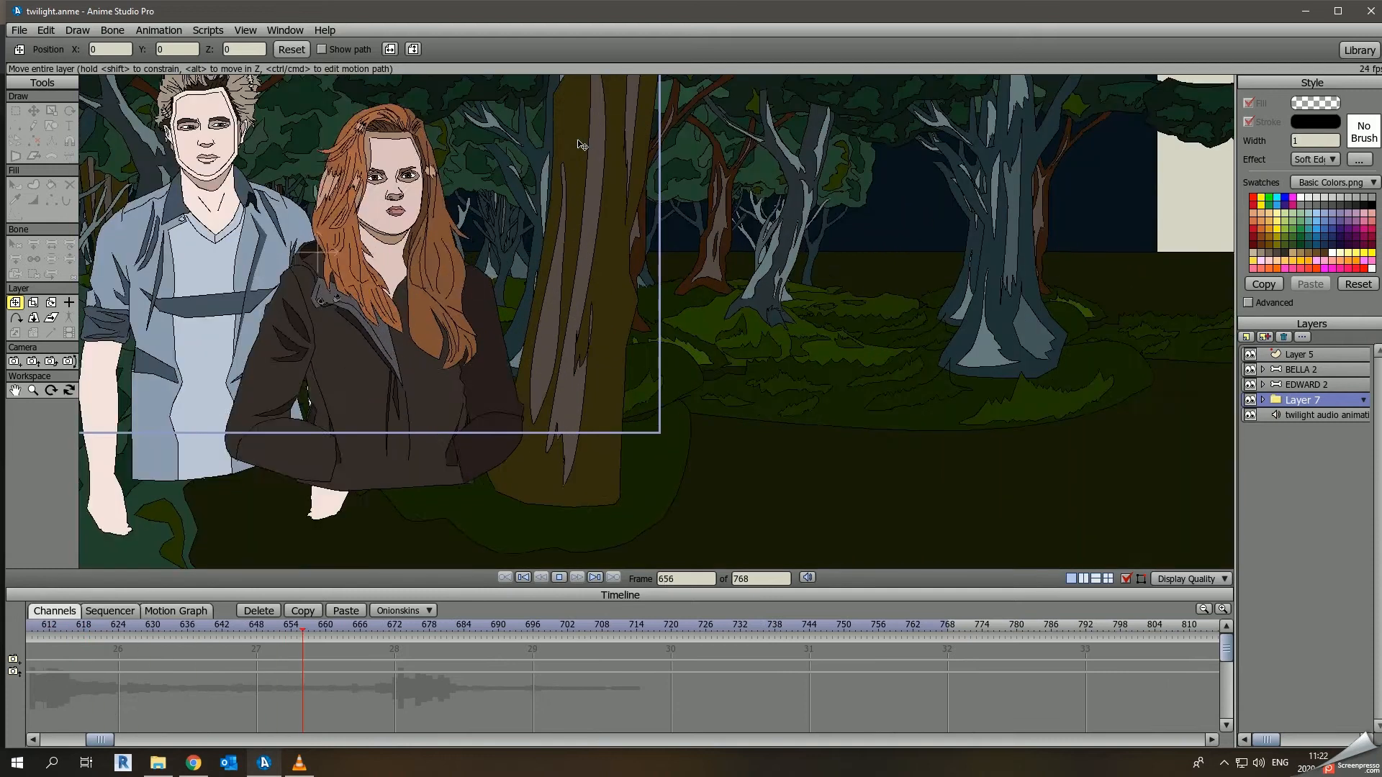
key("space")
key("Home")
scroll(589, 189, "down", 3)
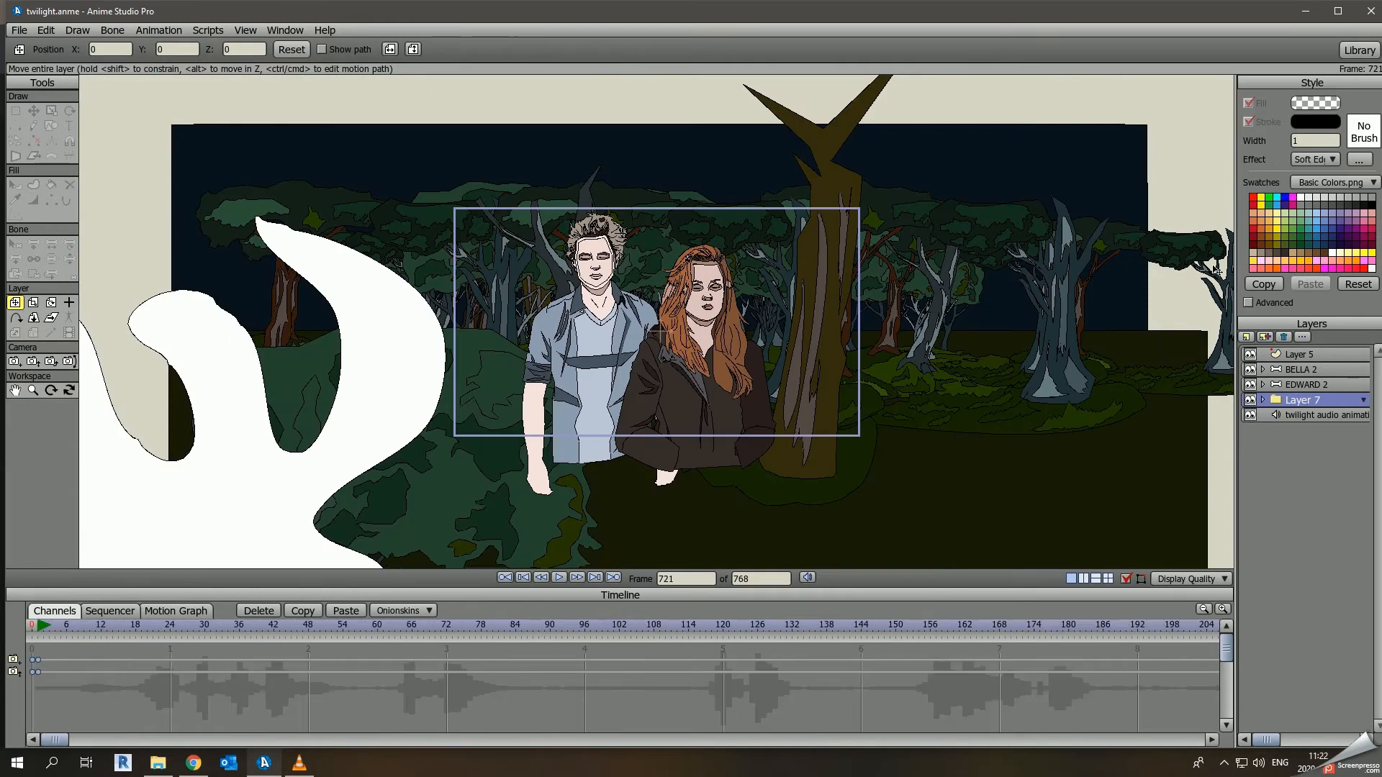
Step: Save a copy of the project as scene 2 in the animated files folder
left_click(20, 29)
left_click(134, 117)
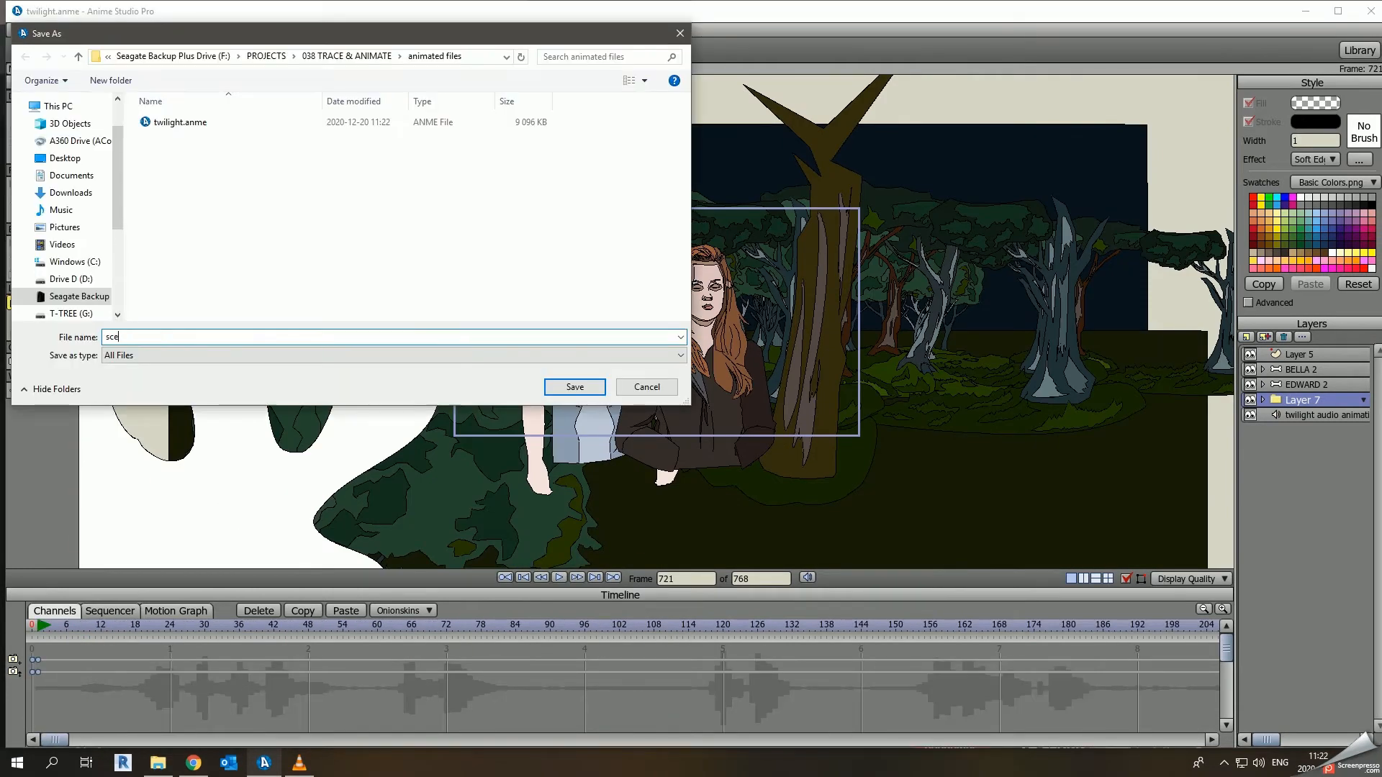
type("scene 2")
key("Return")
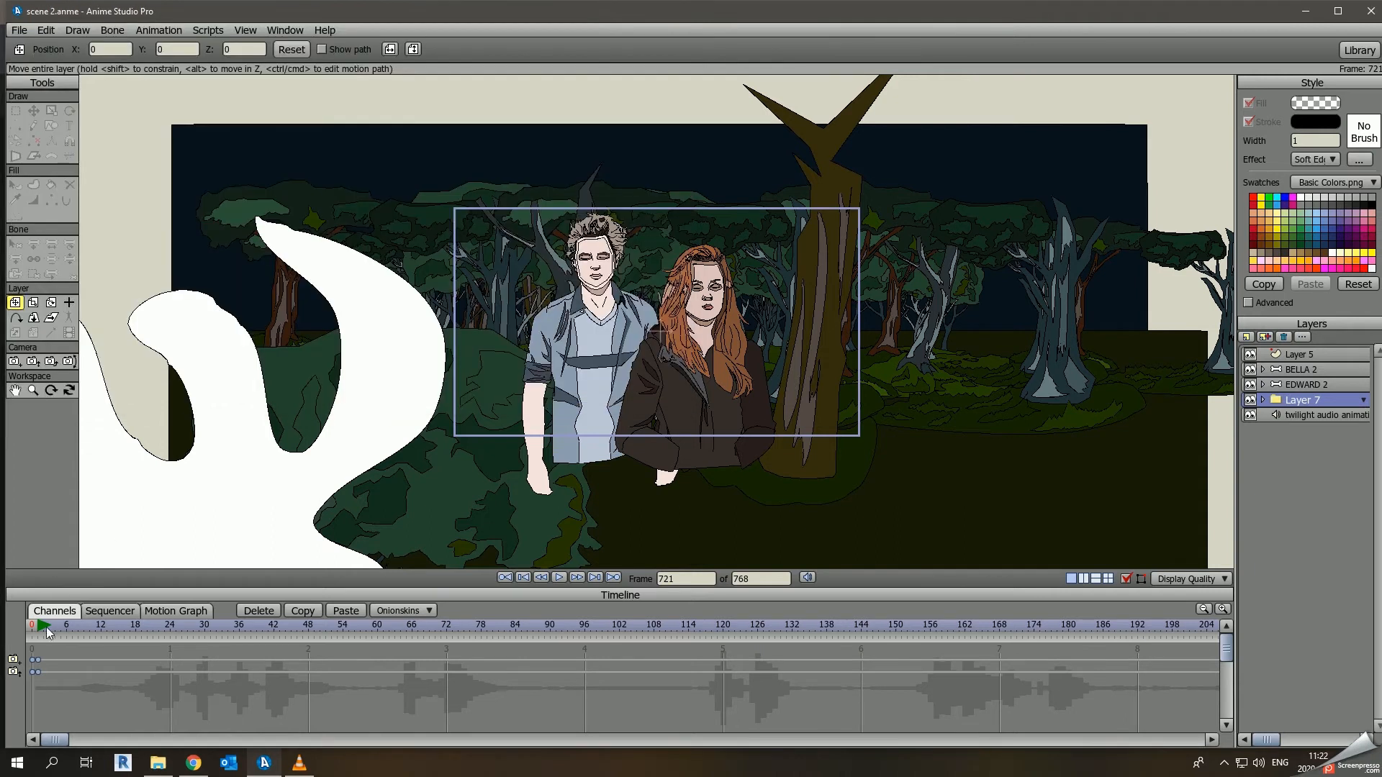
Step: At frame 1, hide EDWARD 2 and frame Bella by zooming in the camera and tracking it to X 0.5663, Y 0.0178
left_click(39, 628)
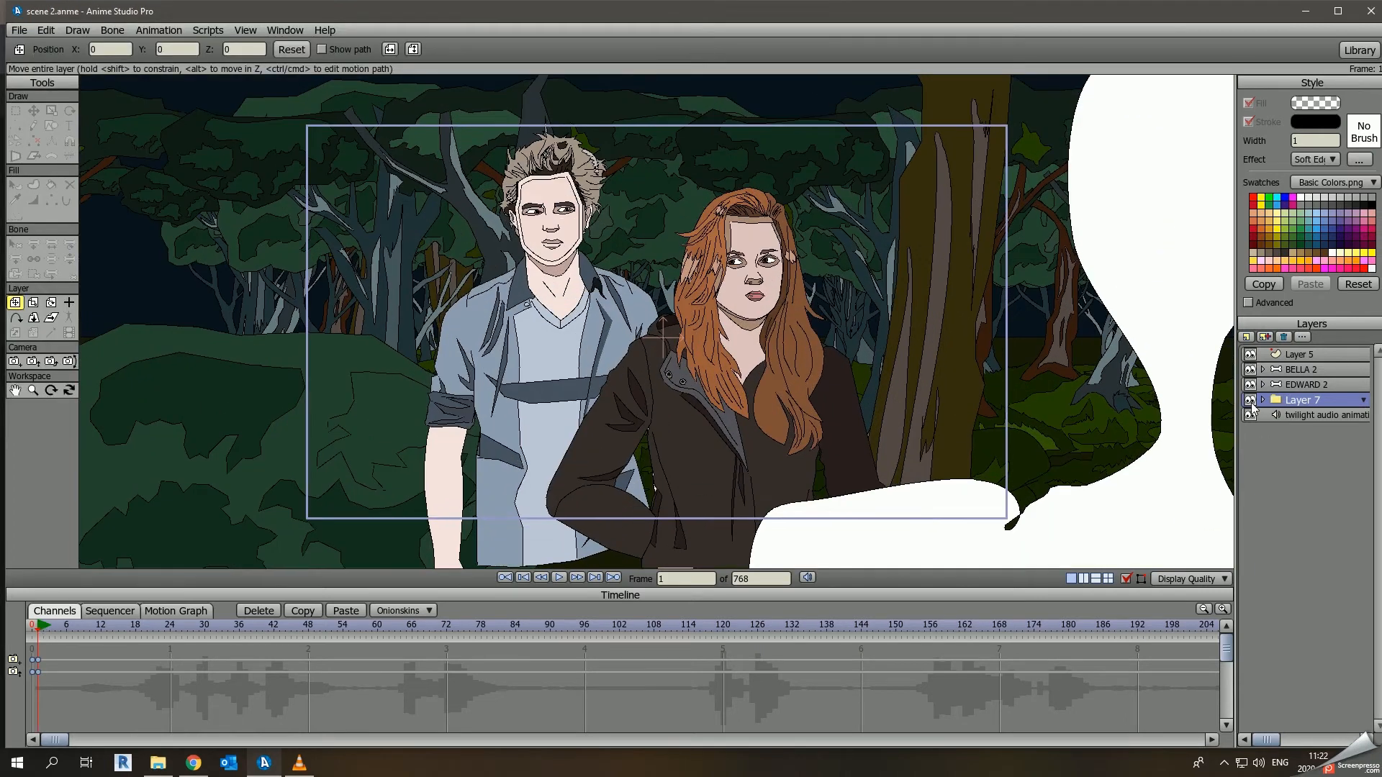
left_click(1250, 384)
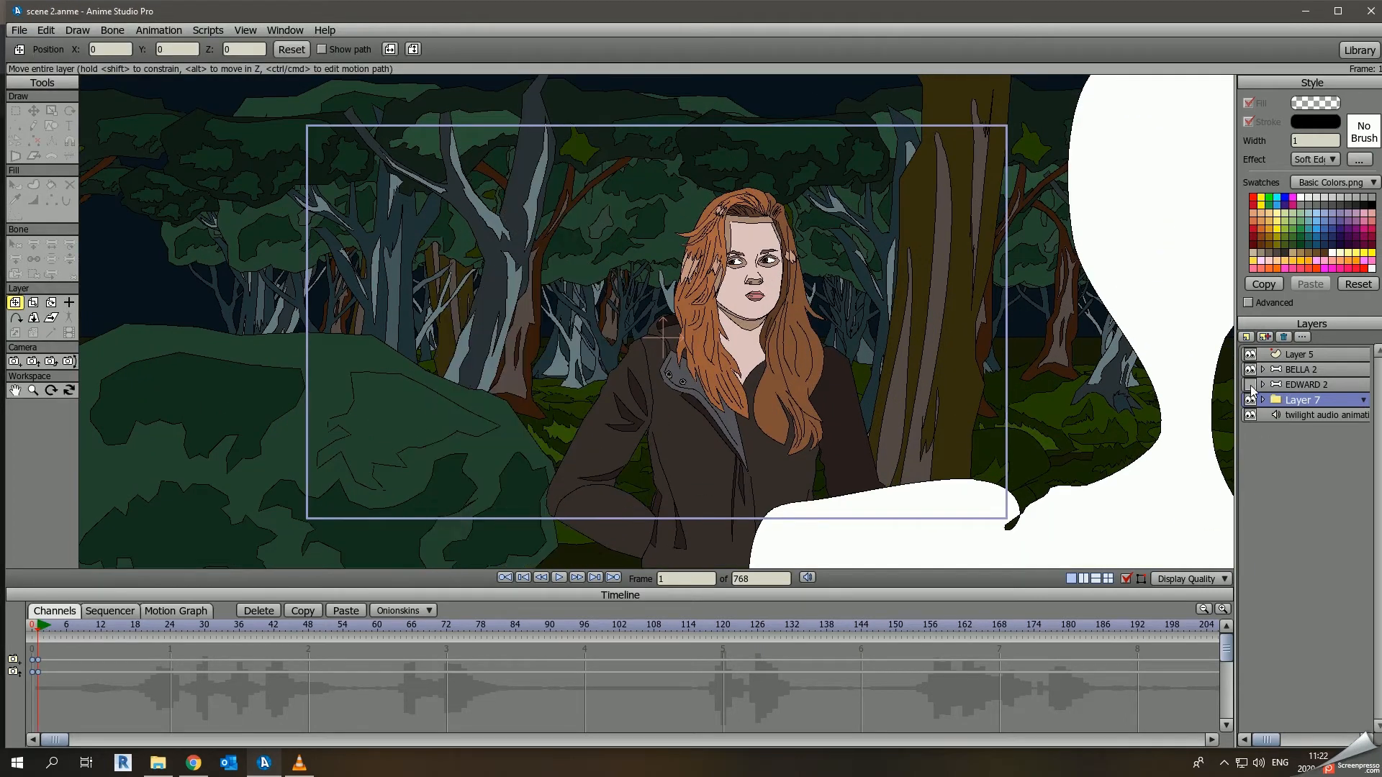
left_click(33, 362)
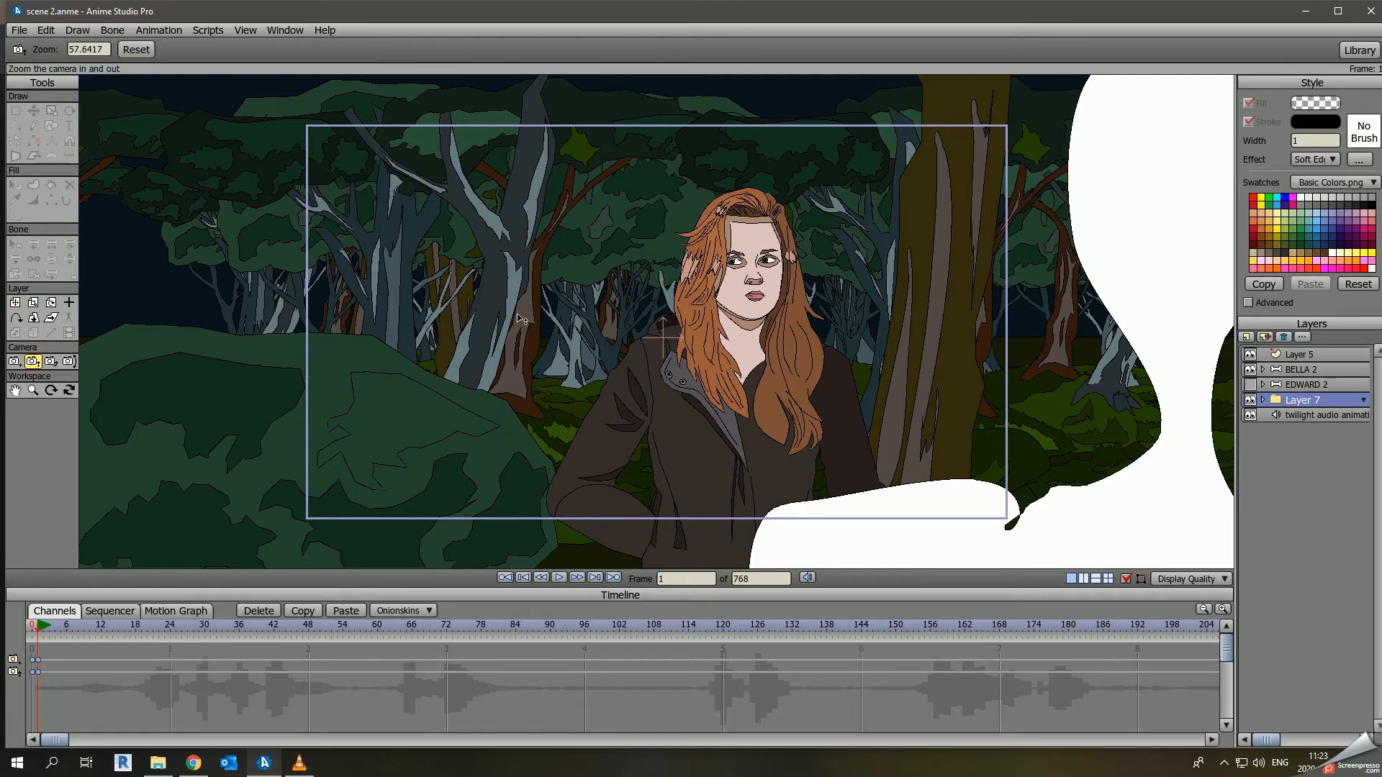
left_click_drag(549, 296, 627, 302)
left_click(15, 362)
left_click_drag(528, 339, 360, 328)
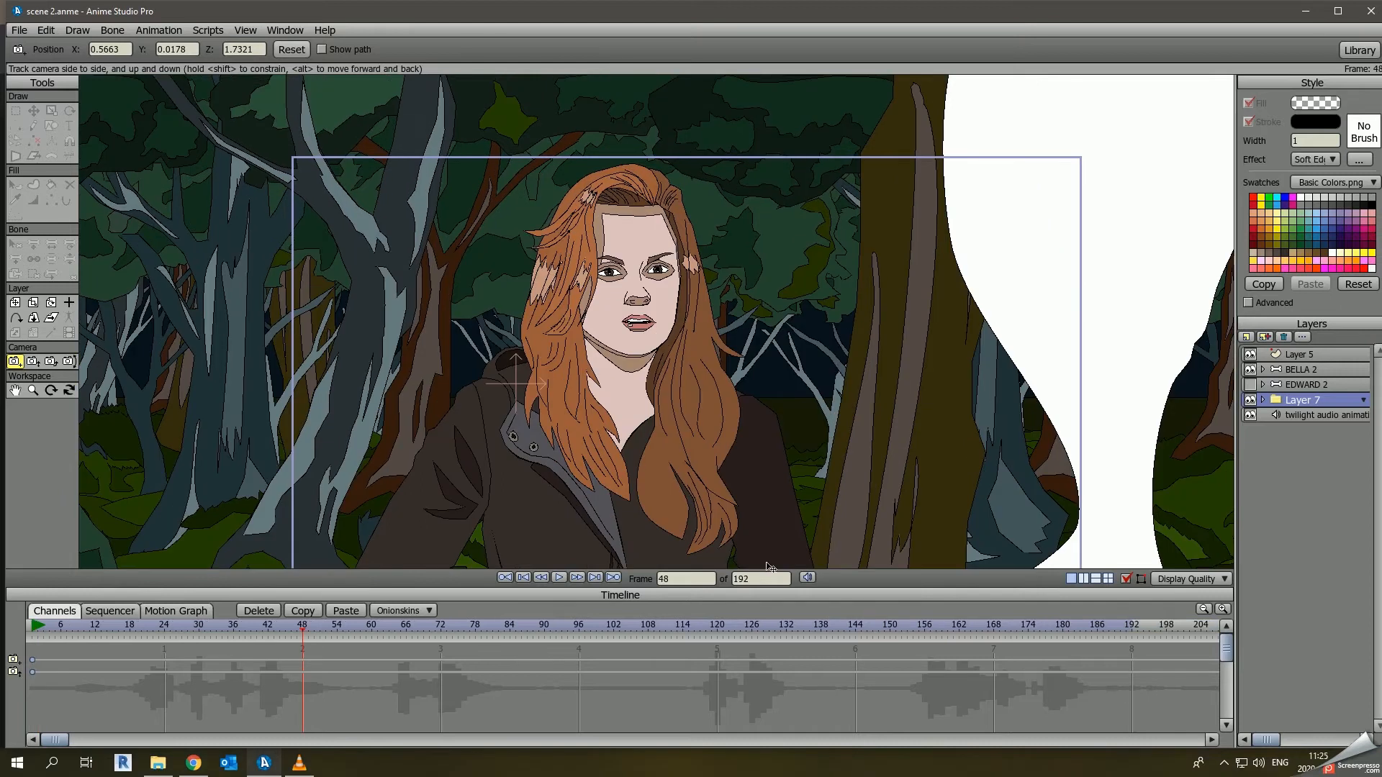
Step: Set the animation's end frame to 192 and return to frame 1
type("92")
key("Return")
left_click(39, 636)
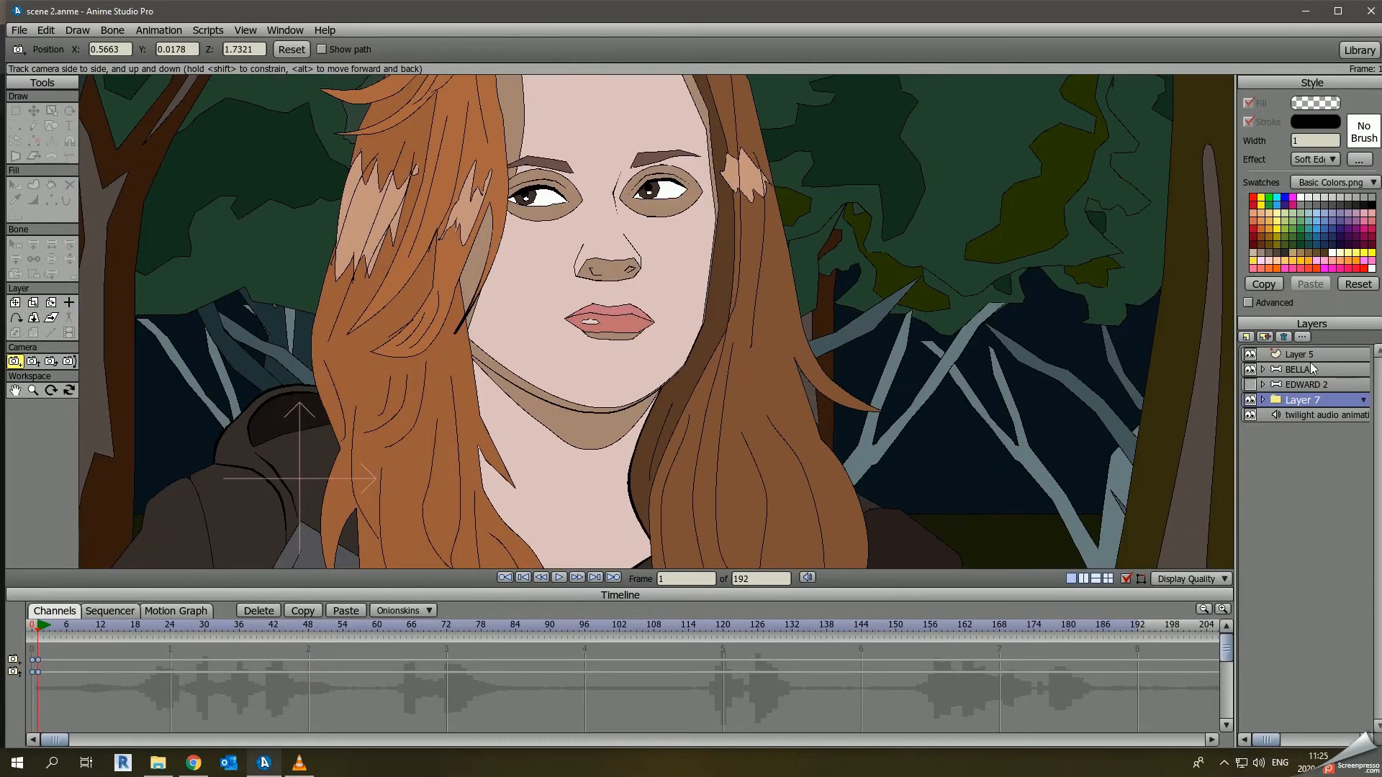
Step: Rotate Bella's mouth layer to a Z rotation of 3.5012 at frame 1
left_click(1325, 368)
left_click(1263, 370)
left_click(1319, 460)
scroll(314, 289, "up", 3)
left_click(51, 303)
left_click_drag(687, 331, 685, 324)
scroll(687, 323, "down", 6)
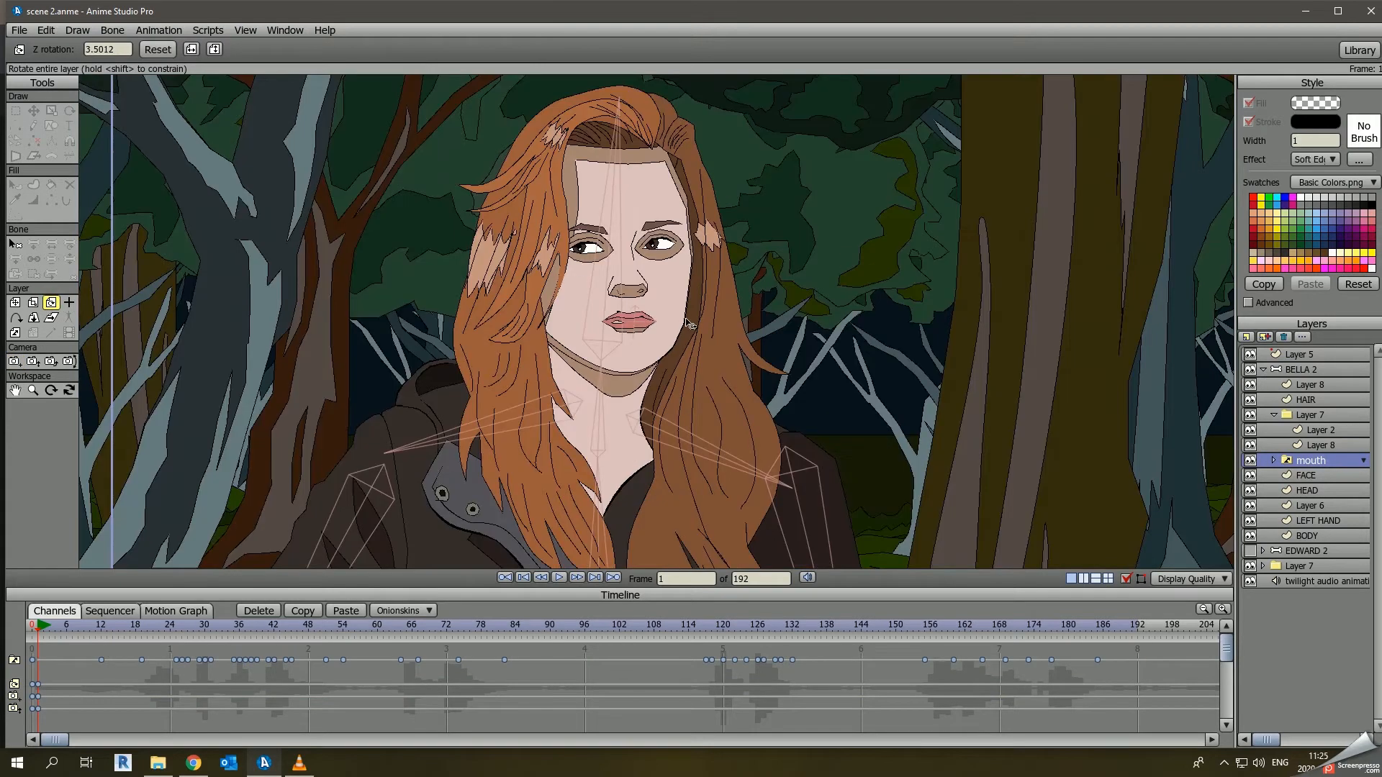
Step: Keyframe the camera zoom at frame 192 to 40.5418 for a slow push toward Bella
scroll(686, 320, "down", 2)
left_click_drag(39, 633, 326, 633)
left_click_drag(56, 743, 63, 744)
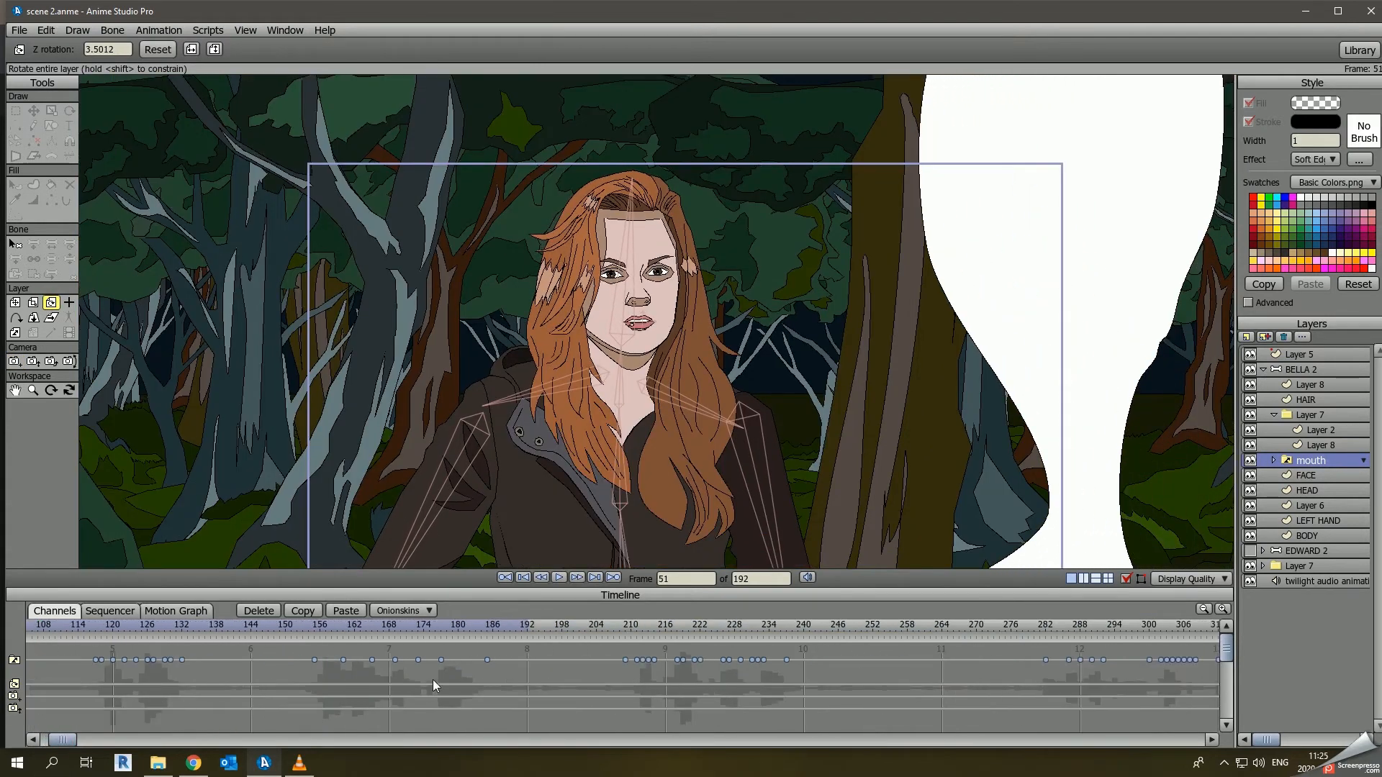
left_click(528, 630)
left_click_drag(490, 418, 566, 419)
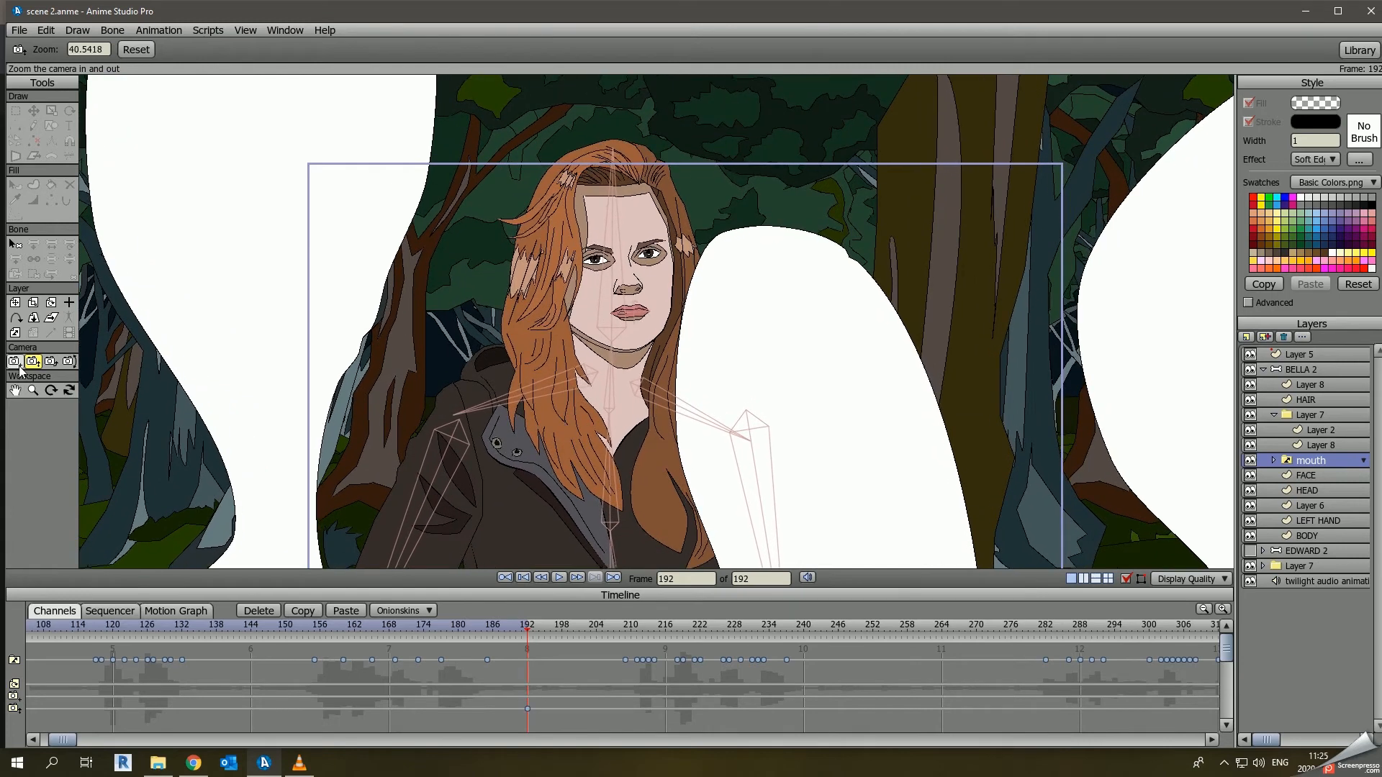
Step: Track the camera at frame 192 to reframe the shot on Bella, and preview the move
left_click(15, 362)
left_click_drag(457, 355, 483, 394)
key("space")
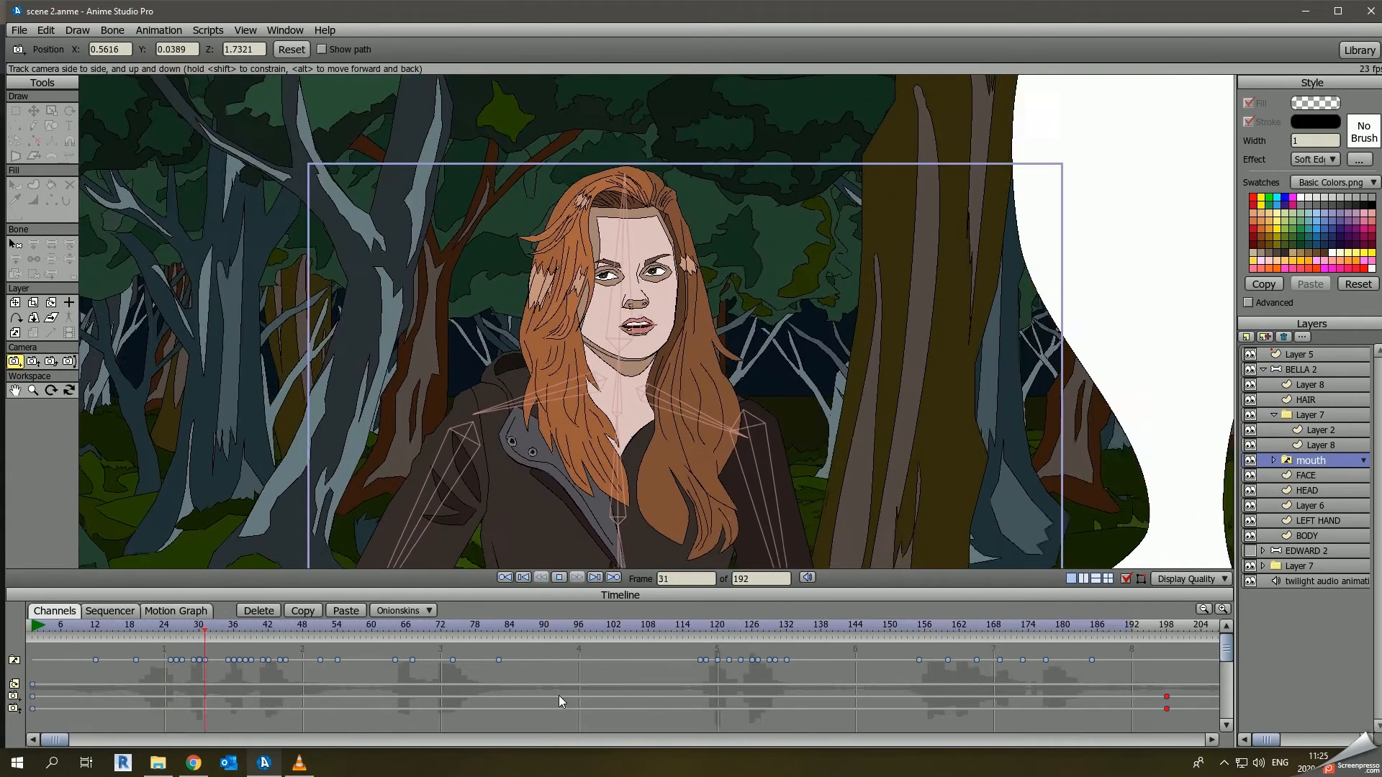
key("space")
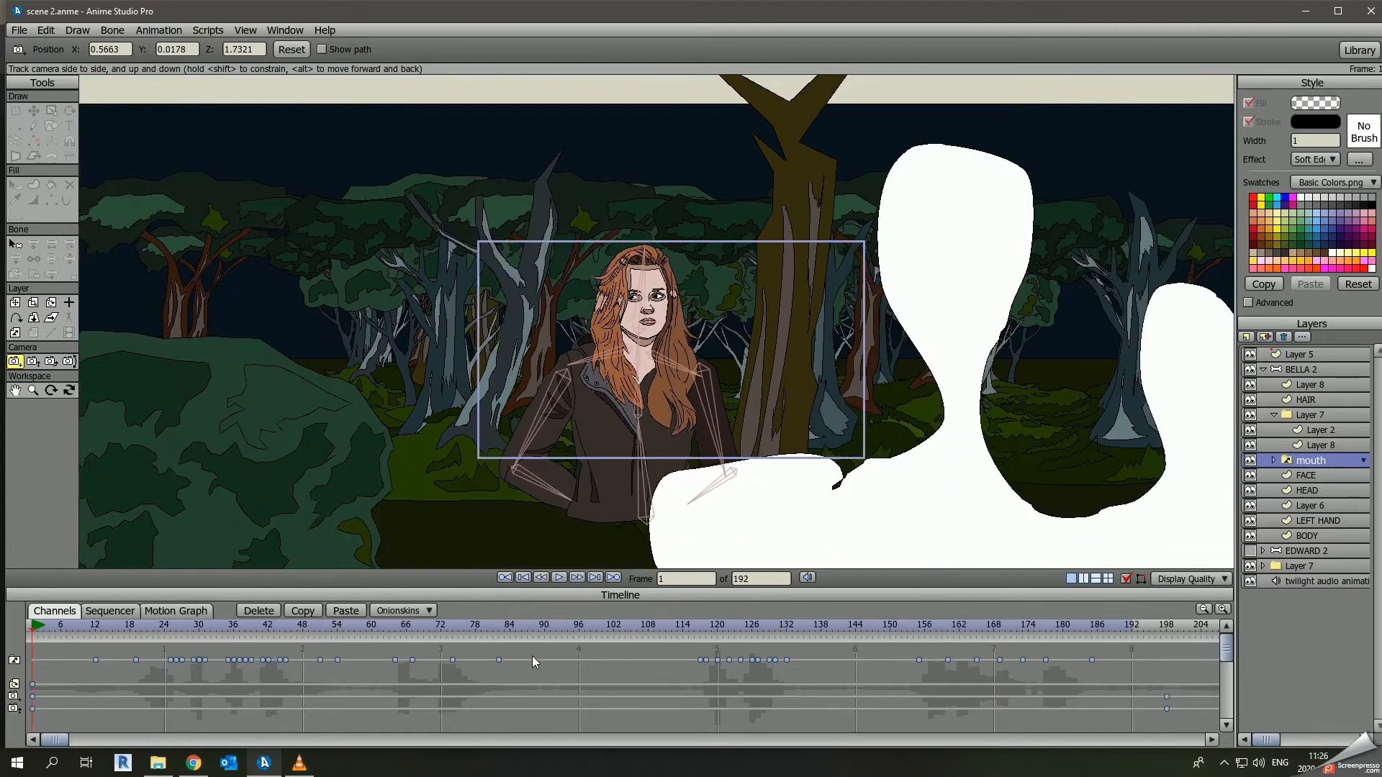
Step: Play back the camera move from frame 1, go to frame 192 and save the scene
left_click(69, 742)
left_click_drag(69, 741, 63, 742)
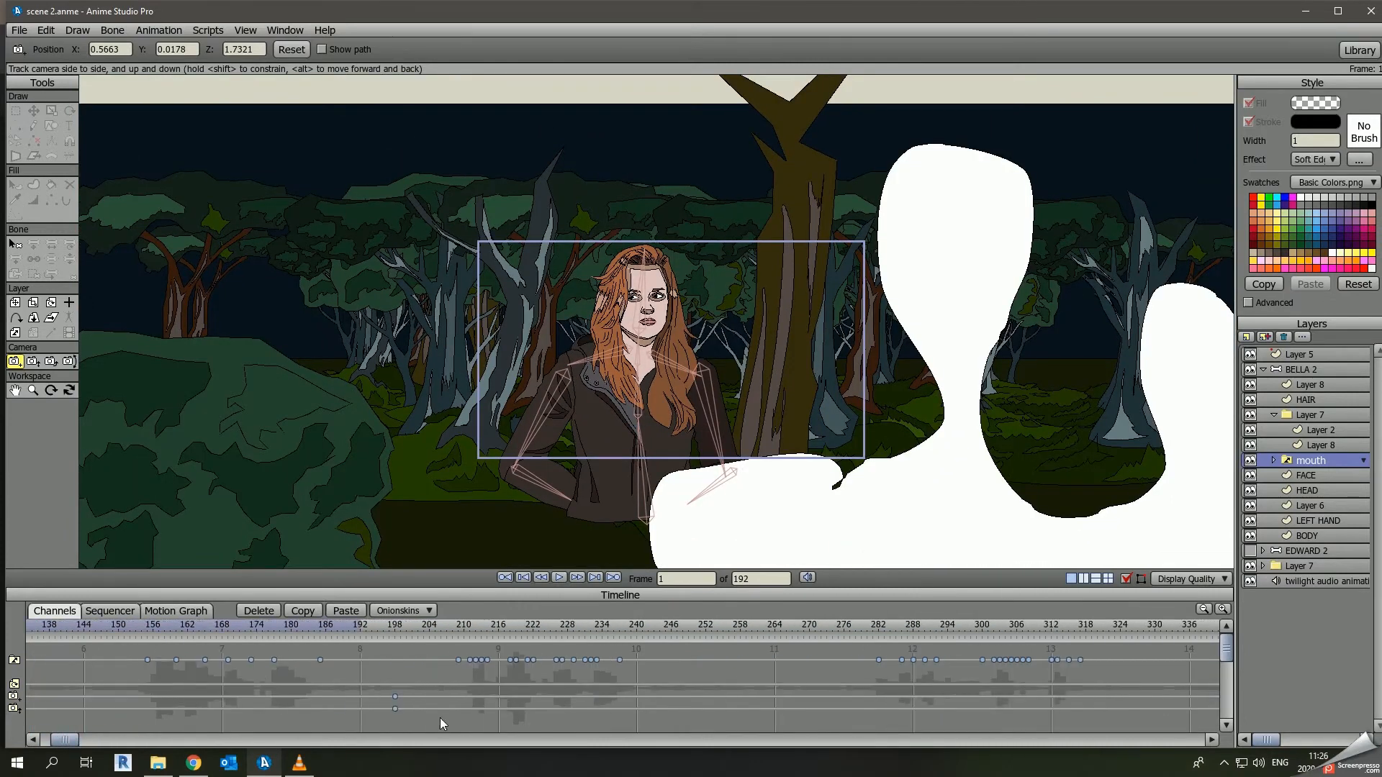
left_click(559, 579)
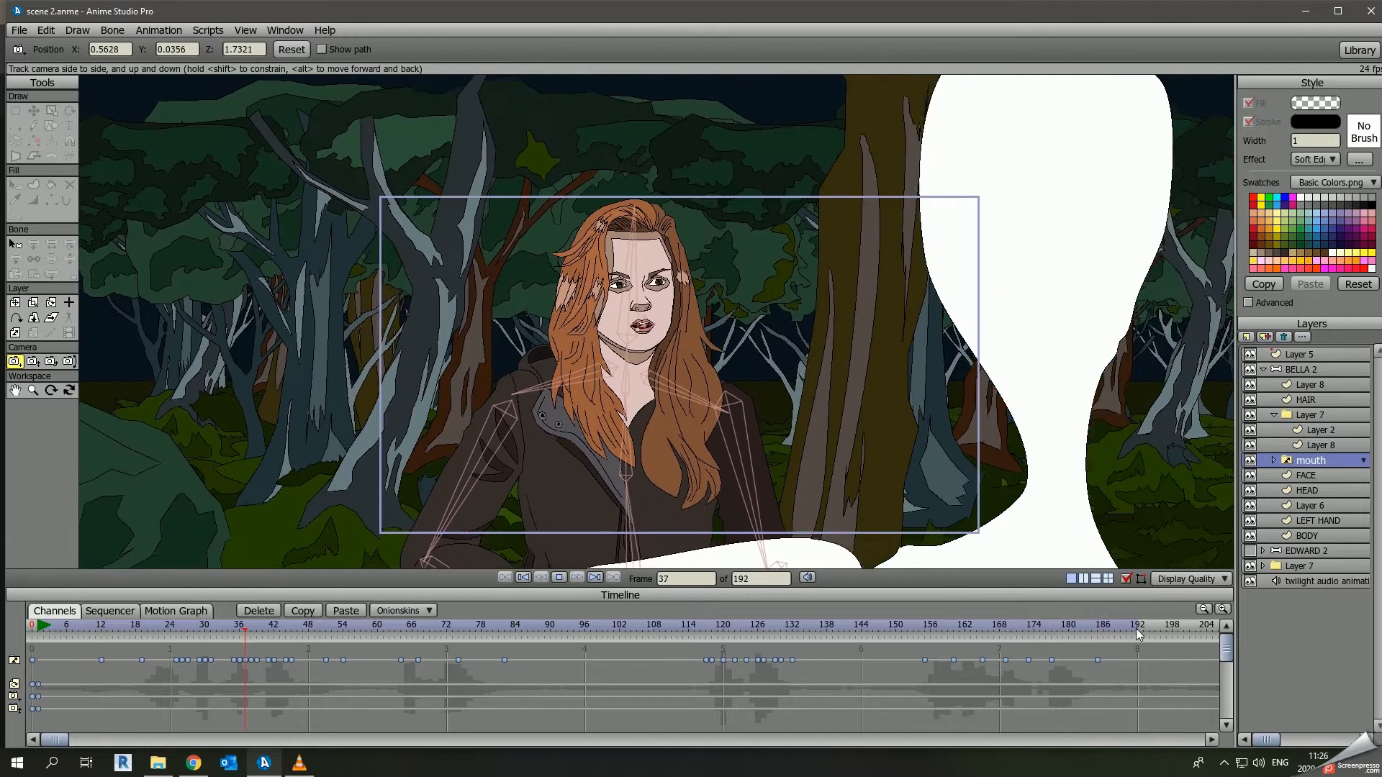
left_click(1132, 628)
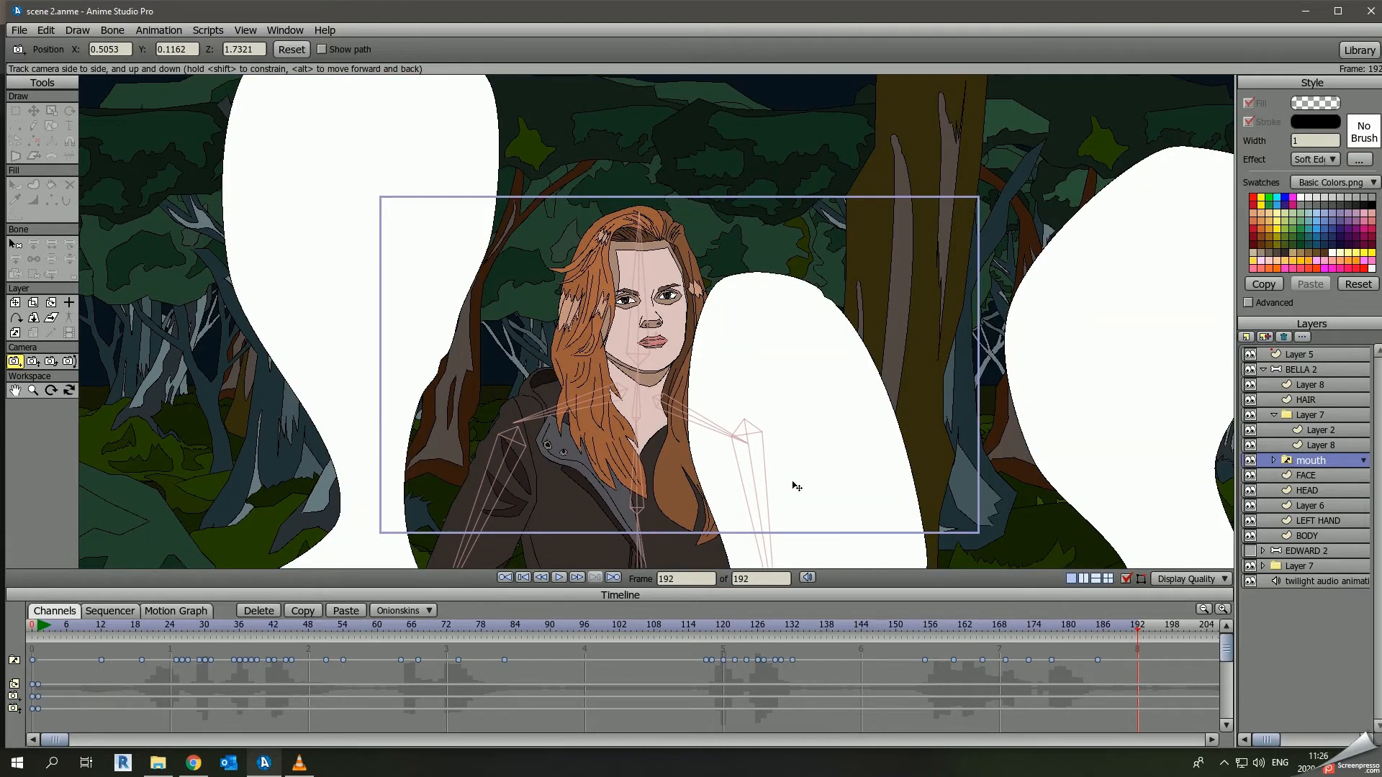
left_click(19, 30)
left_click(49, 106)
scroll(524, 140, "up", 1)
left_click_drag(705, 301, 637, 239)
key("ctrl+z")
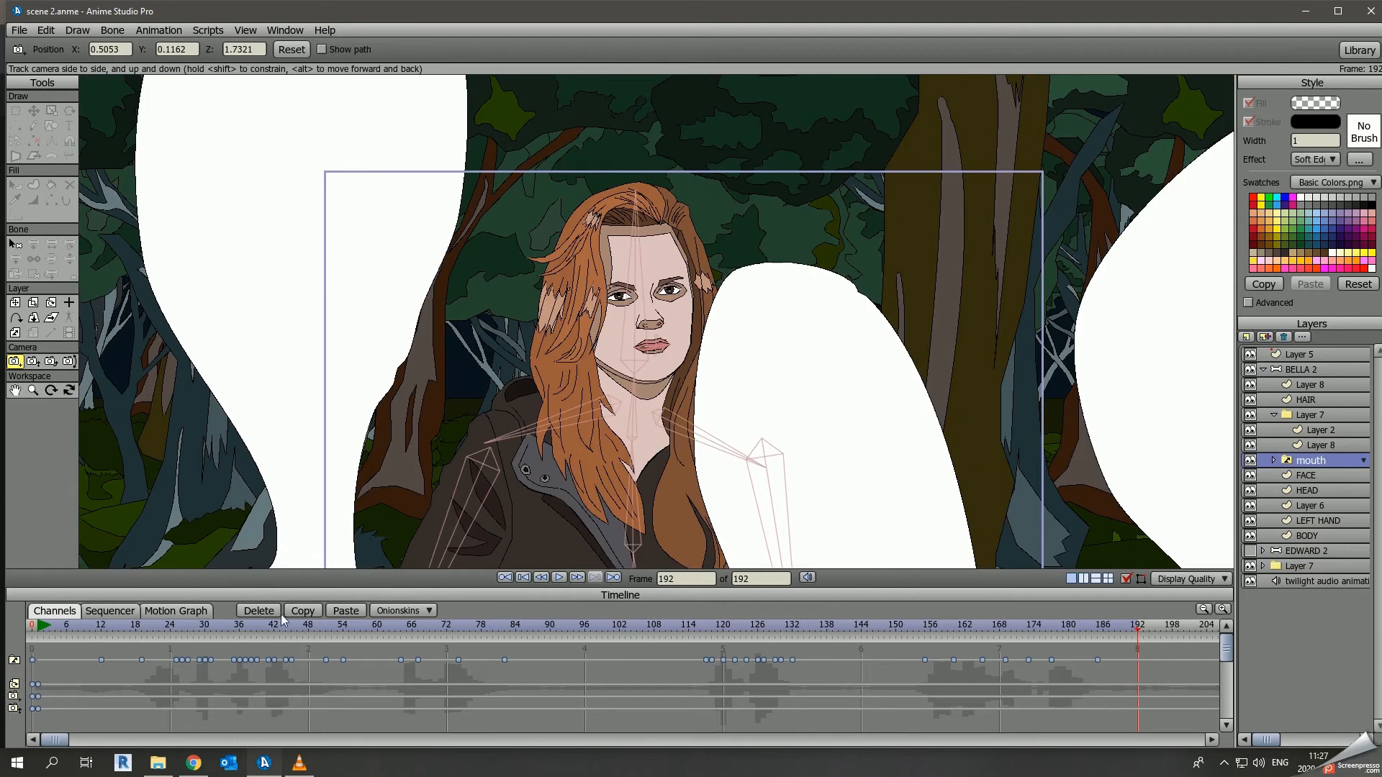
Step: Open the recent file twilight.anme and go to frame 193
left_click(19, 31)
mouse_move(180, 69)
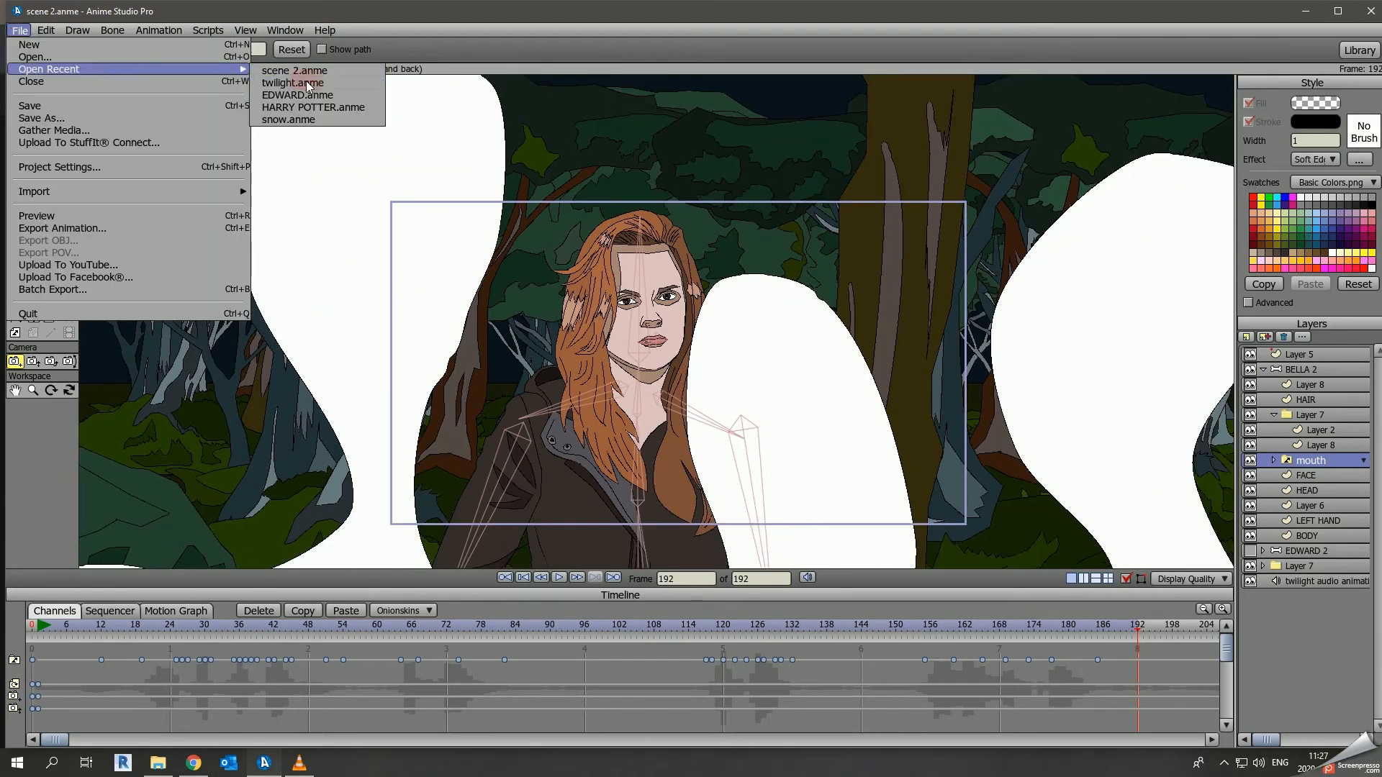
left_click(307, 85)
key("Escape")
left_click(19, 30)
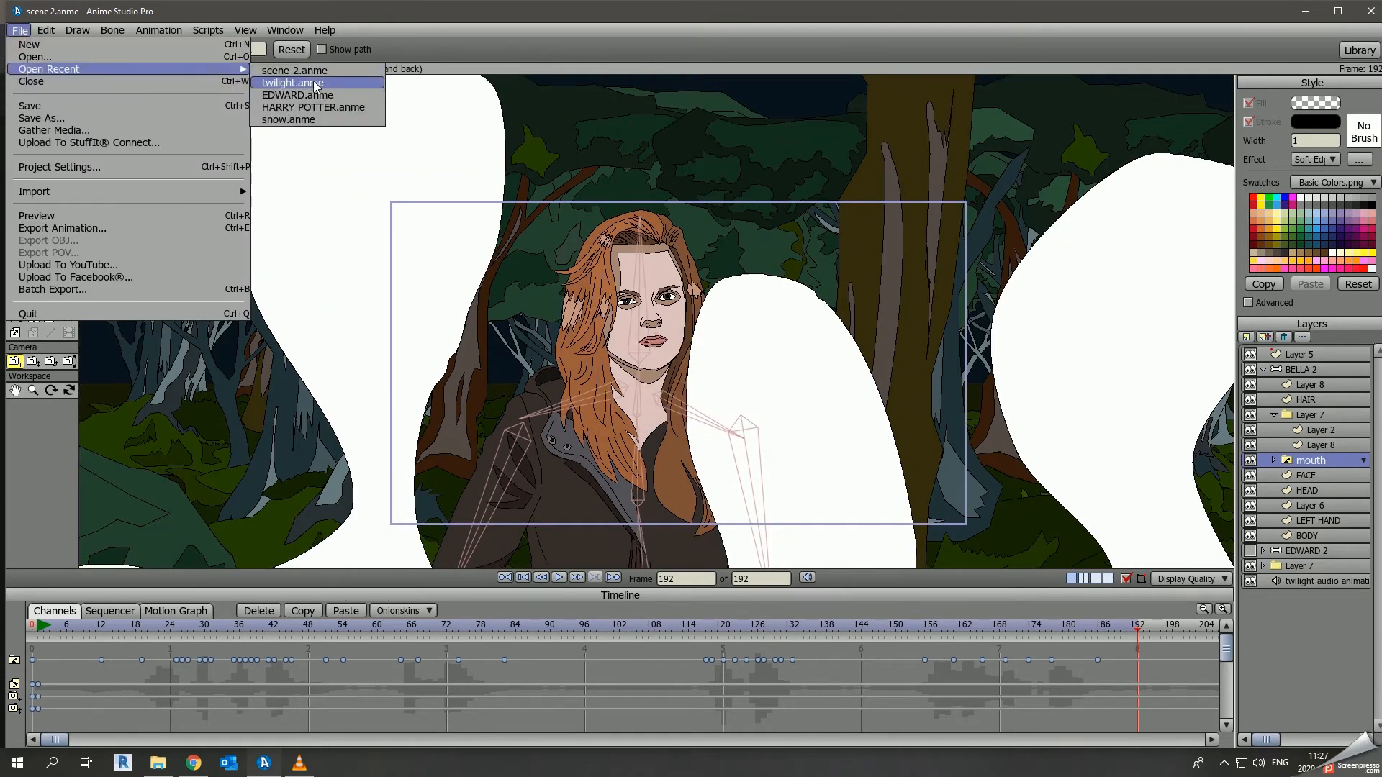
left_click(314, 83)
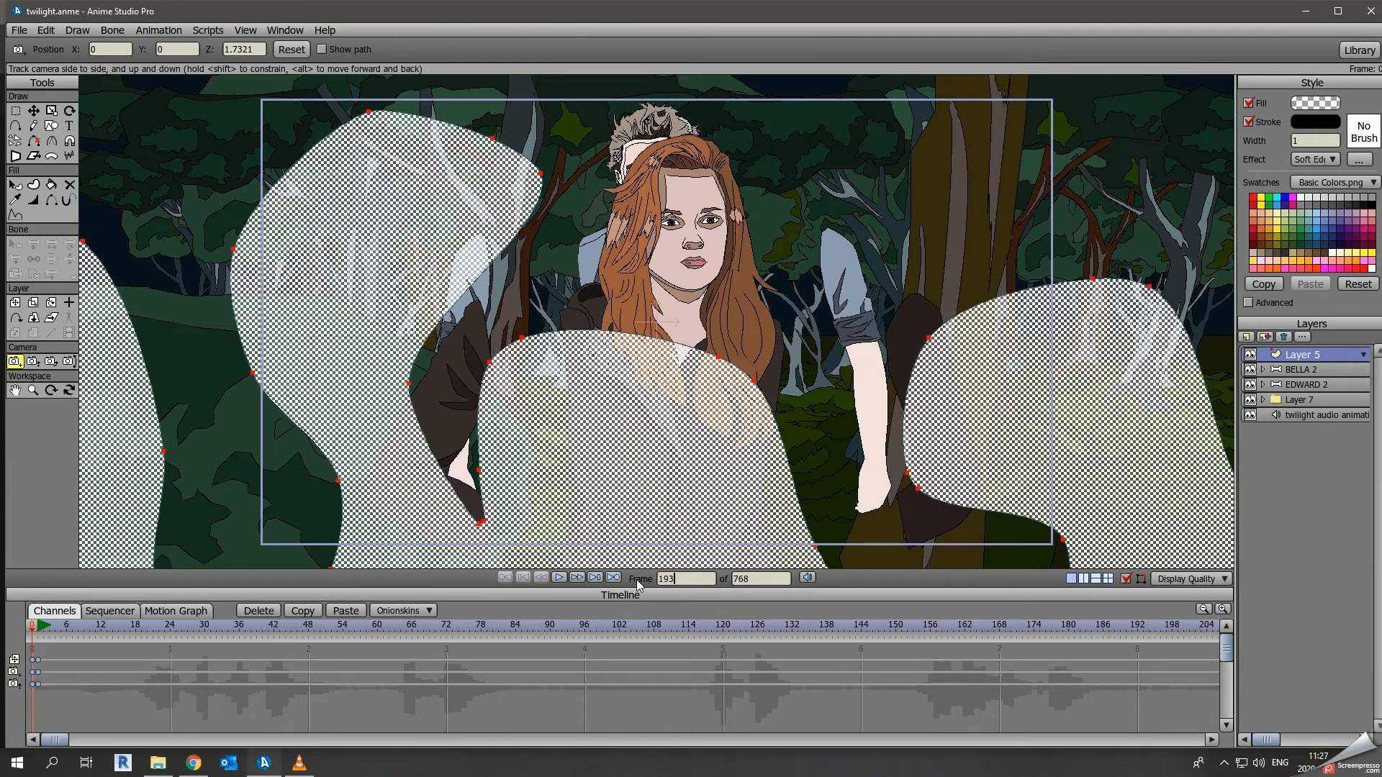
key("Return")
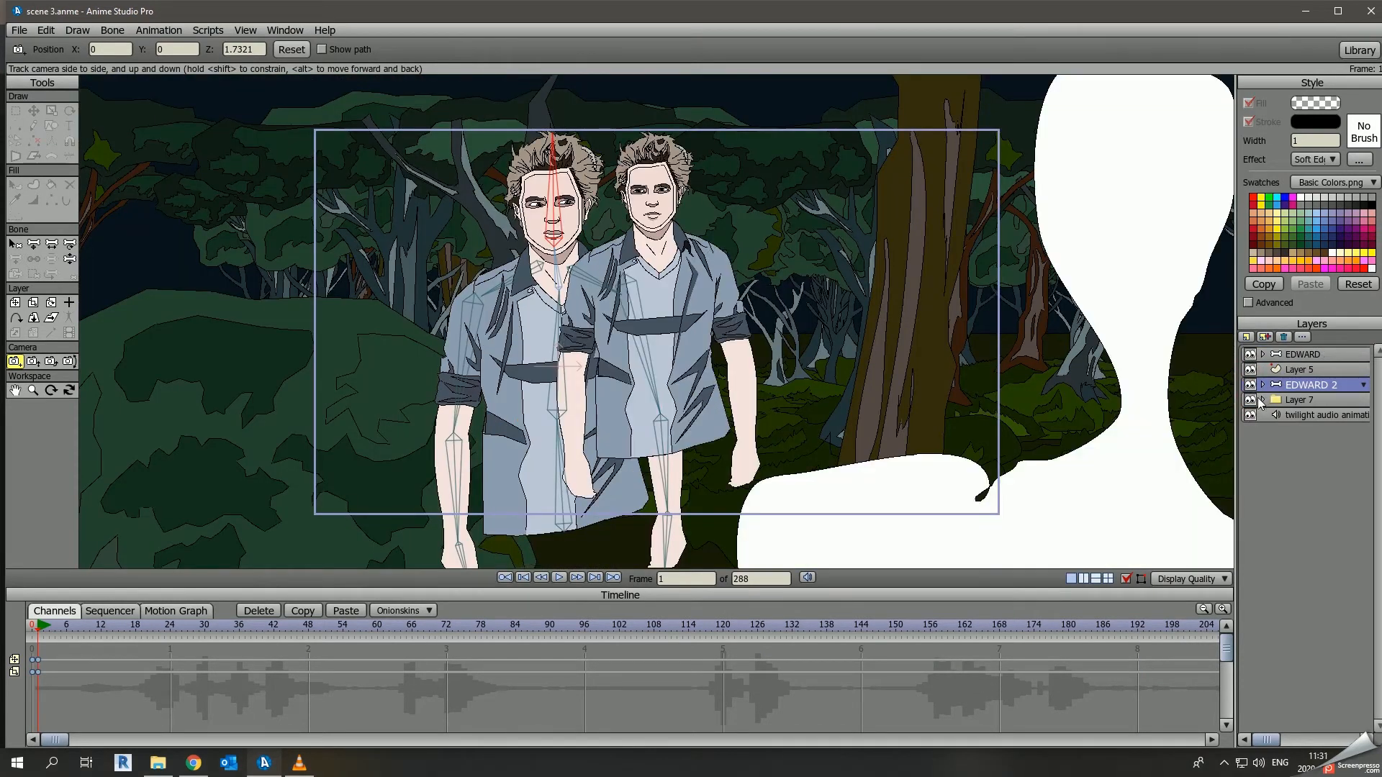
Step: Hide the forest group Layer 7, the audio layer and Layer 5 so only the Edward characters show
left_click(1250, 401)
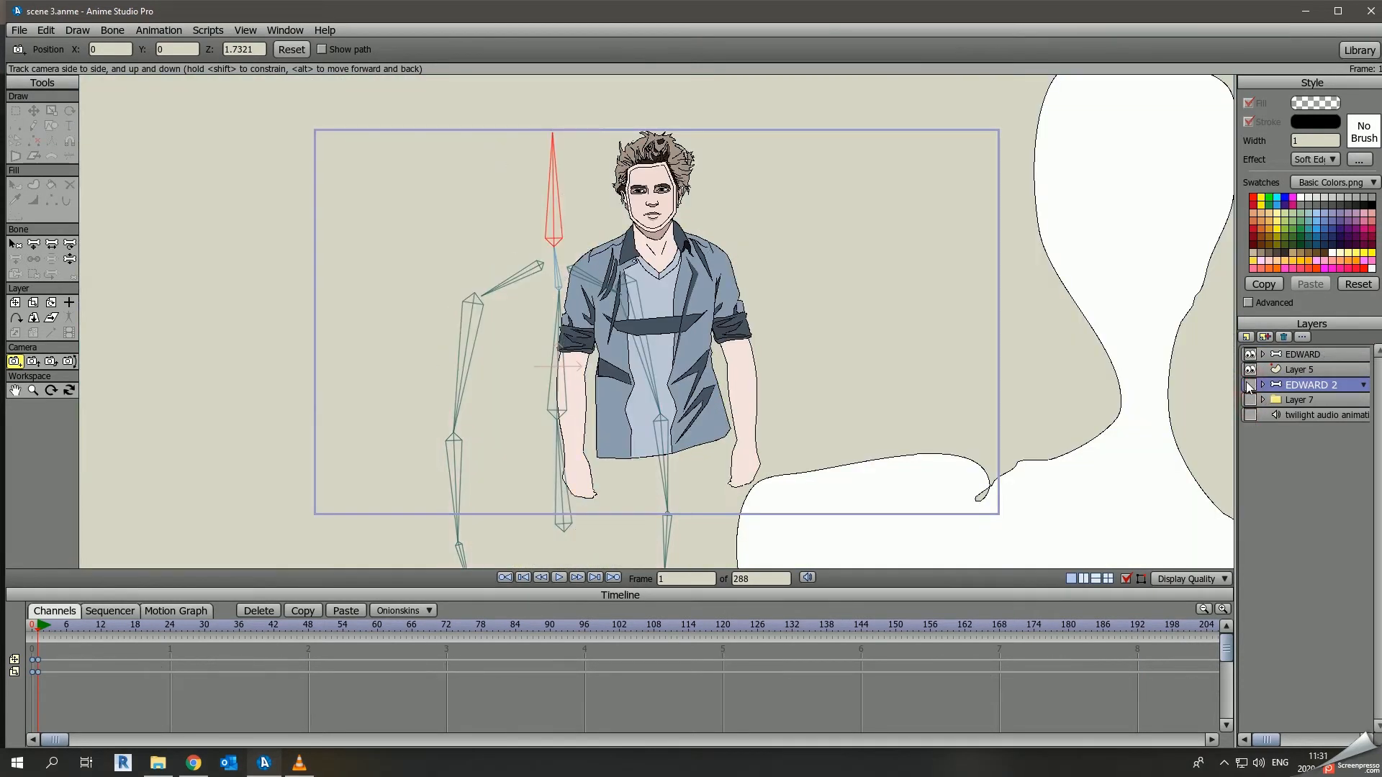
left_click(1251, 370)
left_click(1251, 385)
left_click(1251, 385)
left_click(1251, 385)
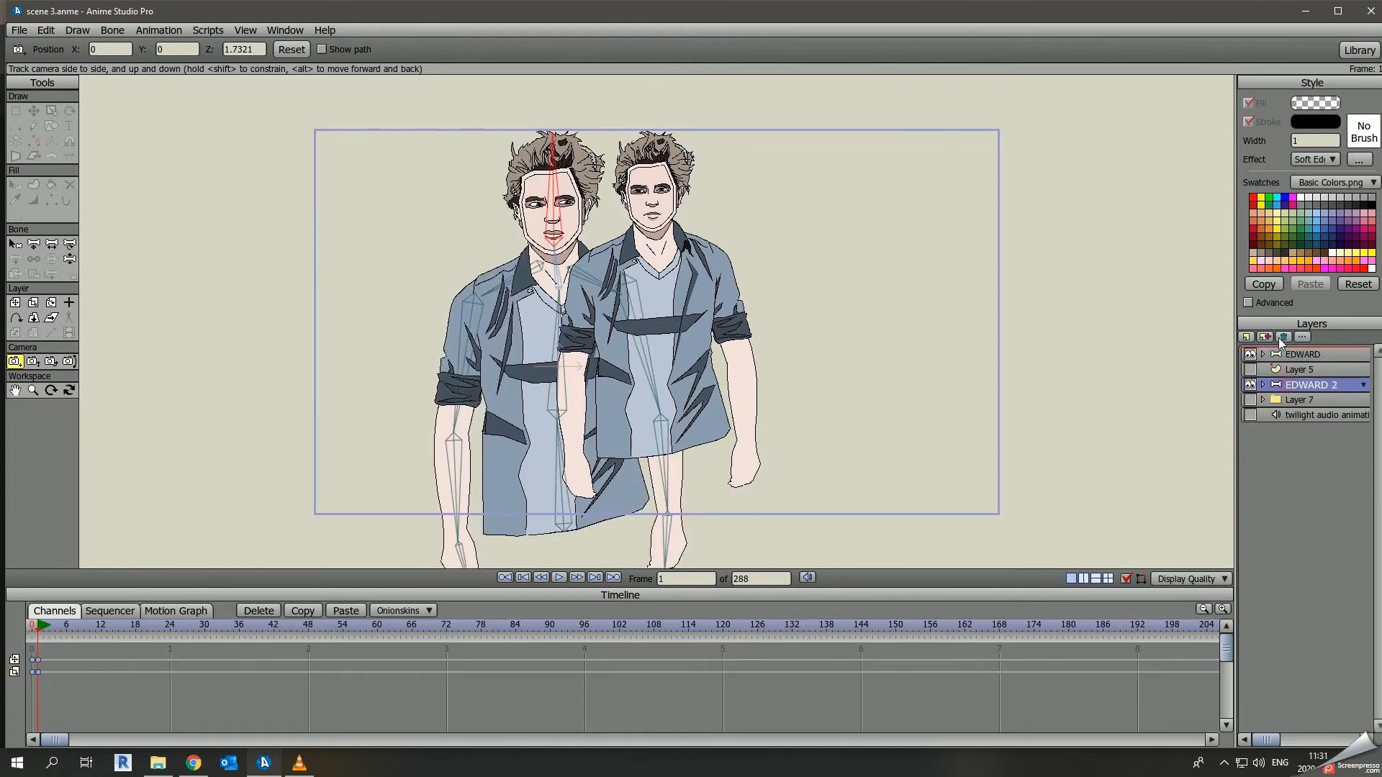
Step: Move EDWARD 2 above EDWARD in the layer stack and hide the EDWARD layer
left_click_drag(1279, 338, 1278, 346)
left_click(1263, 370)
left_click(1262, 370)
left_click(1254, 370)
scroll(510, 350, "up", 2)
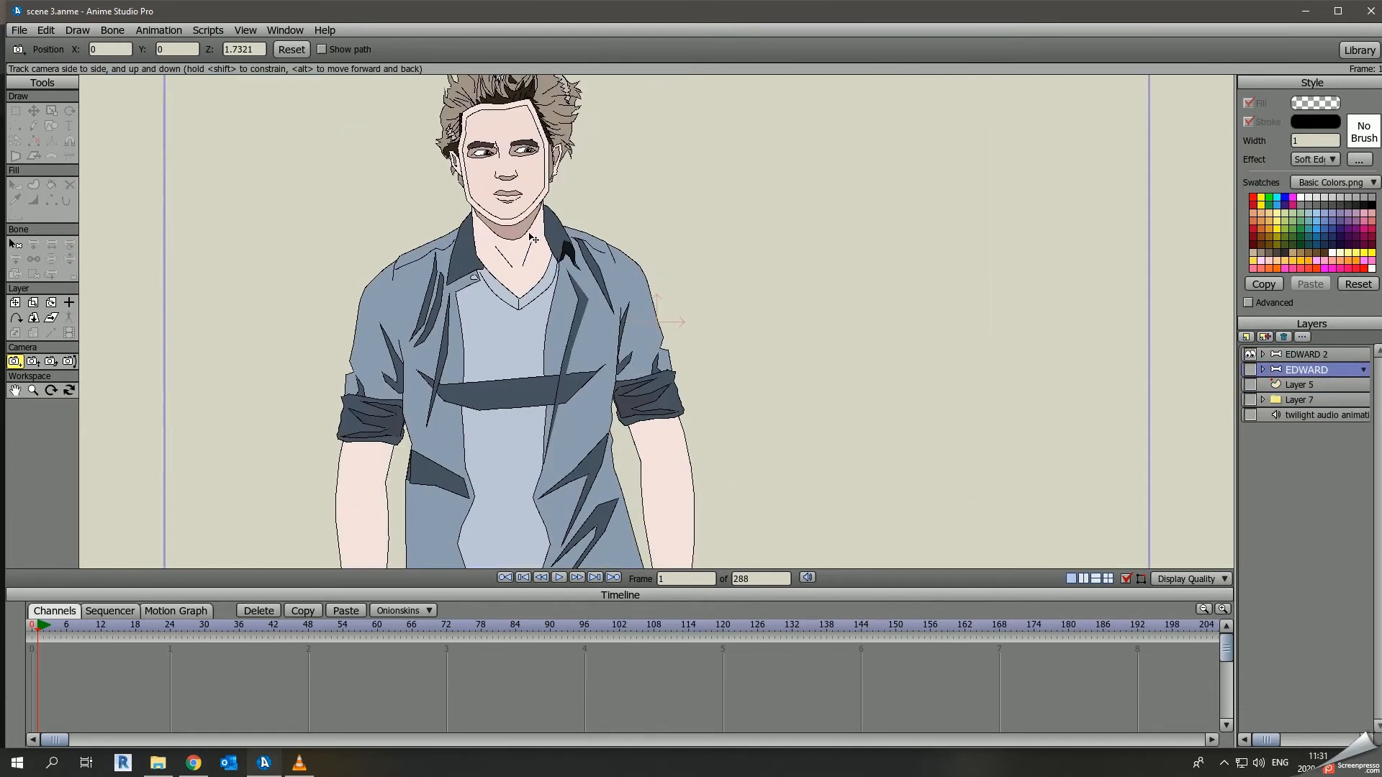
Step: At frame 193, scale the EDWARD 2 layer to about 1.48 and move it to X 0.0199, Y -0.5166
scroll(527, 234, "down", 2)
left_click(20, 303)
left_click(1254, 355)
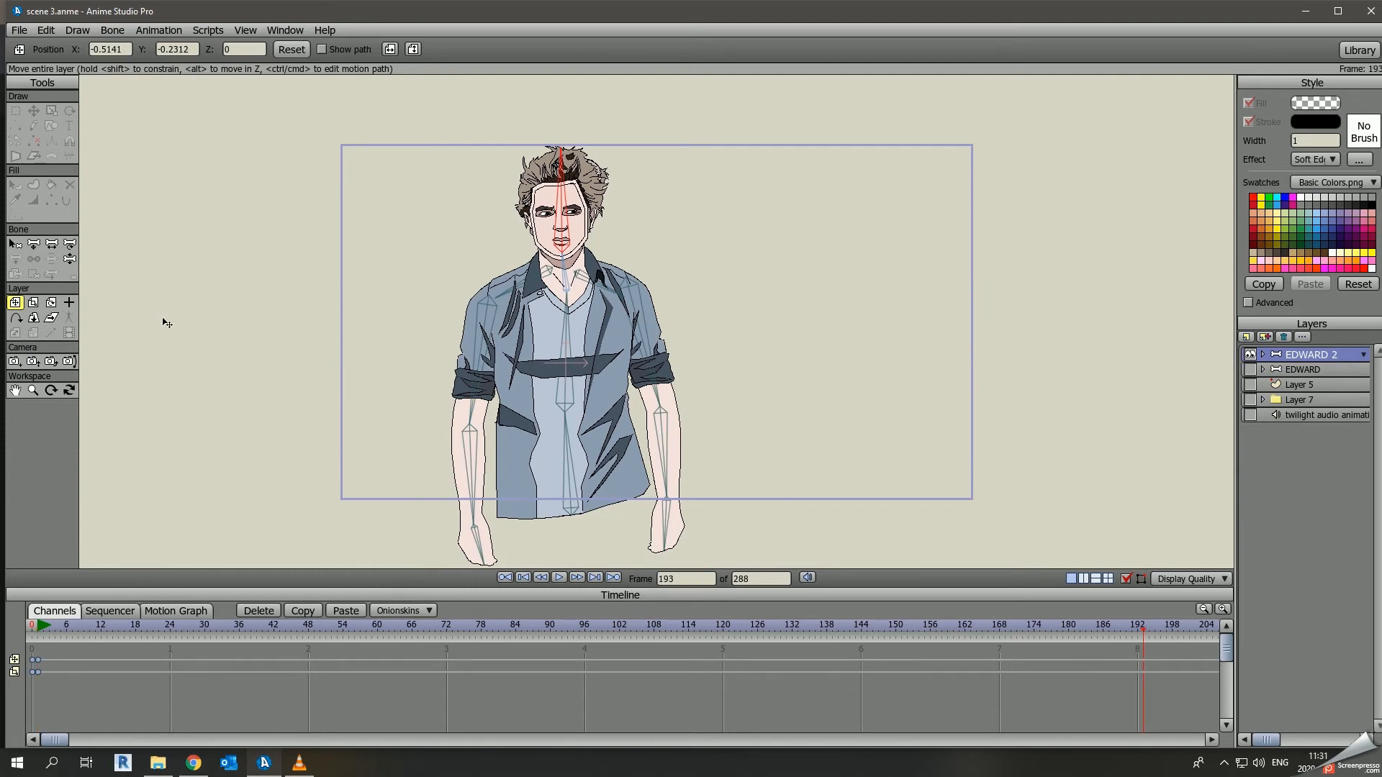
left_click_drag(550, 364, 614, 387)
left_click(33, 302)
left_click_drag(650, 471, 661, 488)
left_click(14, 302)
left_click_drag(435, 350, 375, 348)
Step: Keyframe EDWARD 2 slightly higher at frame 200, at X 0.0234, Y -0.4812
scroll(84, 709, "down", 5)
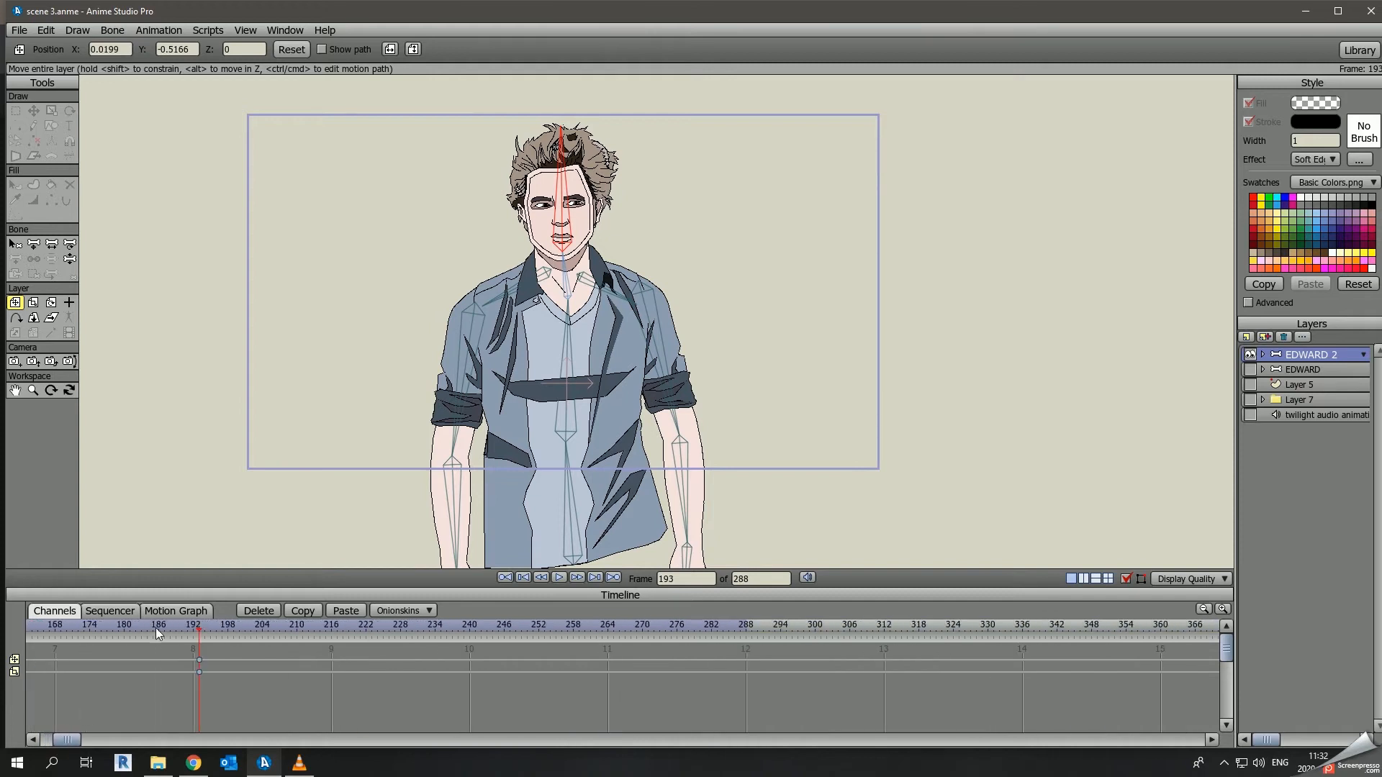
scroll(409, 401, "up", 1)
left_click_drag(495, 462, 496, 454)
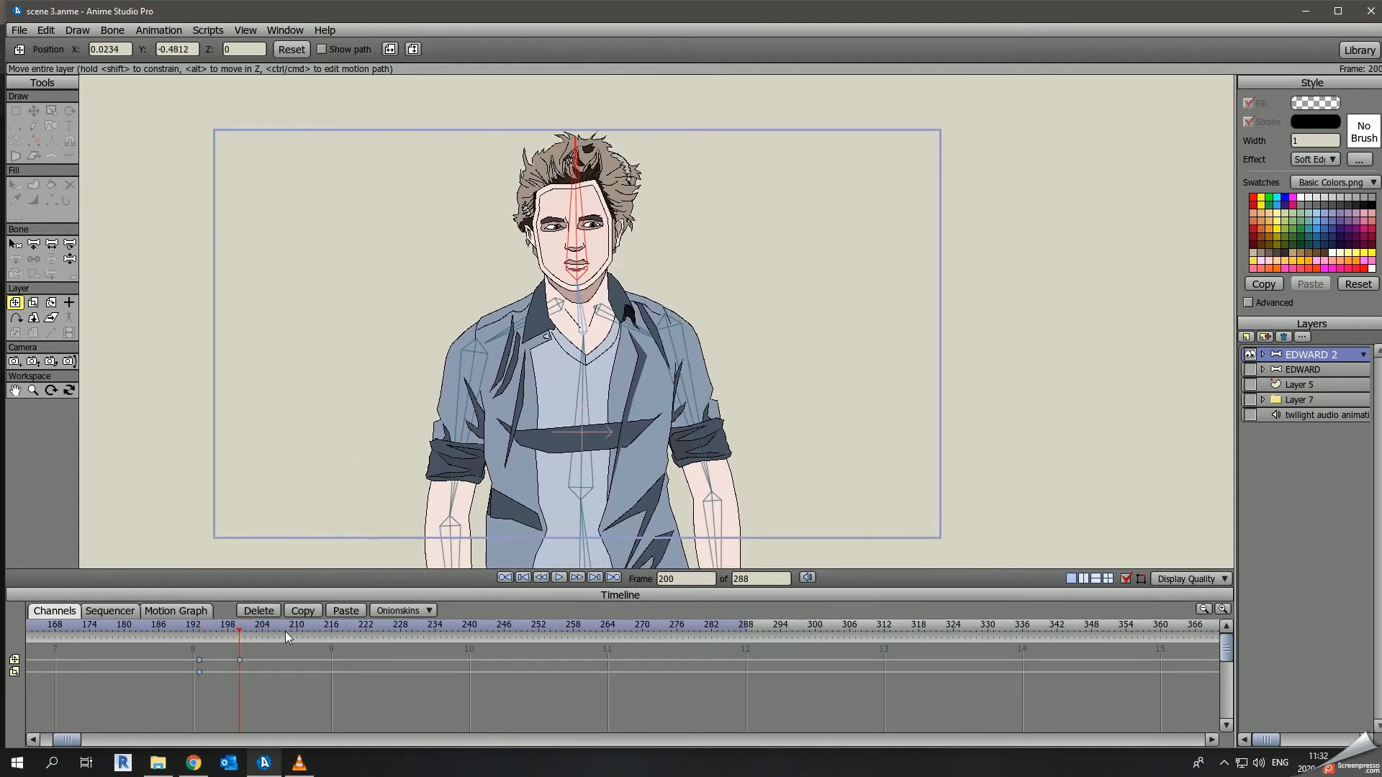
Step: Add alternating up-and-down position keyframes on EDWARD 2 from frame 210 through about frame 297 for a walking bob
left_click(296, 629)
left_click_drag(435, 534, 462, 501)
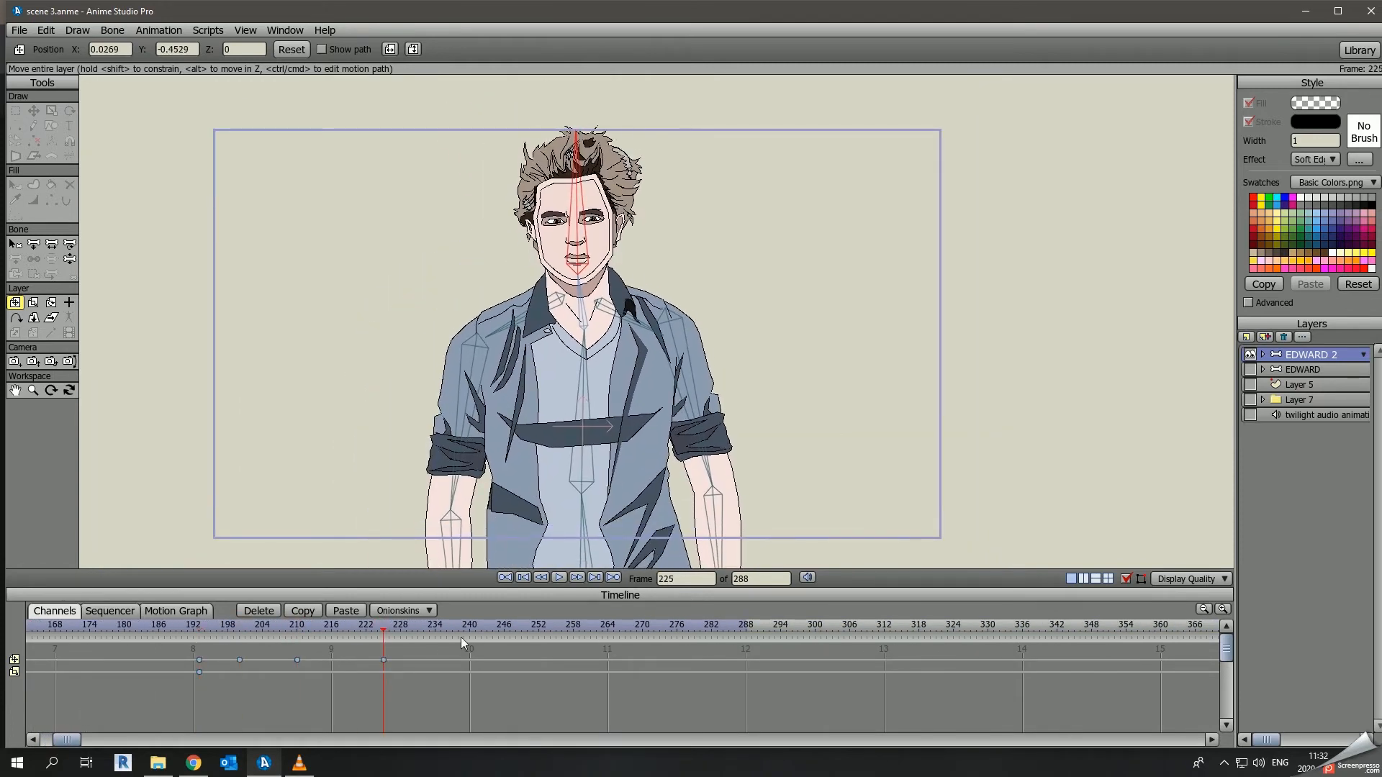
left_click_drag(670, 458, 670, 463)
left_click(556, 630)
left_click_drag(659, 520, 663, 501)
left_click(630, 632)
left_click_drag(635, 443, 635, 455)
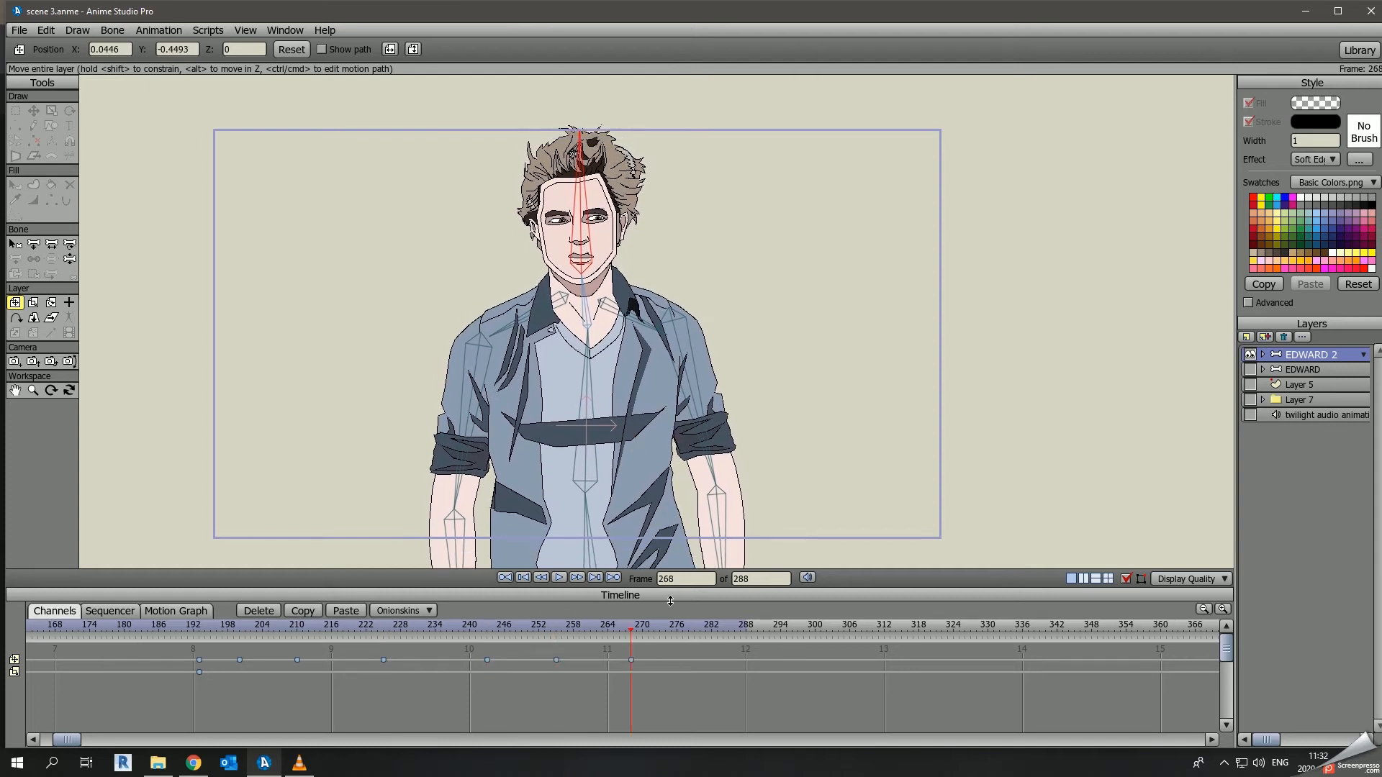
left_click(706, 630)
left_click_drag(645, 522, 642, 509)
left_click(798, 630)
left_click_drag(446, 524, 445, 529)
Step: Preview the bob from about frame 193 and delete EDWARD 2's position keyframes after the second one
left_click(204, 630)
key("space")
left_click(202, 630)
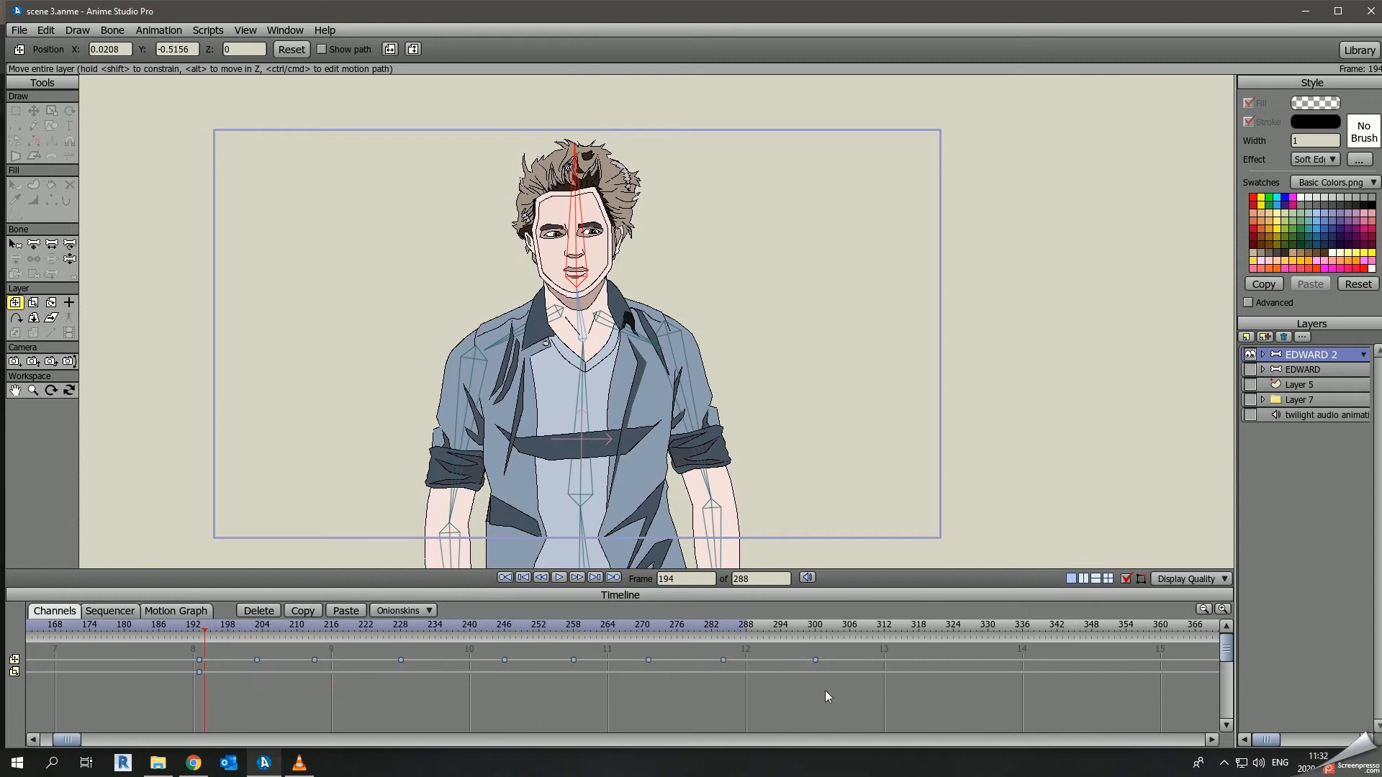
left_click_drag(853, 690, 300, 651)
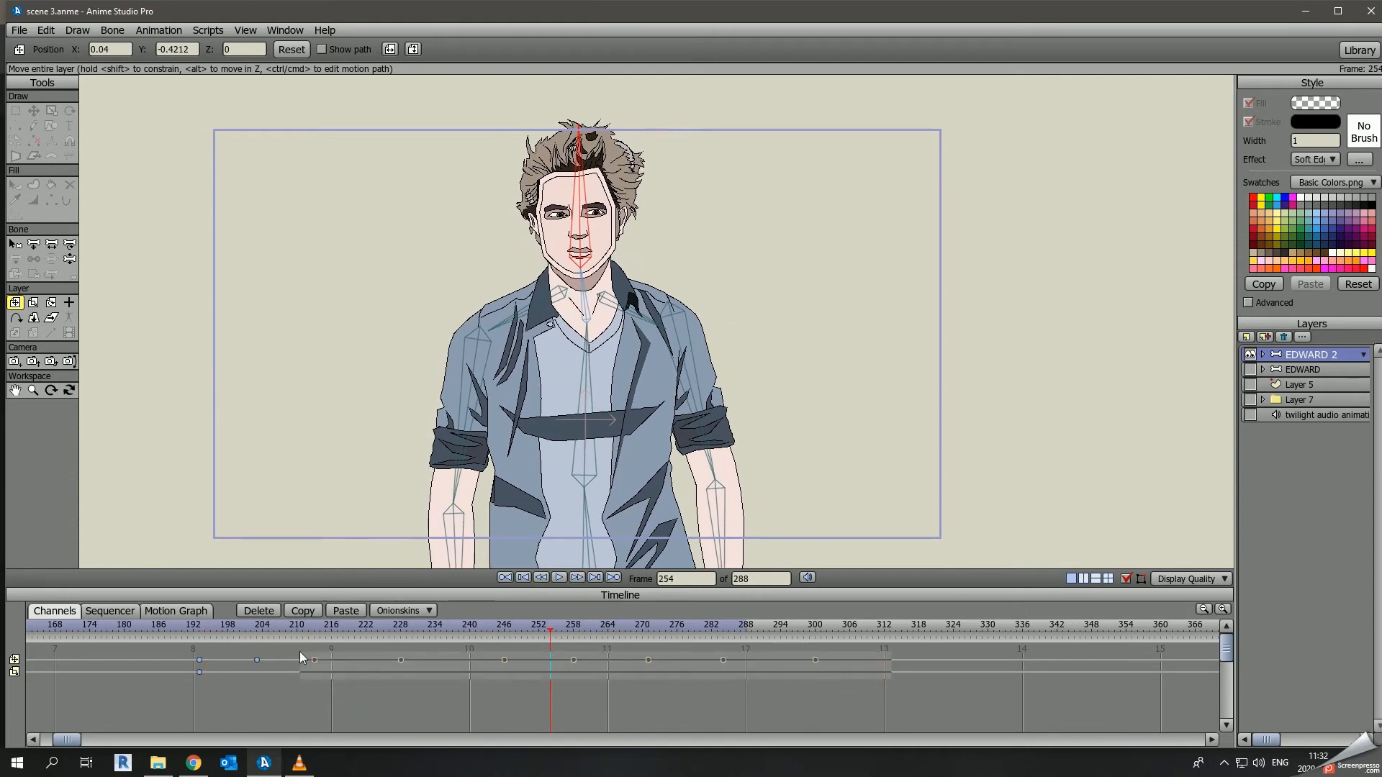
left_click(258, 611)
Step: Repeat EDWARD 2's two position keyframes by copying them to frames 229, 247, 269, 287, 305 and 323, and preview the bob
left_click(395, 628)
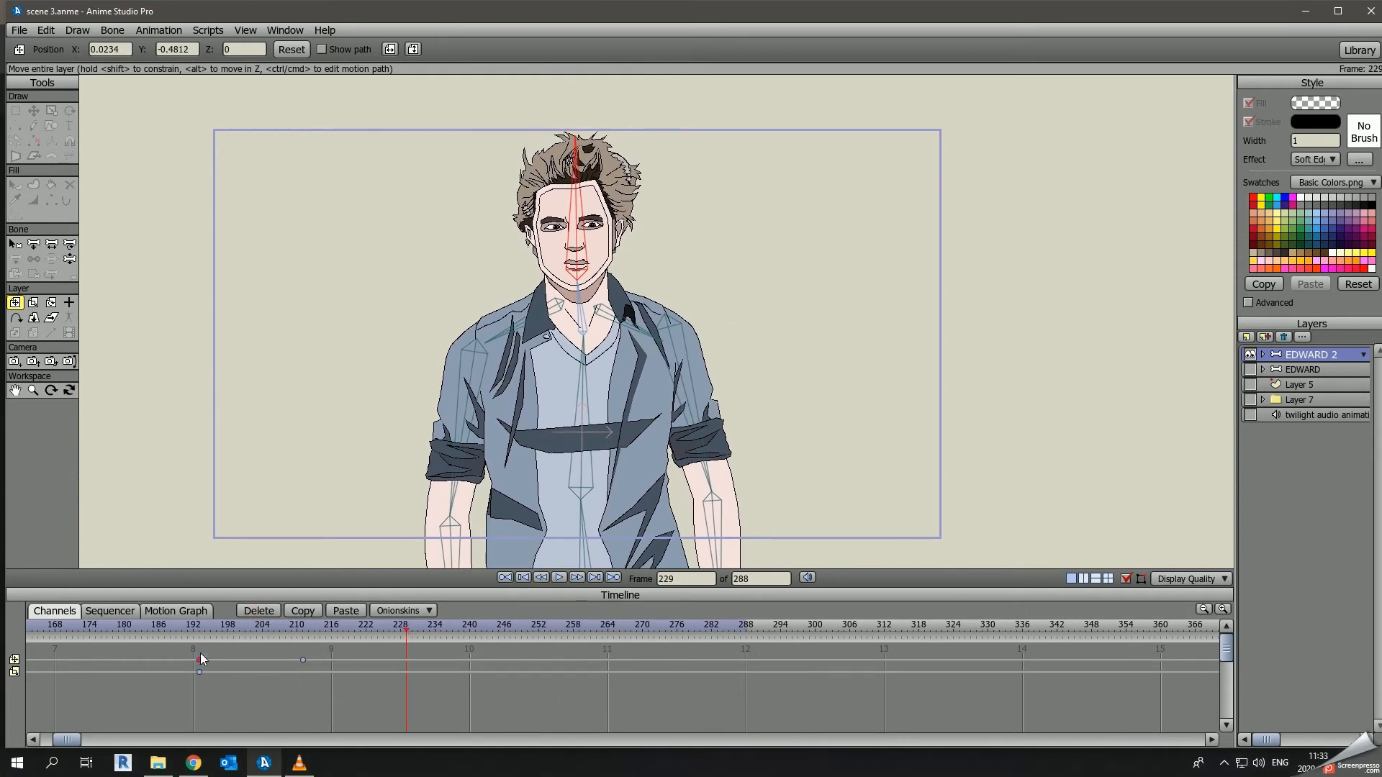
left_click(346, 610)
left_click(303, 660)
left_click(303, 611)
left_click(346, 611)
left_click_drag(544, 666, 171, 643)
left_click(317, 611)
left_click(345, 612)
left_click(199, 628)
key("space")
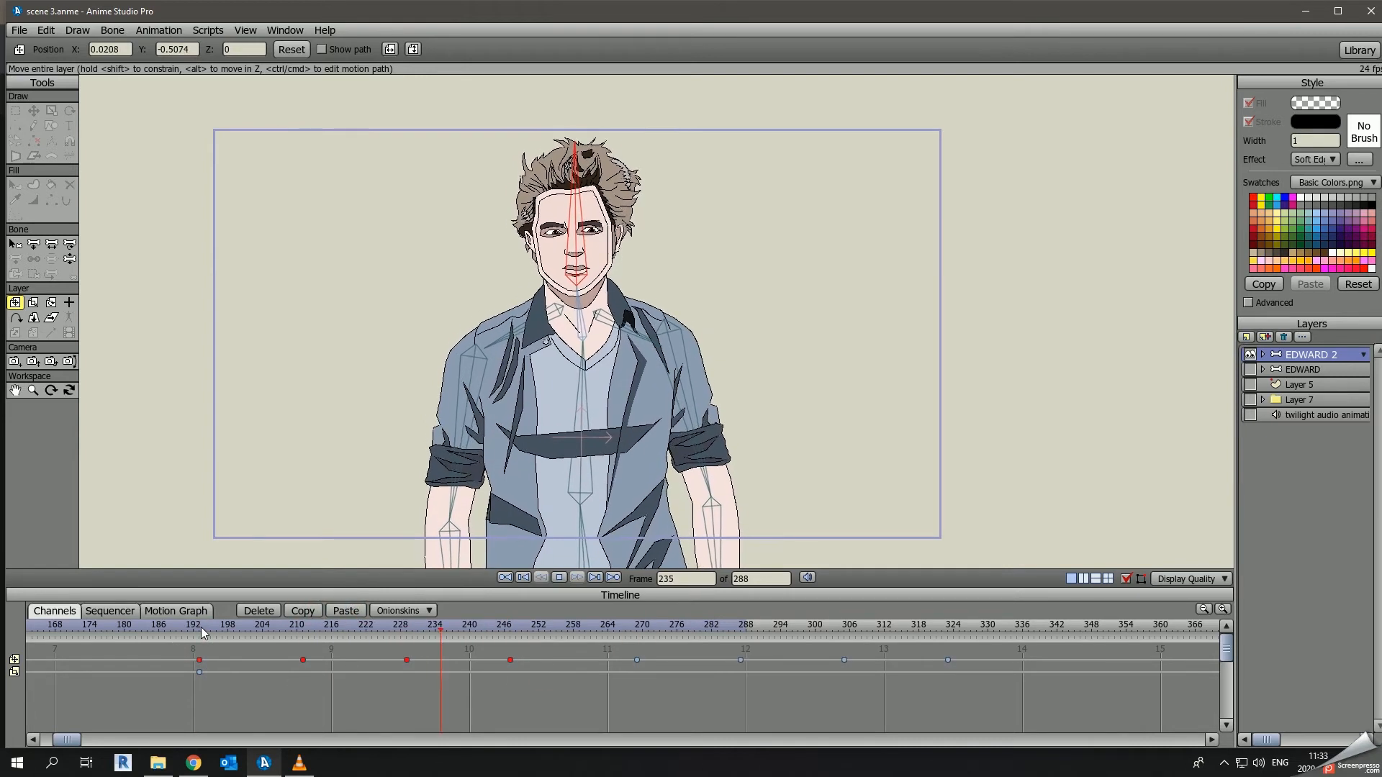
key("space")
Step: Keyframe scale changes on EDWARD 2's torso bone from frame 211 through frame 304 and return to frame 193
left_click(51, 244)
left_click(303, 628)
left_click(582, 386)
key("space")
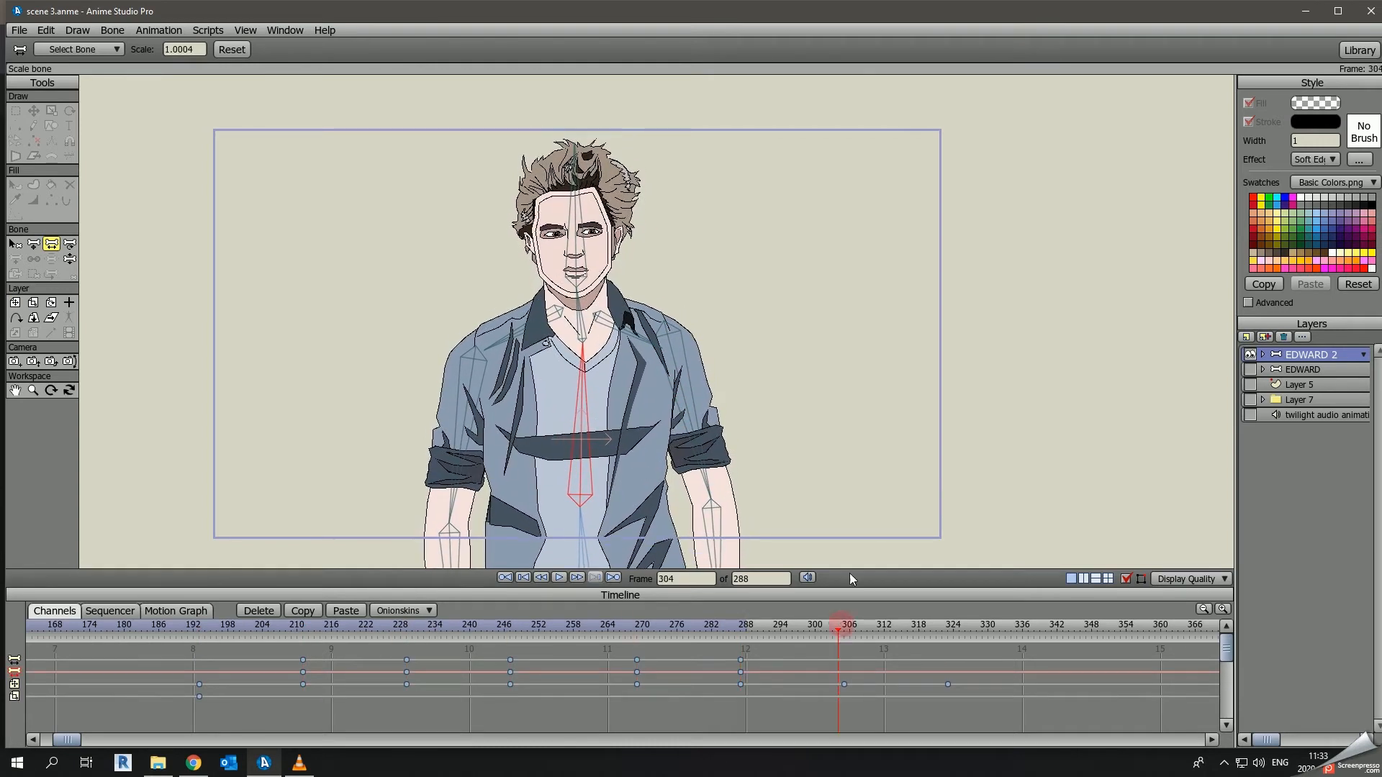
left_click(201, 630)
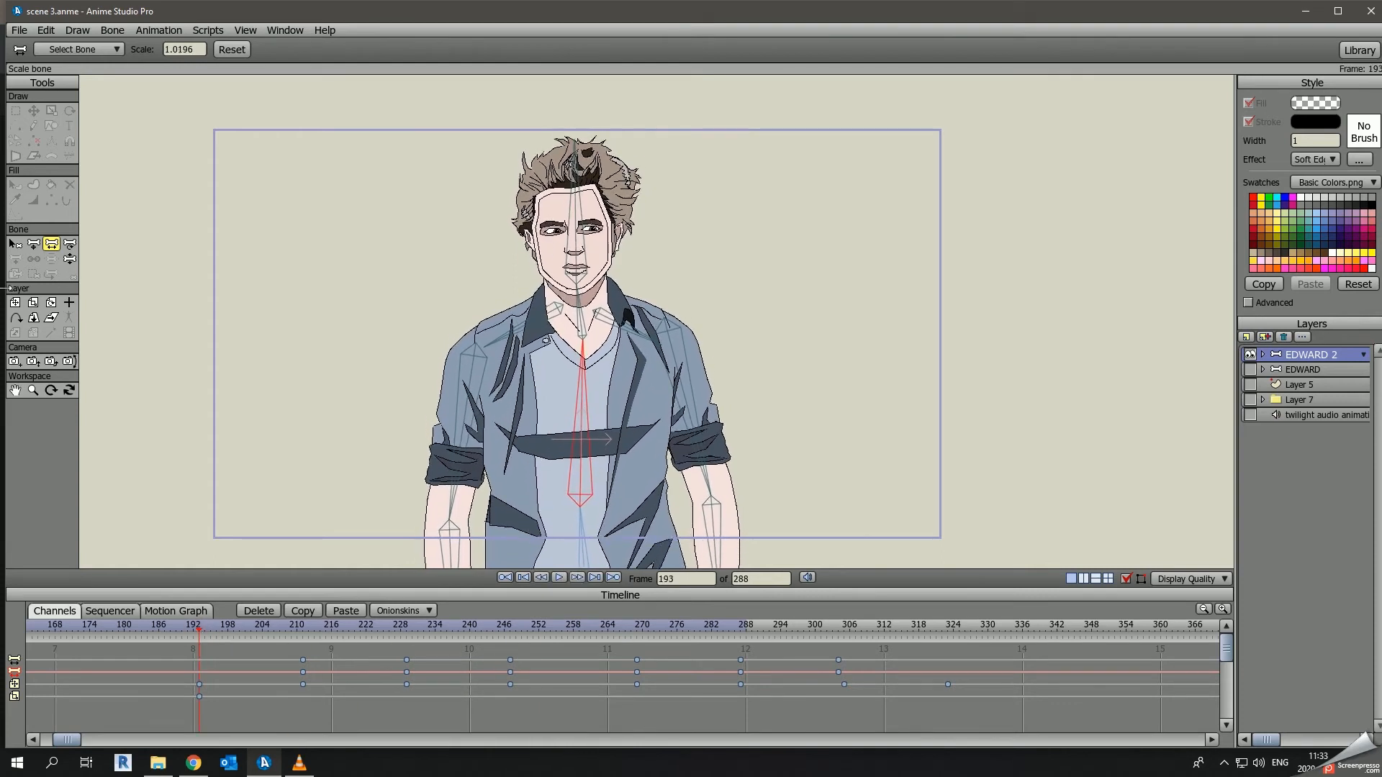
Step: Swing EDWARD 2's arms with Manipulate Bones, keyframing poses at frames 193, 211, 229 and 247
key("z")
left_click_drag(452, 554, 457, 553)
left_click_drag(709, 536, 677, 534)
left_click(303, 632)
left_click(465, 541)
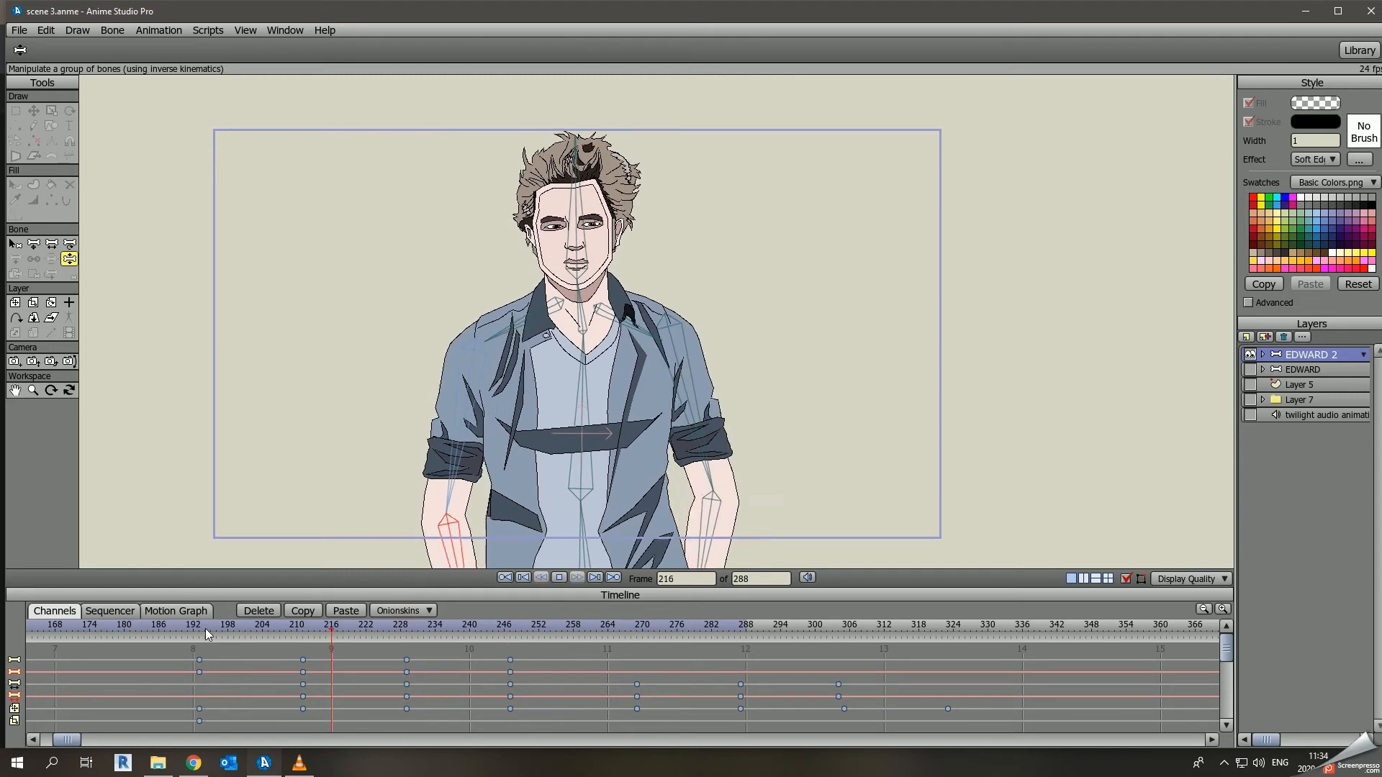
Step: Continue EDWARD 2's arm swing with poses at frame 269 and about frame 296, and play back the walk
left_click(558, 627)
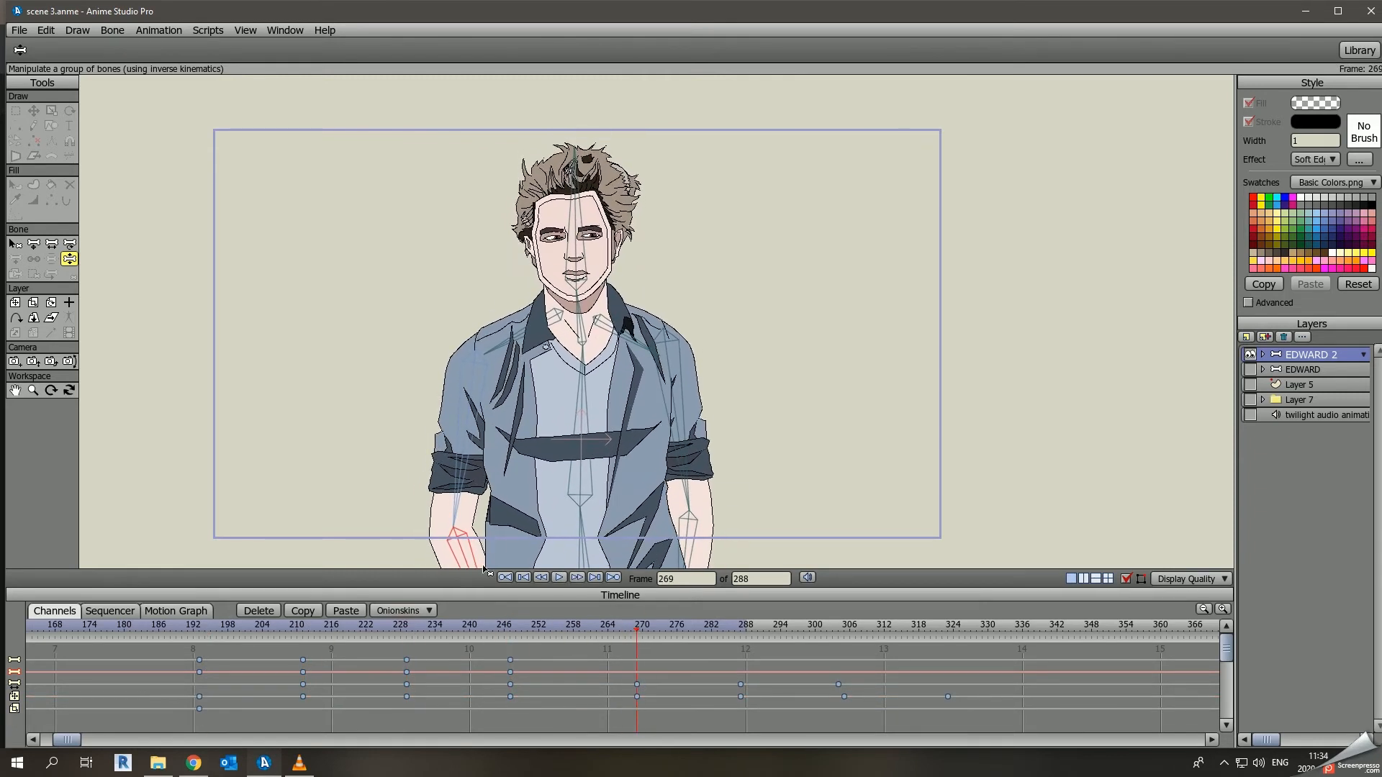
left_click(205, 628)
key("space")
key("space")
left_click_drag(205, 628, 266, 649)
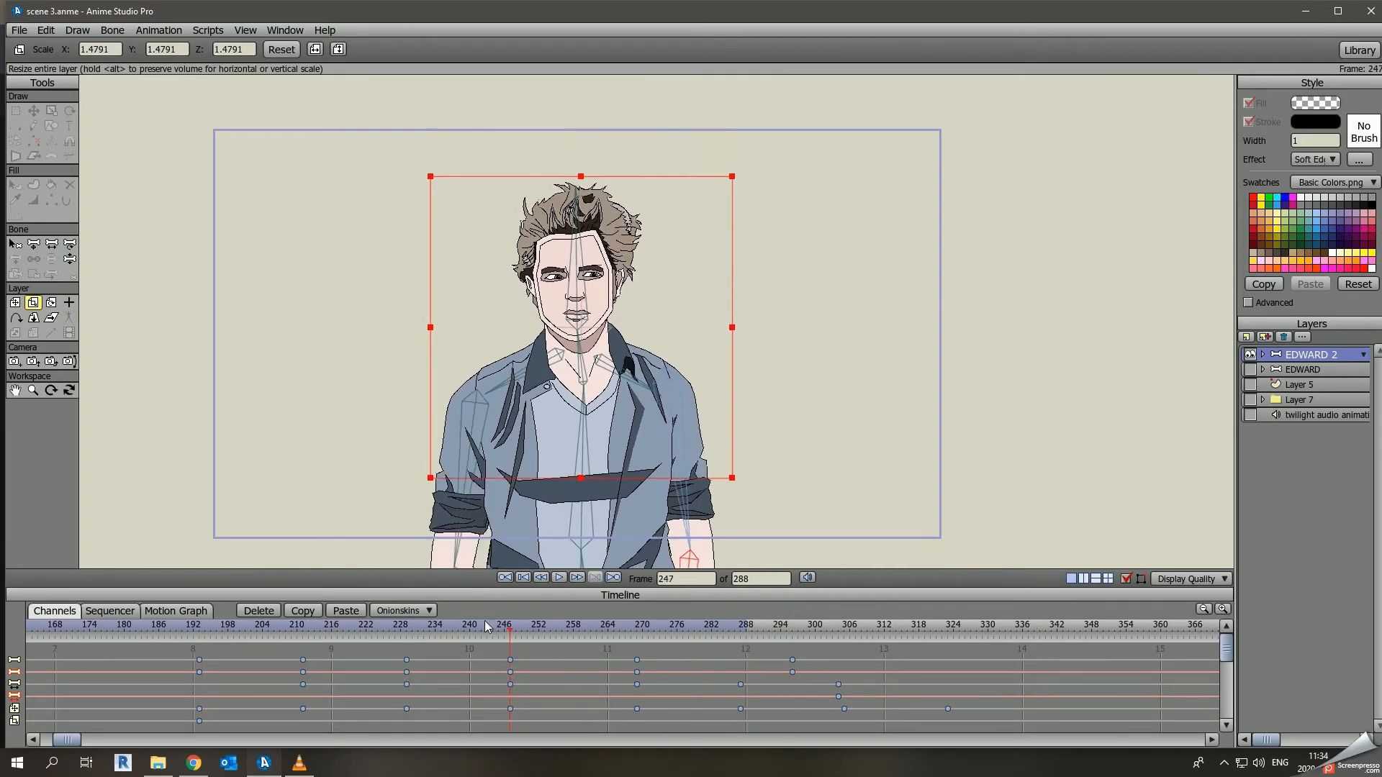
Step: Keyframe a larger scale for the EDWARD 2 layer at about frame 359 and scrub the timeline to check the growth
left_click_drag(311, 631, 929, 632)
left_click_drag(347, 628, 233, 632)
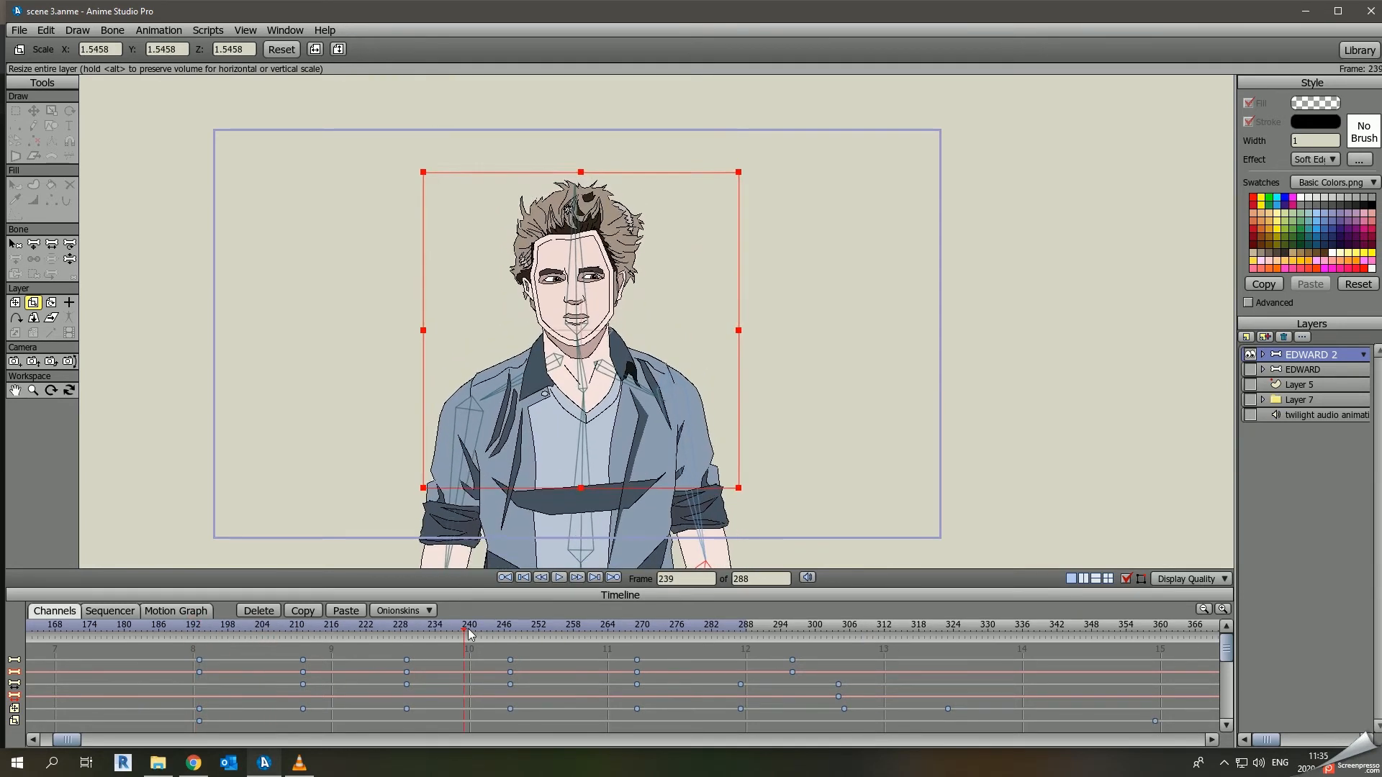
left_click_drag(592, 624, 331, 634)
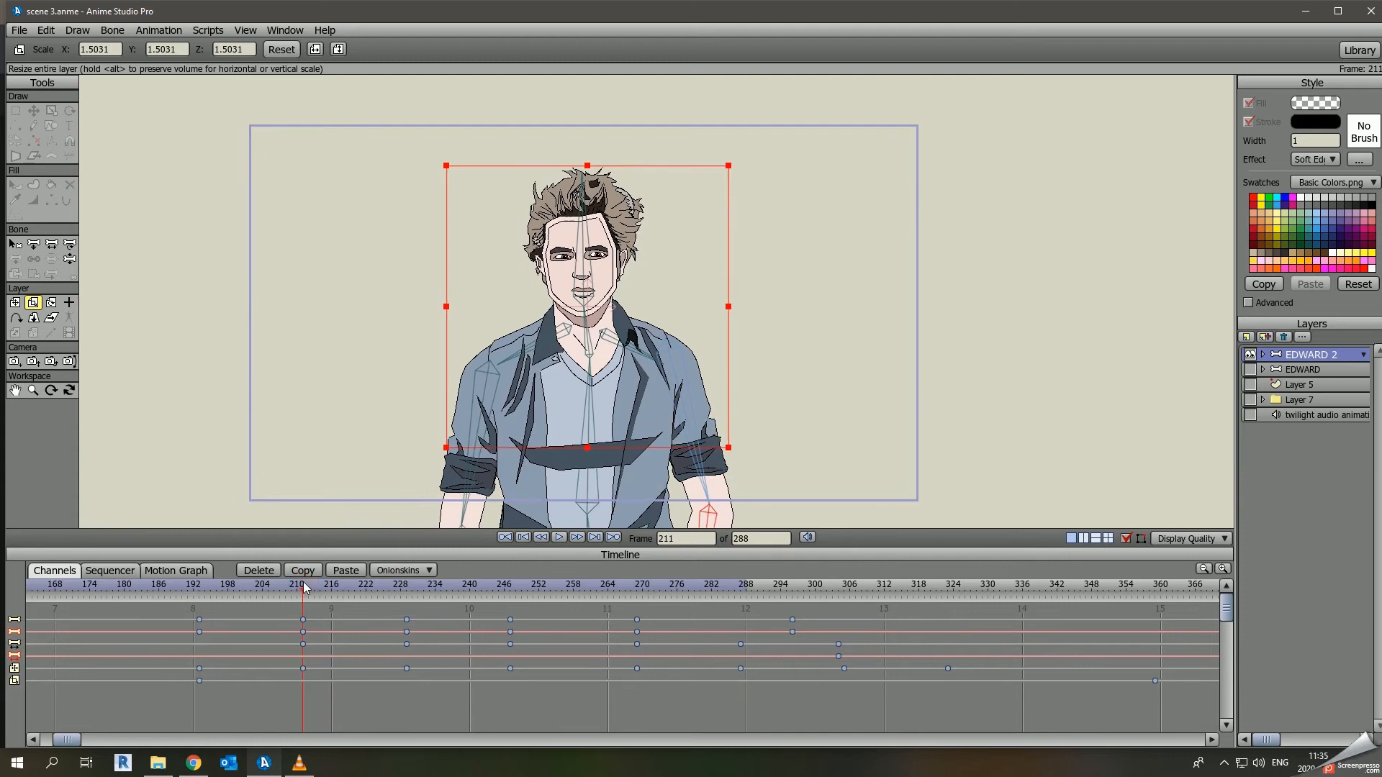
Step: Raise EDWARD 2's position keyframes, including Y -0.2615 at frame 211 and Y -0.2885 at frame 287, and preview the walk
key("t")
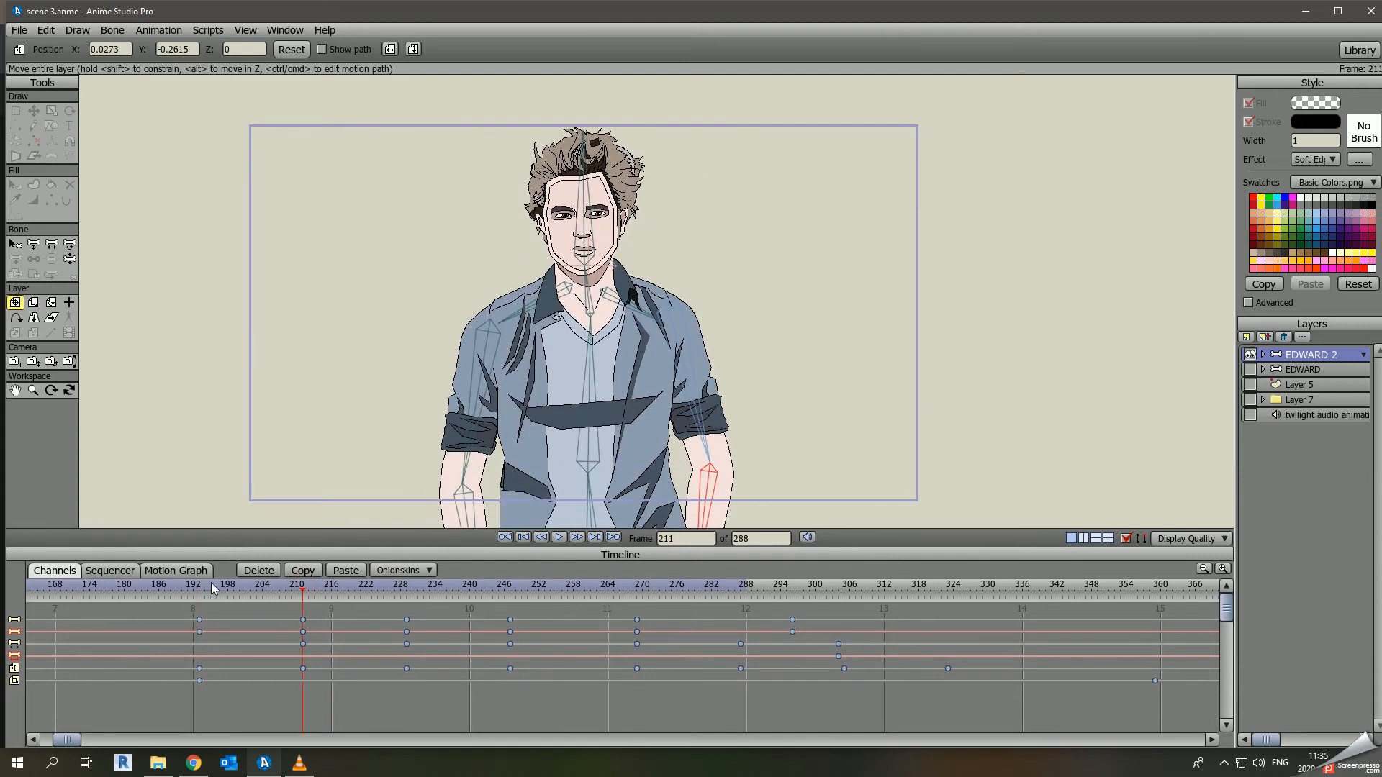
left_click_drag(263, 607, 637, 606)
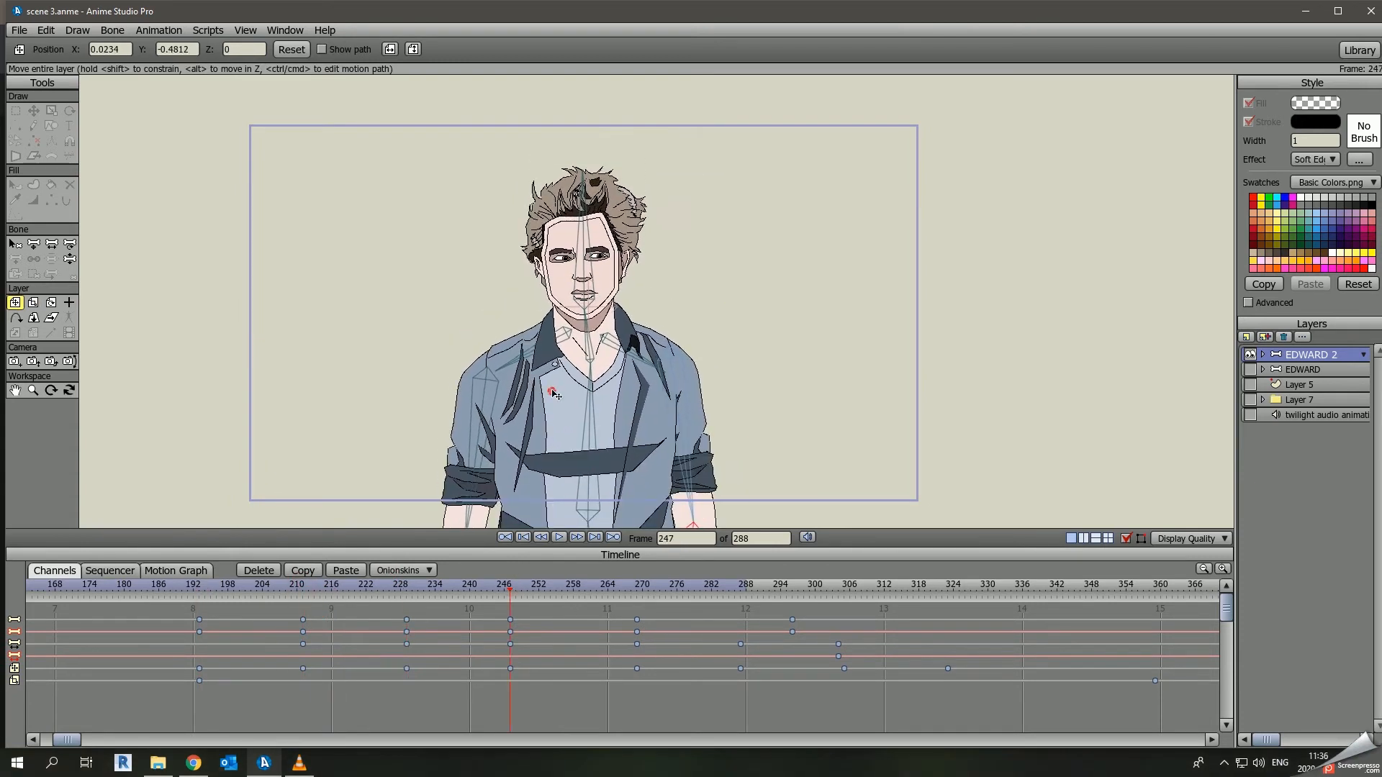
left_click(949, 587)
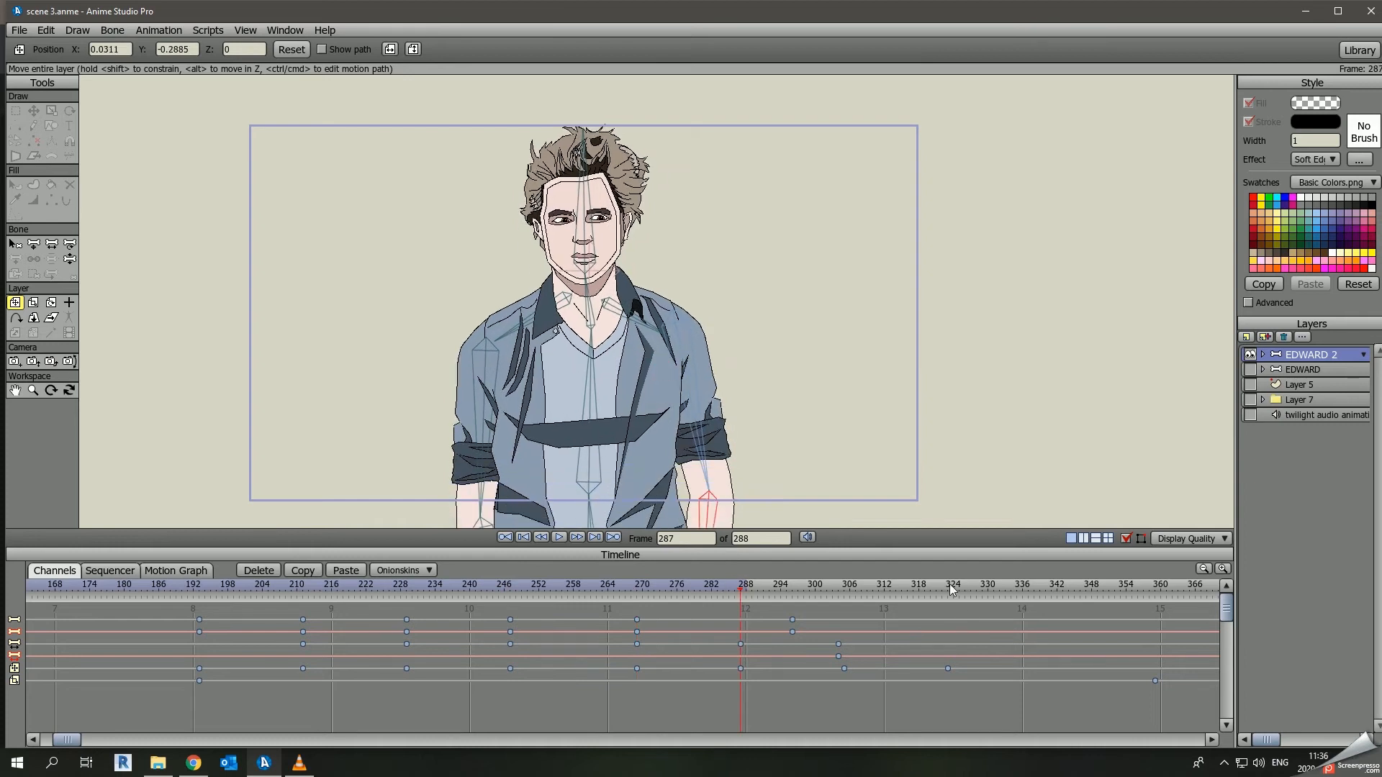
key("space")
left_click_drag(55, 741, 70, 741)
left_click(125, 588)
Step: At frame 193, show the forest group Layer 7 and hide its Layer 6 and 3 trees 3 sublayers
type("1")
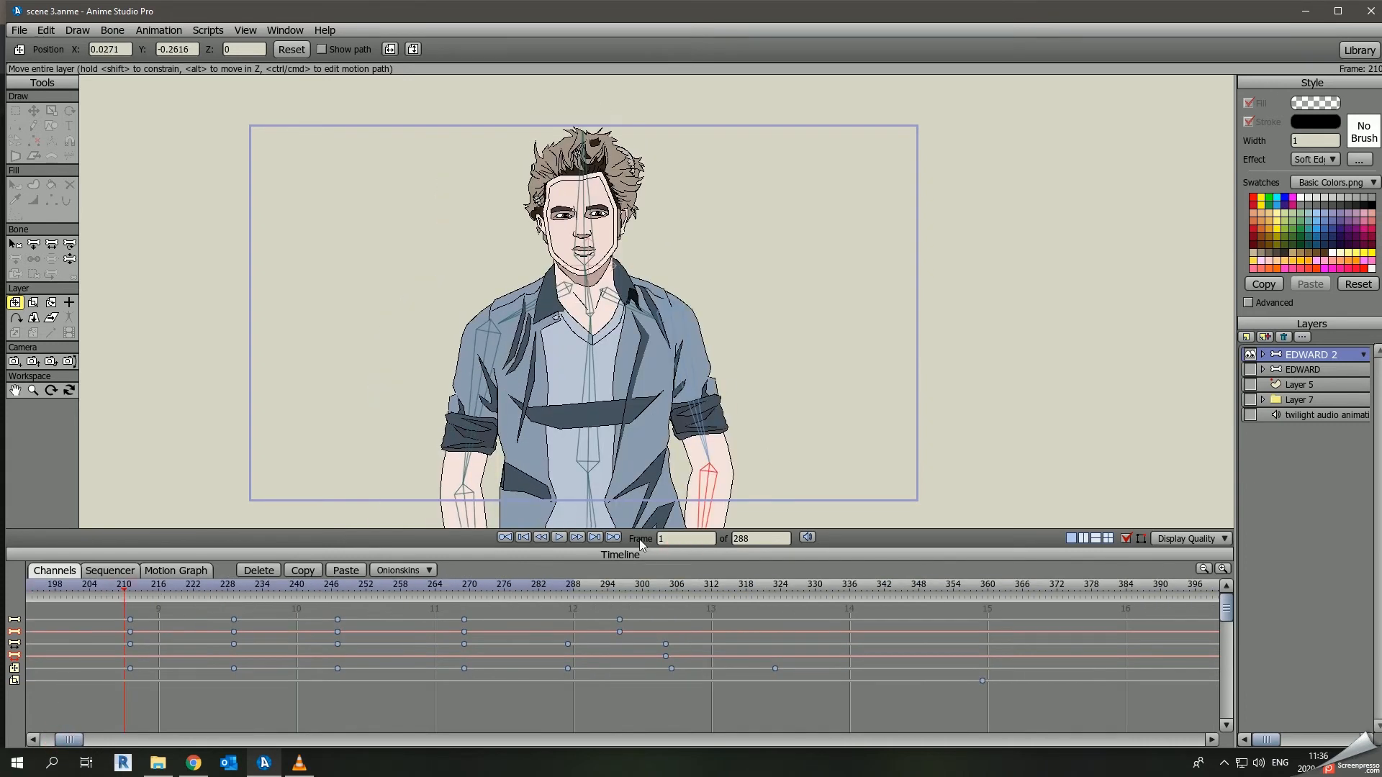
type("93")
key("Return")
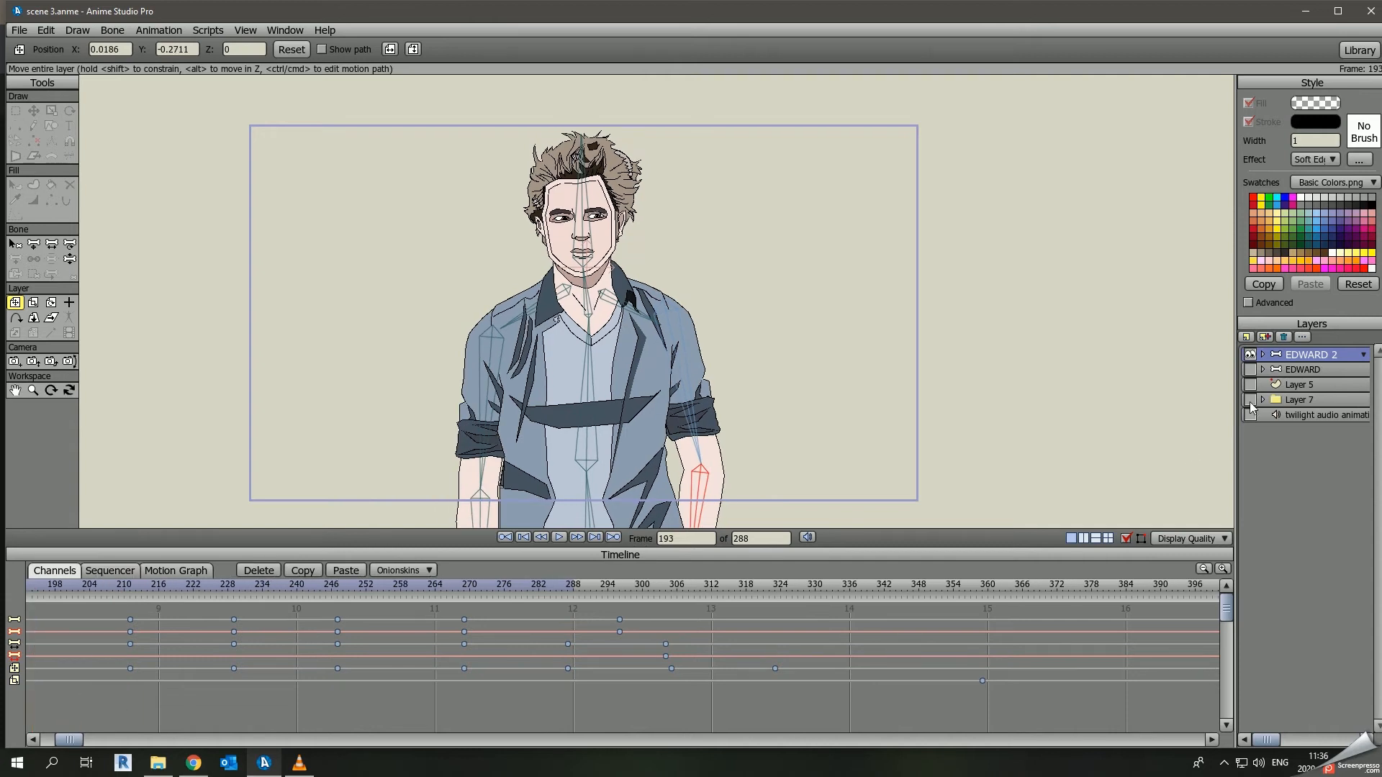
left_click(1252, 402)
scroll(656, 302, "down", 2)
left_click(1264, 401)
left_click(1248, 430)
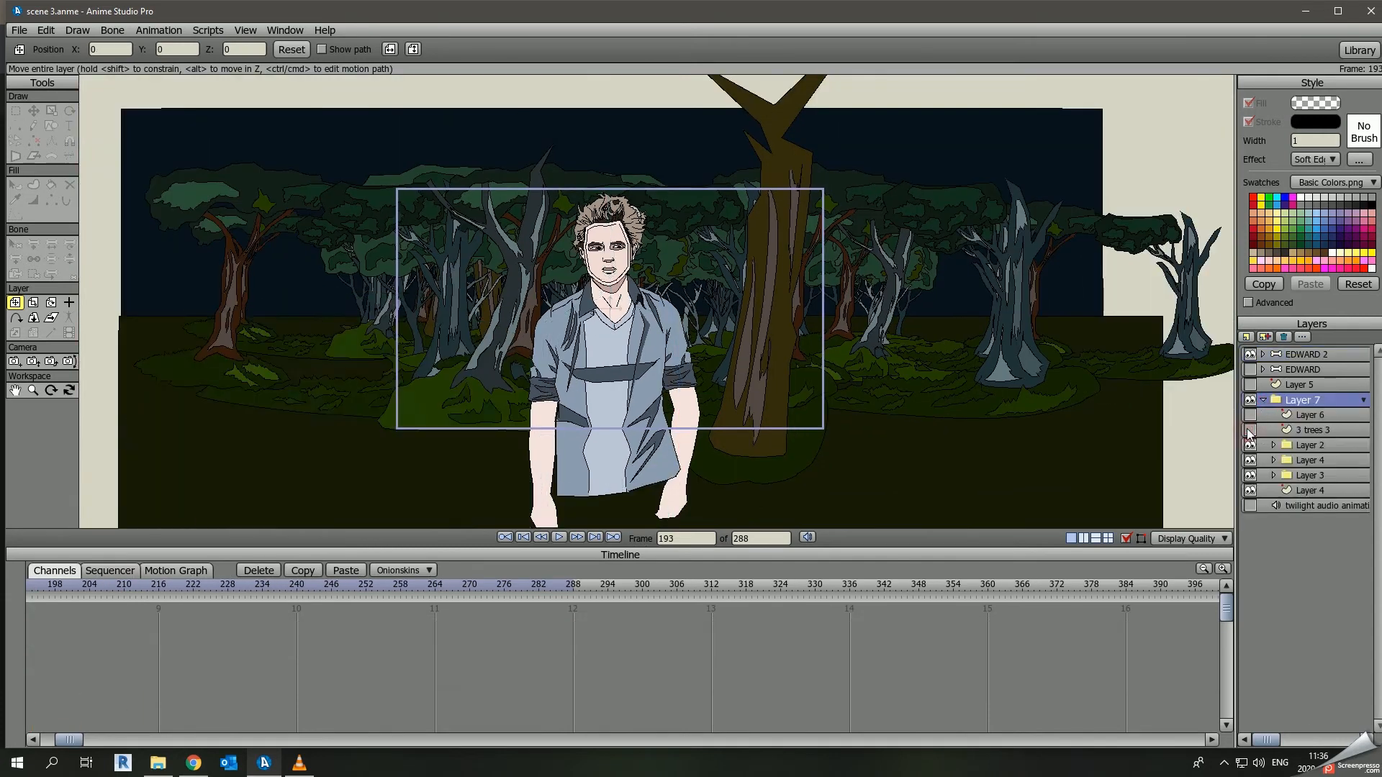
Step: At frame 1, flip the forest group Layer 7 horizontally and scale it to 28.3388
left_click_drag(69, 740, 53, 740)
left_click(38, 586)
left_click(1264, 401)
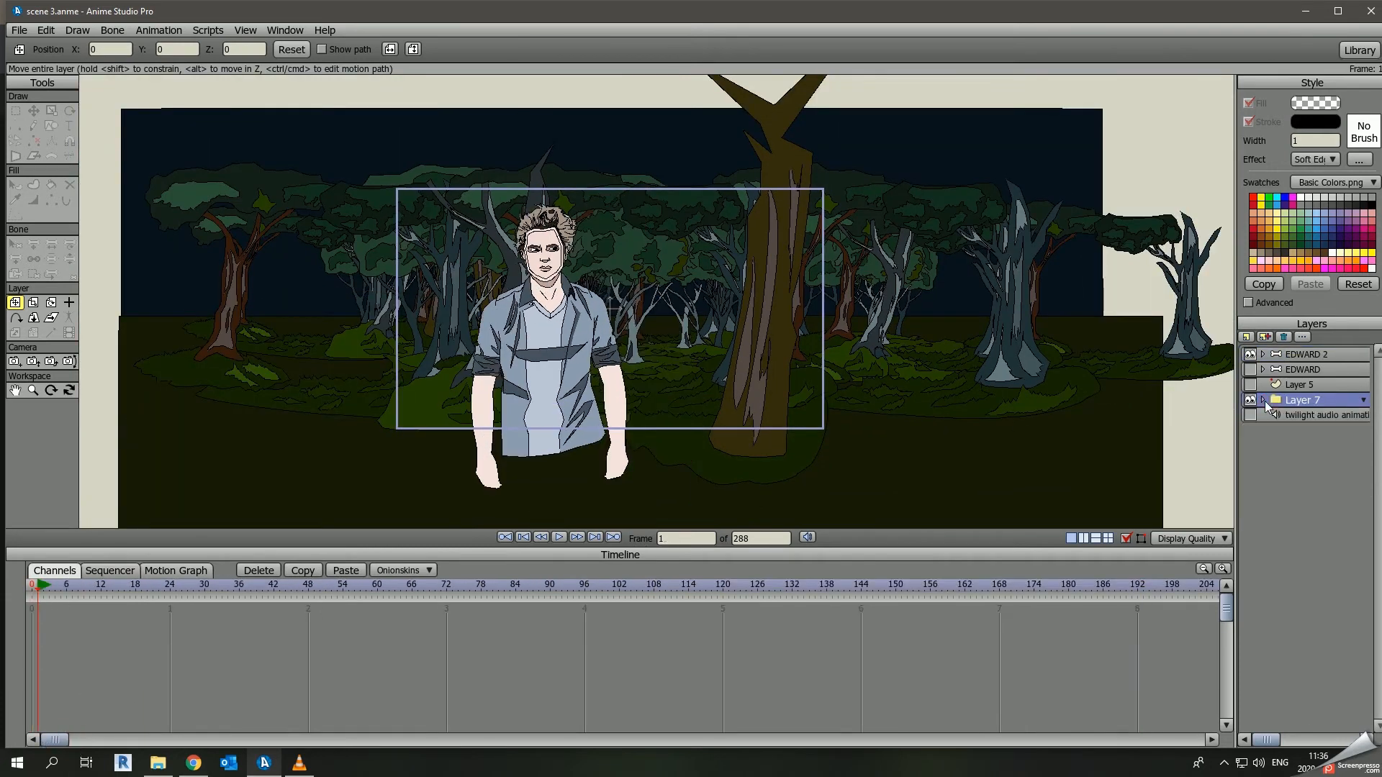
left_click(391, 49)
left_click_drag(751, 415, 720, 356)
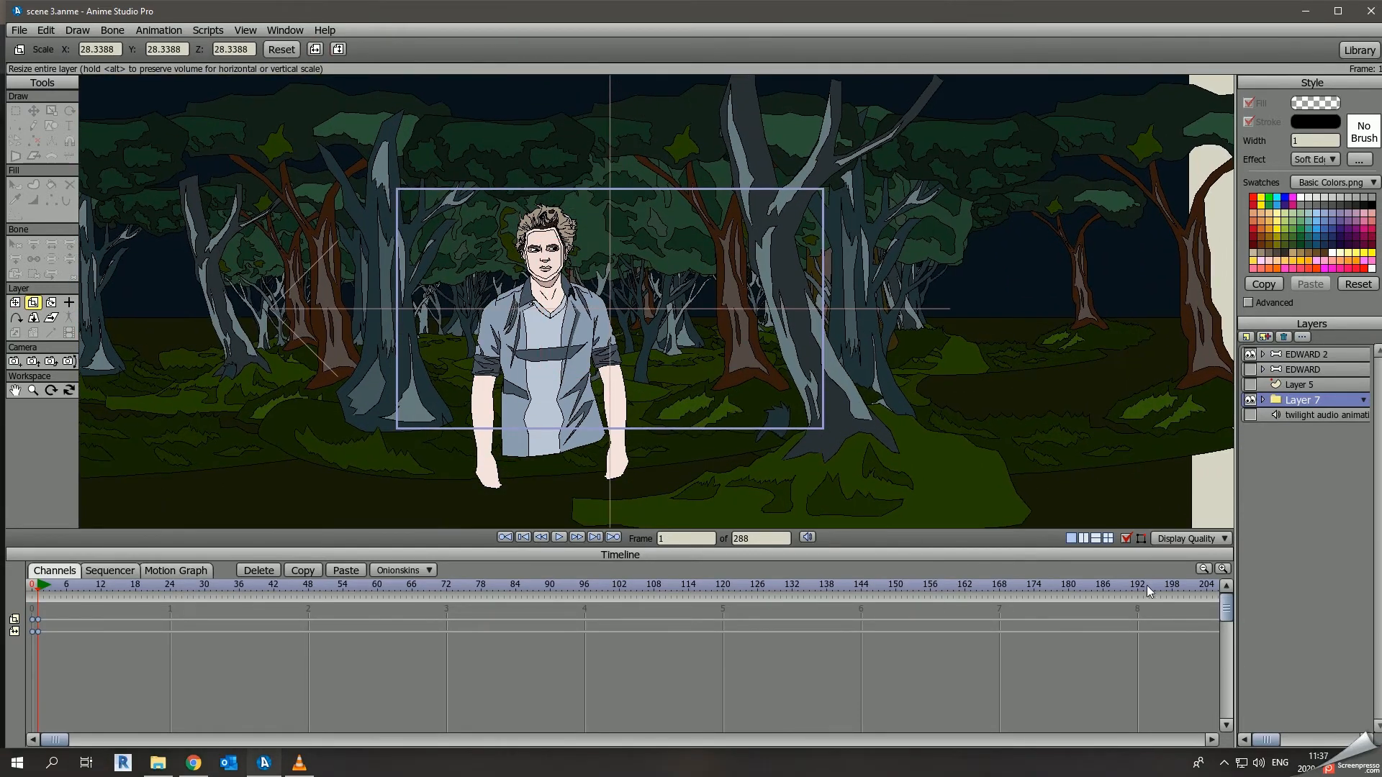
Step: Keyframe Layer 7's scale at frames 192 and 336, reducing it at the second one, and play back from frame 192
left_click(1139, 587)
left_click(90, 741)
left_click(1023, 587)
left_click_drag(741, 460, 757, 396)
left_click(192, 588)
key("space")
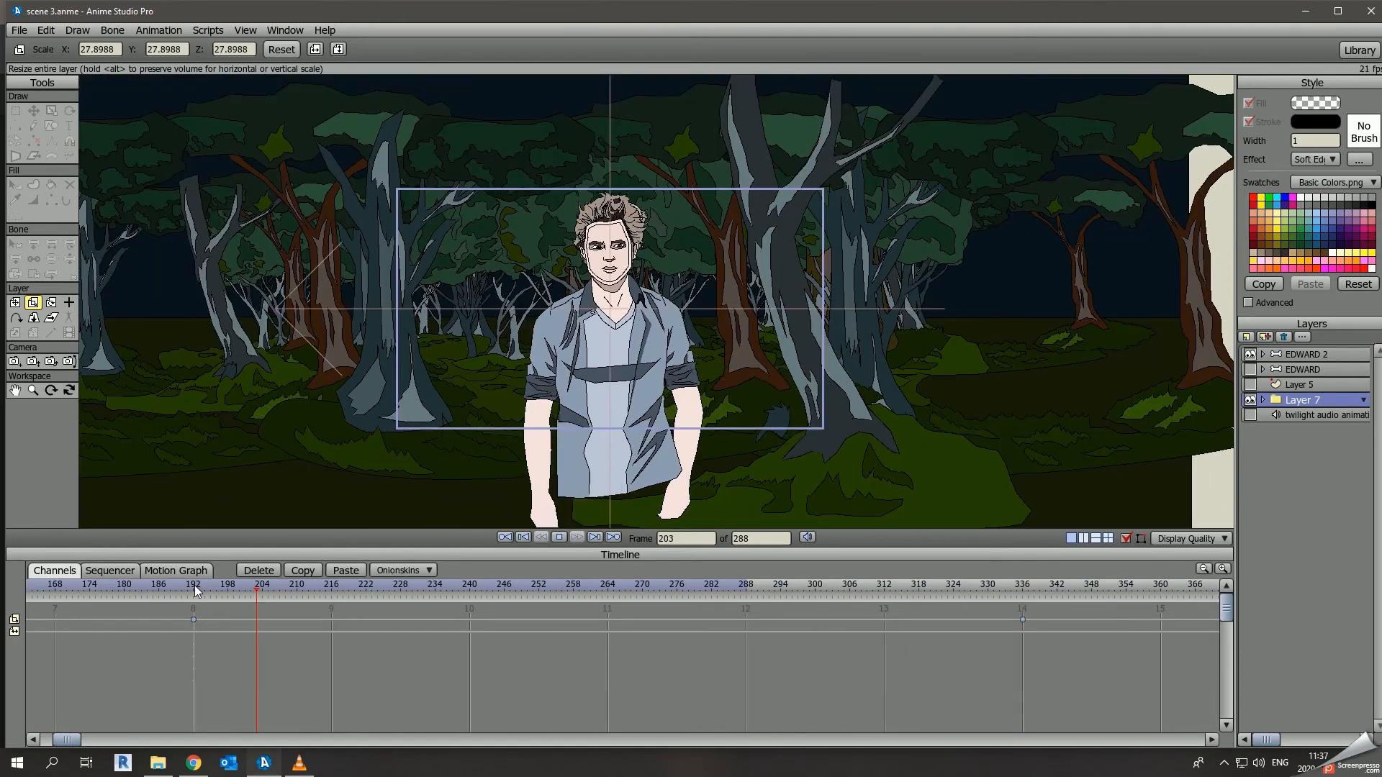
Step: Move Layer 7's scale keyframes to about frames 150 and 292 and play back the background change
left_click(193, 588)
key("space")
key("space")
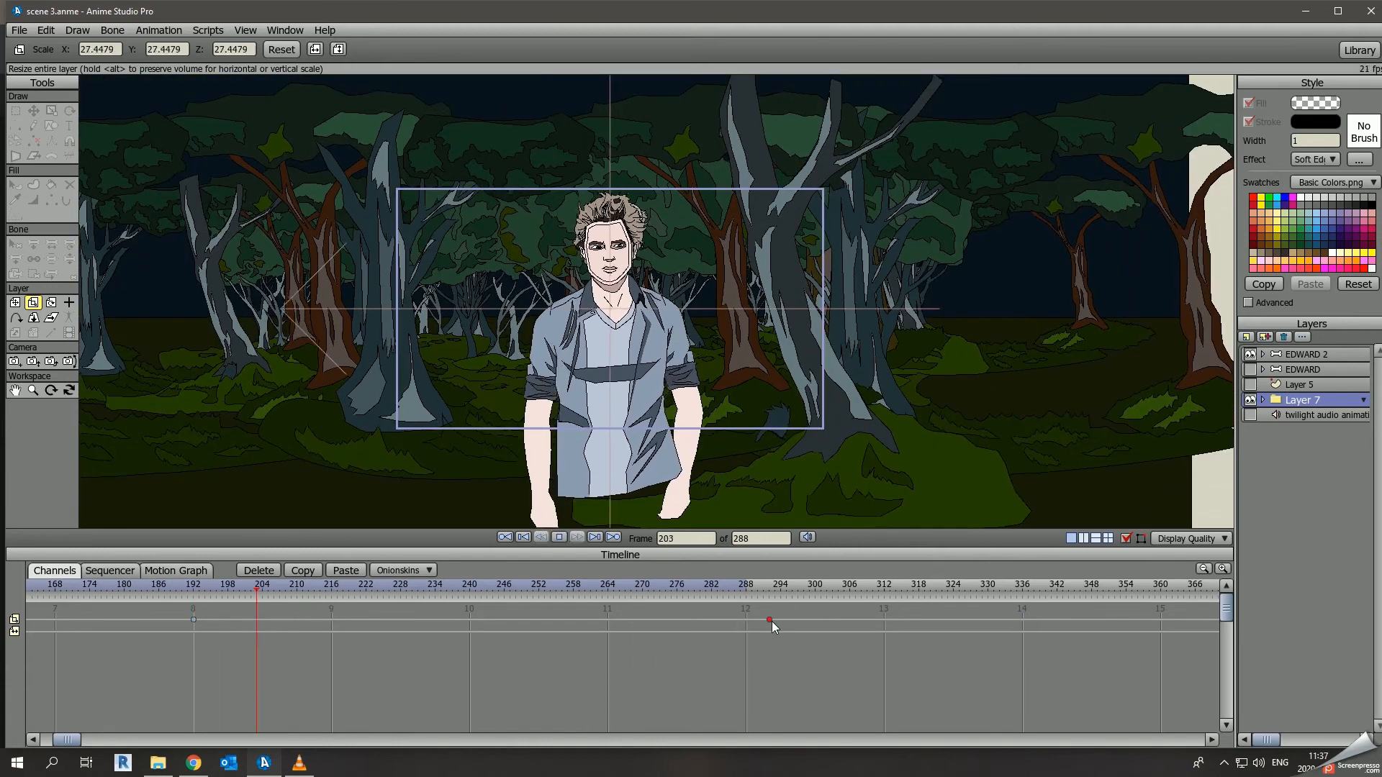
left_click_drag(194, 619, 32, 620)
left_click(373, 586)
key("space")
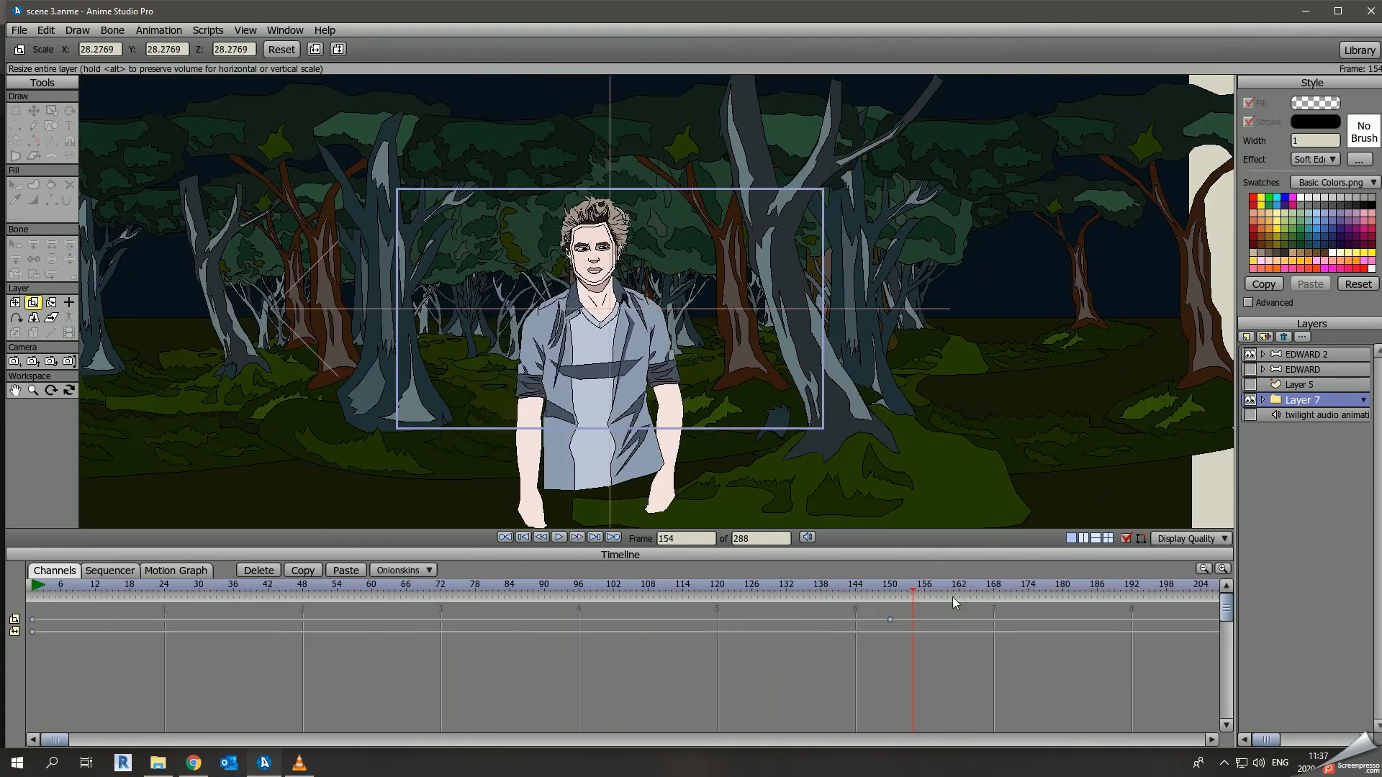
Step: Preview Edward's walk and the forest scaling with only the output frame shown
left_click(956, 590)
scroll(545, 335, "up", 3)
scroll(545, 334, "down", 4)
key("ctrl+k")
key("space")
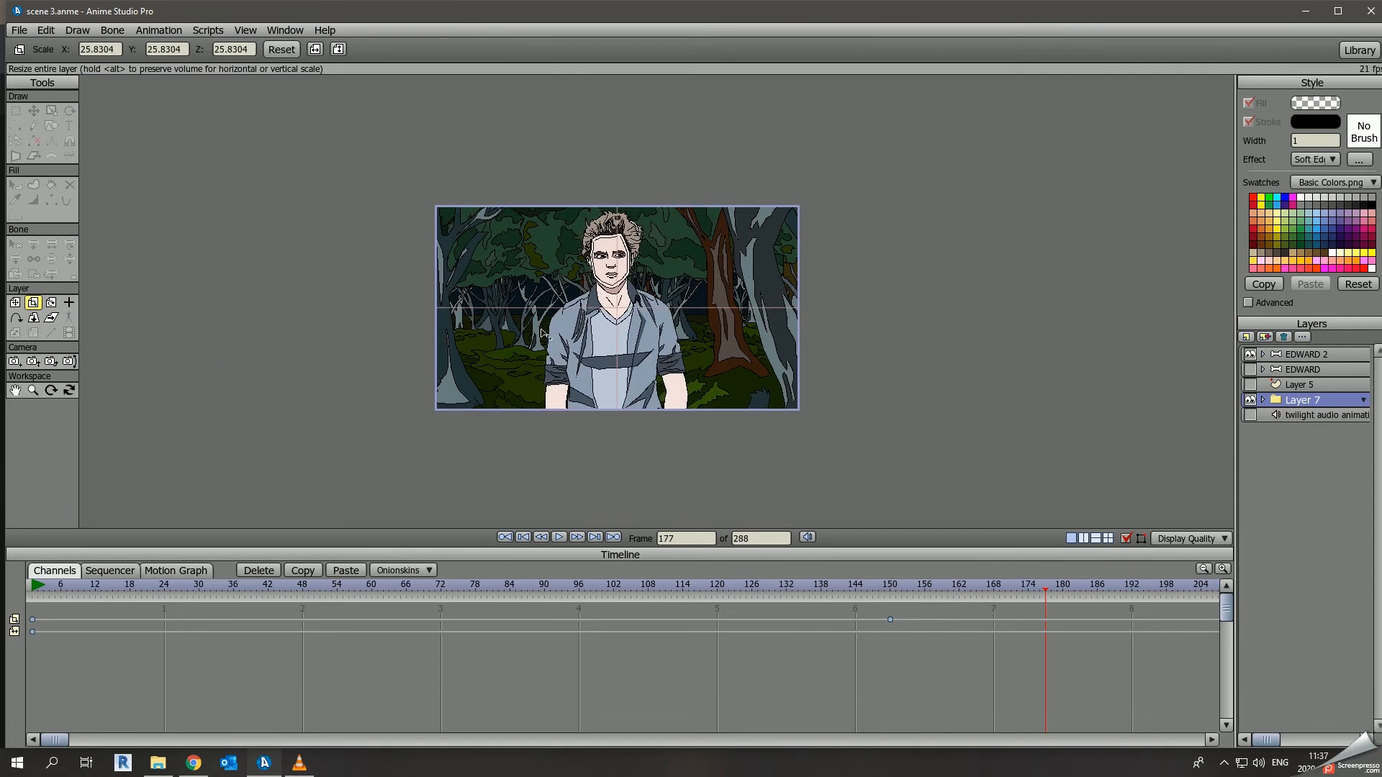
key("space")
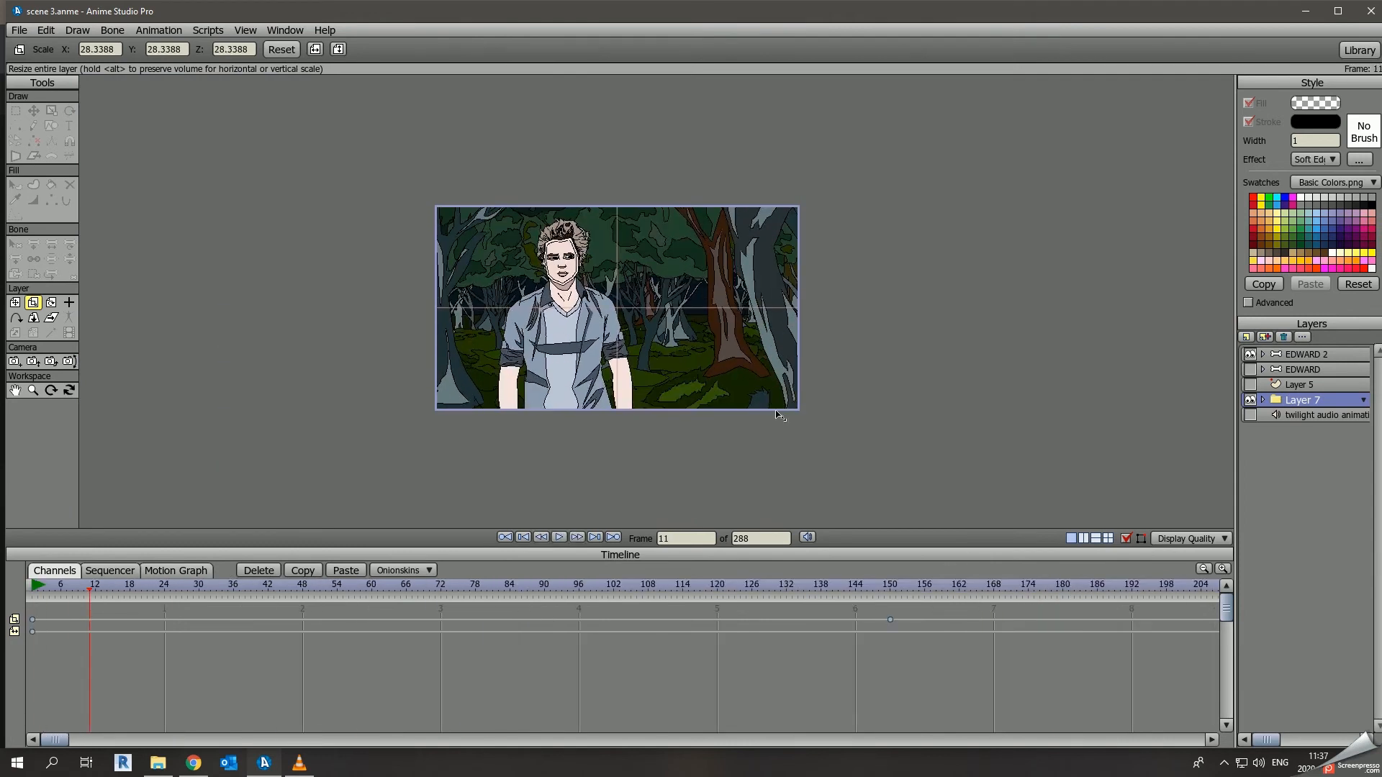
Step: Move Layer 7's end scale keyframe to about frame 363 and scrub the timeline to check the background
scroll(503, 308, "up", 2)
left_click_drag(57, 744, 69, 746)
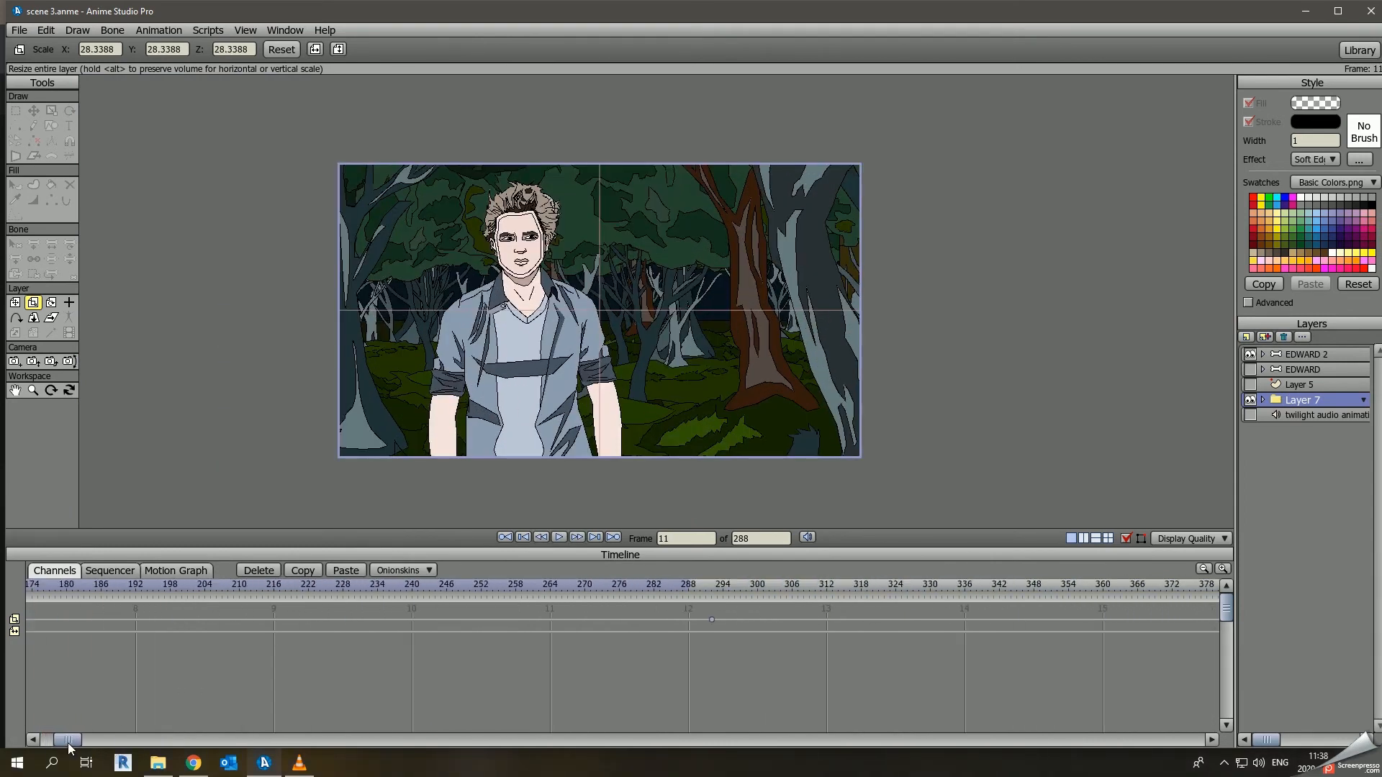
left_click(266, 571)
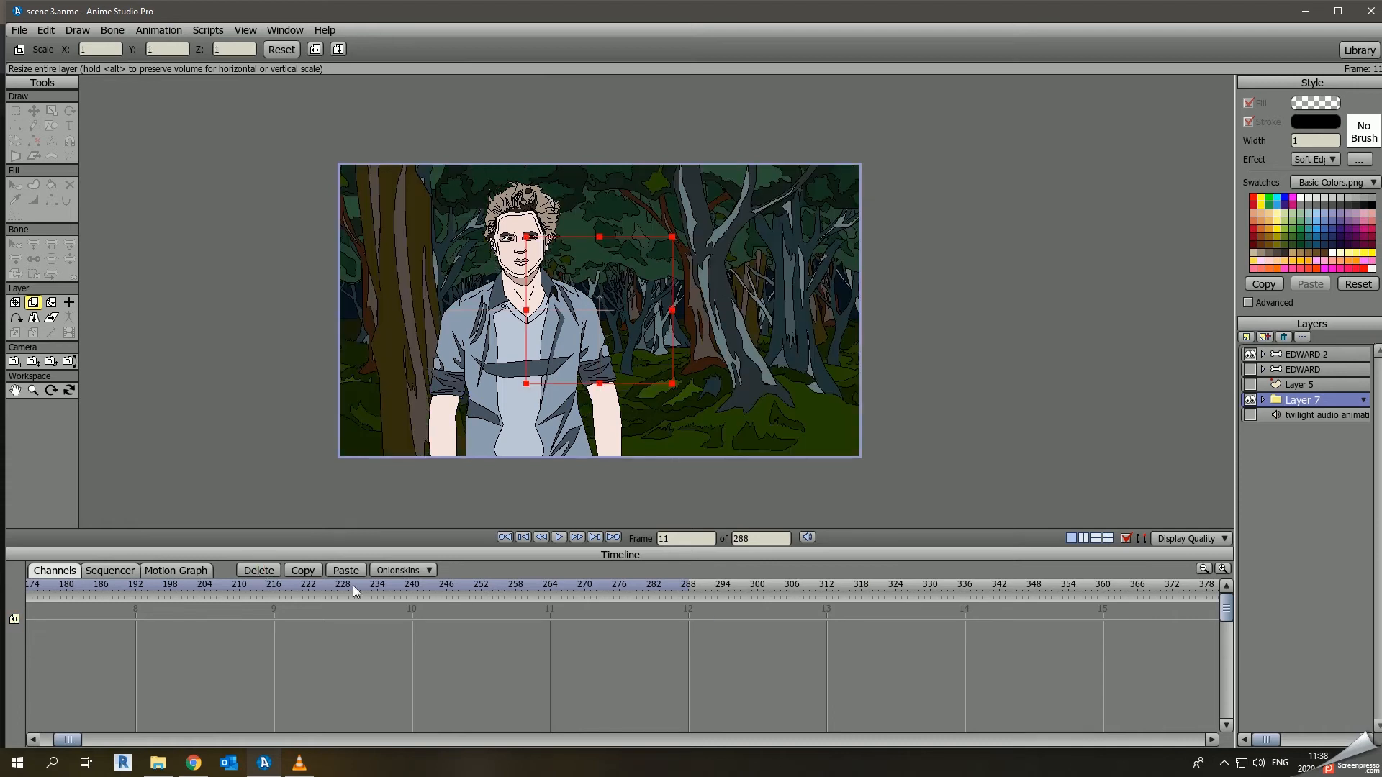
key("ctrl+z")
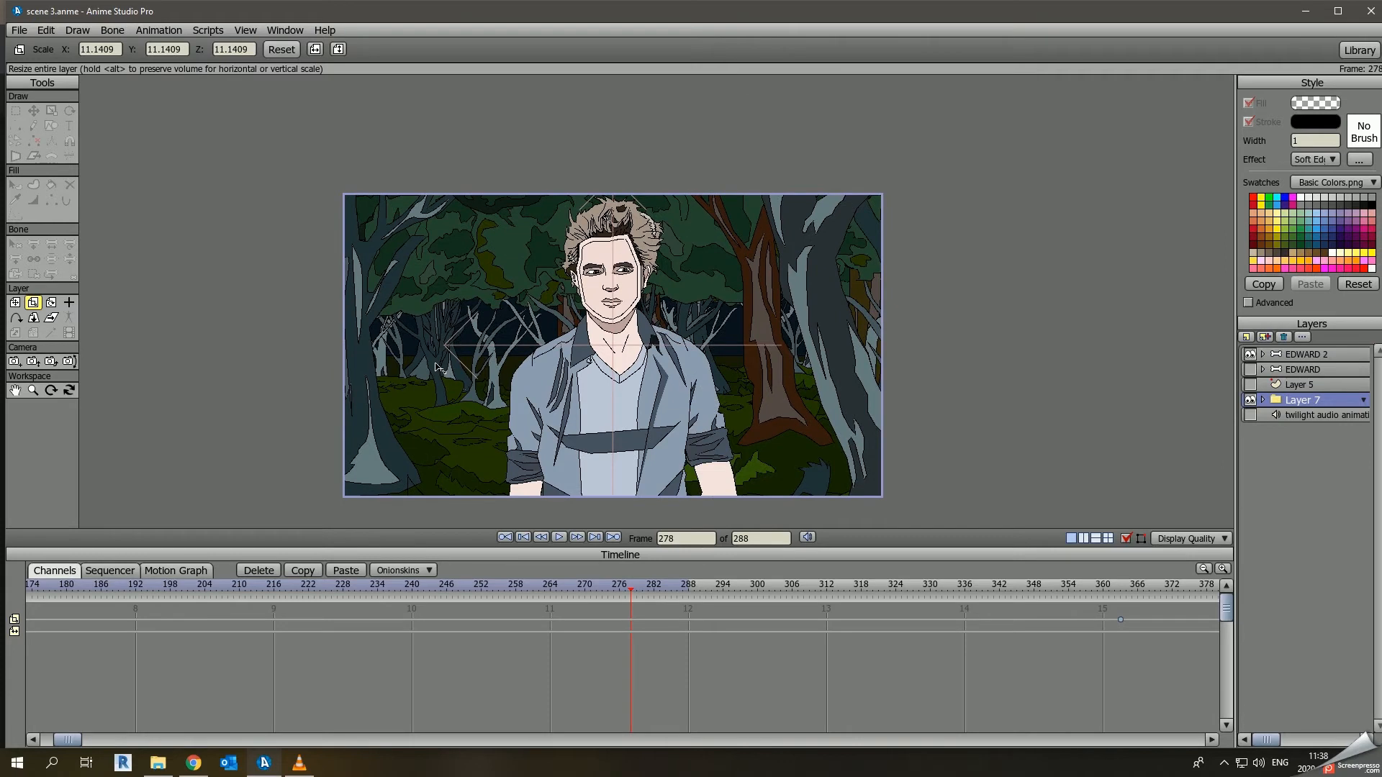
left_click(65, 741)
left_click_drag(65, 741, 63, 743)
left_click_drag(440, 586, 654, 612)
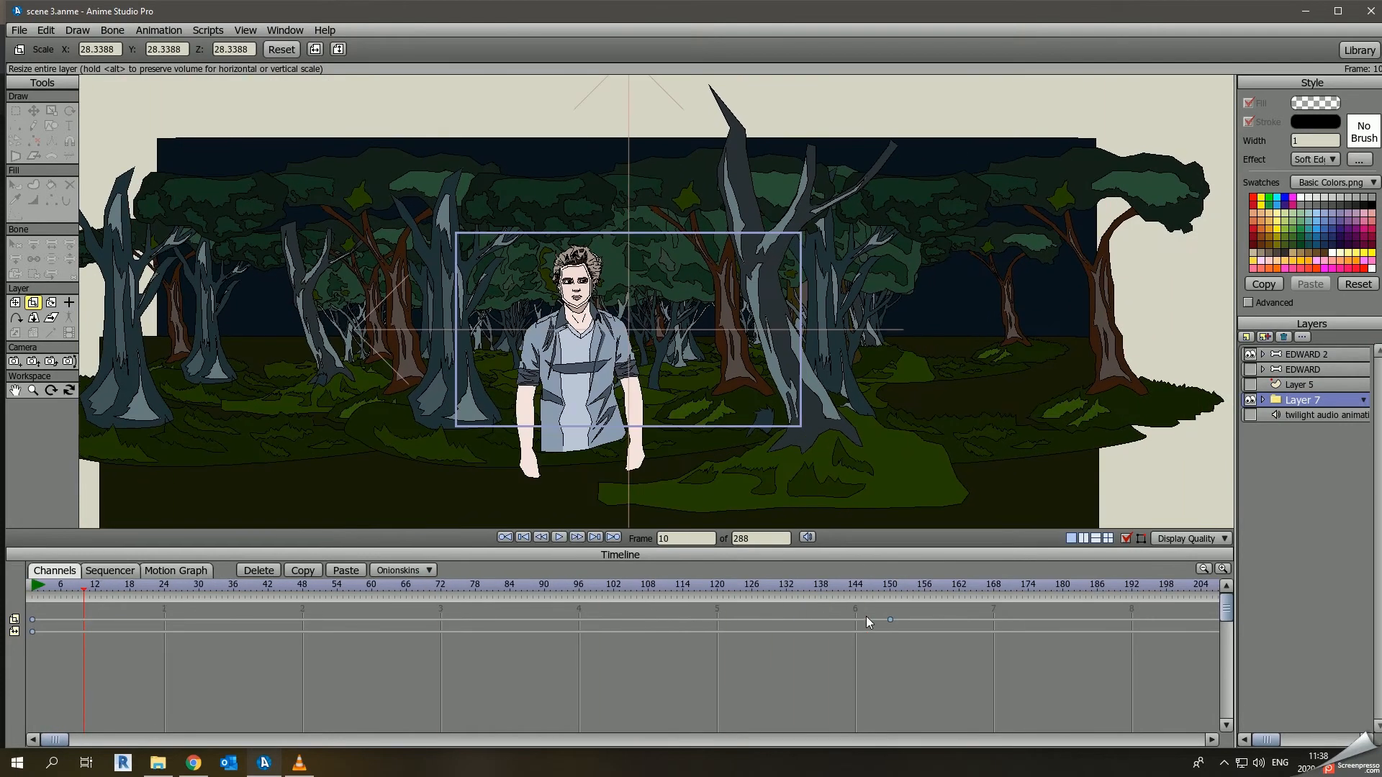
Step: Show the fog Layer 5, flip it horizontally at frame 0, and scrub the timeline to frame 289
left_click(1251, 385)
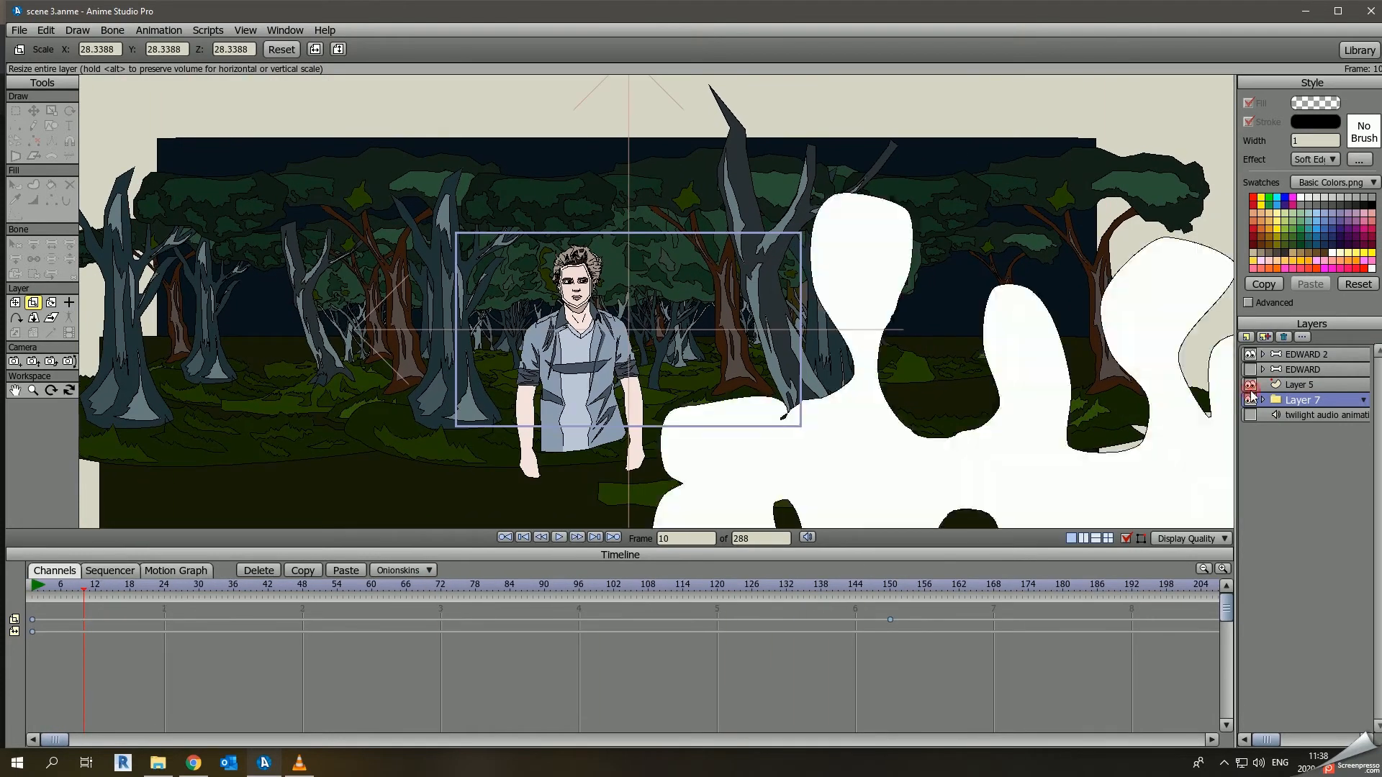
mouse_move(57, 741)
left_mouse_down()
mouse_move(89, 745)
mouse_move(60, 745)
left_mouse_up()
left_click_drag(418, 587, 1351, 596)
left_click(1303, 386)
left_click(32, 587)
left_click(315, 50)
left_click_drag(266, 596, 840, 601)
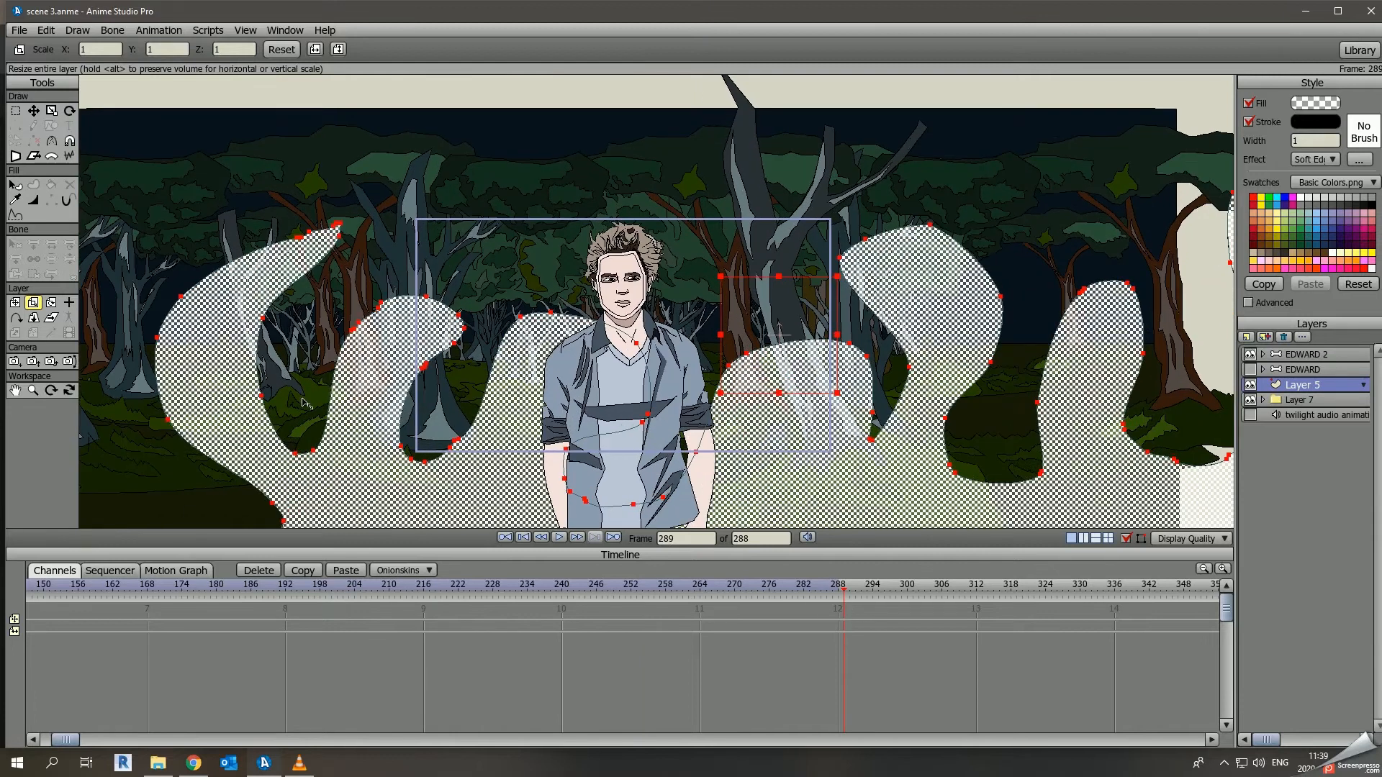
Step: Open the recent project twilight.anme and scrub to frame 280
left_click(20, 29)
mouse_move(65, 62)
left_click(281, 97)
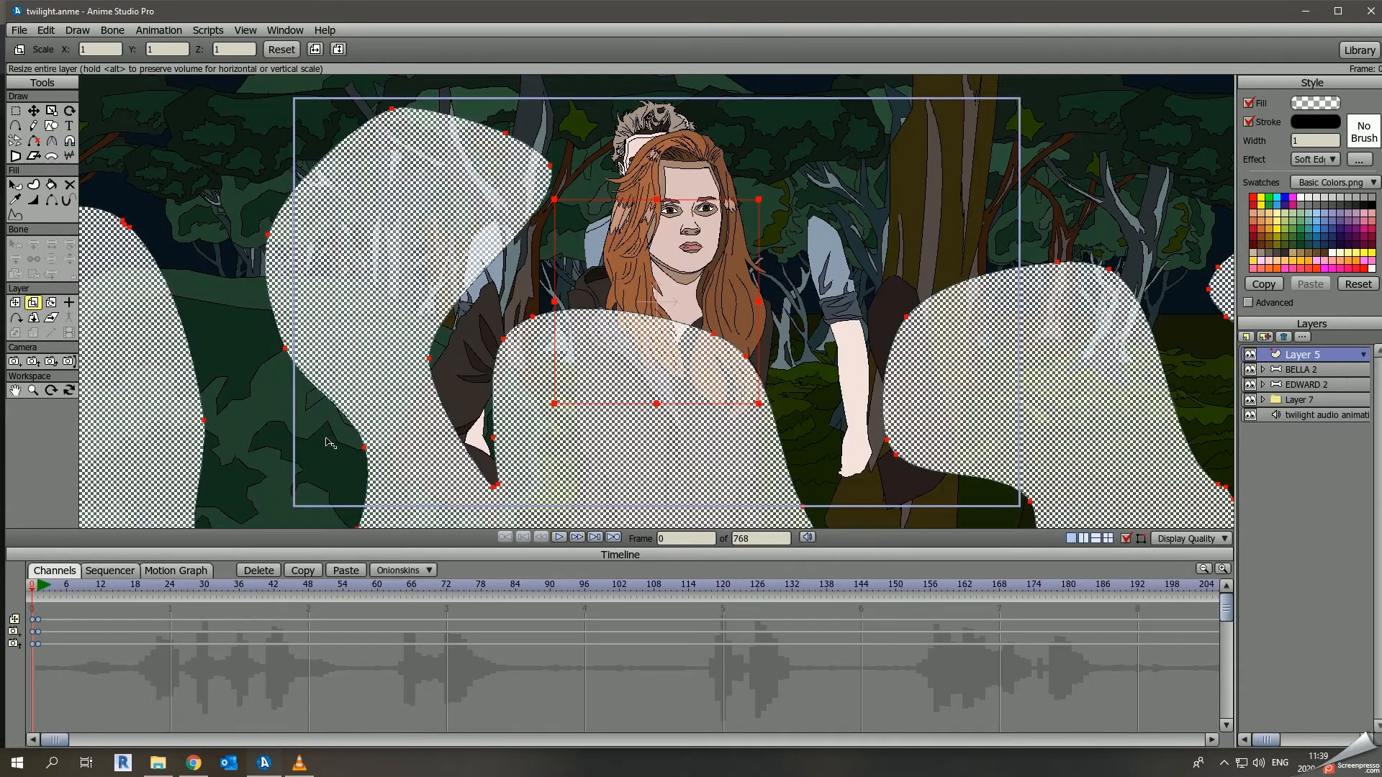
left_click_drag(59, 742, 68, 743)
left_click_drag(144, 592, 700, 591)
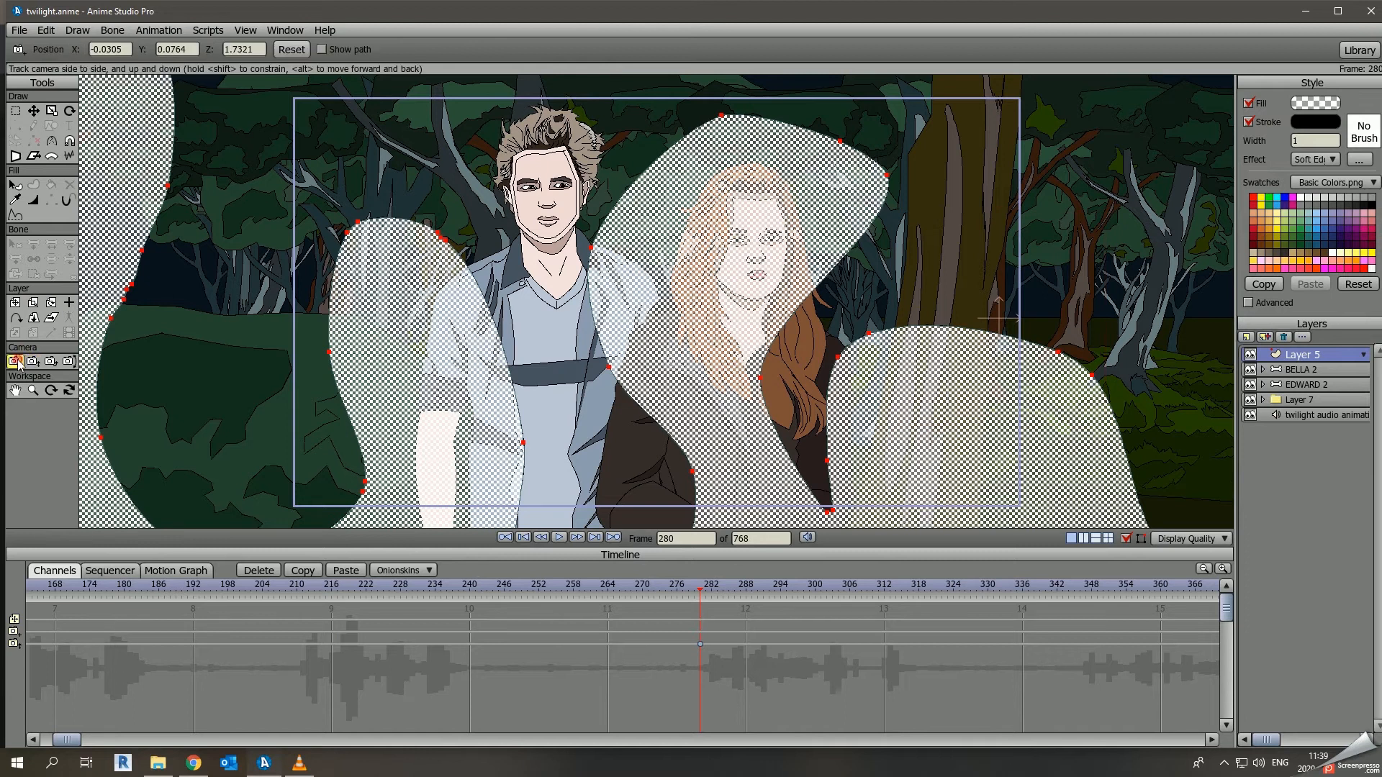
Step: Keyframe the camera's position and zoom at frame 384, and return to frame 280
left_click_drag(62, 746, 70, 744)
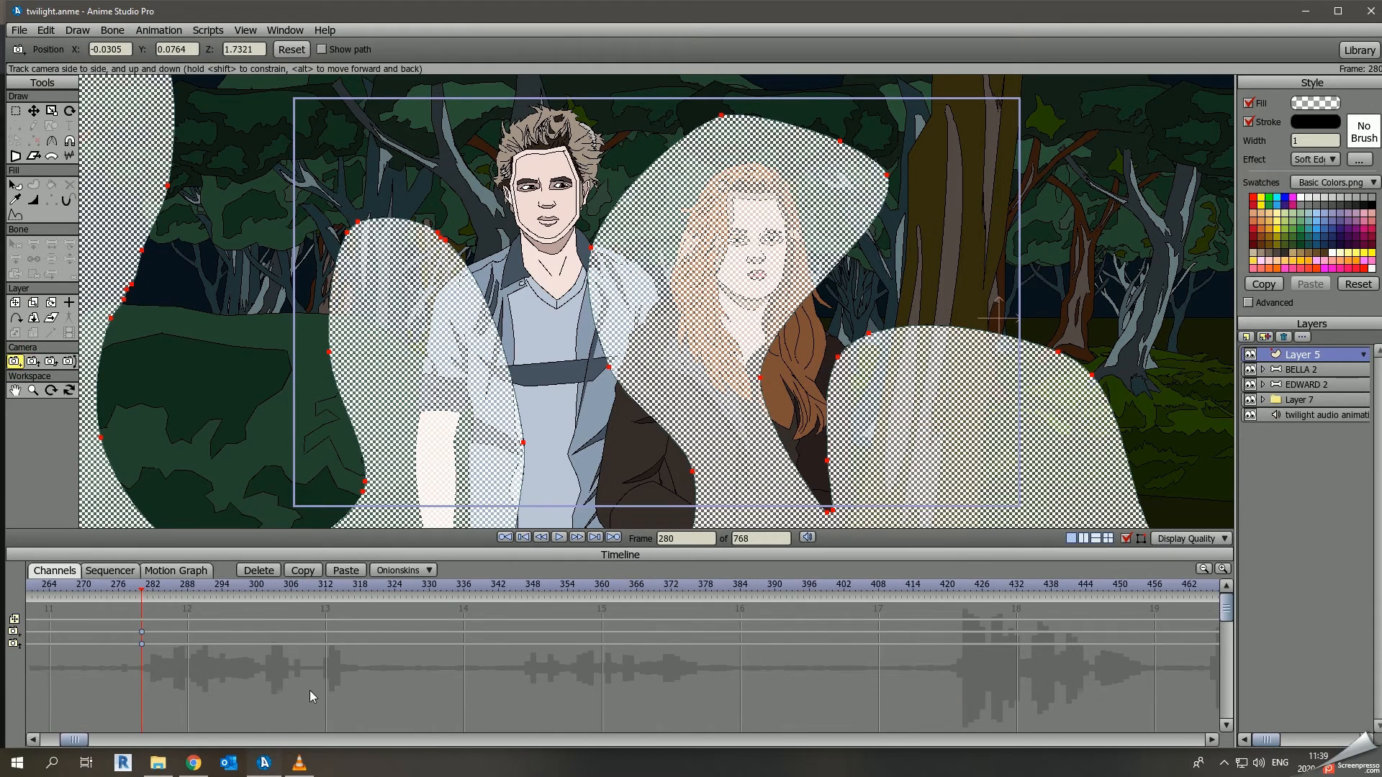
left_click(741, 592)
left_click(33, 361)
left_click(144, 593)
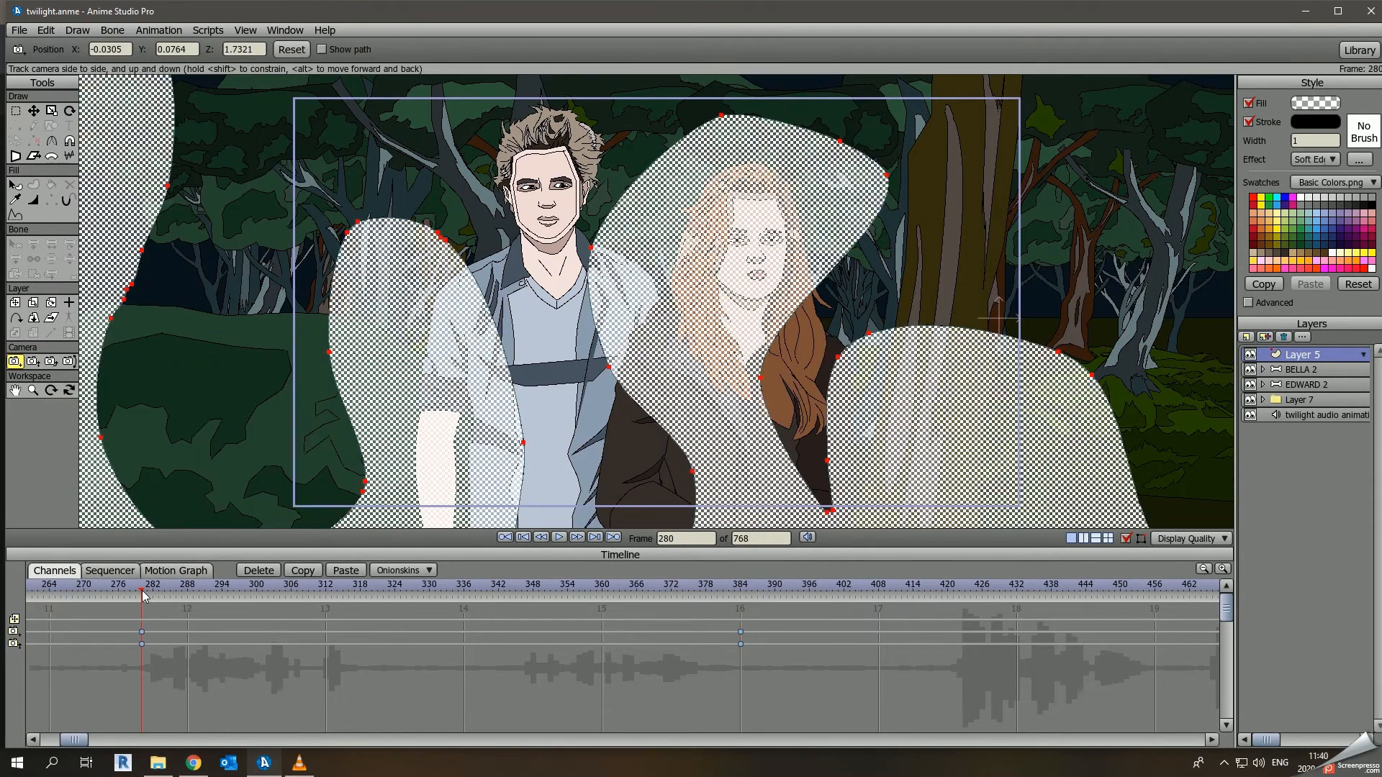
Step: Hide the fog Layer 5, zoom the camera in and track it sideways at frame 280, and play back
left_click(1250, 355)
left_click_drag(461, 317, 576, 313)
left_click(15, 361)
left_click_drag(314, 387, 189, 393)
key("space")
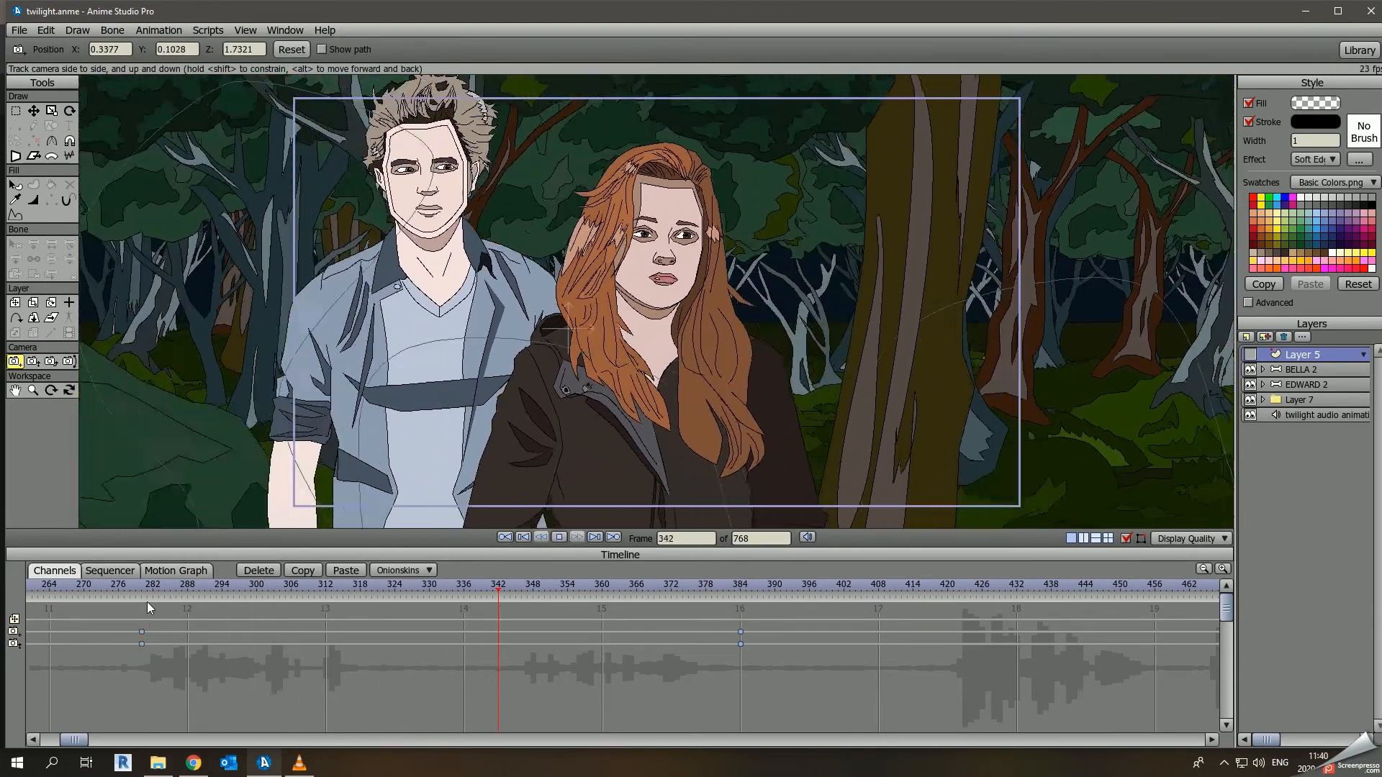
Step: Move the end camera keyframes to frame 432 and play back the slower camera move from frame 280
key("space")
left_click_drag(901, 706, 1009, 631)
left_click(139, 587)
key("space")
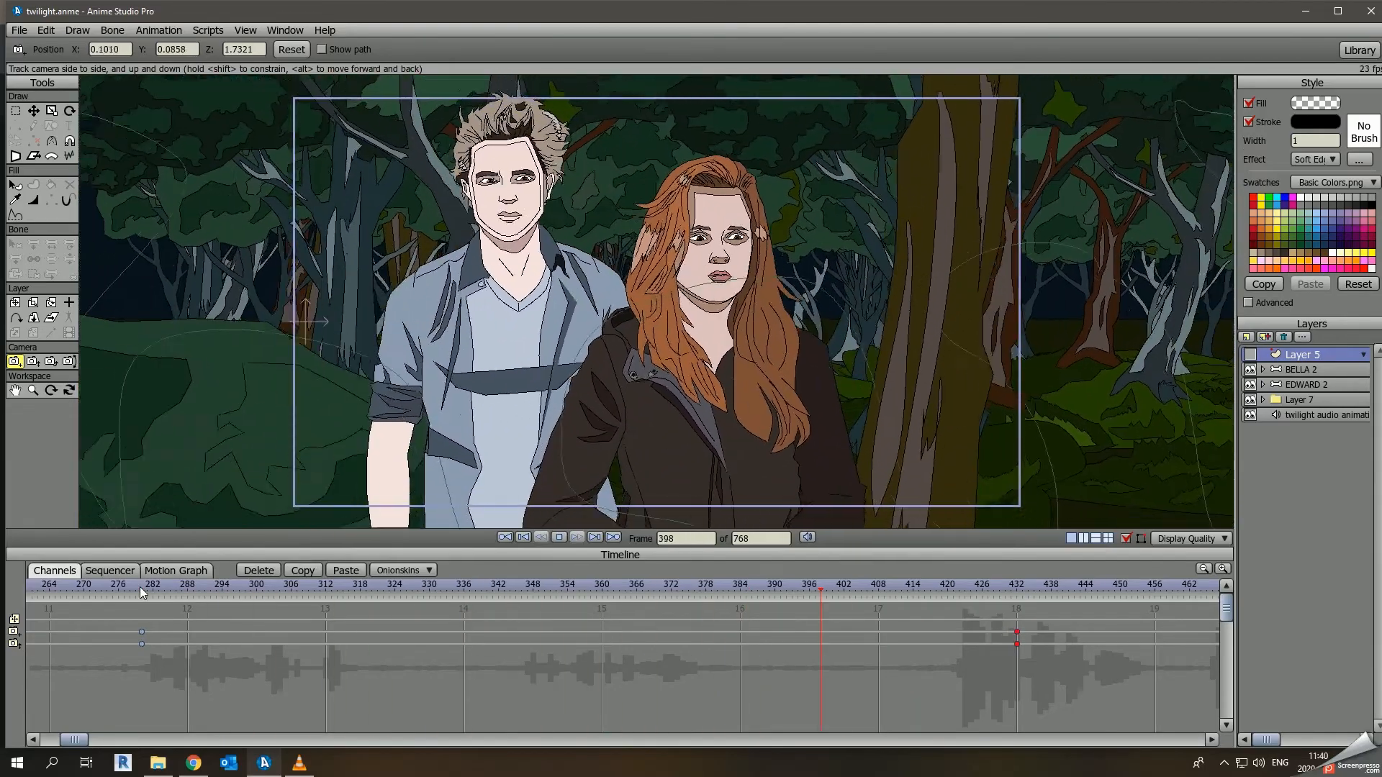
left_click(140, 588)
key("space")
Step: Preview the camera move from frame 280 with the forest Layer 7 hidden, and again with it shown
left_click(1250, 399)
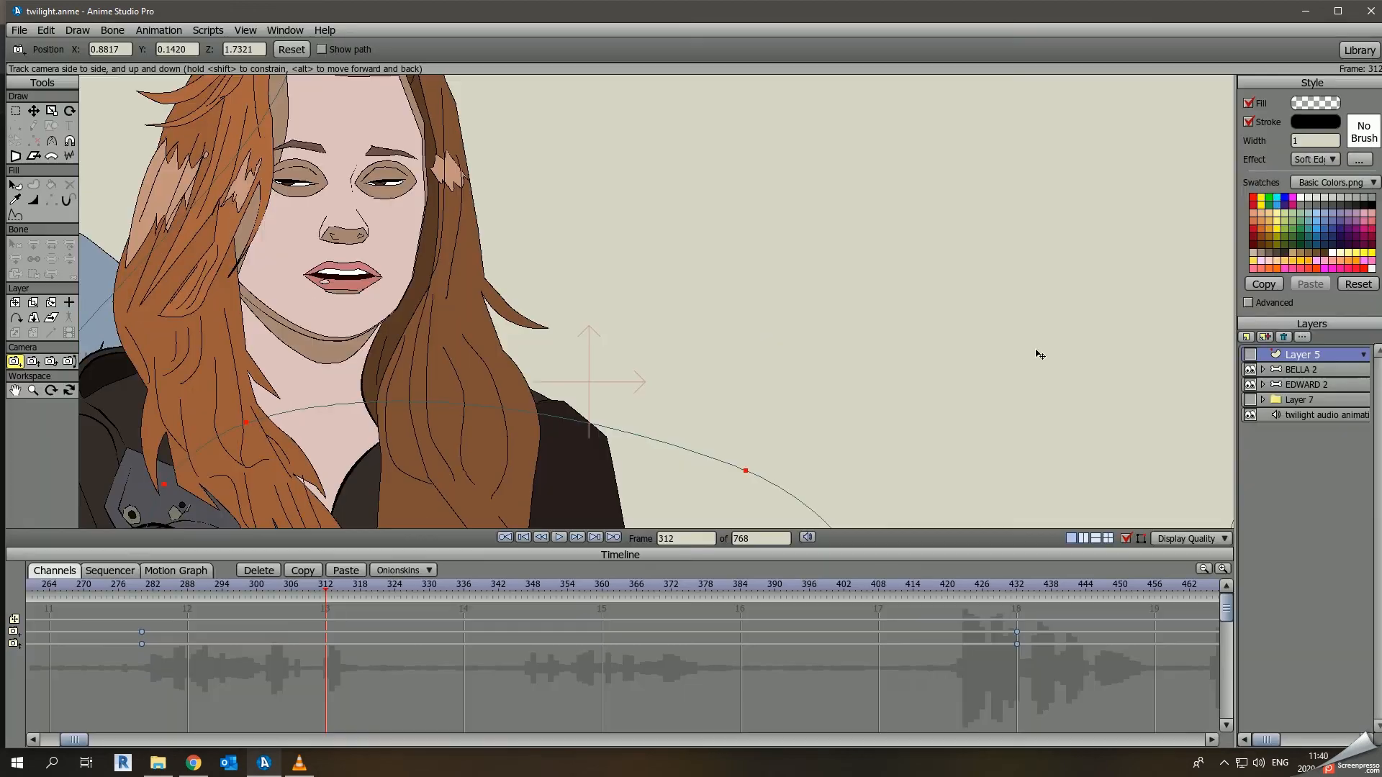
left_click(142, 589)
left_click_drag(181, 590, 150, 667)
key("space")
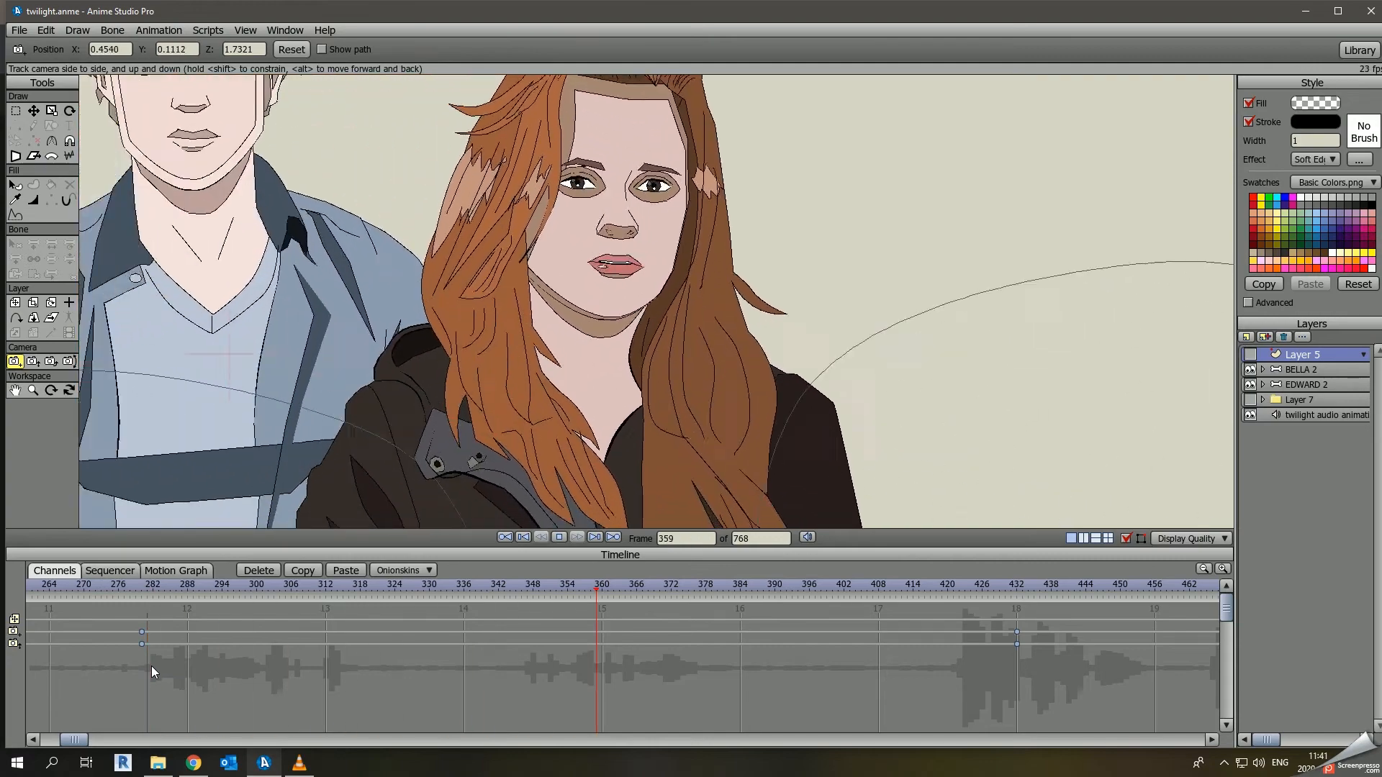
key("space")
scroll(792, 404, "down", 3)
left_click(1251, 401)
left_click(141, 584)
key("space")
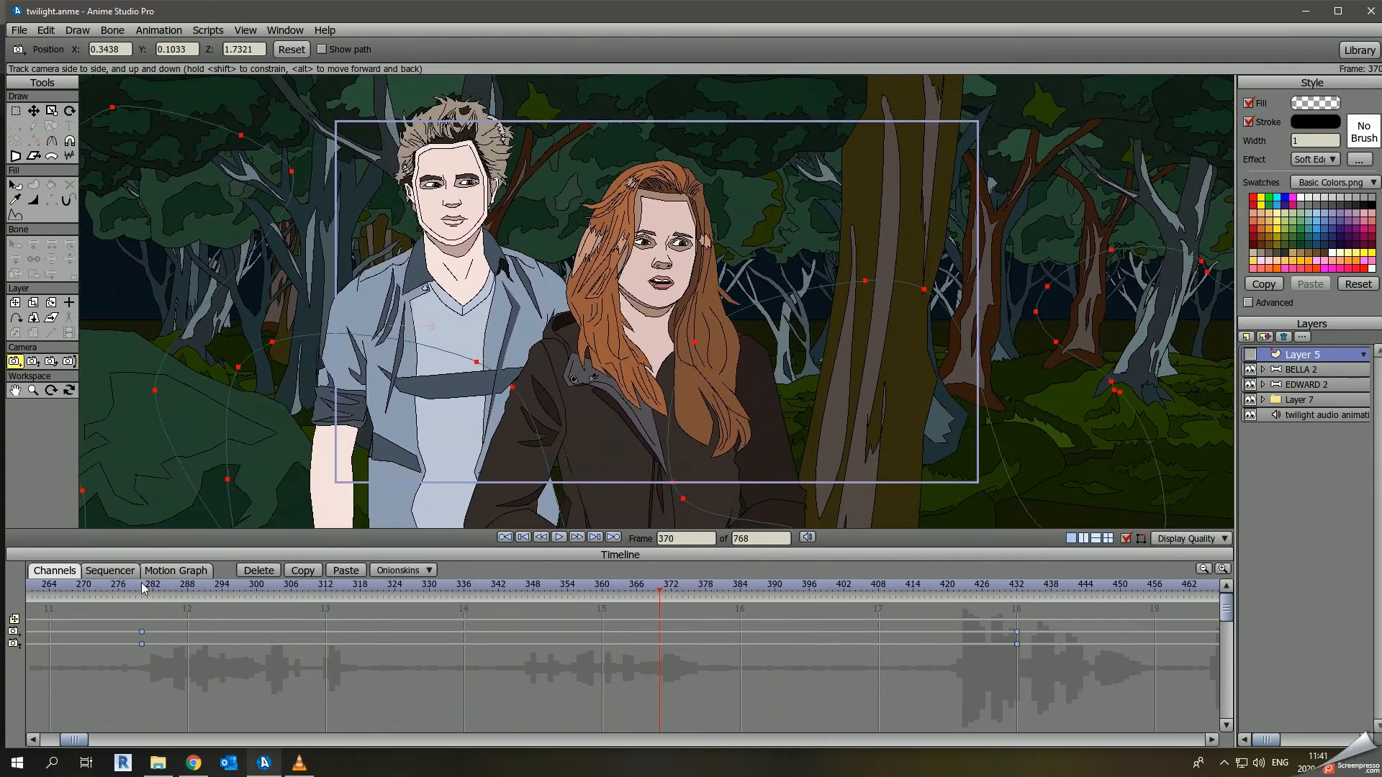
left_click(142, 588)
key("space")
Step: Expand BELLA 2, examine the keyframes of its FACE and mouth layers, and play back the lip sync
left_click(308, 592)
left_click(1300, 370)
left_click(1263, 370)
left_click(1306, 475)
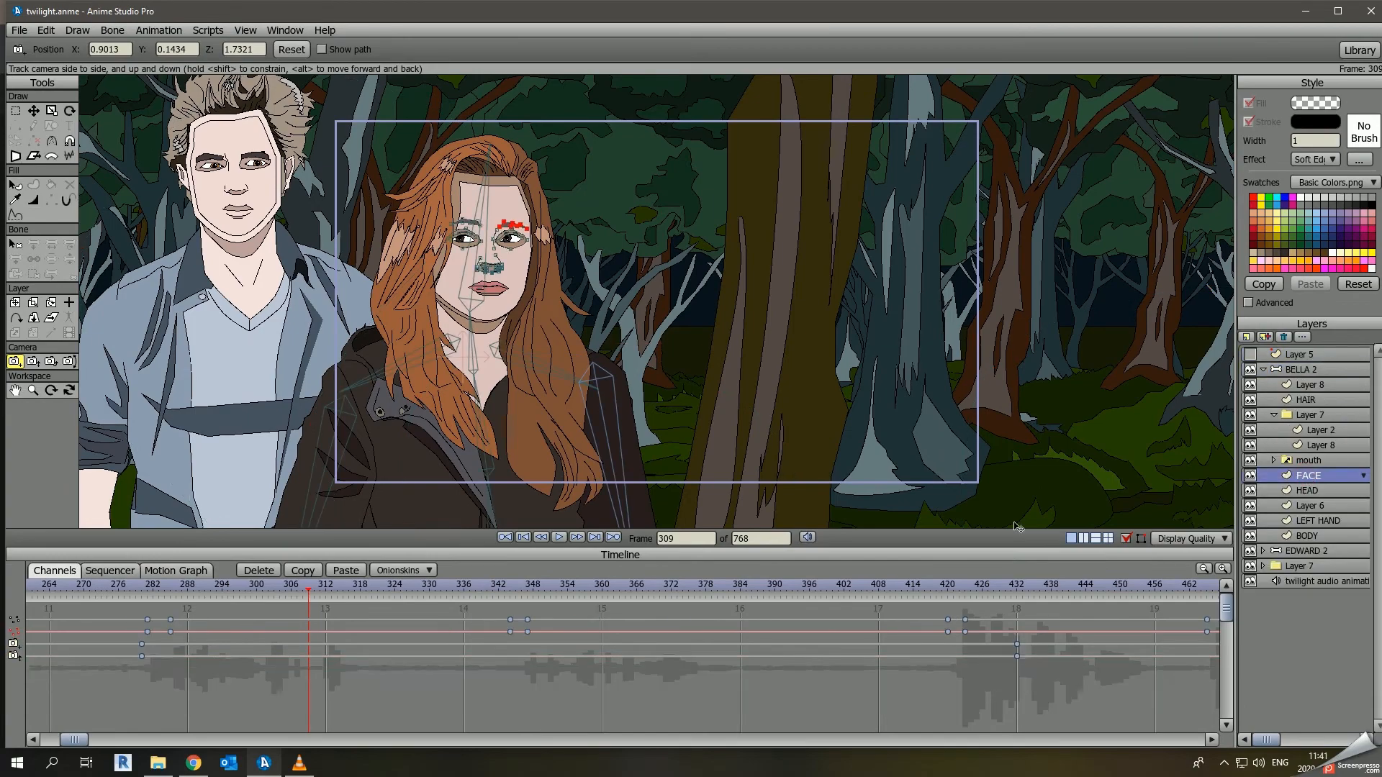
left_click(1307, 460)
key("space")
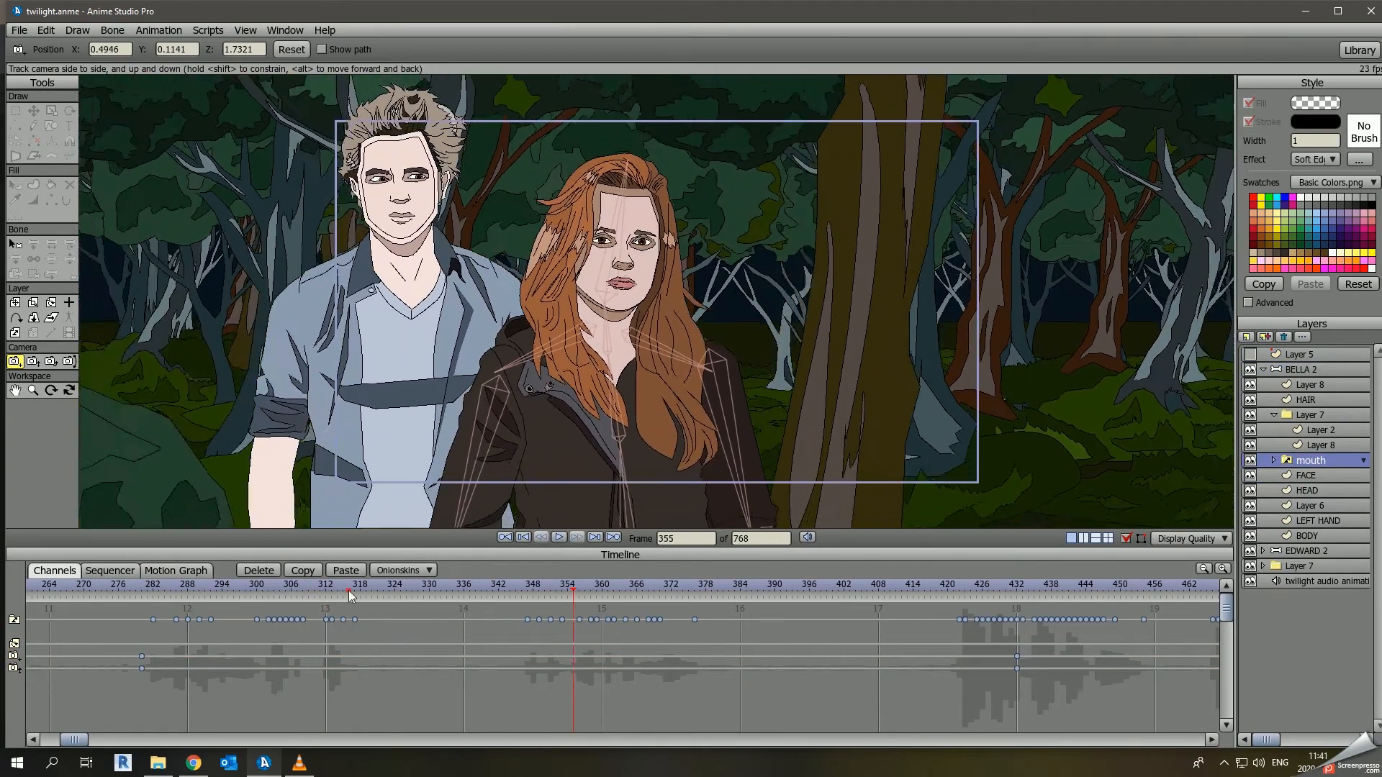
left_click(139, 595)
key("space")
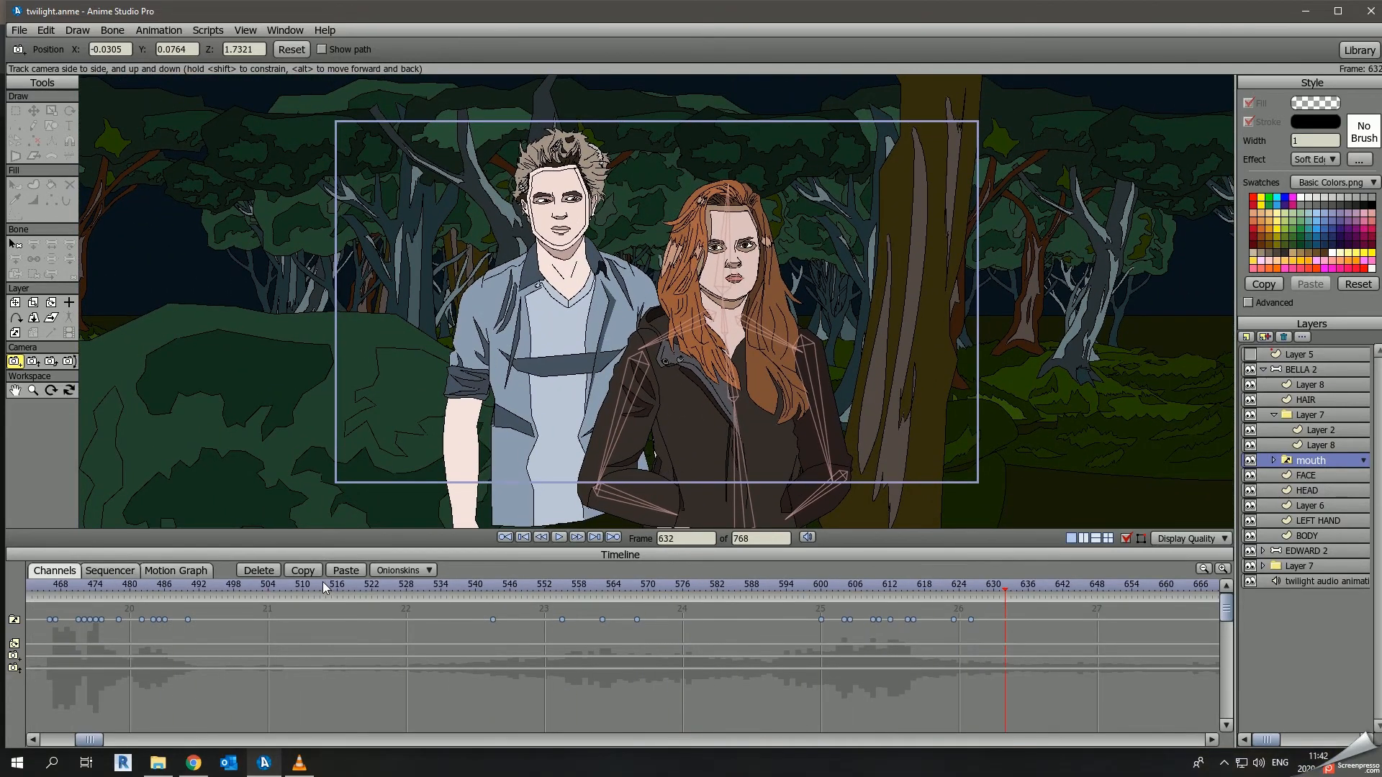
Step: Move the end camera keyframes to about frame 680 and play back from about frame 290
left_click_drag(84, 742, 80, 749)
left_click_drag(681, 657, 1213, 664)
left_click_drag(89, 741, 76, 743)
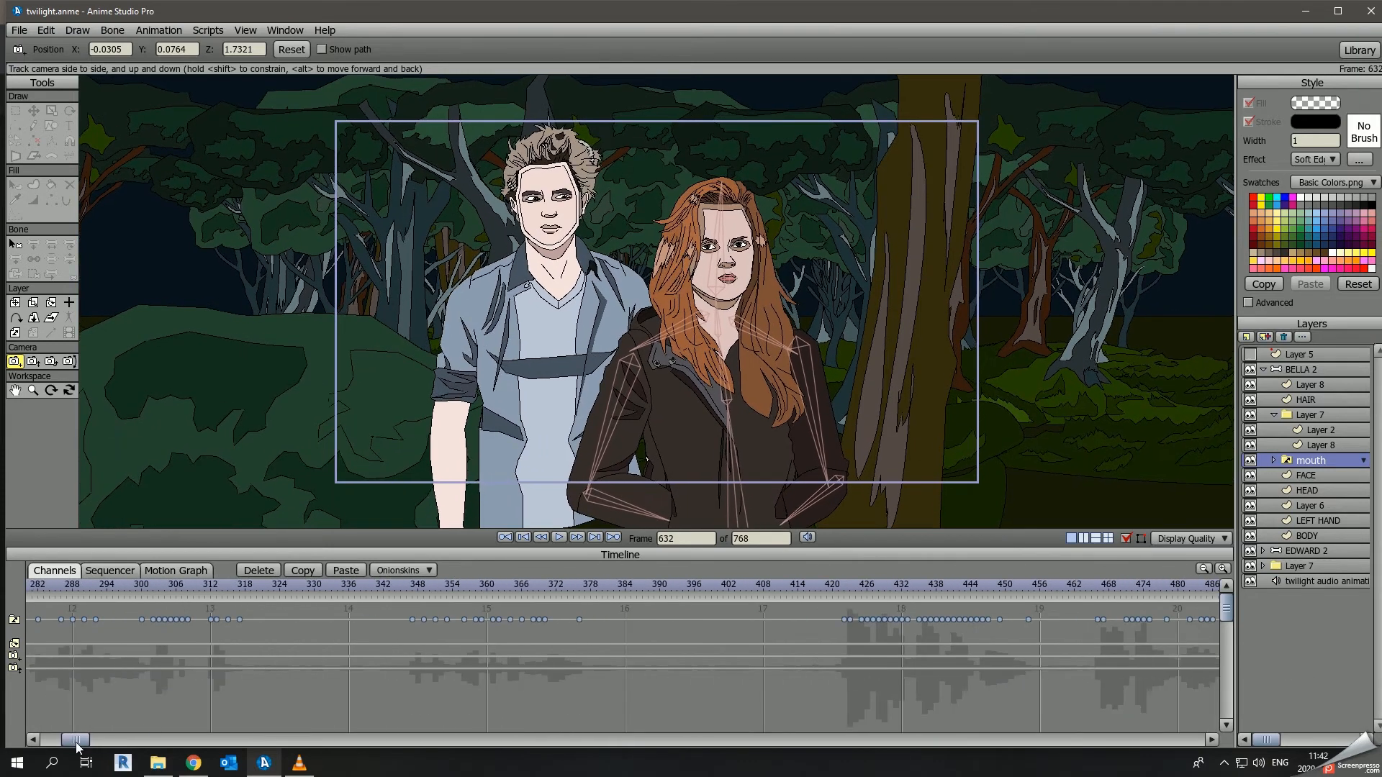
left_click(83, 589)
key("space")
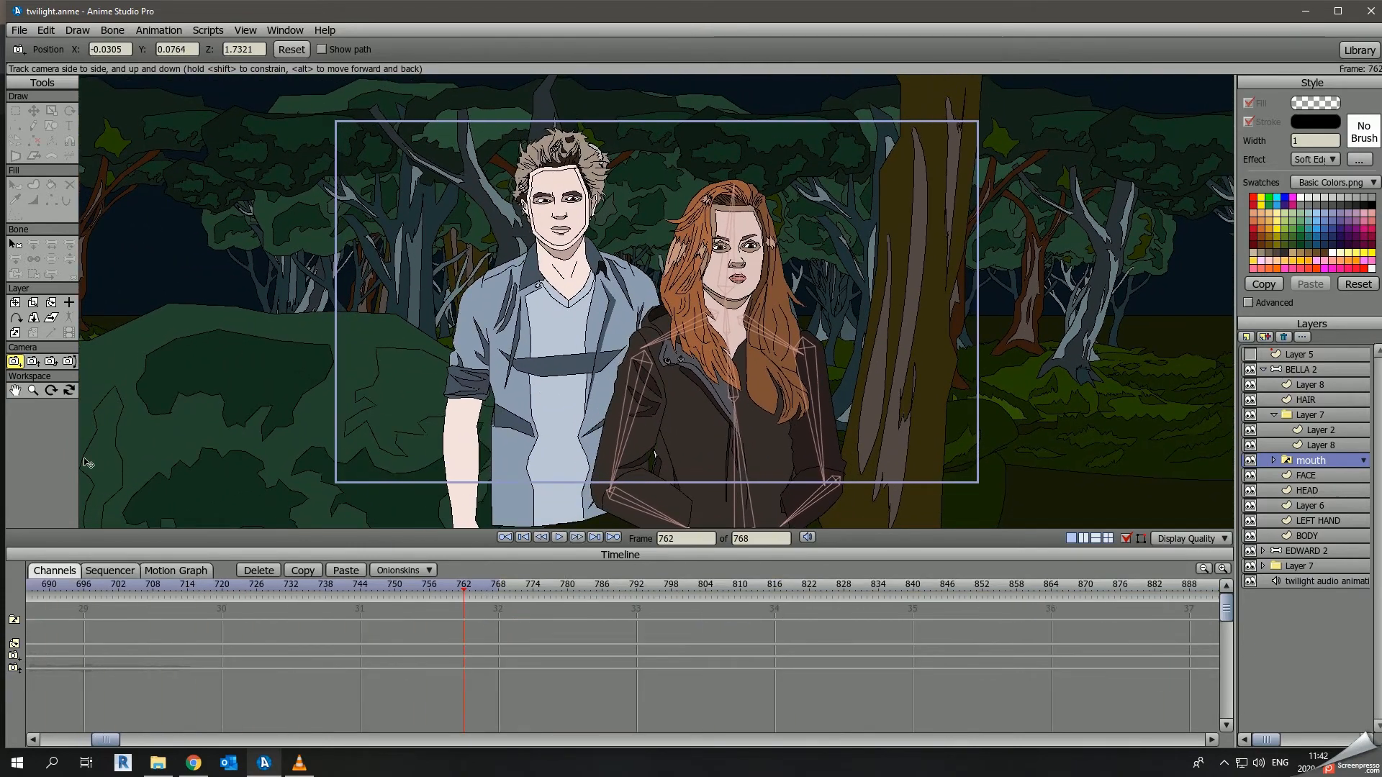
Step: Save the project under the new name scene 4.anme
scroll(569, 406, "down", 1)
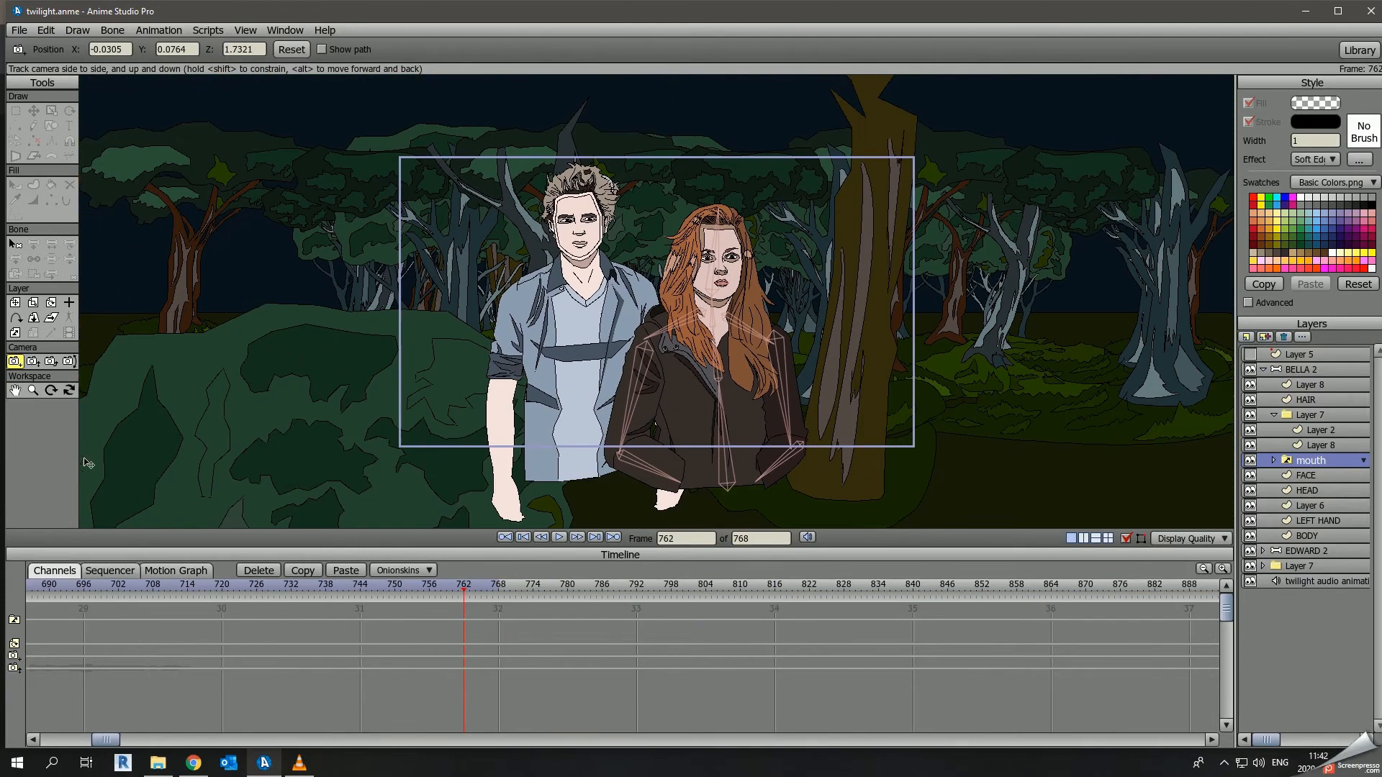
left_click(18, 31)
left_click(44, 120)
left_click(180, 137)
key("Return")
scroll(655, 357, "up", 1)
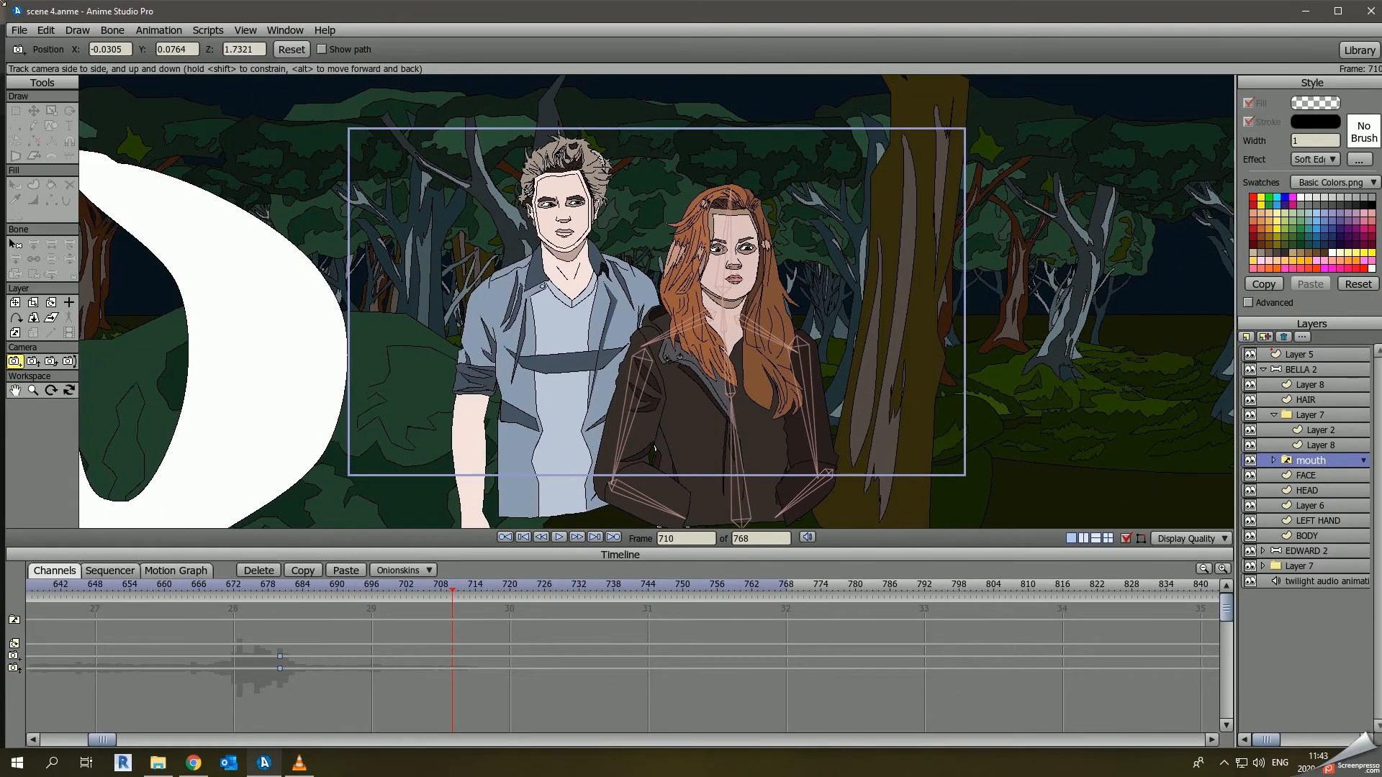
Step: Open the recent project scene 2.anme and play back Bella's scene from the start
left_click(20, 30)
mouse_move(66, 68)
left_click(300, 106)
scroll(600, 254, "down", 3)
left_click(40, 592)
key("space")
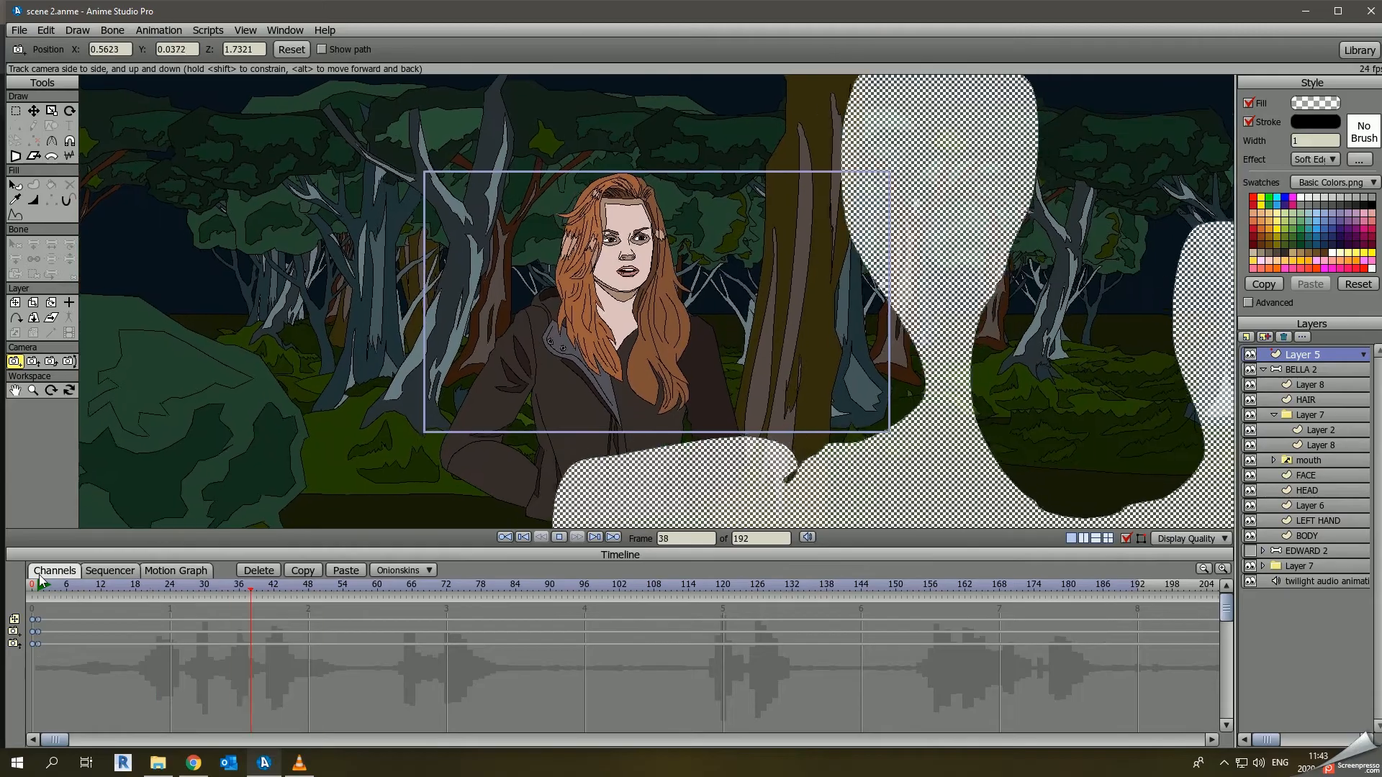
key("space")
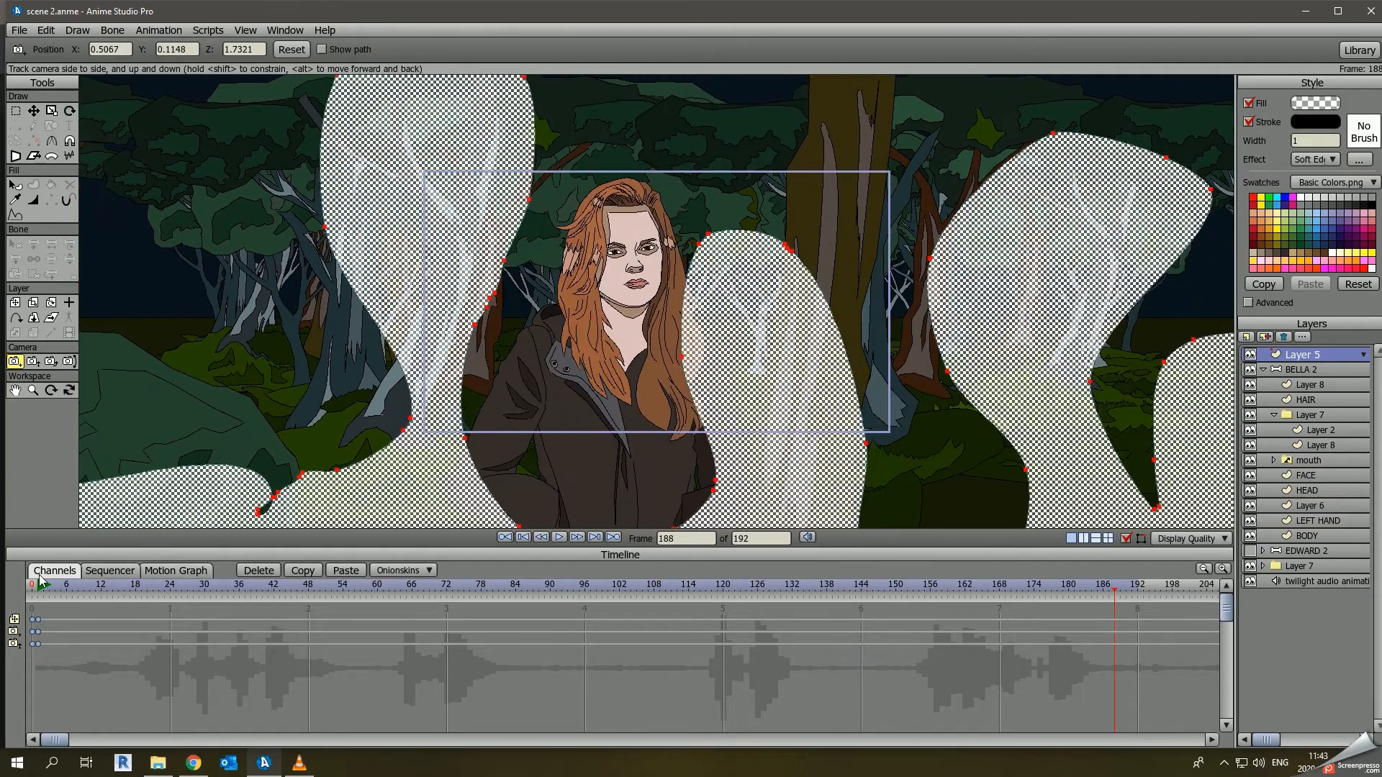
left_click(42, 586)
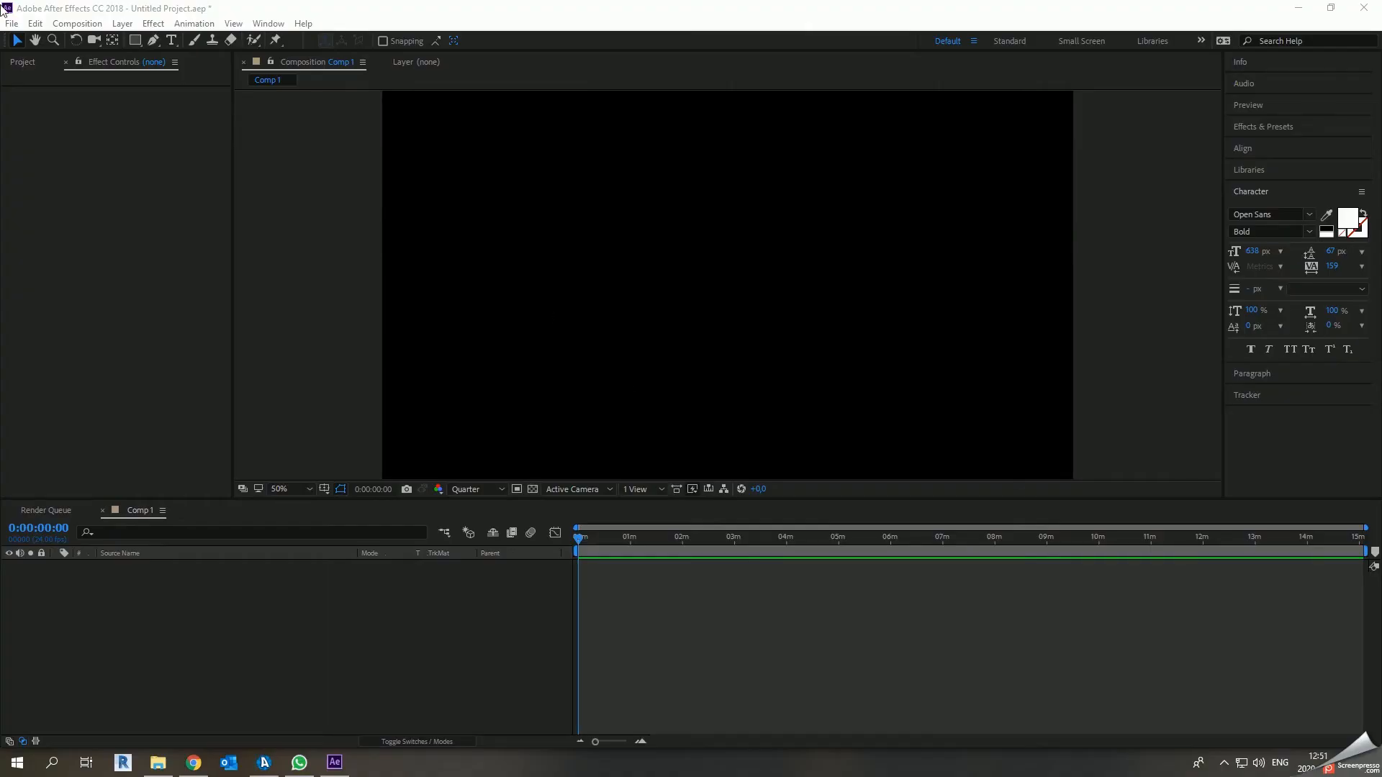
Step: Switch to After Effects and import scene 1.mov, scene 2.mov, scene 3.mov and scene 4.mov from the RAW RENDER folder
left_click(11, 24)
mouse_move(105, 225)
left_click(248, 225)
left_click(215, 66)
double_click(183, 222)
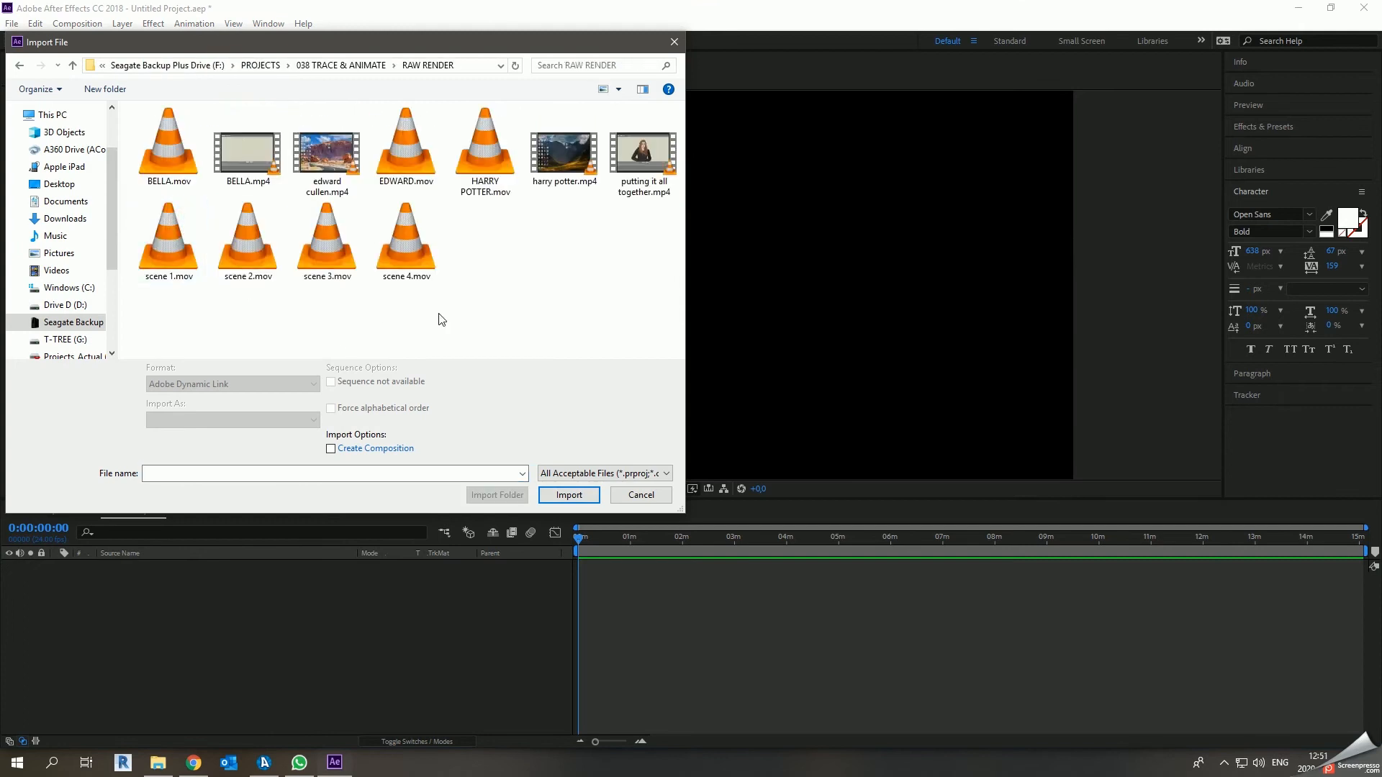
left_click_drag(443, 319, 167, 230)
left_click(568, 495)
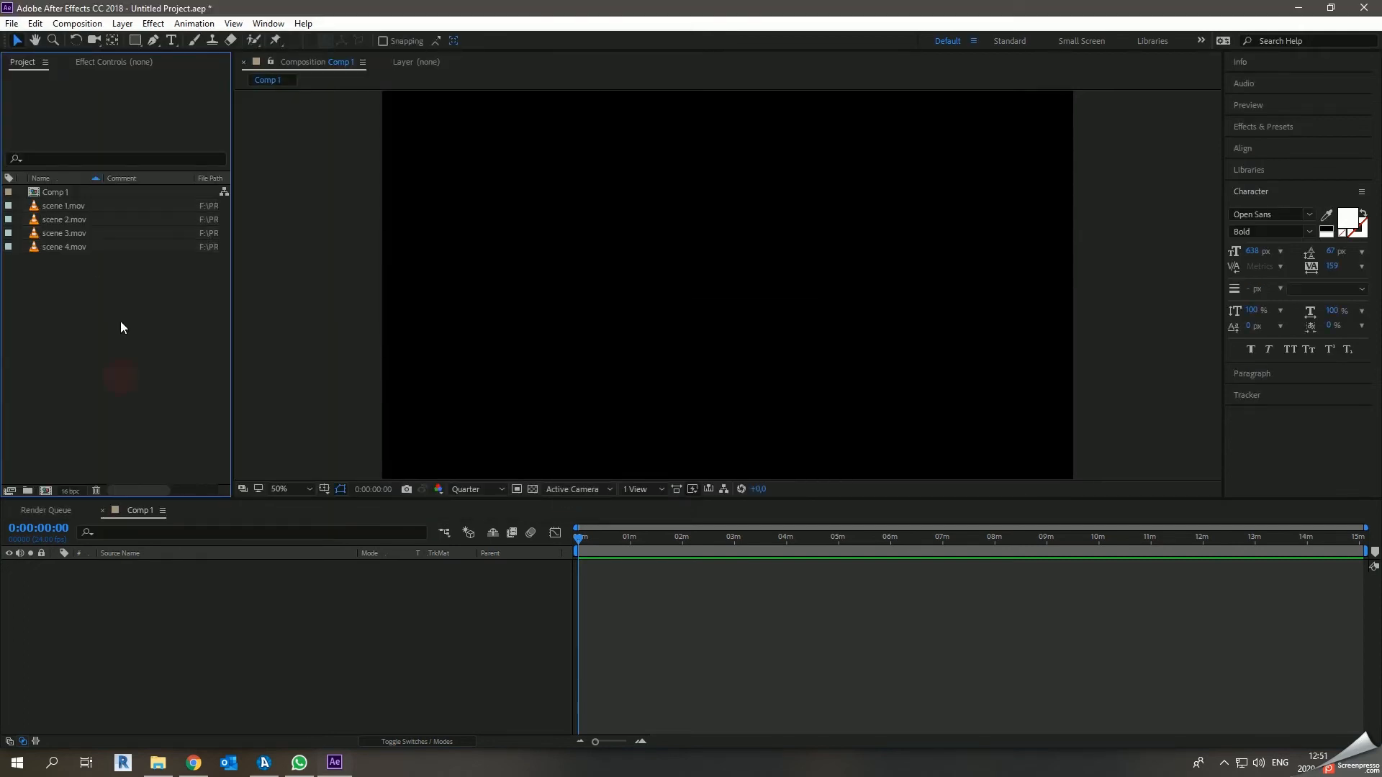
Step: Add the four scene clips to Comp 1 in numerical order and shorten the work area
left_click_drag(67, 206, 488, 691)
left_click_drag(66, 233, 455, 625)
left_click_drag(1367, 551, 637, 527)
left_click(638, 537)
Step: Offset scene 2.mov and scene 3.mov in the timeline so they play in sequence after scene 1.mov
left_click_drag(627, 578, 755, 595)
scroll(656, 400, "down", 2)
scroll(656, 396, "up", 2)
left_click(736, 547)
key("semicolon")
left_click_drag(993, 590, 698, 579)
key("semicolon")
Step: Move scene 4.mov in the timeline so it starts right where scene 3.mov ends
left_click_drag(588, 603, 623, 602)
left_click_drag(596, 547, 801, 593)
key("semicolon")
key("semicolon")
left_click_drag(624, 603, 600, 603)
key("semicolon")
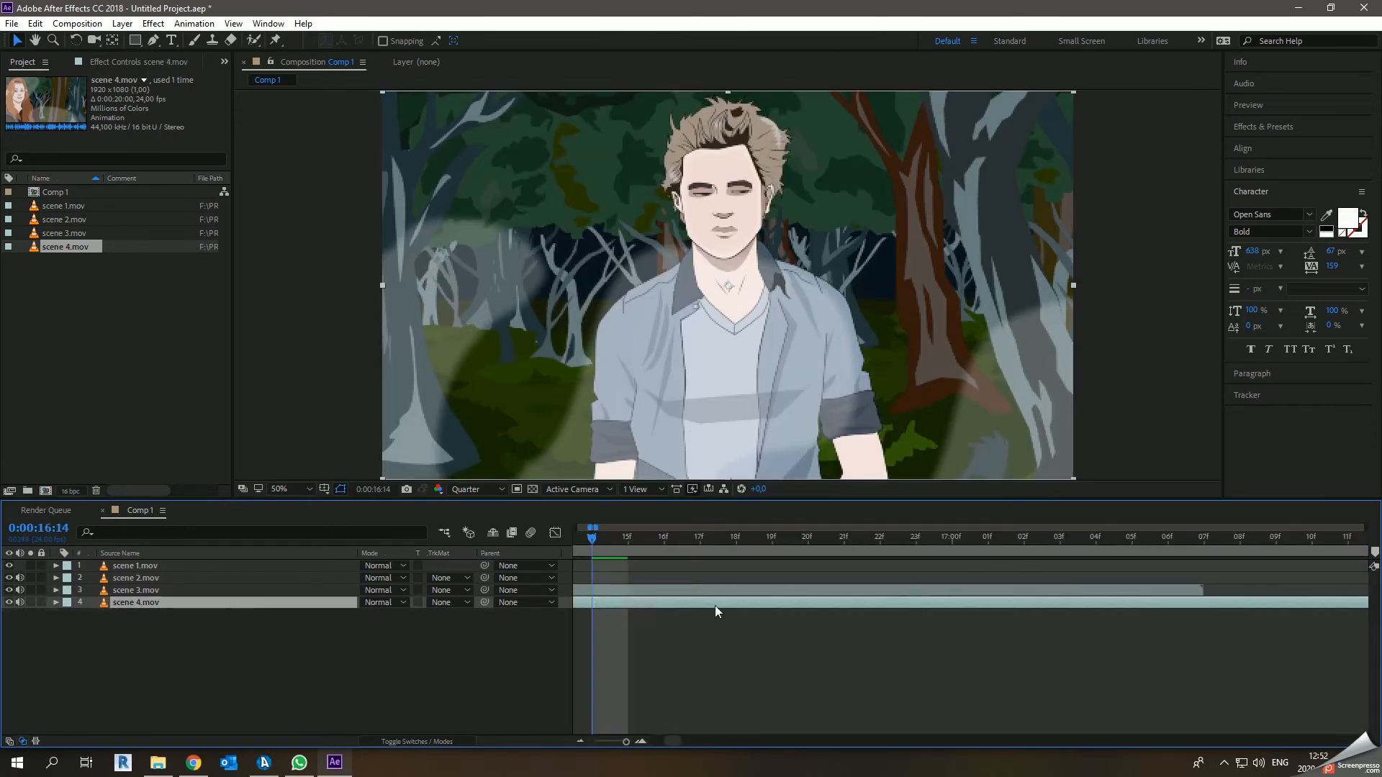
left_click(1203, 547)
left_click_drag(1170, 602, 1239, 603)
key("semicolon")
left_click_drag(586, 547, 574, 550)
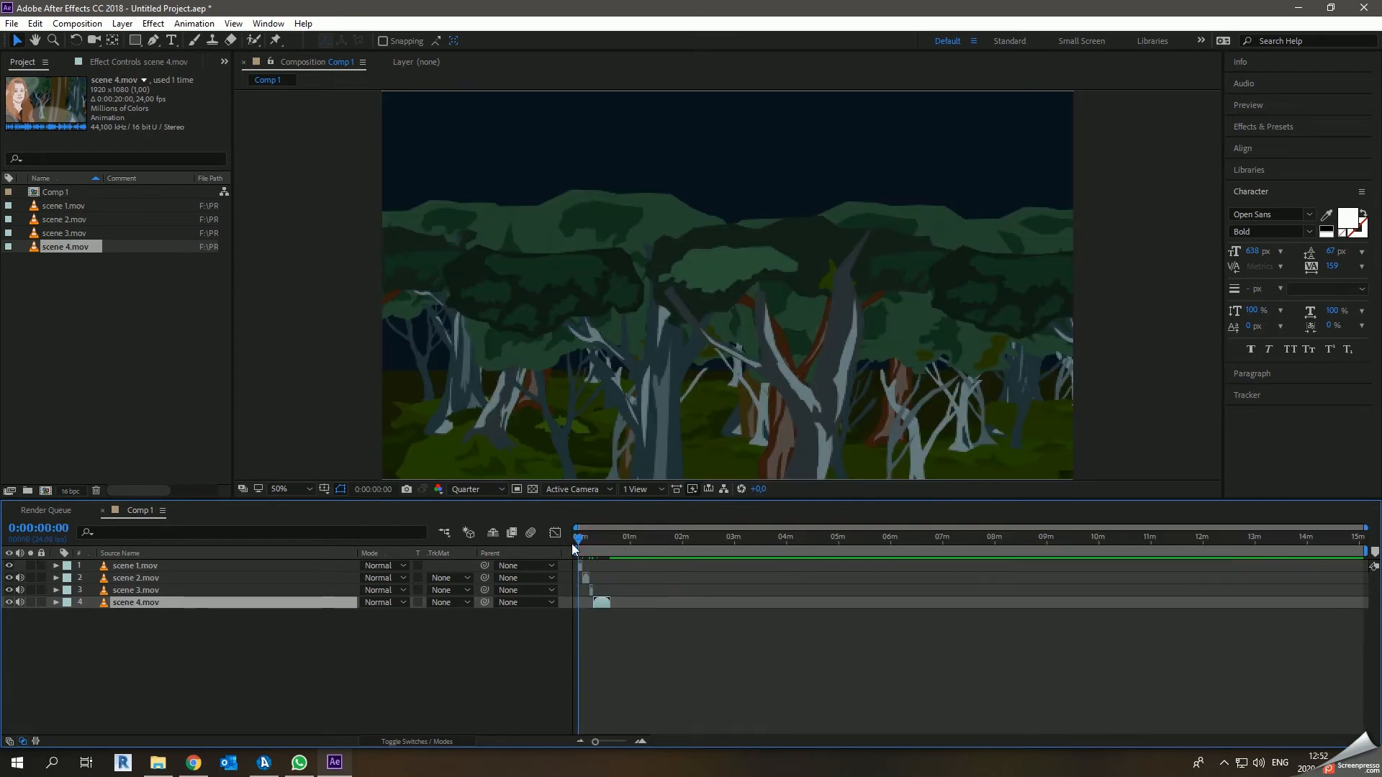
left_click_drag(1363, 525, 643, 528)
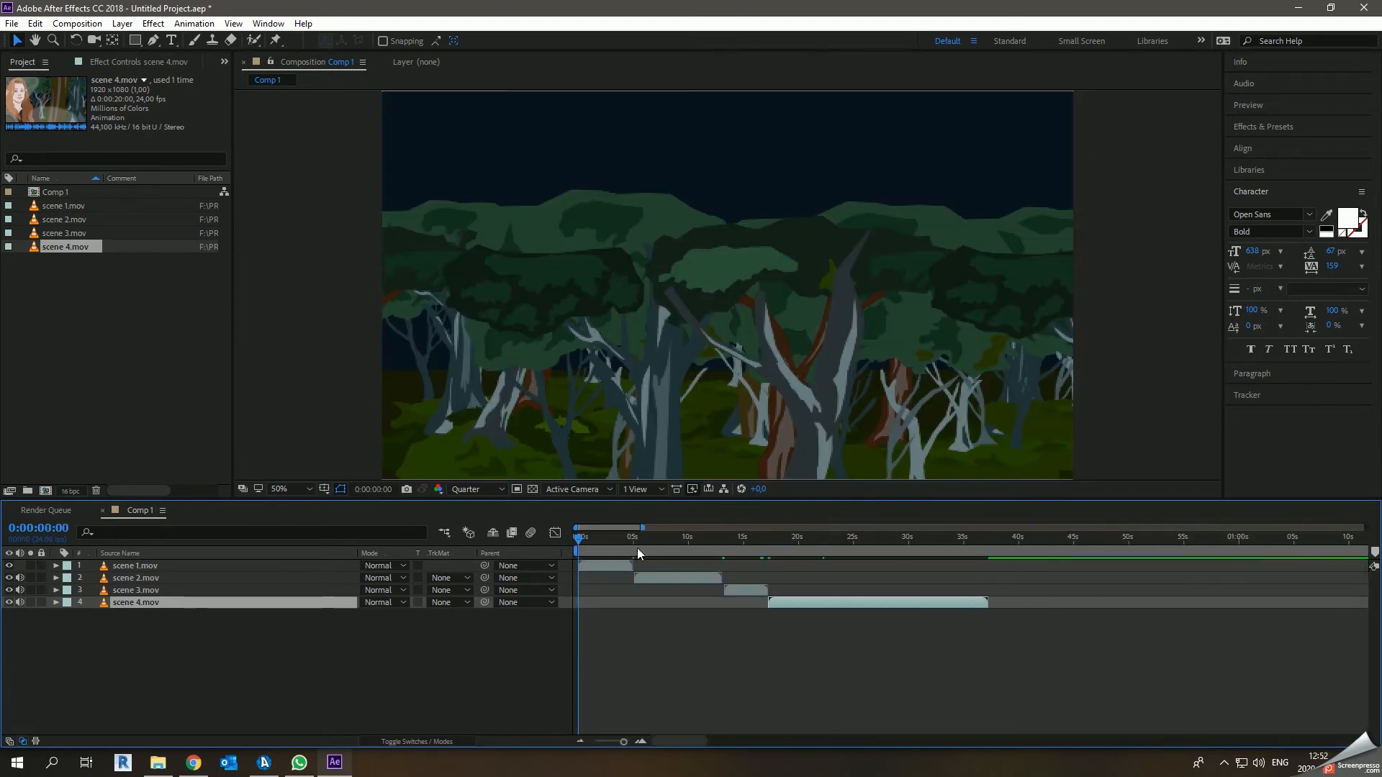
Step: Import twilight audio animation.wav and place it beneath the four scene layers in Comp 1
left_click(12, 23)
mouse_move(96, 224)
left_click(259, 226)
left_click(342, 66)
double_click(173, 178)
left_click(208, 192)
left_click(566, 495)
left_click_drag(69, 261, 202, 632)
Step: Reveal the waveform of twilight audio animation.wav and play Comp 1 from the start to check the sync
key("l")
key("l")
key("space")
key("space")
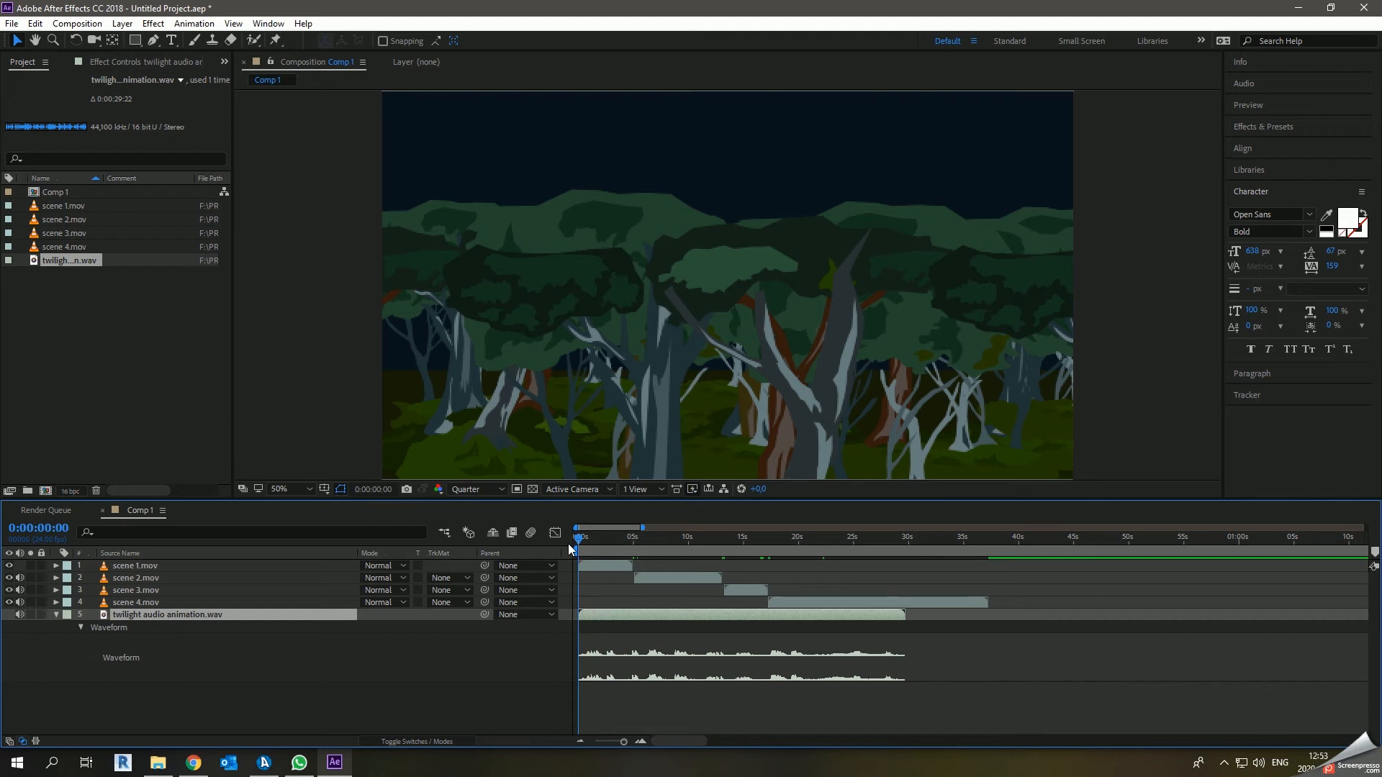
key("space")
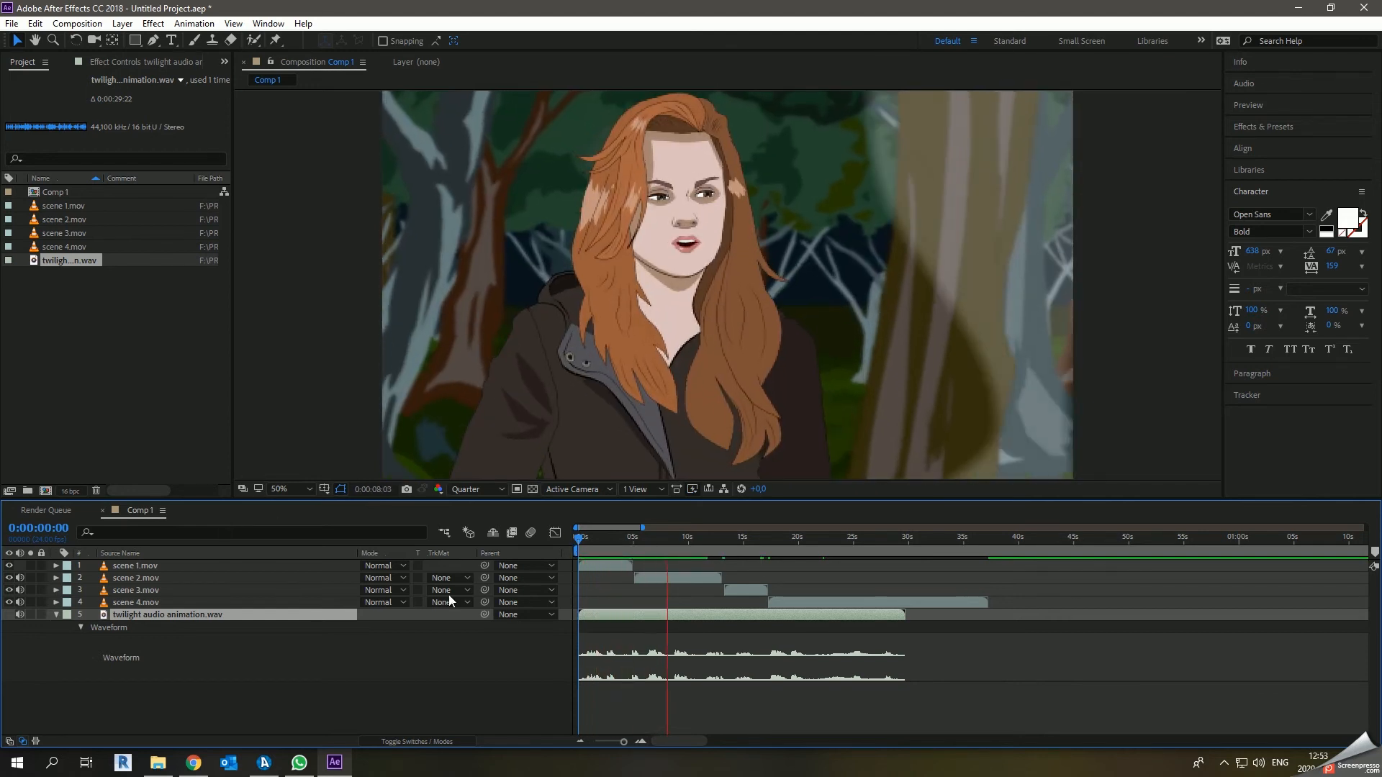
Step: Shift scene 2.mov, scene 3.mov and scene 4.mov earlier together so scene 2.mov starts where scene 1.mov ends
left_click(632, 545)
left_click(137, 579)
left_click(149, 607, "shift")
key(";")
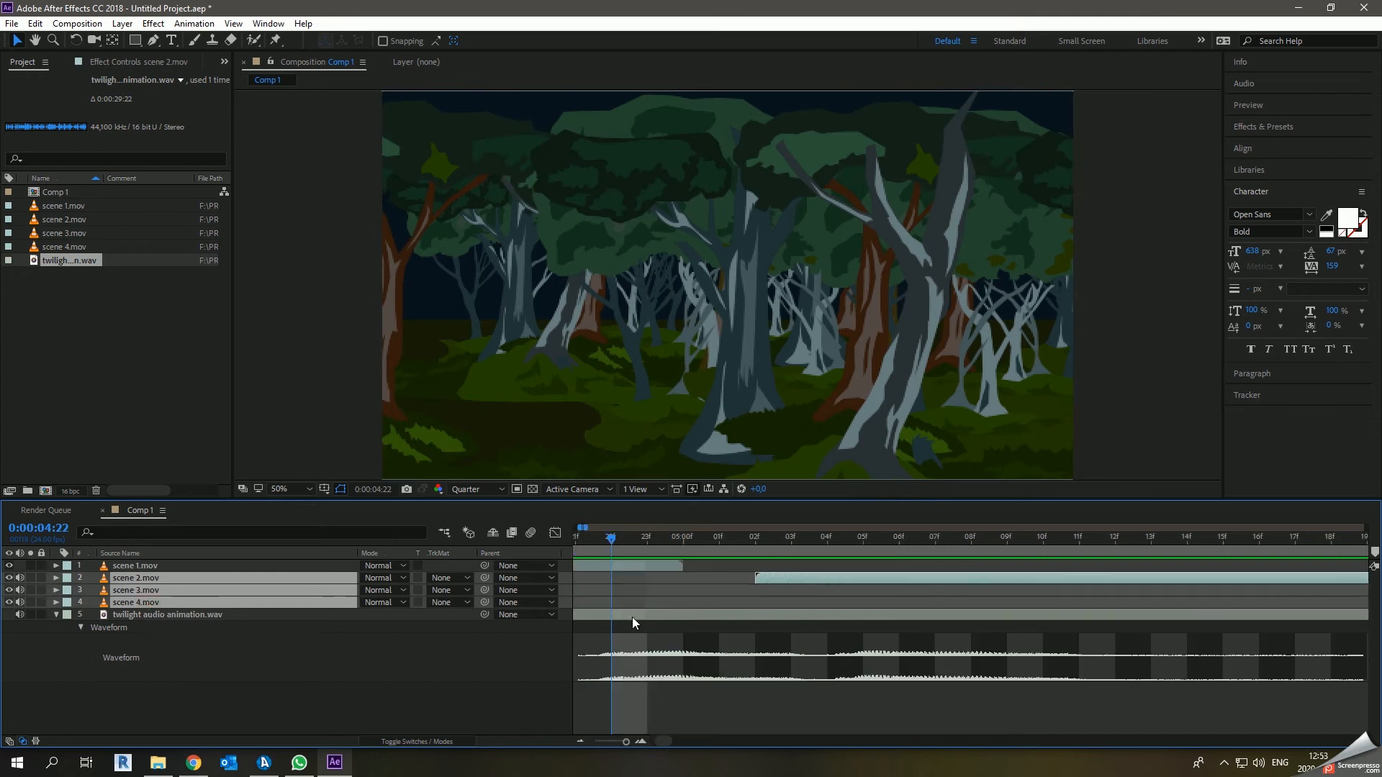
left_click(695, 552)
key(";")
Step: Delete twilight audio animation.wav from both the composition and the project
left_click(628, 618)
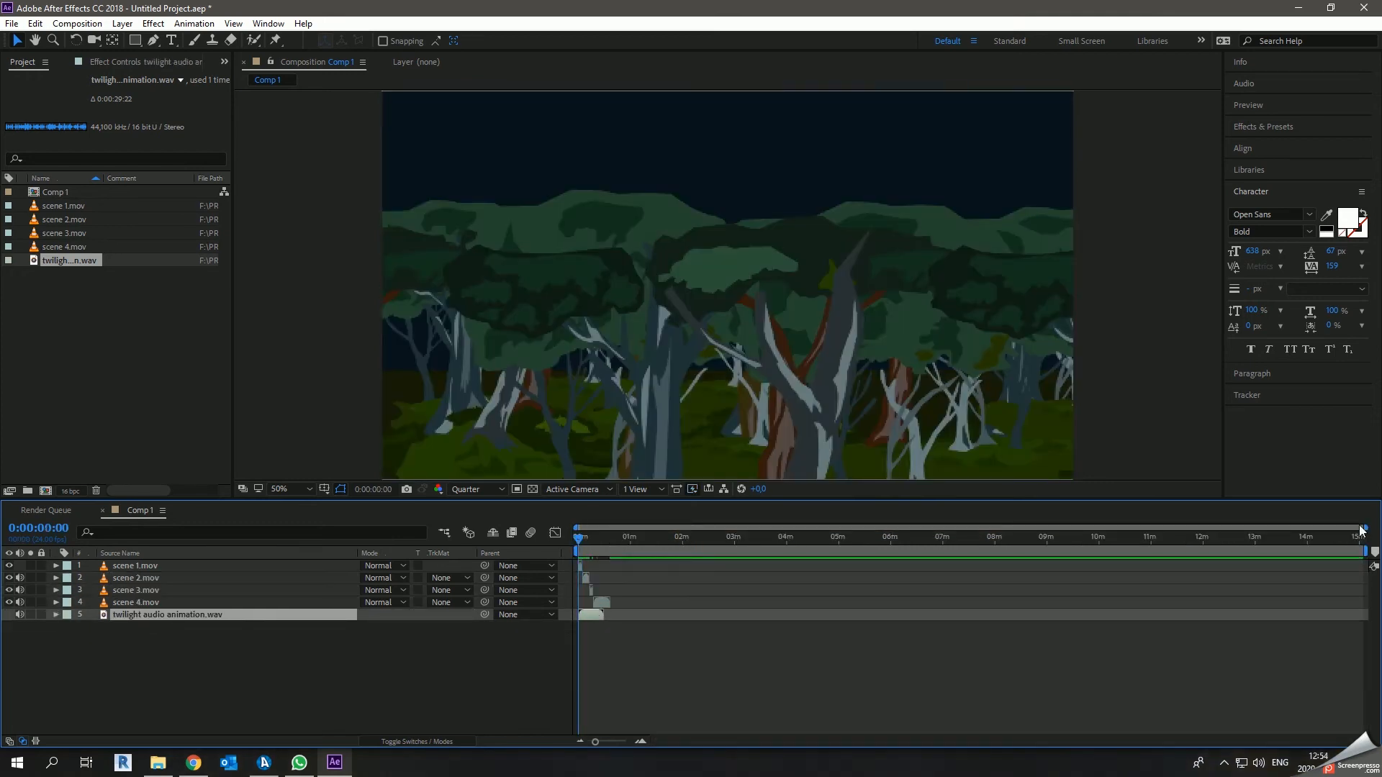
left_click_drag(1362, 532, 617, 543)
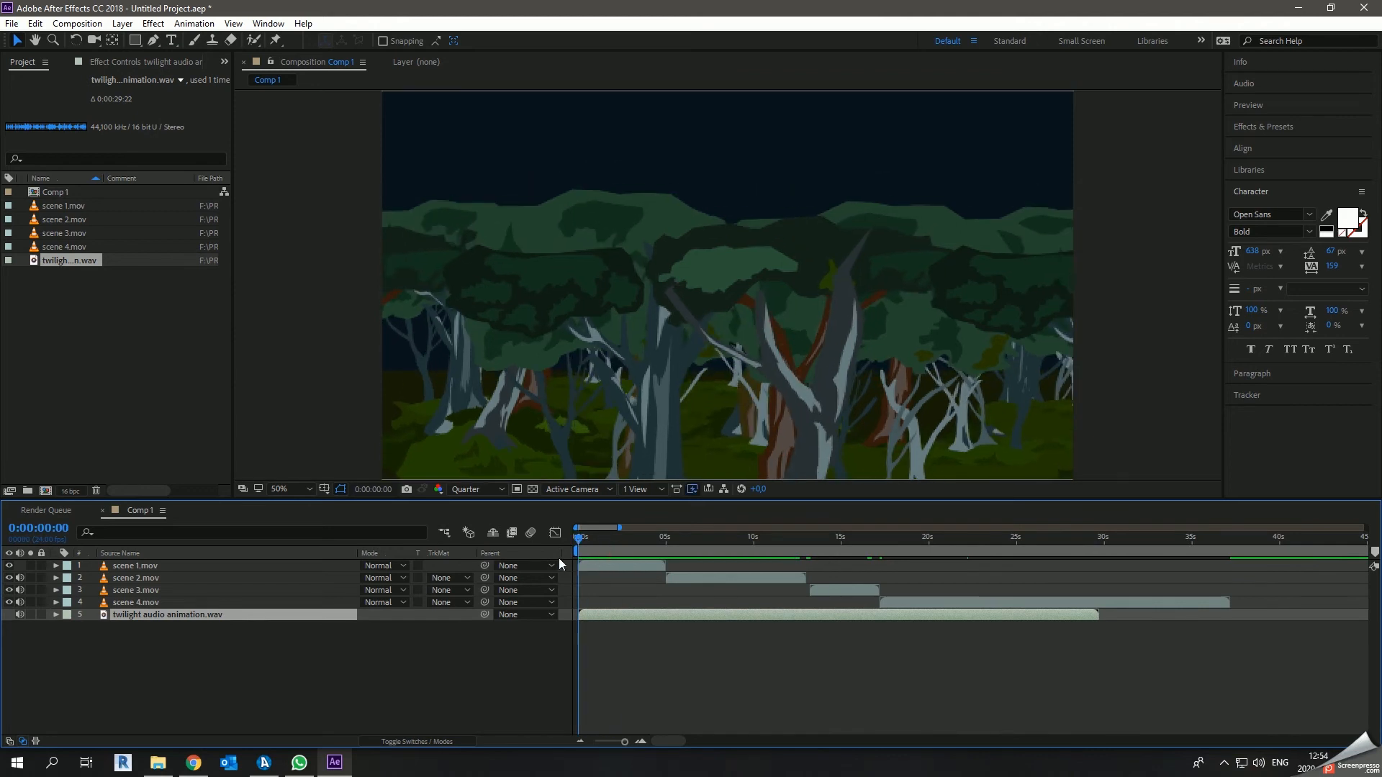
left_click_drag(584, 617, 622, 617)
key("Delete")
left_click(84, 262)
key("Delete")
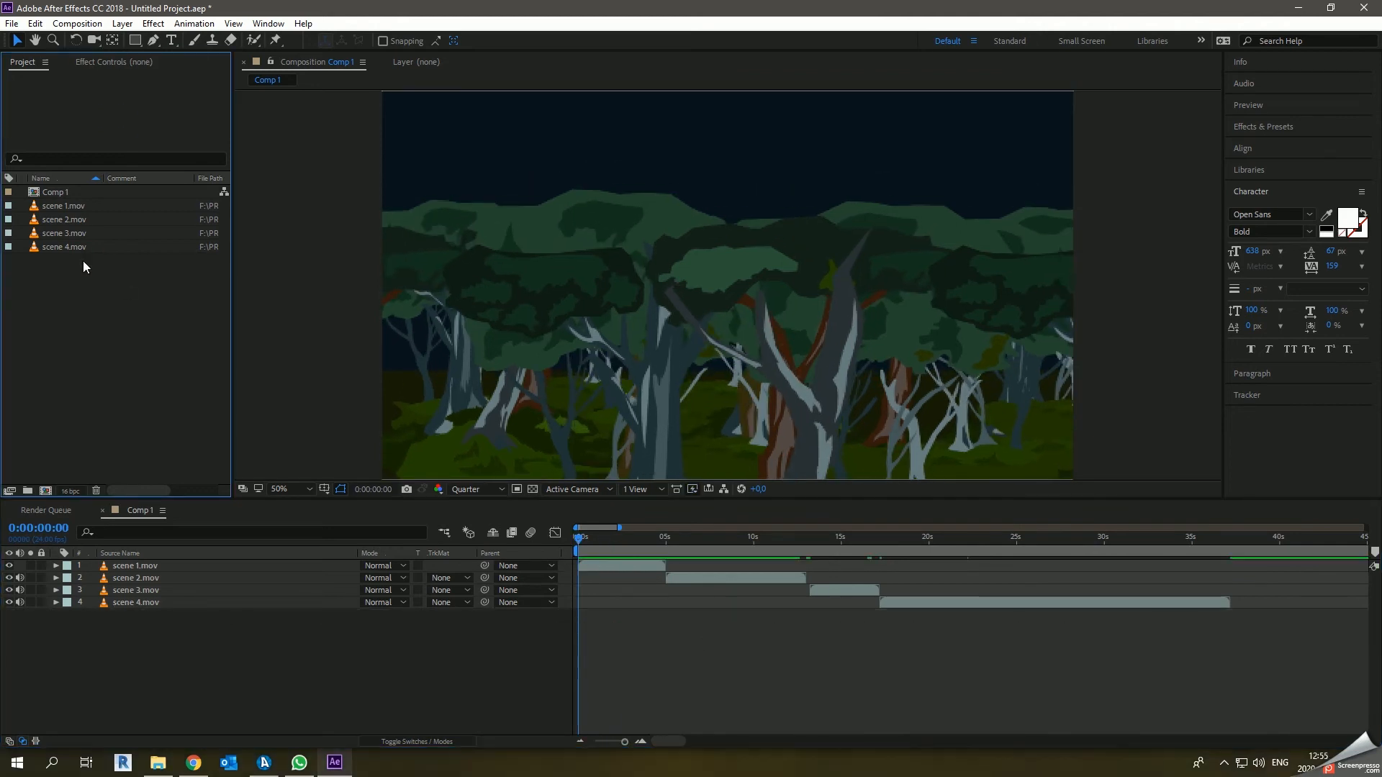
Step: Import twilight audio.wav, add it below the scene layers and trim it to end with scene 1.mov at 0:00:04:23
double_click(84, 265)
left_click(193, 221)
left_click(556, 500)
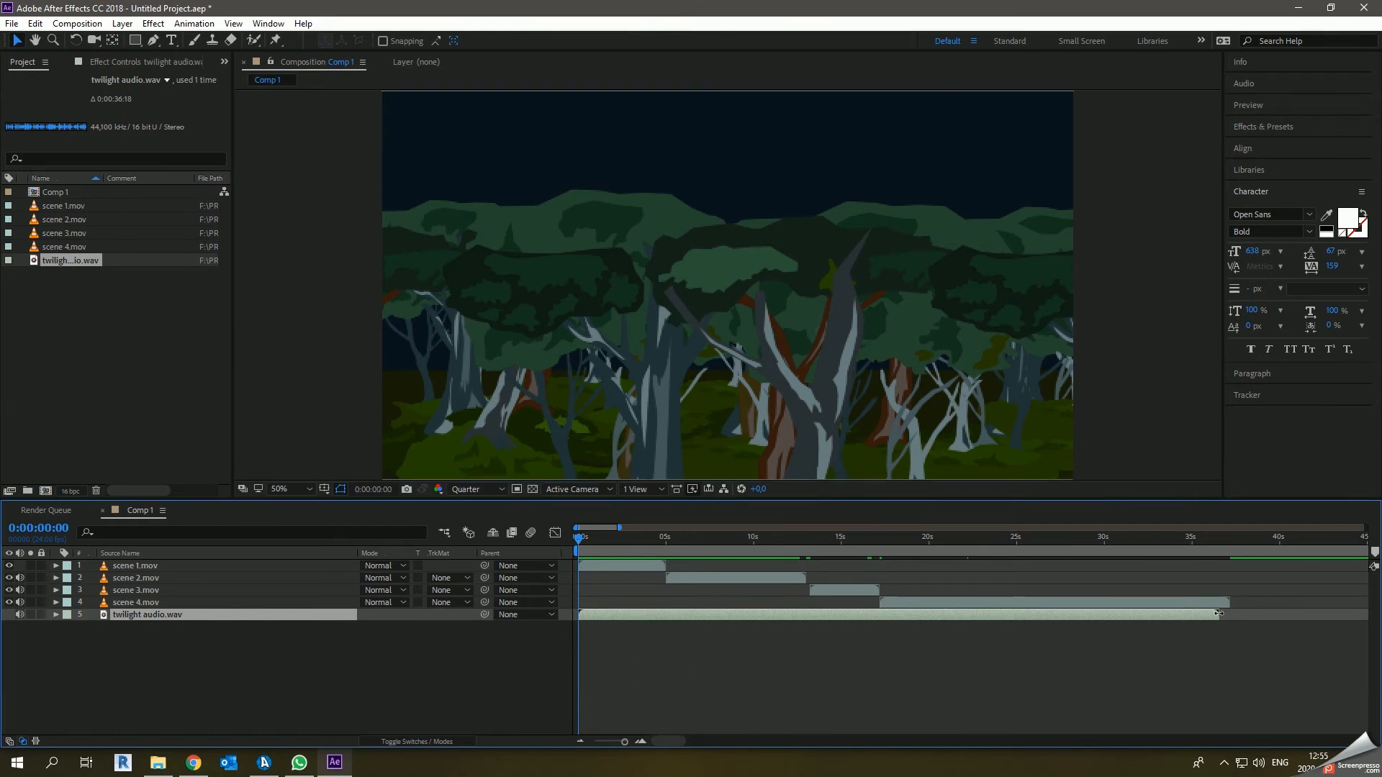
left_click_drag(1219, 613, 677, 615)
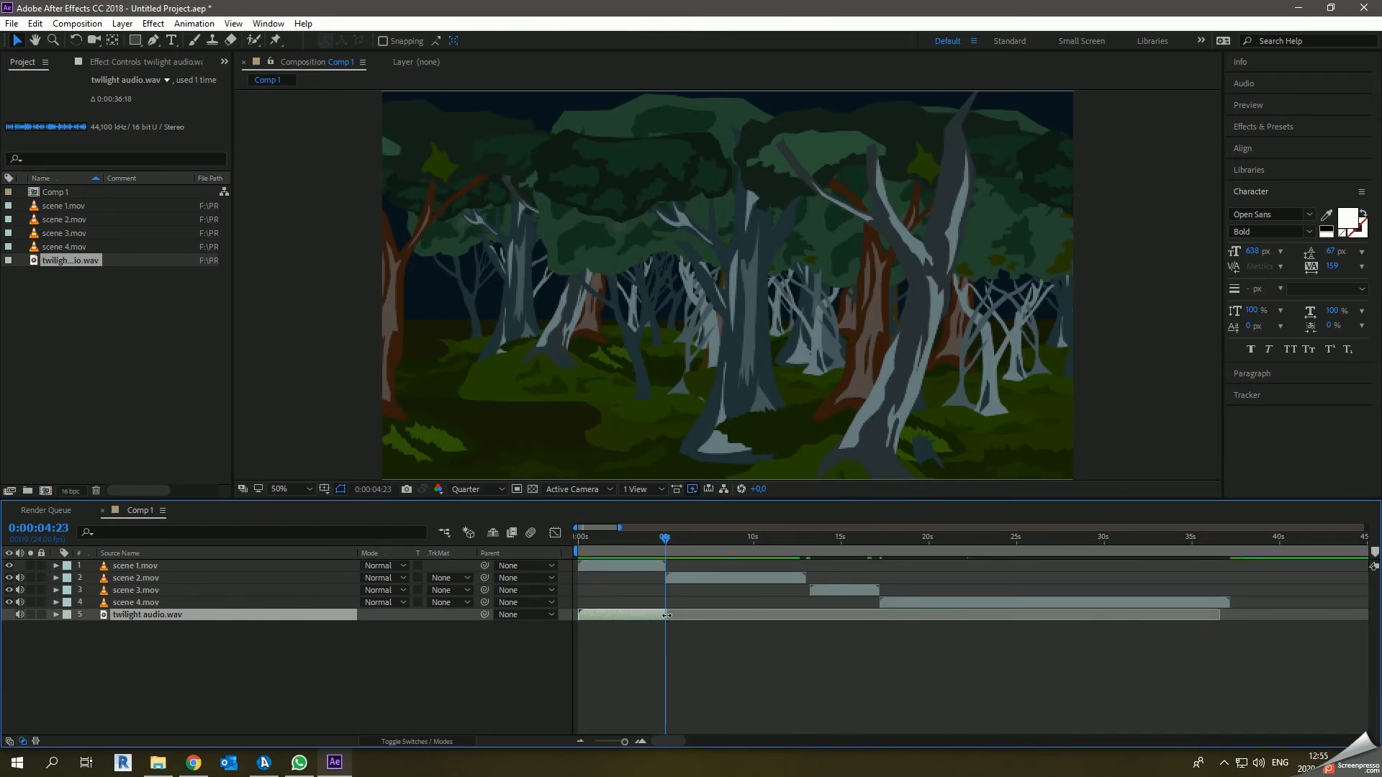
Step: Shift scene 3.mov and scene 4.mov earlier together so scene 3.mov starts where scene 2.mov ends
left_click(807, 539)
left_click(863, 591)
left_click(892, 603, "shift")
left_click_drag(836, 590, 834, 590)
key(";")
key(";")
left_click_drag(612, 548, 611, 547)
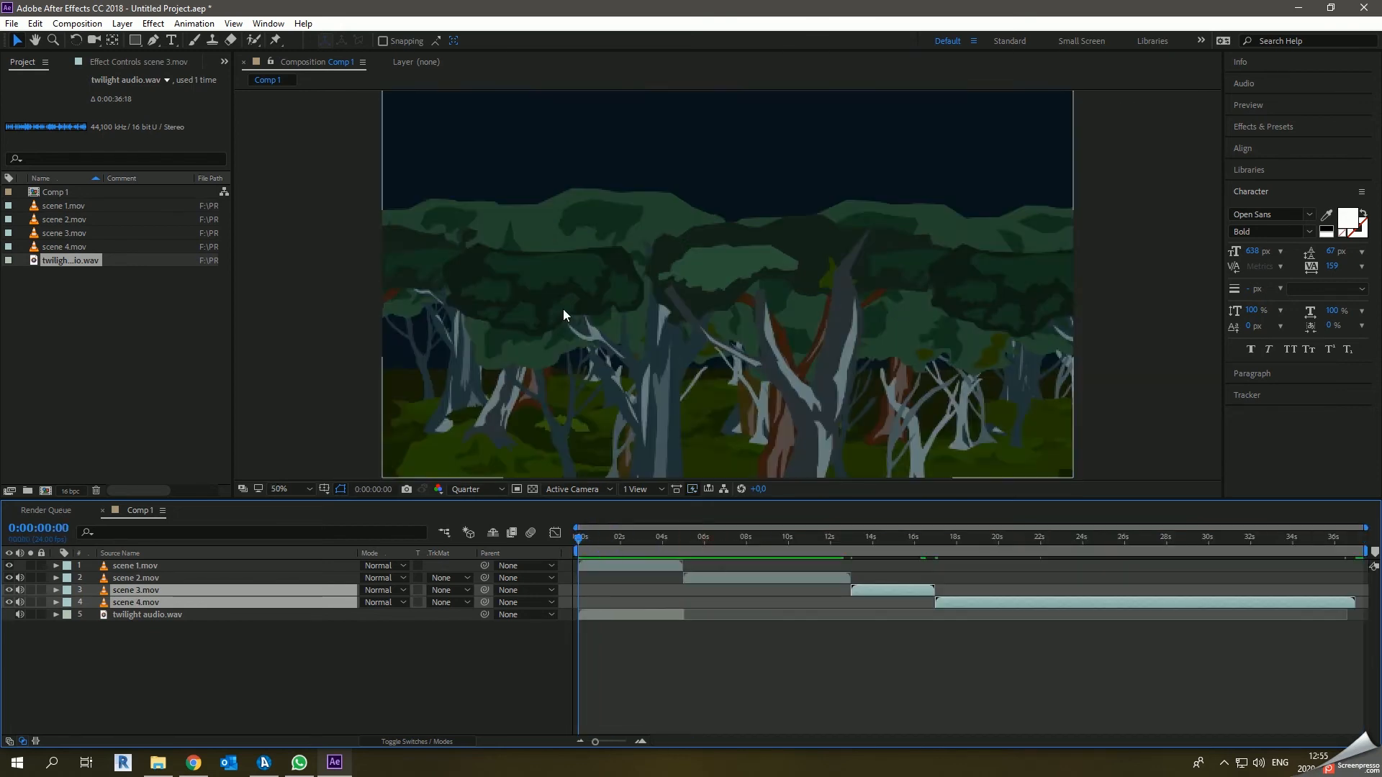
Step: Play back Comp 1 from the start to review the assembled scenes
key("comma")
key("space")
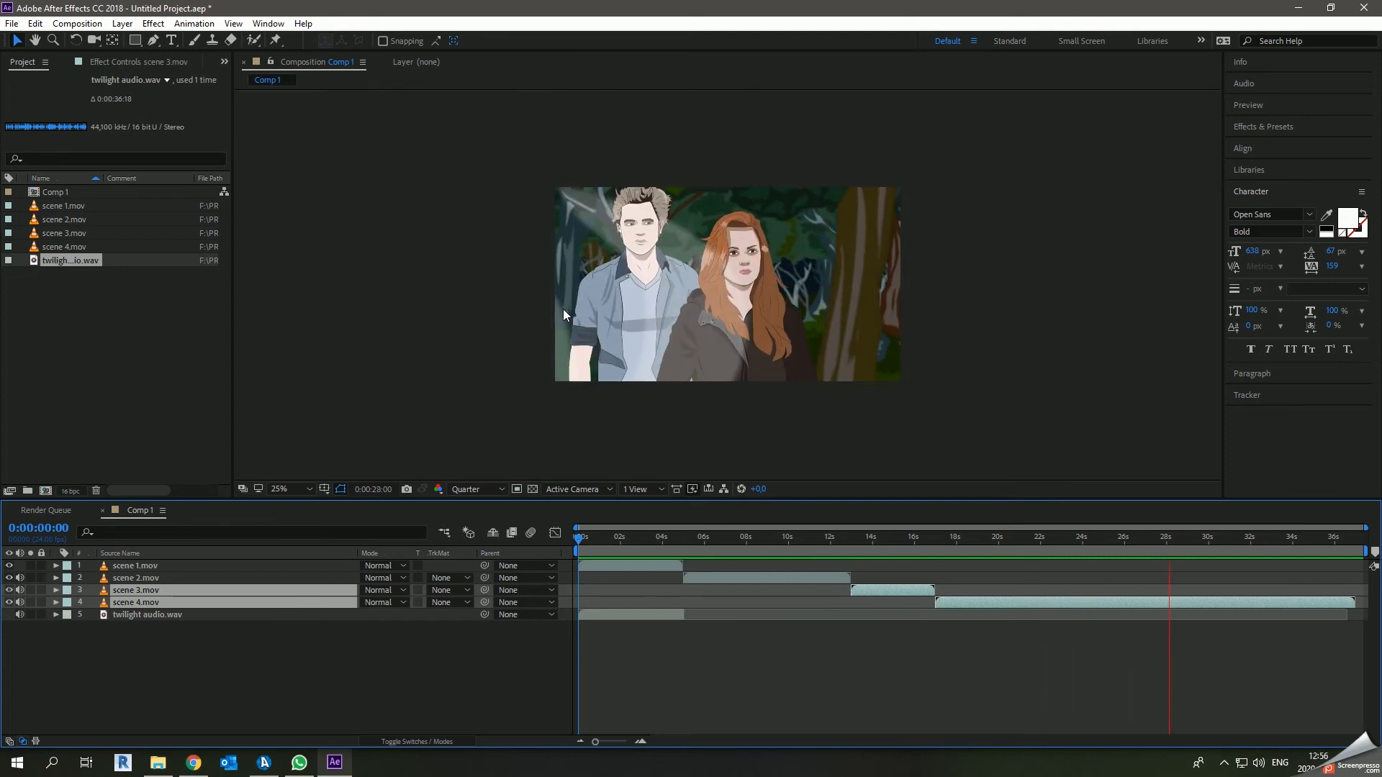
key("space")
Step: Create an adjustment layer above the scene clips and apply the CC Toner effect to it
left_click(488, 676)
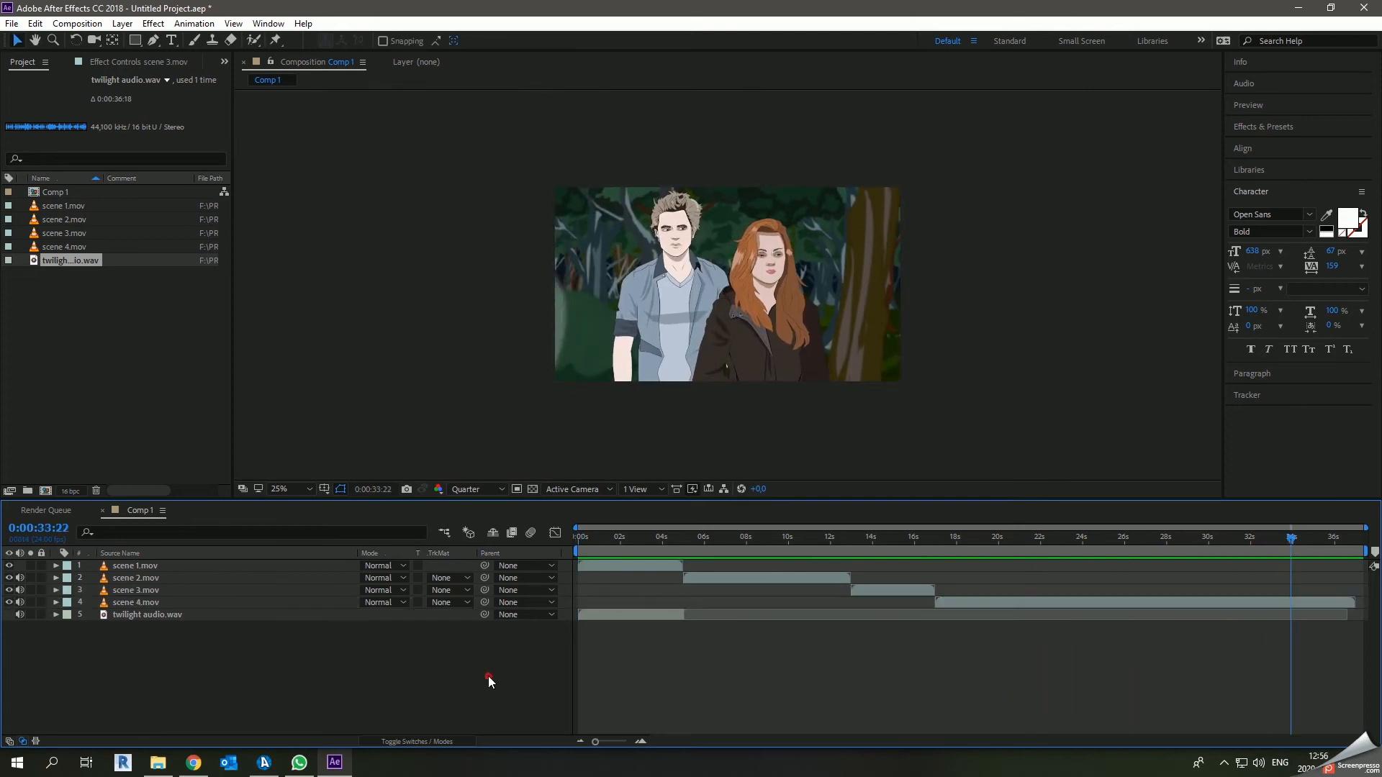
right_click(489, 676)
mouse_move(447, 487)
left_click(648, 605)
left_click(153, 23)
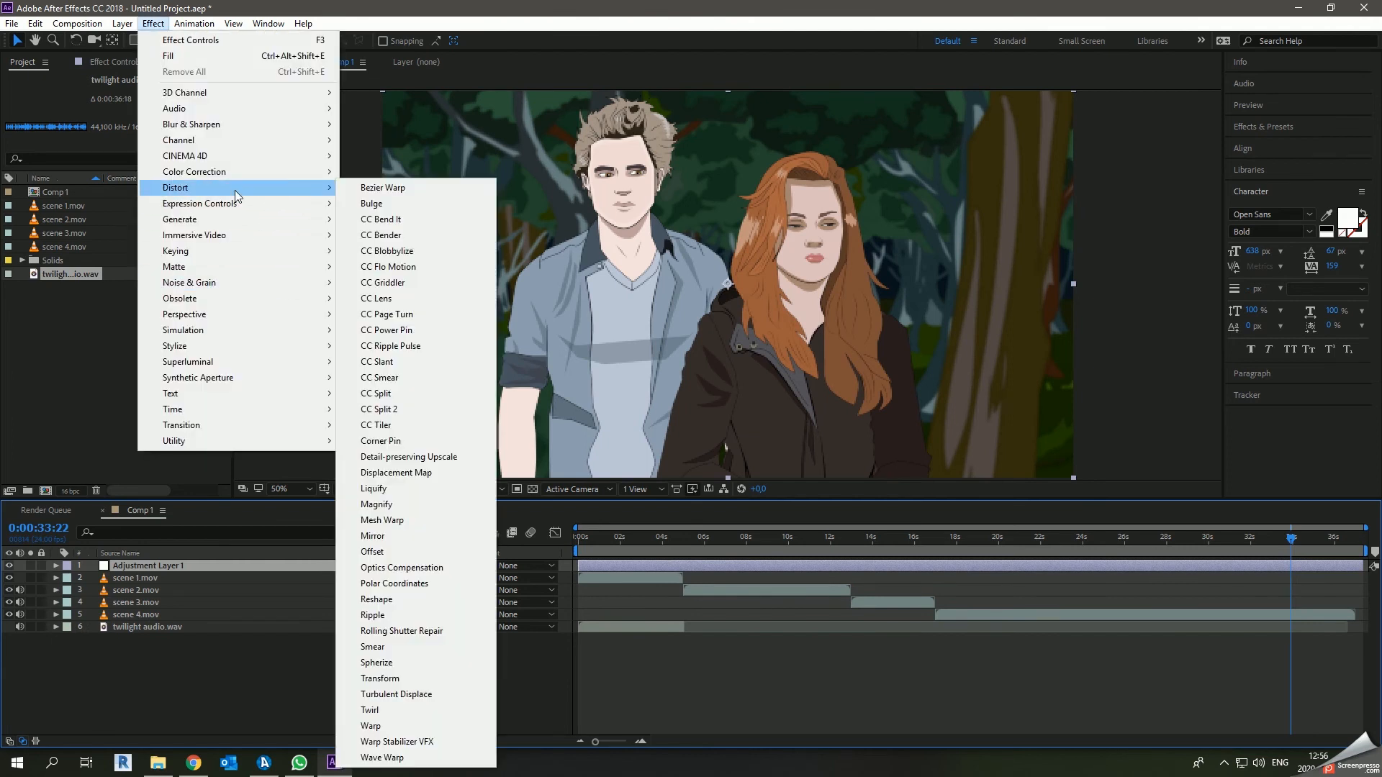
left_click(1257, 128)
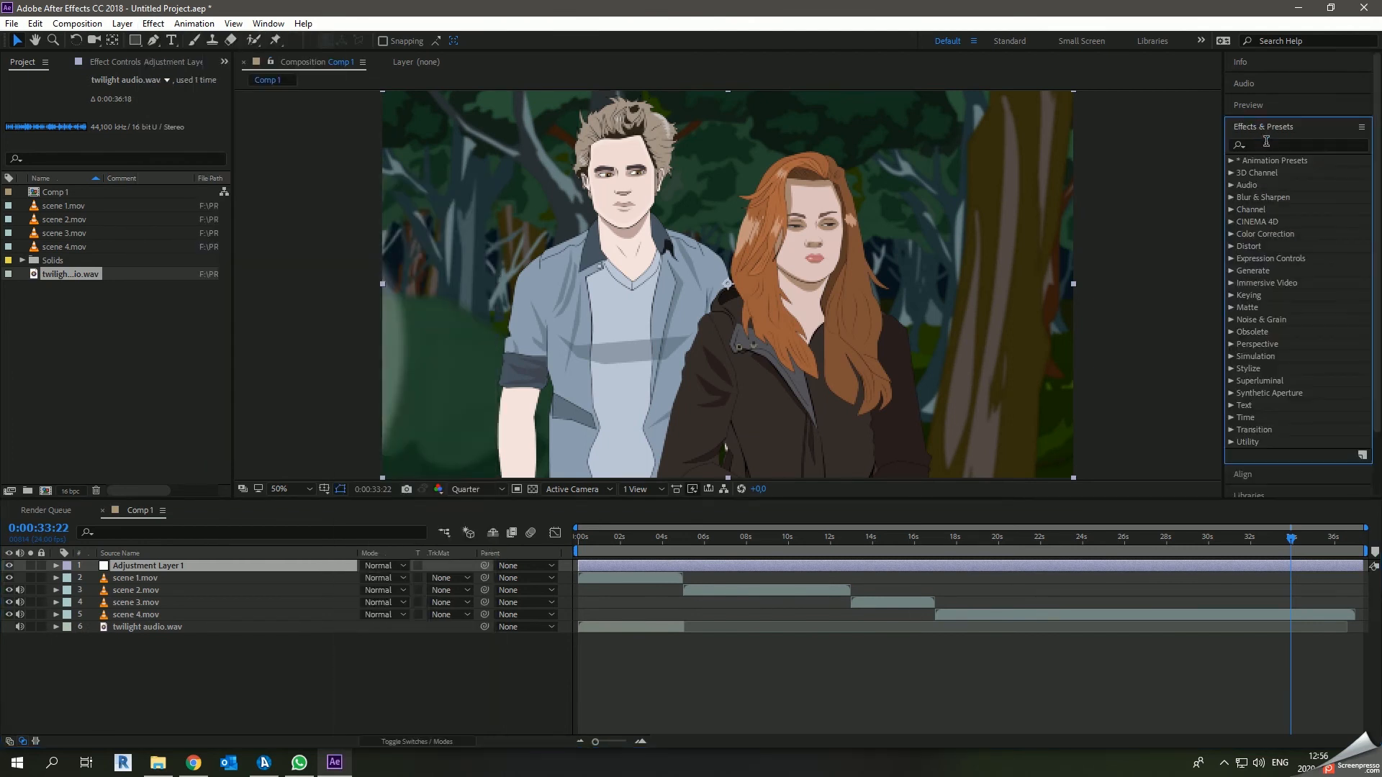
type("toner")
left_click_drag(1280, 173, 265, 565)
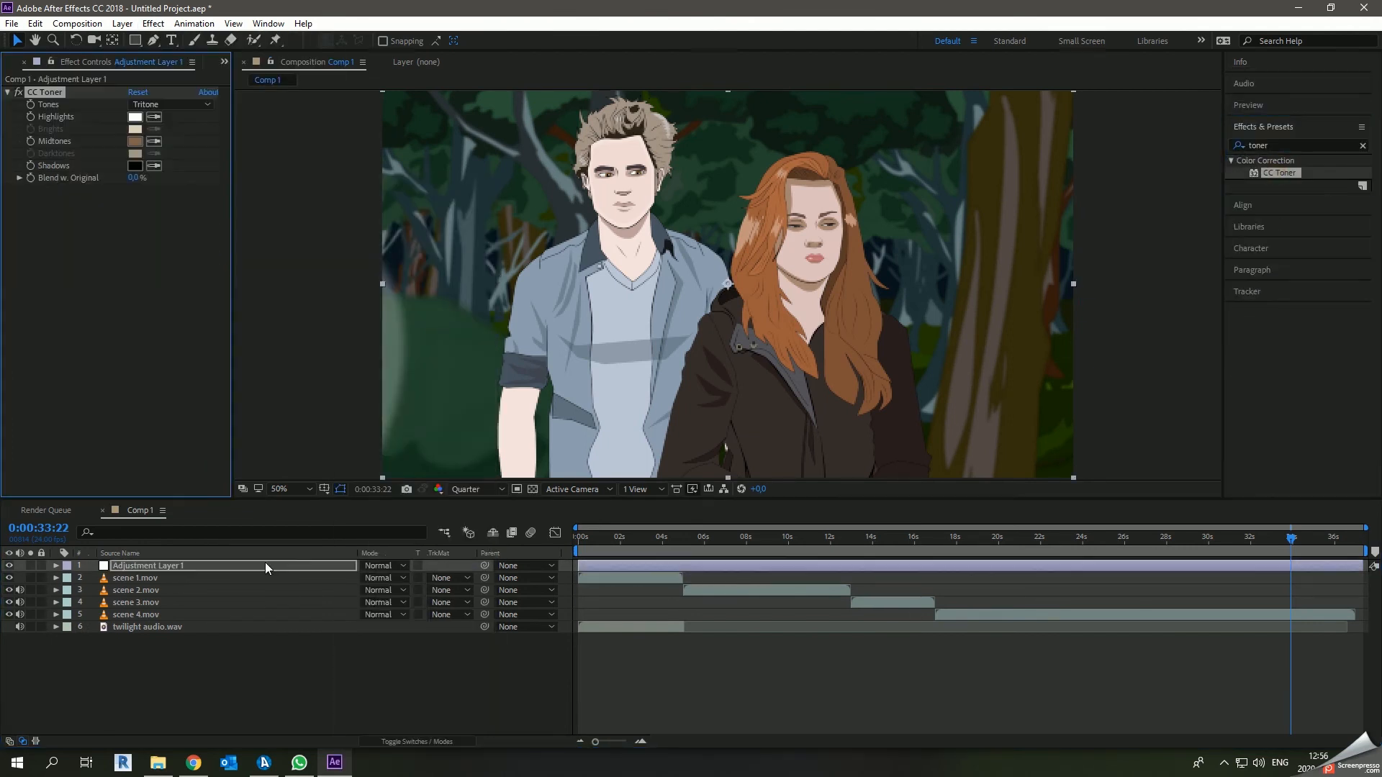
Step: Set CC Toner's tones to Pentone and its blend with the original to 50%
left_click(170, 105)
left_click(170, 120)
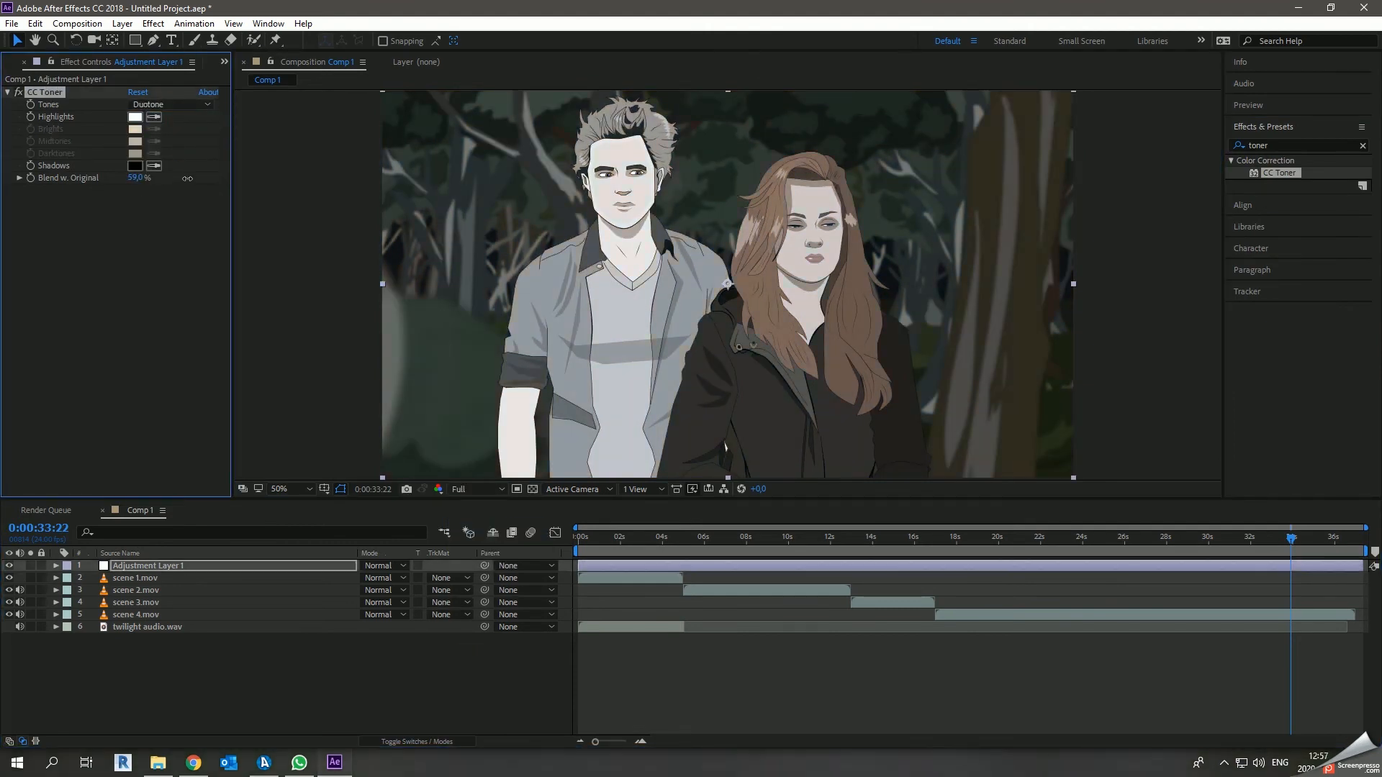
left_click(165, 152)
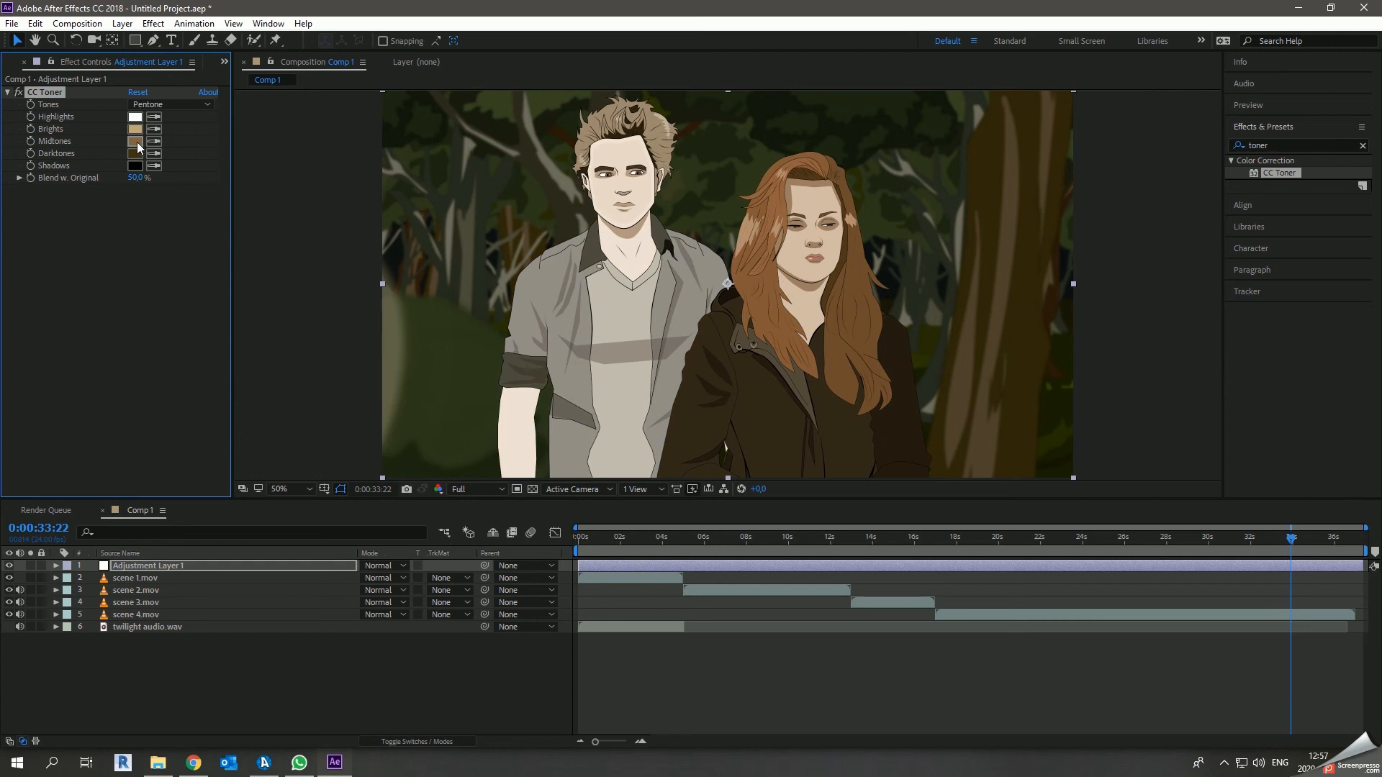
Step: Change the CC Toner midtones to a muted blue and the darktones to a dark navy blue
left_click(136, 142)
left_click(328, 420)
left_click(439, 337)
left_click(136, 153)
left_click(327, 410)
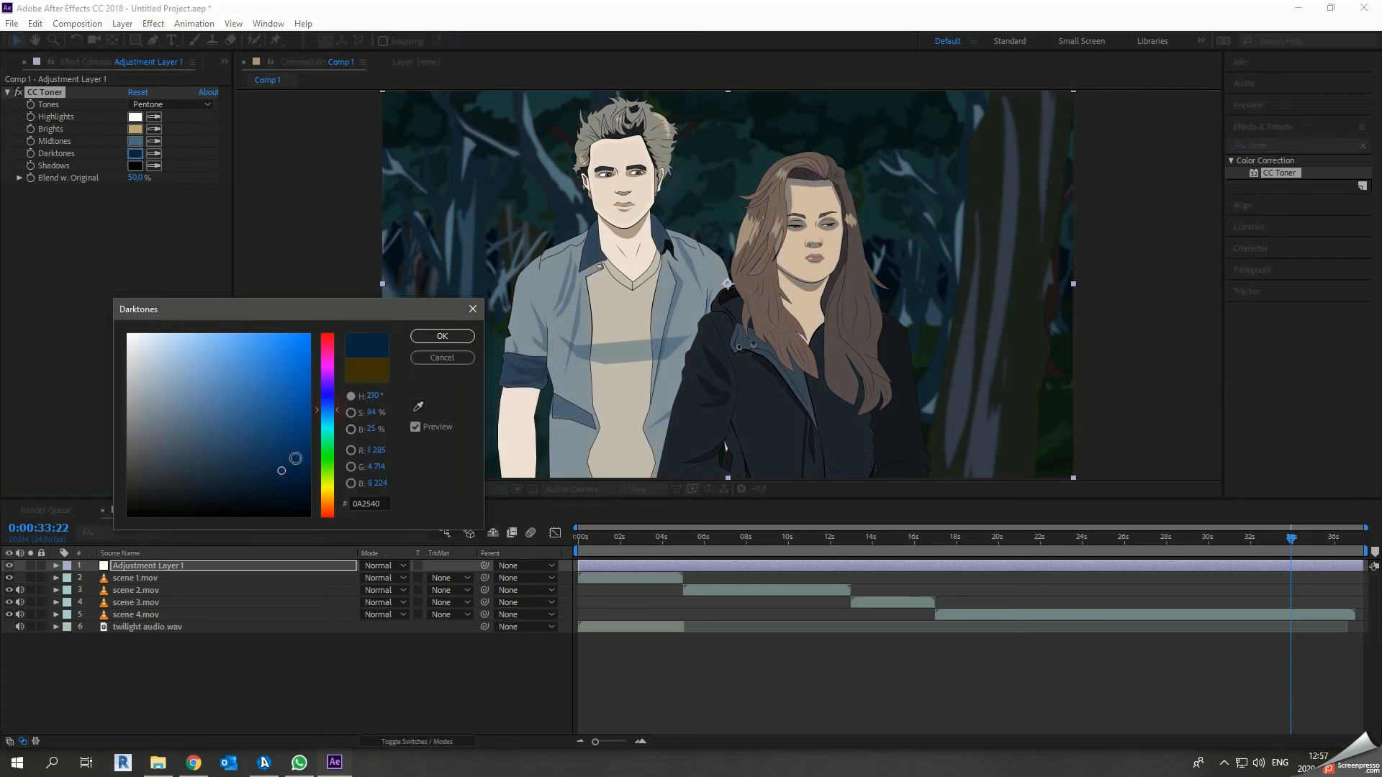
left_click(443, 337)
left_click(135, 129)
left_click(327, 430)
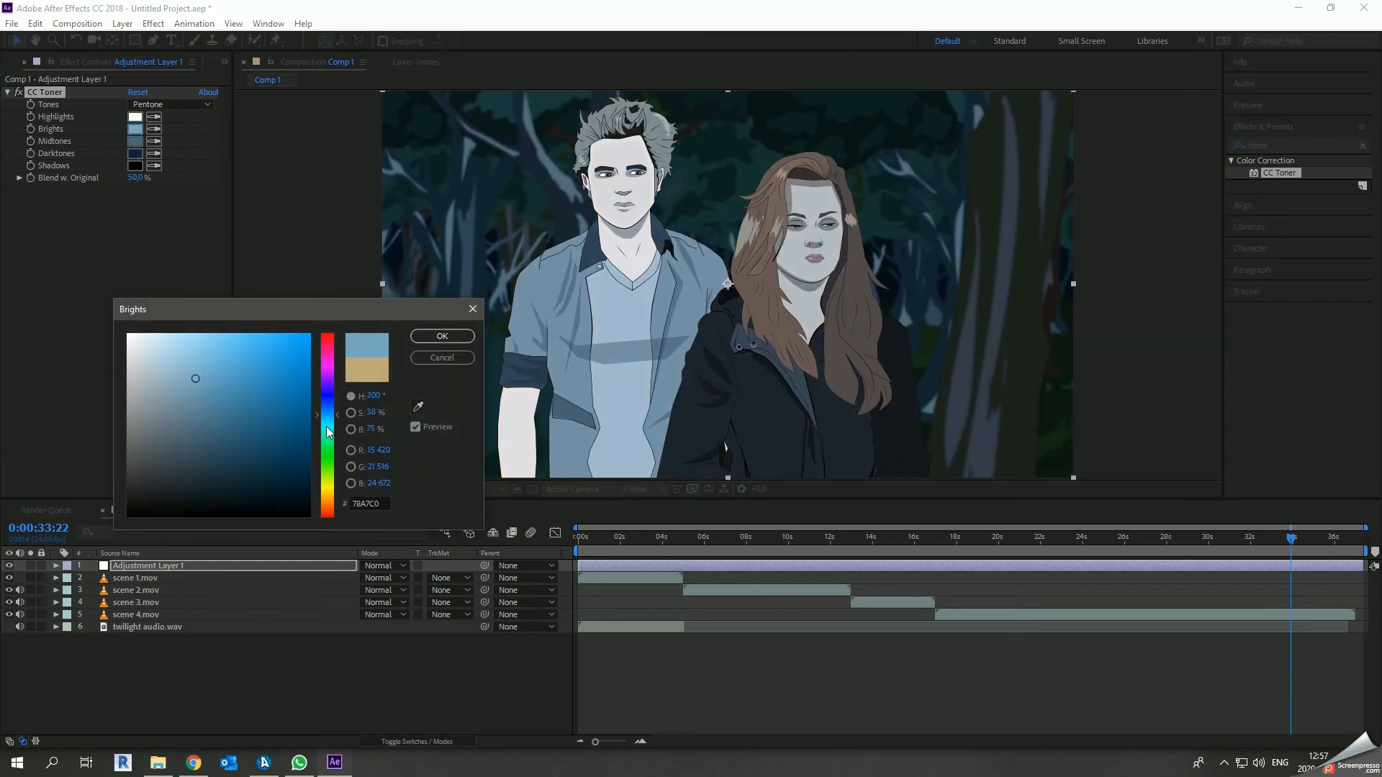
left_click(441, 358)
left_click(135, 117)
left_click(335, 454)
left_click(338, 430)
left_click(188, 350)
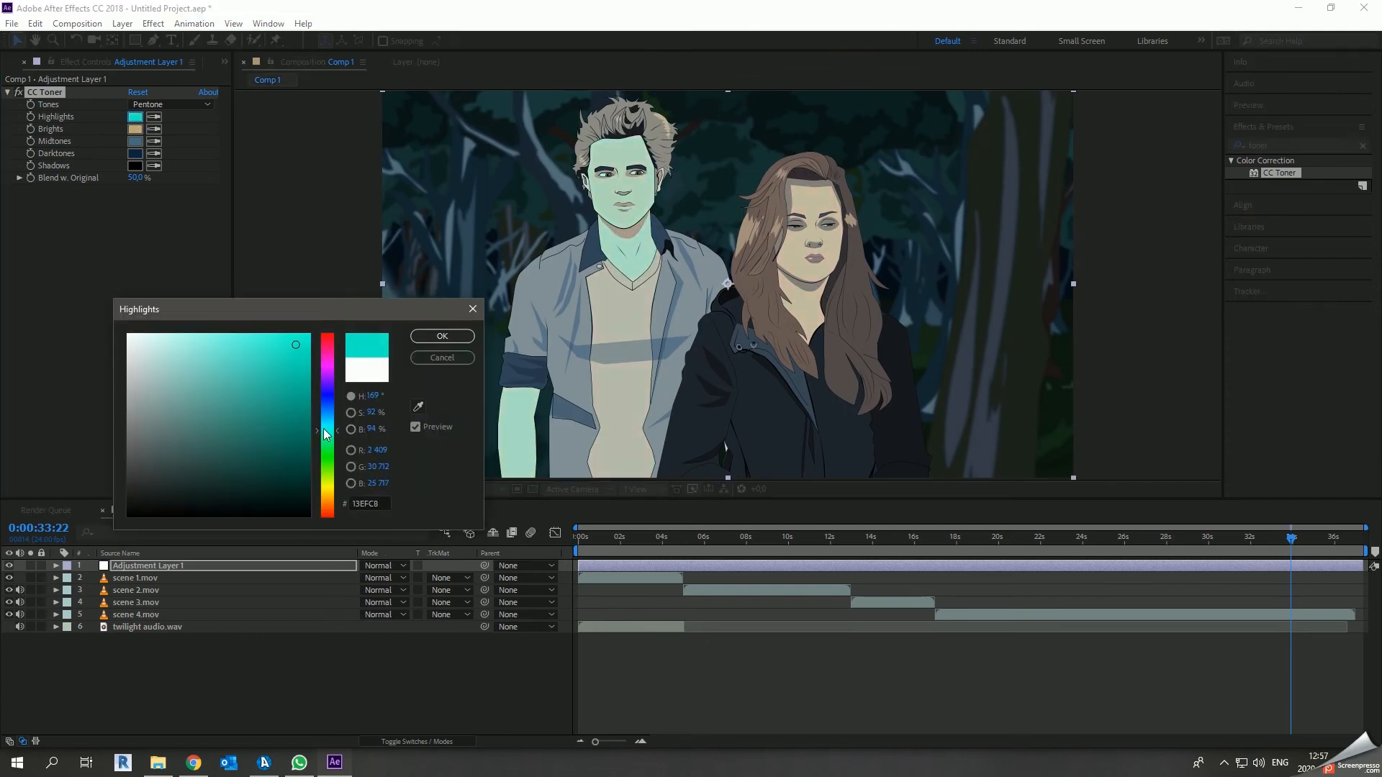
left_click_drag(327, 434, 328, 416)
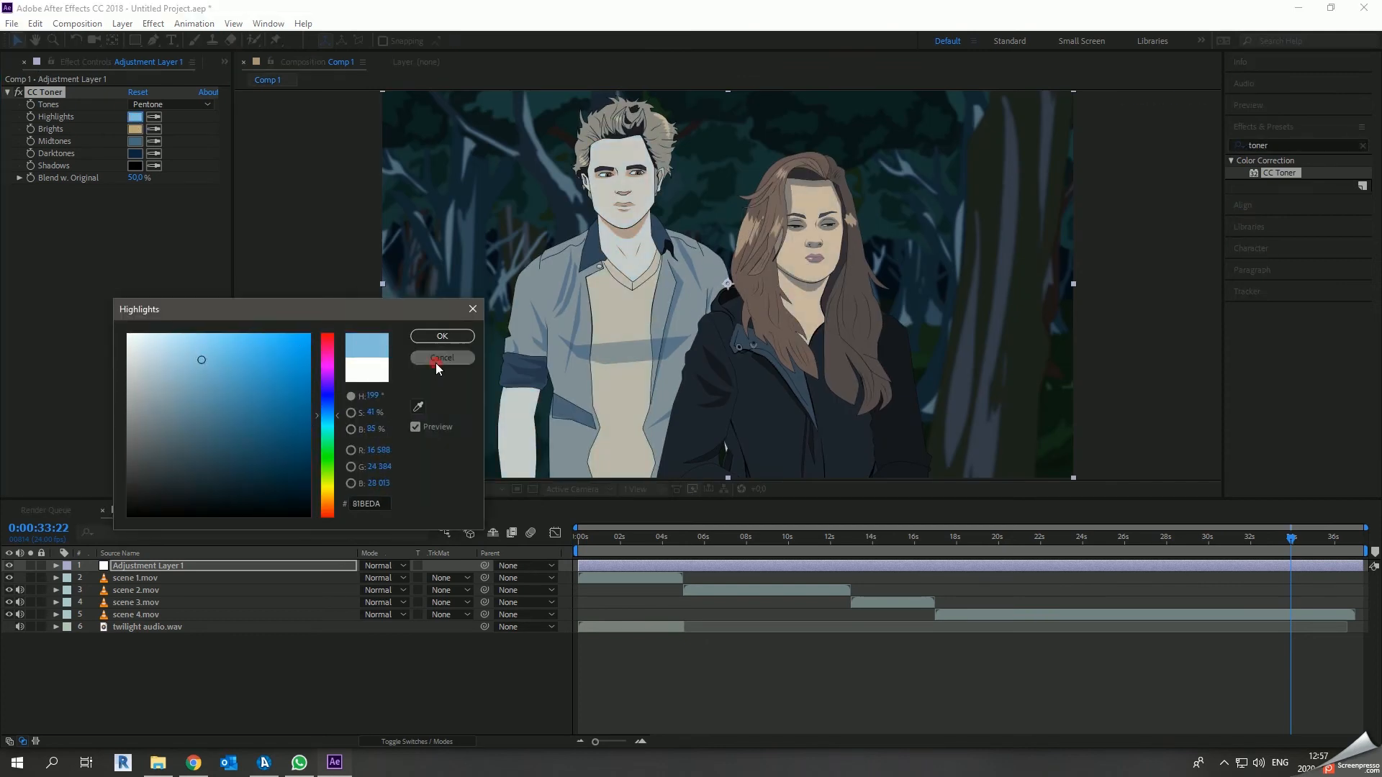
left_click(437, 360)
Step: Change the CC Toner brights to a light blue and settle the blend with the original at 50%
left_click(135, 129)
left_click_drag(328, 426, 329, 419)
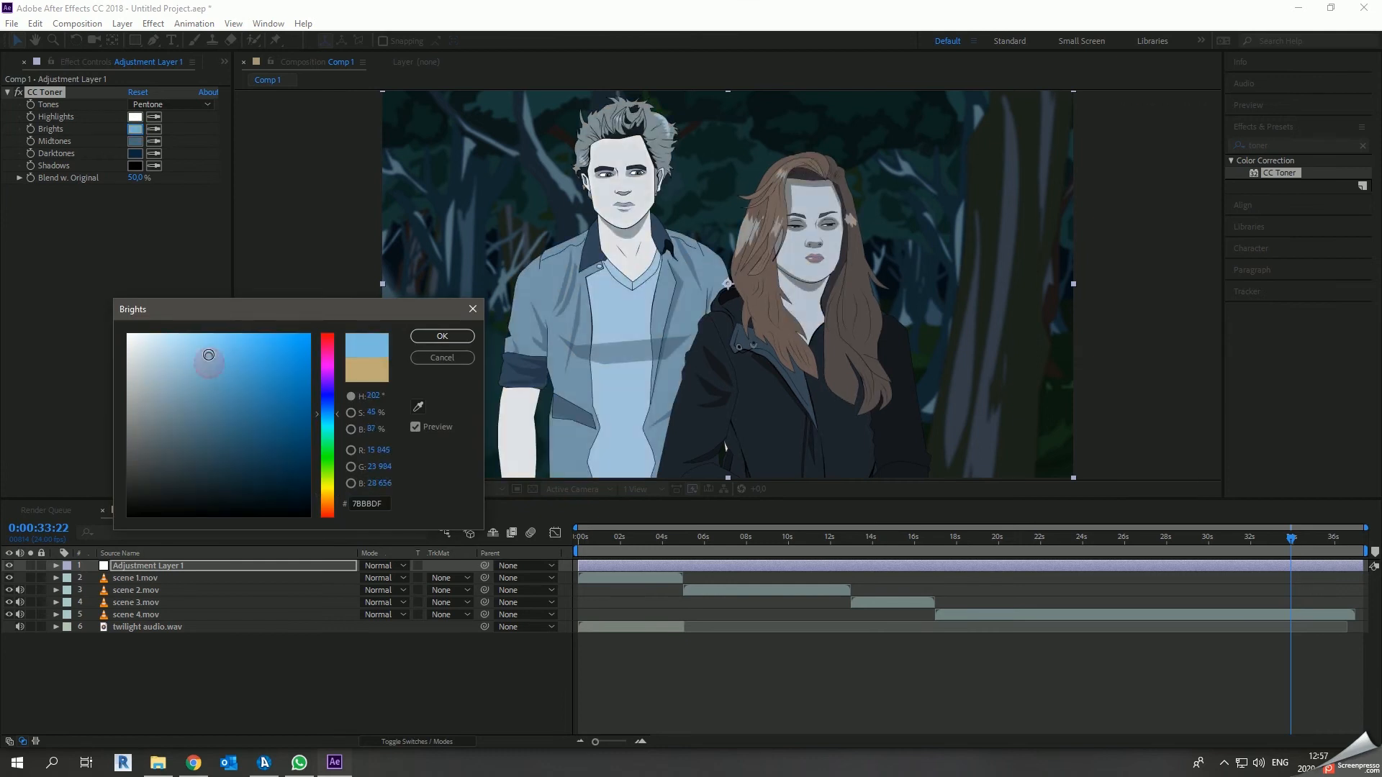
left_click(442, 336)
left_click_drag(135, 178, 133, 183)
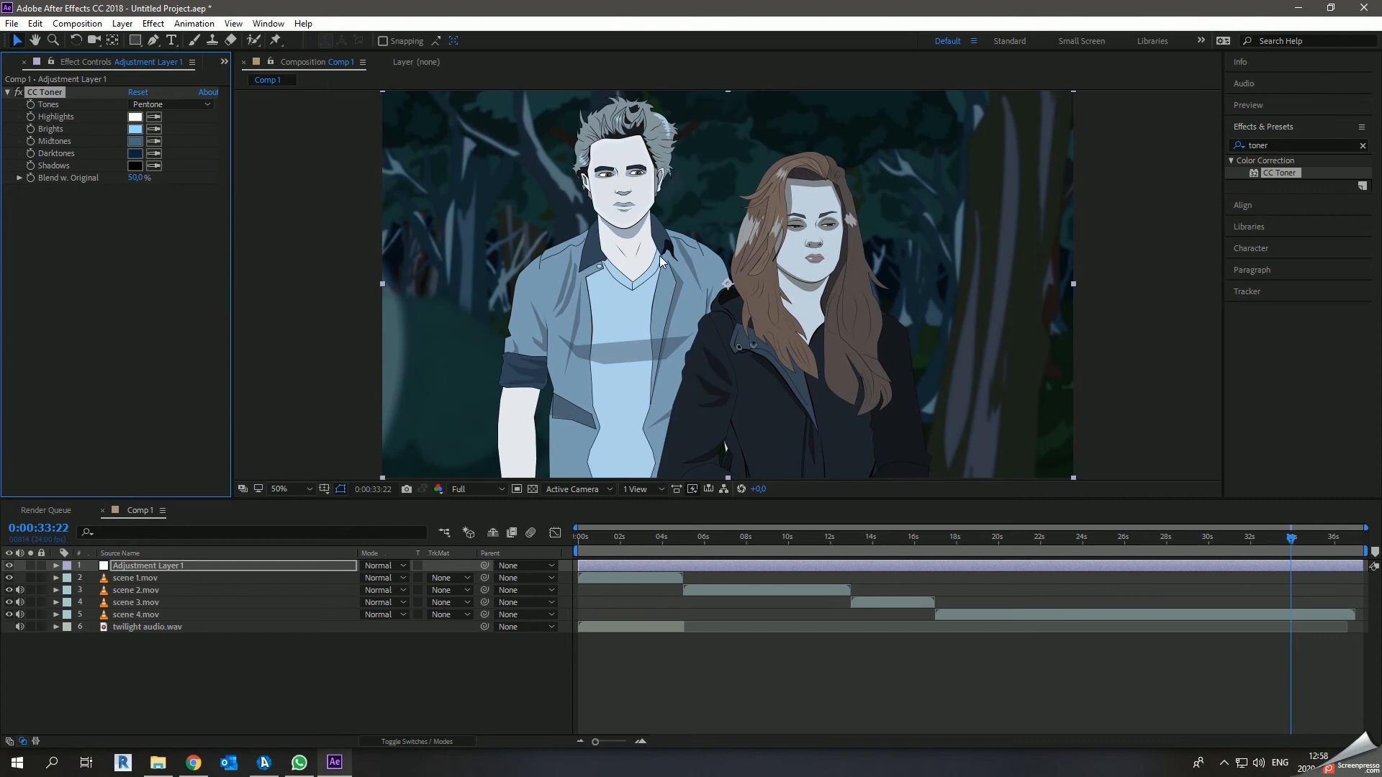
Step: Scrub through the scenes in Comp 1 and examine the blue toning on the characters and forest
left_click(502, 681)
left_click_drag(623, 546, 856, 541)
scroll(624, 343, "down", 2)
scroll(624, 343, "up", 2)
scroll(624, 344, "down", 2)
left_click_drag(639, 541, 701, 542)
scroll(577, 389, "up", 3)
scroll(576, 389, "down", 2)
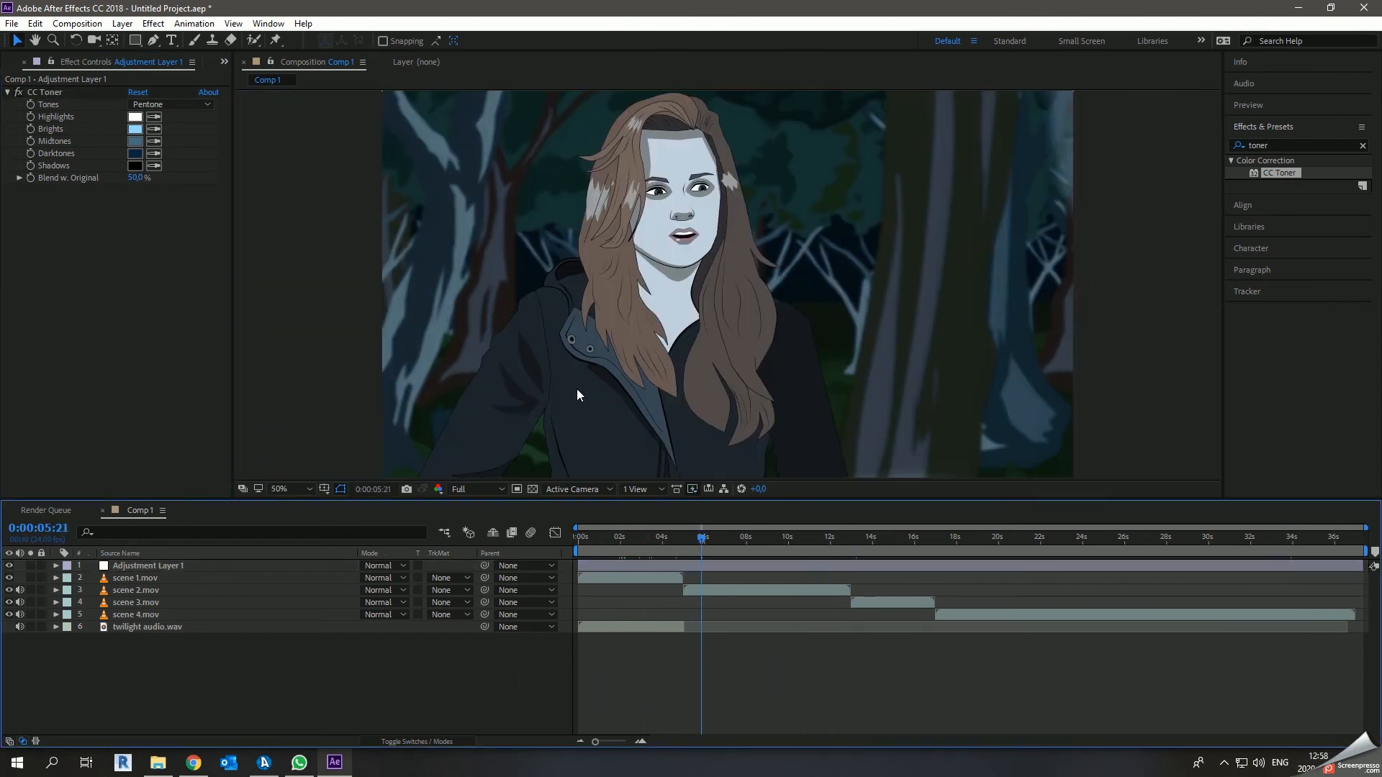
left_click_drag(576, 390, 570, 372)
right_click(439, 653)
left_click(286, 660)
Step: Apply the Curves effect to the adjustment layer and pull the RGB curve slightly down to darken the image
left_click(188, 566)
left_click_drag(1352, 147, 1228, 146)
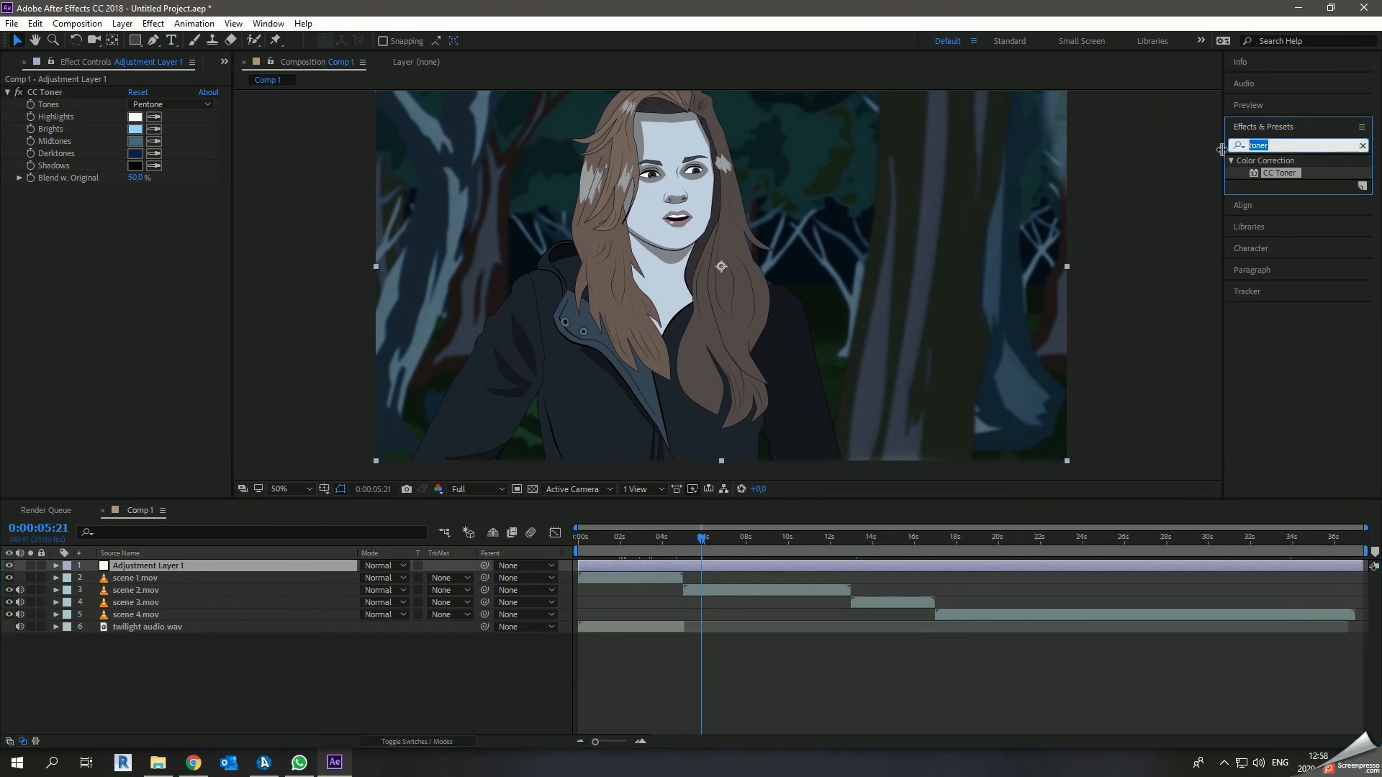
type("curve")
left_click_drag(1275, 221, 130, 310)
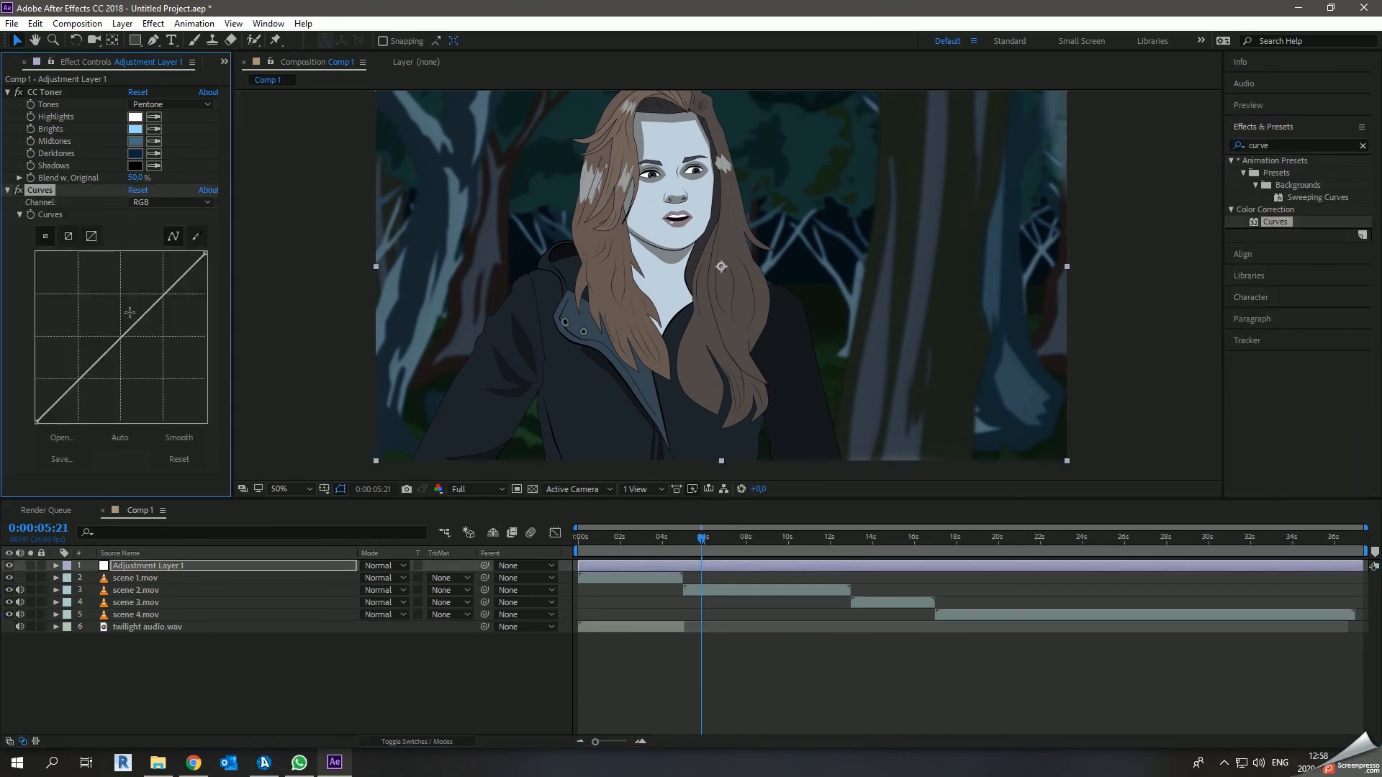
left_click_drag(112, 368, 132, 344)
Step: Fine-tune the individual color channels and the RGB curve in Curves, comparing the two-character shot with Bella's close-up
key("comma")
left_click_drag(754, 549, 1165, 549)
key("period")
left_click(172, 203)
left_click(159, 265)
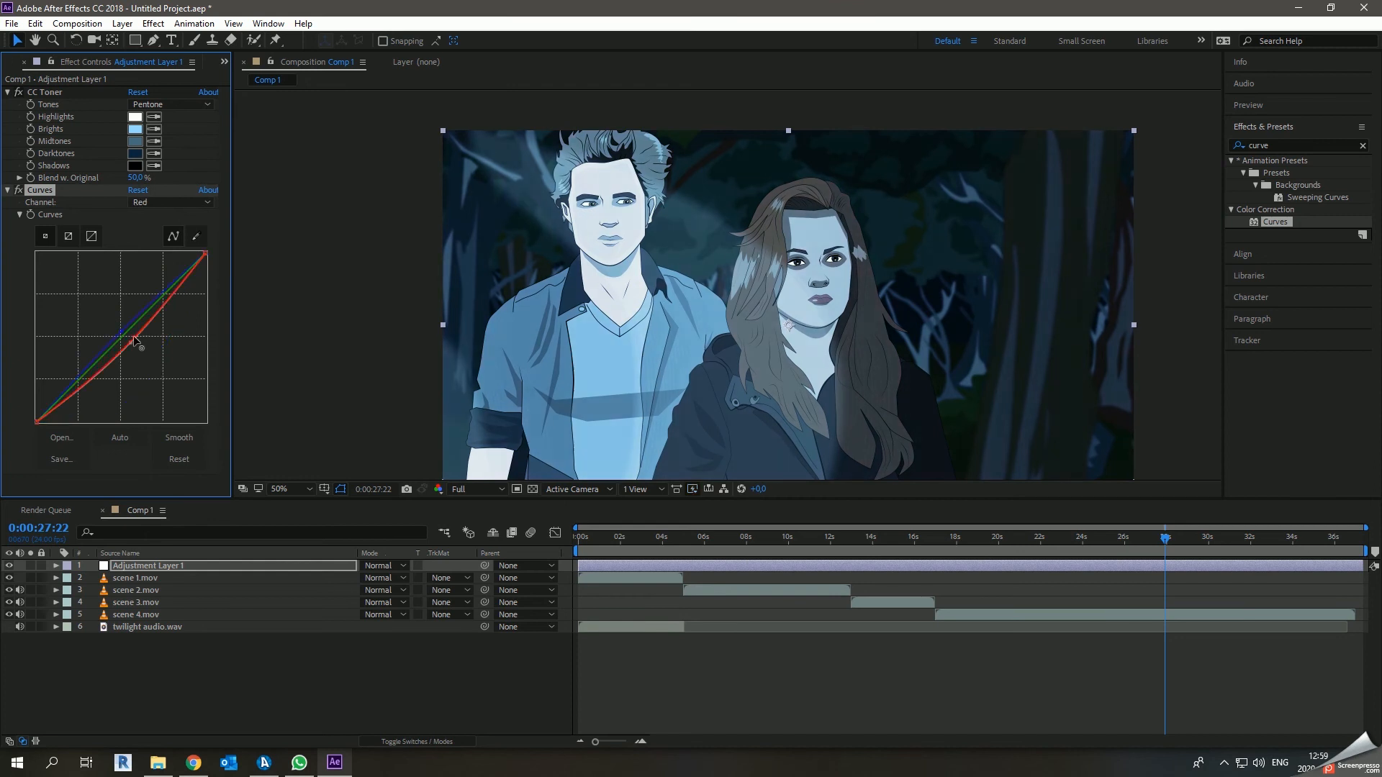
key("comma")
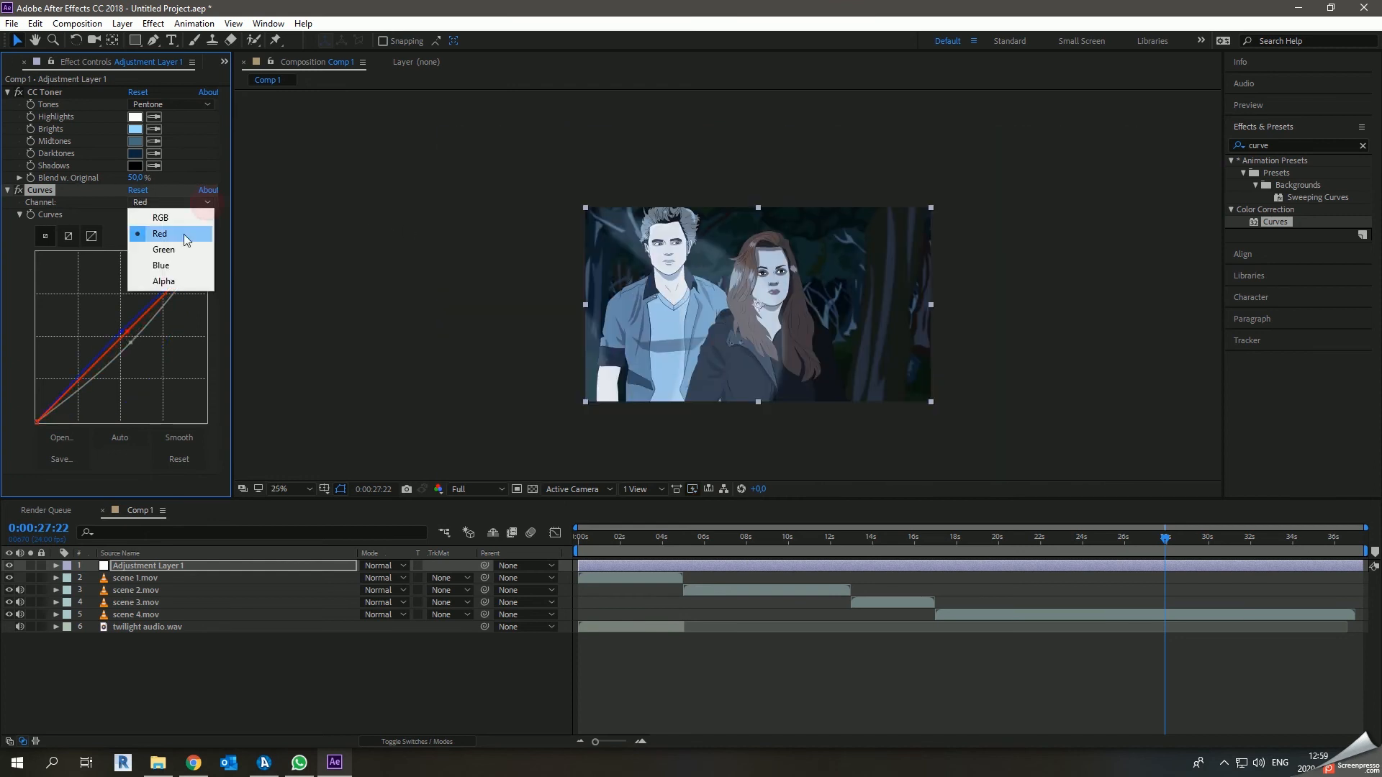
mouse_move(133, 333)
left_mouse_down()
mouse_move(108, 303)
mouse_move(129, 334)
left_mouse_up()
scroll(601, 315, "up", 1)
left_click_drag(901, 543, 810, 543)
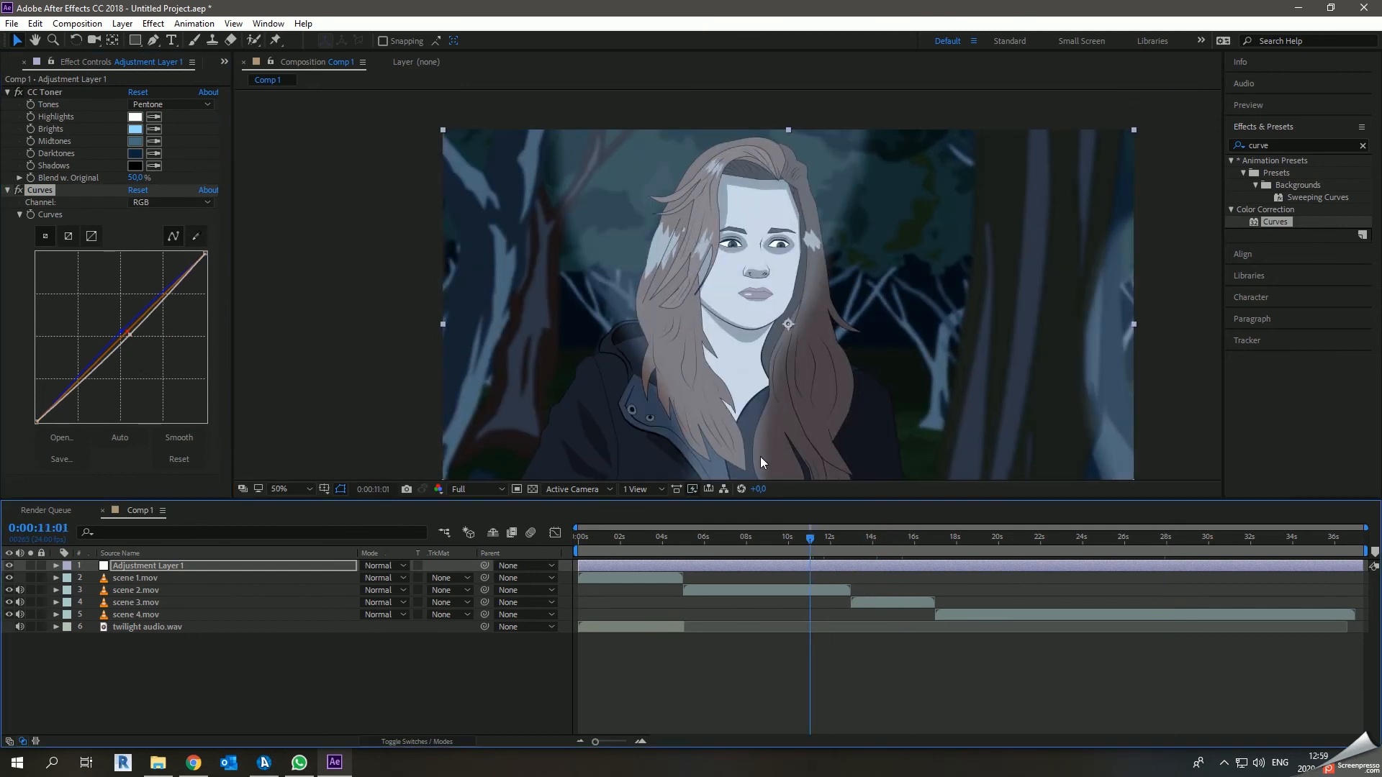
scroll(726, 404, "down", 1)
left_click_drag(724, 406, 694, 330)
scroll(697, 385, "up", 1)
Step: Go to 0:00:33:19 near the end of scene 4.mov and create a full-frame black solid above the other layers
left_click_drag(1253, 545, 1363, 545)
left_click(1288, 543)
right_click(515, 674)
mouse_move(581, 513)
left_click(723, 551)
left_click(745, 509)
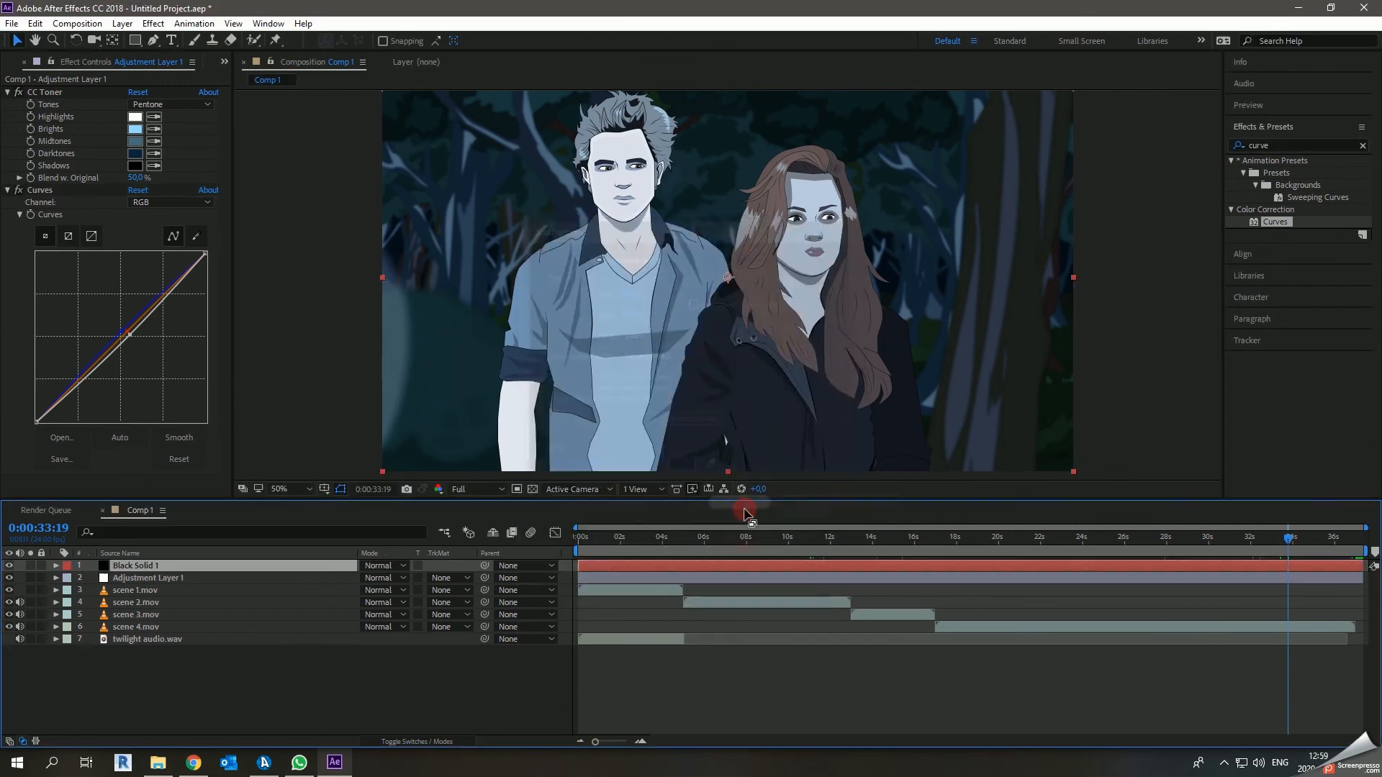
Step: Keyframe the black solid's opacity from 0% at about 34 seconds to 100% at 0:00:35:04 for a fade to black
key("t")
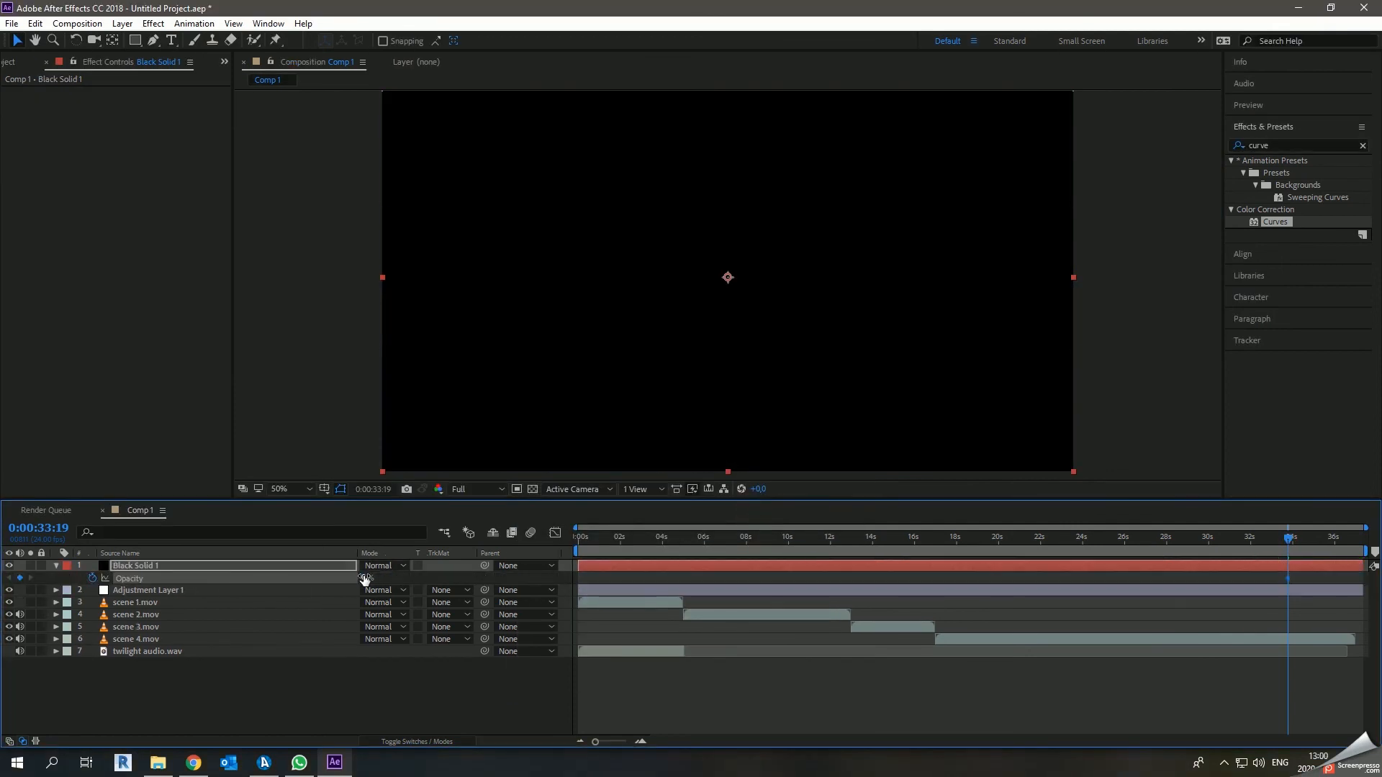
left_click_drag(1297, 543, 1293, 580)
left_click(1295, 579)
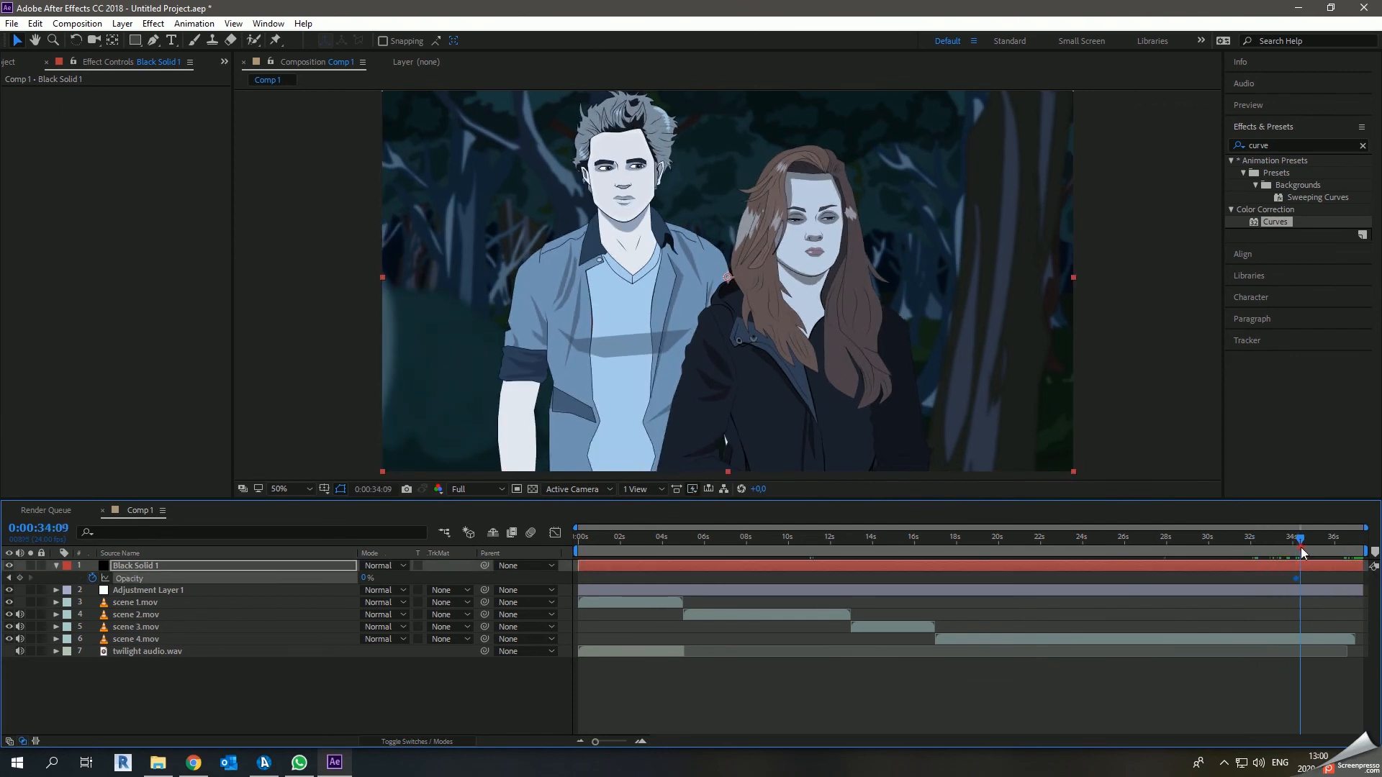
left_click(500, 652)
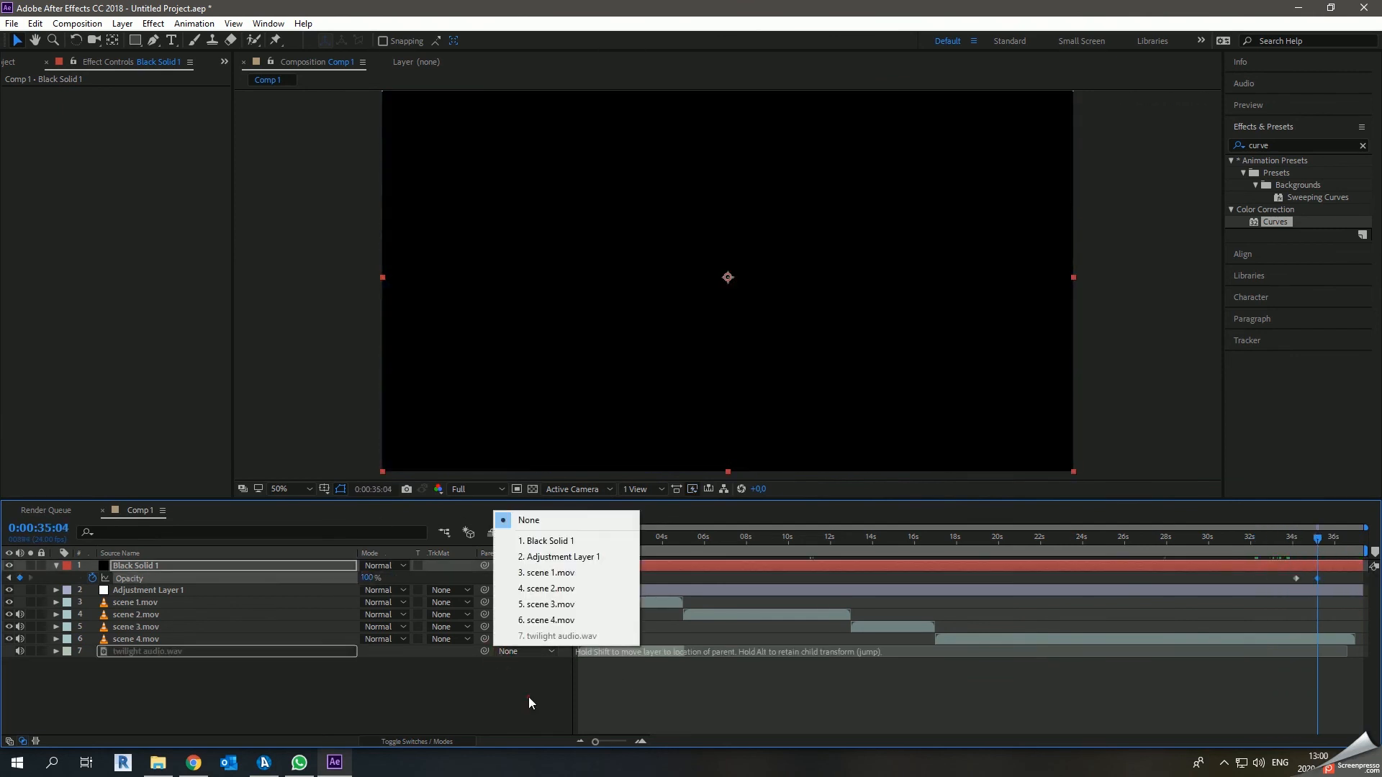
Step: Preview the closing fade and trim the composition to end at about 0:00:35:06, just after the black solid's last opacity keyframe
left_click(528, 698)
left_click(1297, 543)
key("space")
key("space")
left_click_drag(1298, 545, 1321, 545)
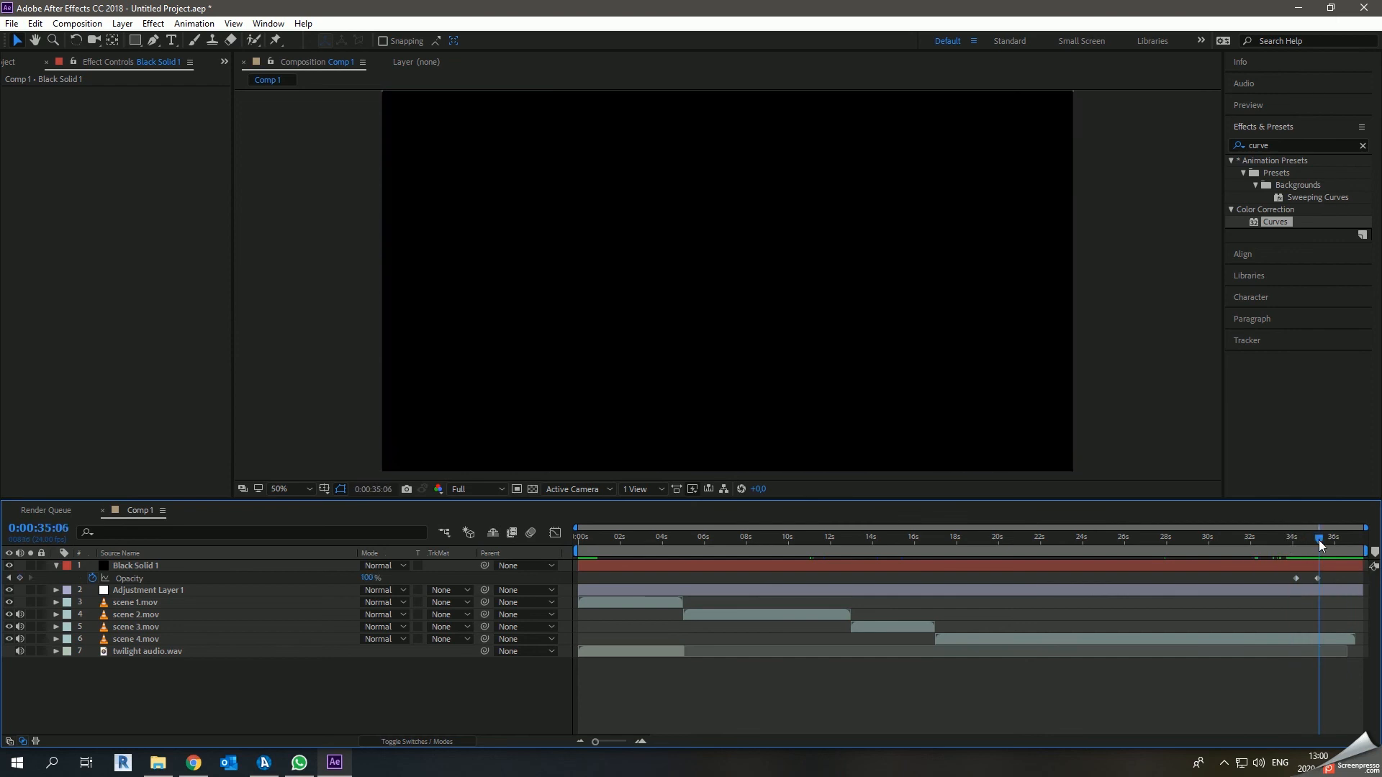
right_click(1324, 545)
left_click(1289, 592)
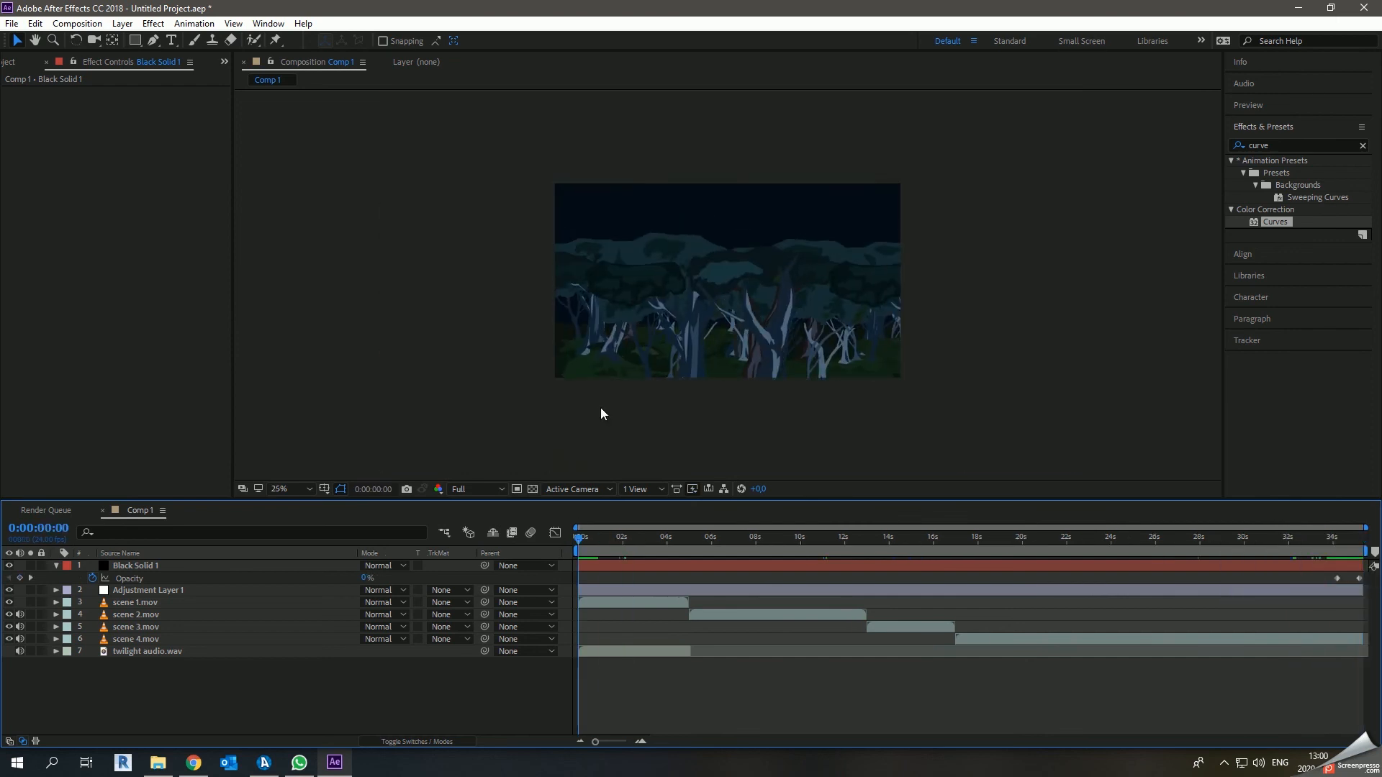
Step: Compare Bella's close-up at 0:00:07:10 with and without the color grade by toggling the adjustment layer's visibility
left_click(9, 591)
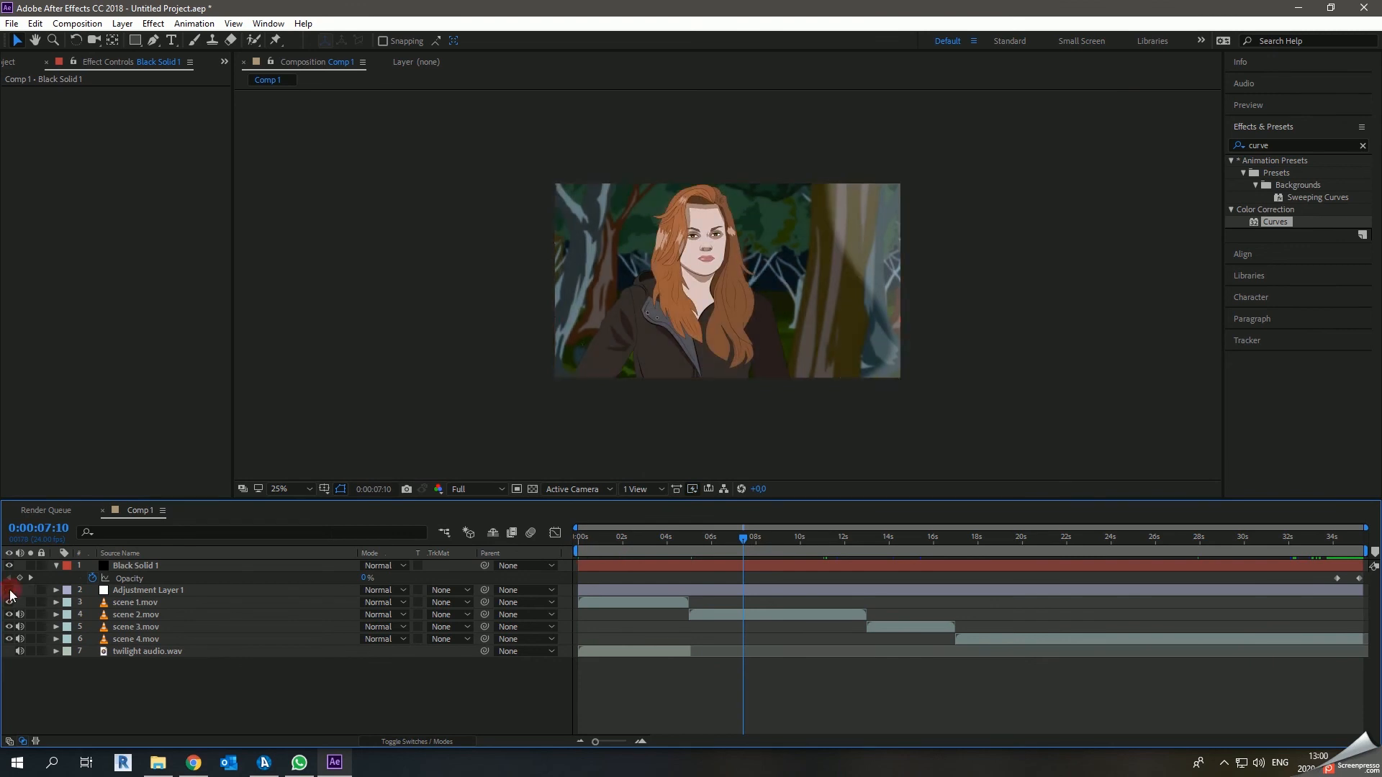
key(".")
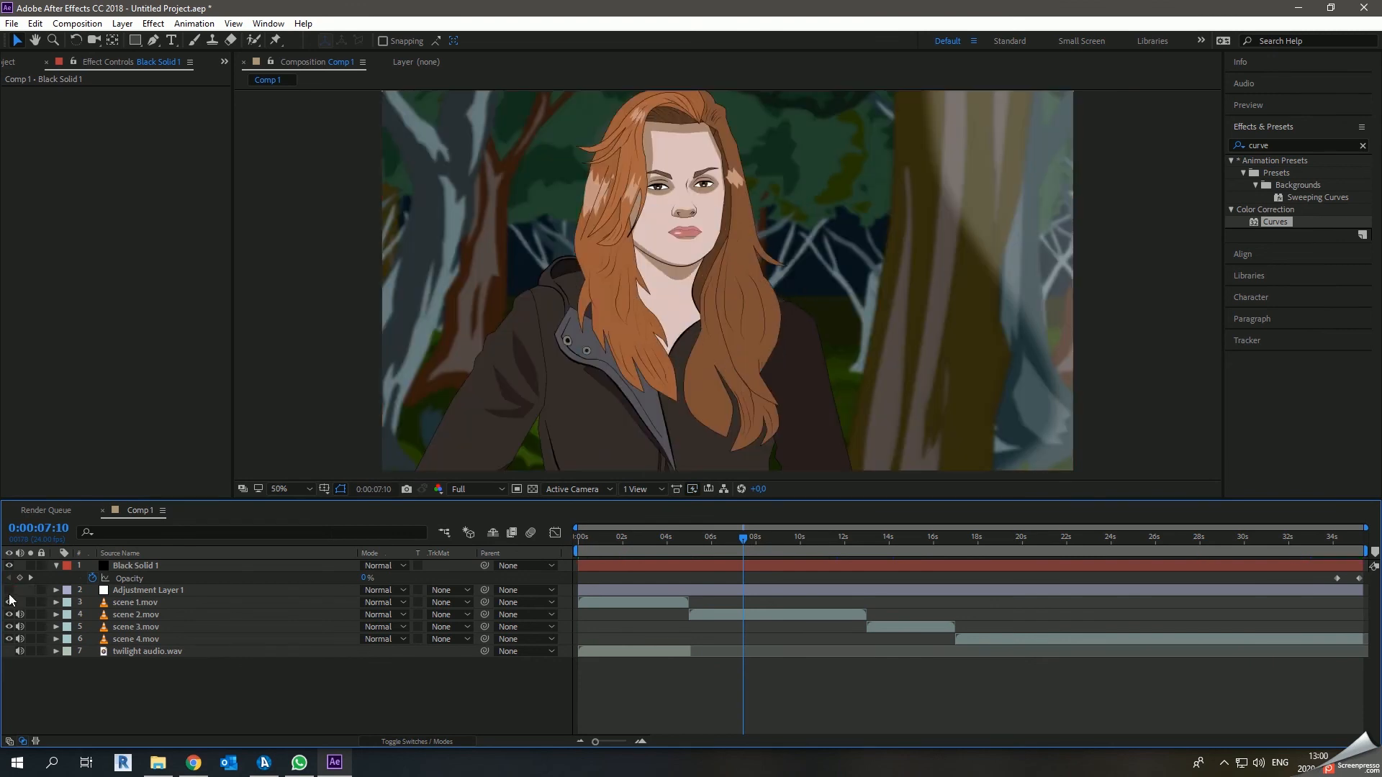
left_click(9, 591)
left_click(9, 590)
left_click(8, 590)
left_click(9, 590)
left_click(9, 590)
Step: Toggle the adjustment layer's visibility late in scene 4.mov to compare the graded and ungraded shot, then return to 0:00:21:08
left_click_drag(918, 542, 1254, 538)
scroll(721, 416, "down", 1)
key(".")
left_click(9, 595)
left_click(8, 595)
left_click(9, 595)
left_click(9, 594)
key("comma")
left_click_drag(1254, 540, 1052, 549)
Step: Start saving the project and create a folder named PRE RENDERS inside AFTER EFFECT FILES
left_click(12, 23)
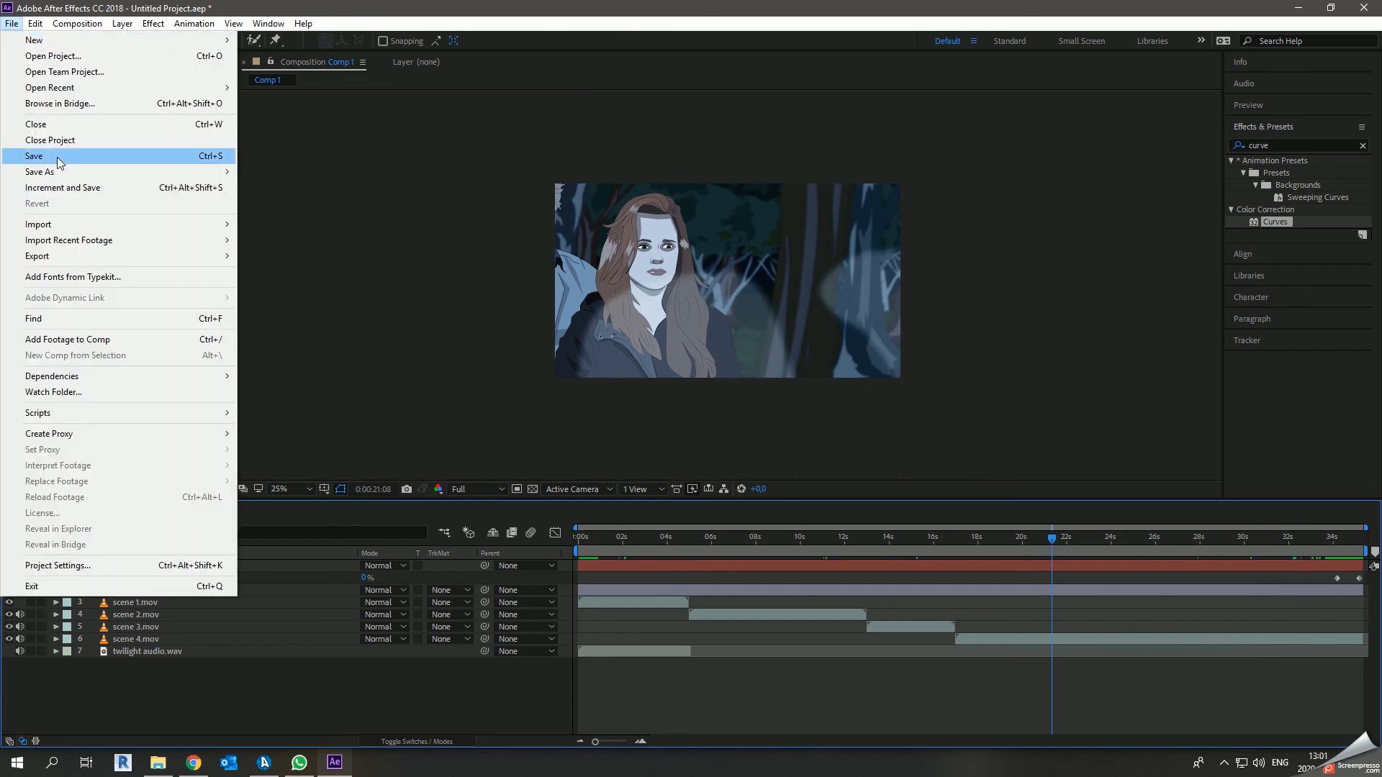
left_click(58, 157)
right_click(464, 430)
mouse_move(497, 572)
left_click(620, 350)
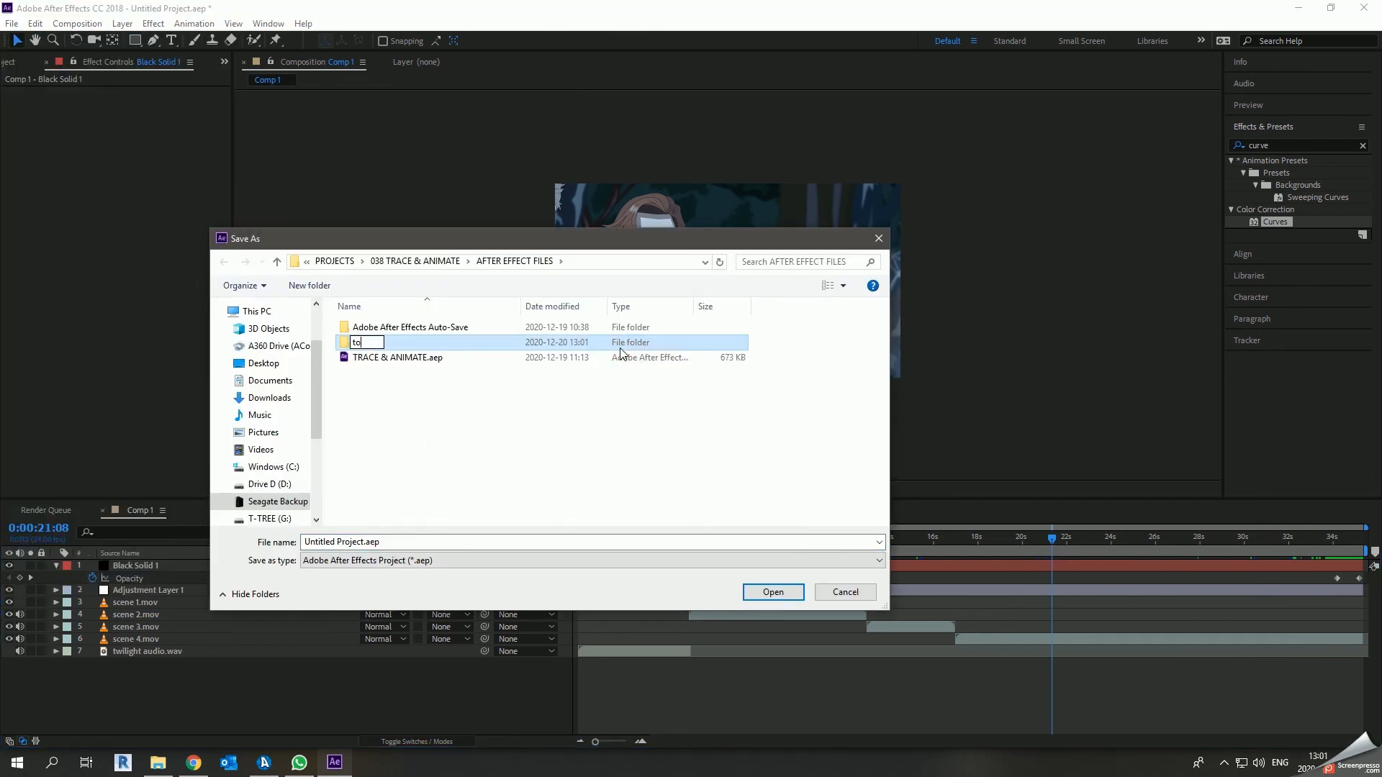
type("PRE RENDERS")
key("Return")
key("Return")
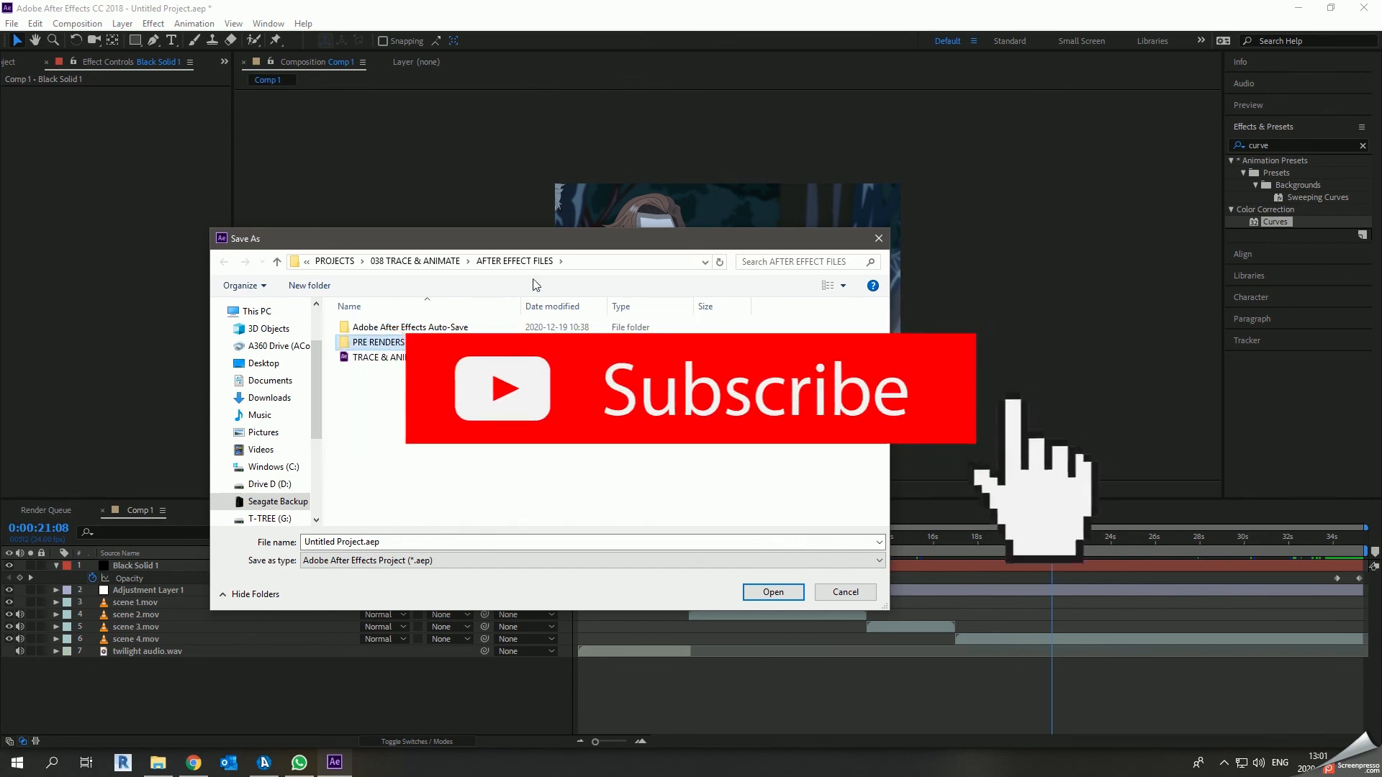